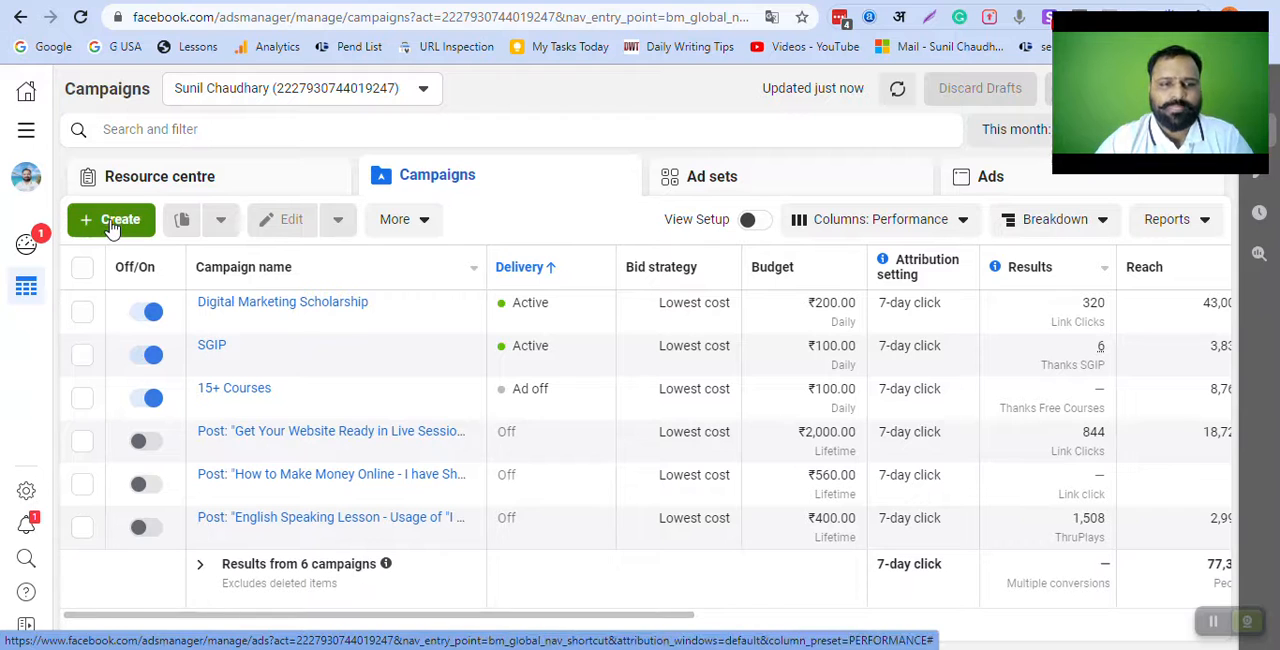
Step: Start a new campaign with the Conversions objective and name it "DM Learners New York"
{"action": "left_click", "coordinate": [113, 224]}
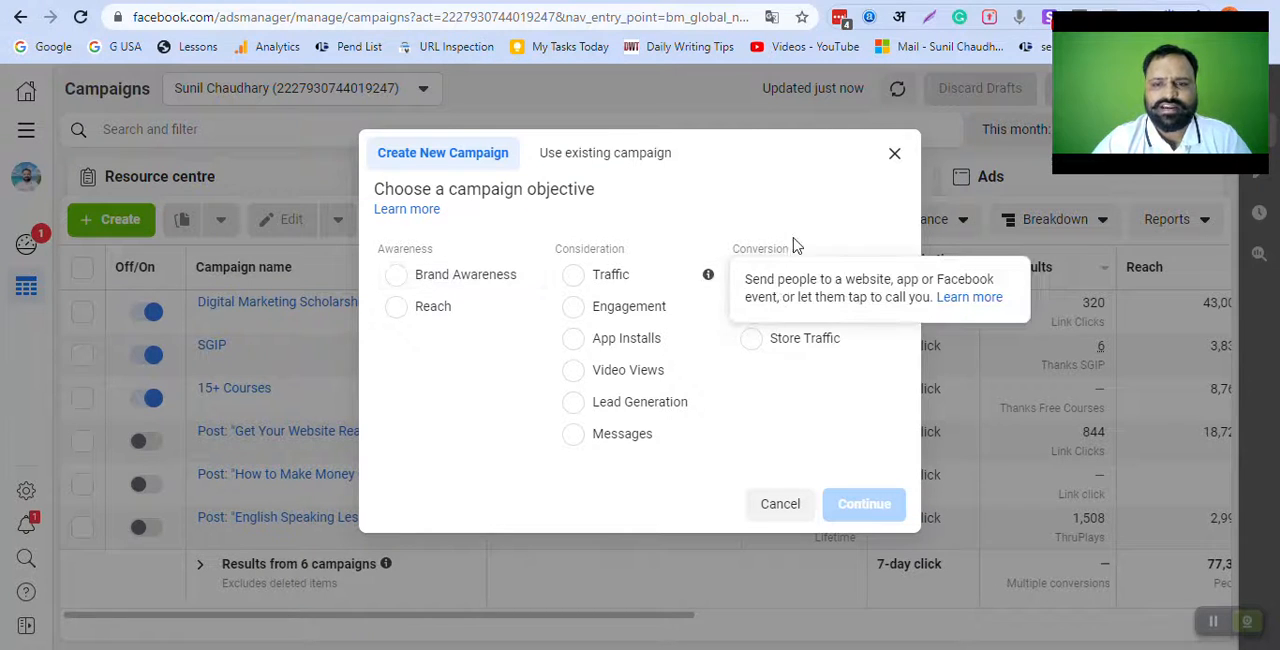
{"action": "left_click", "coordinate": [762, 283]}
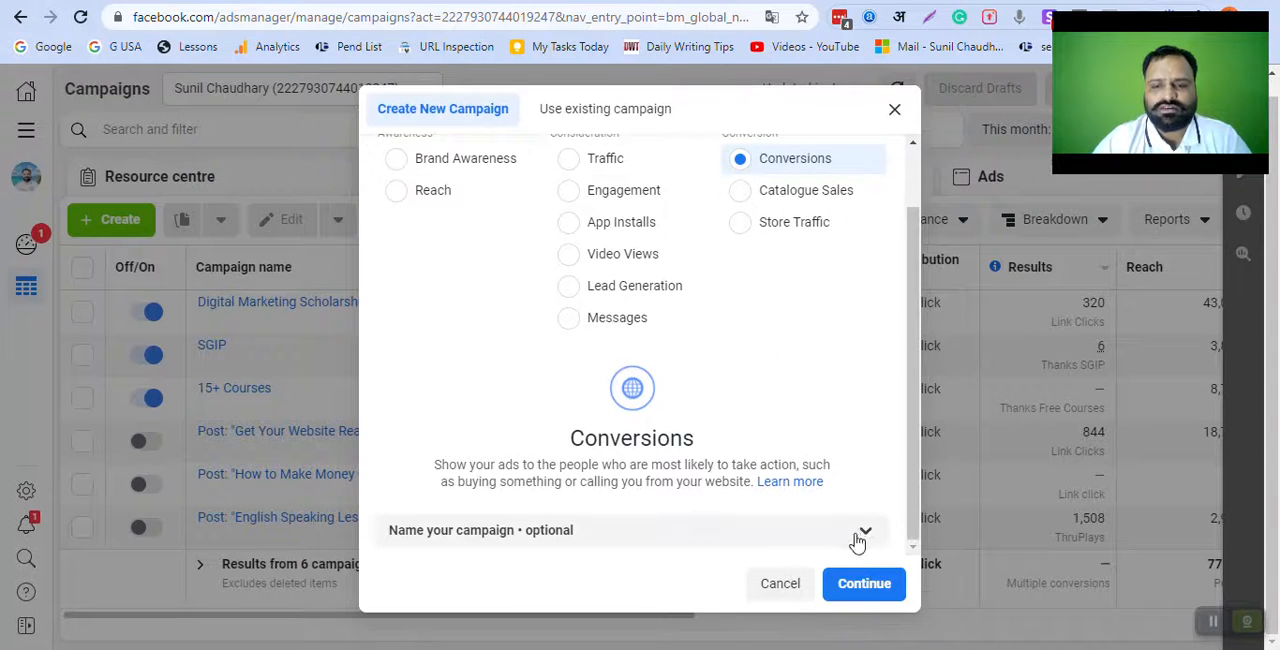
{"action": "left_click", "coordinate": [858, 538]}
{"action": "left_click", "coordinate": [546, 342]}
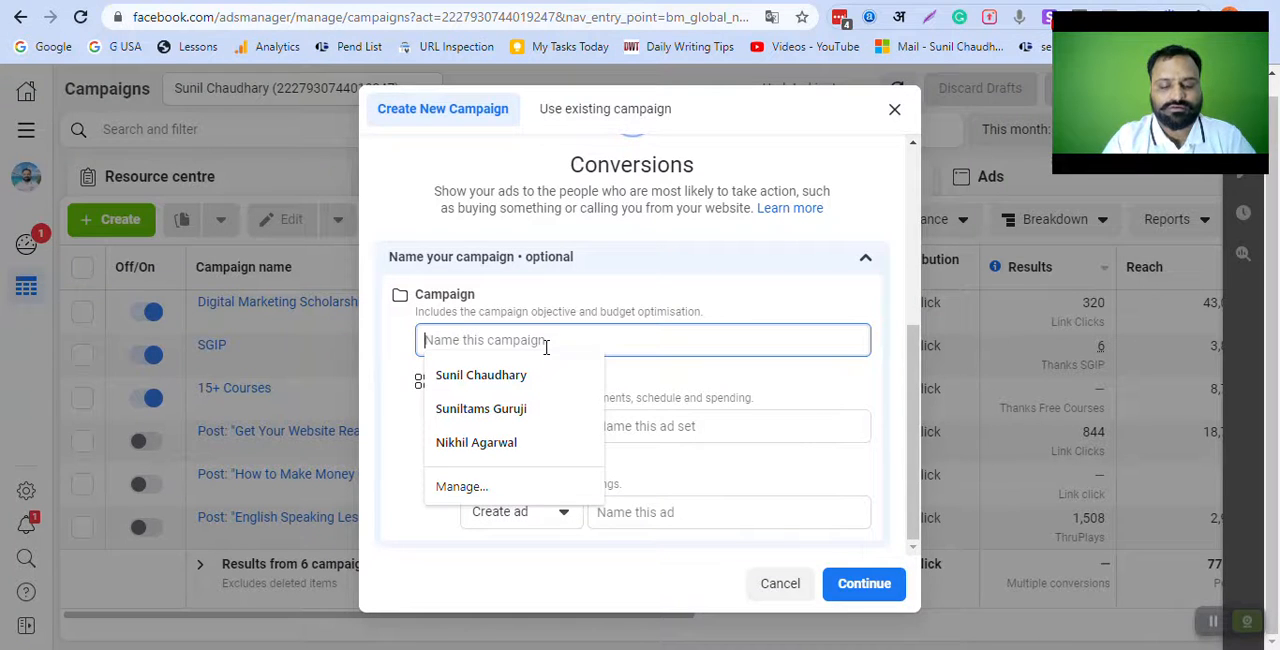
{"action": "type", "text": "DM"}
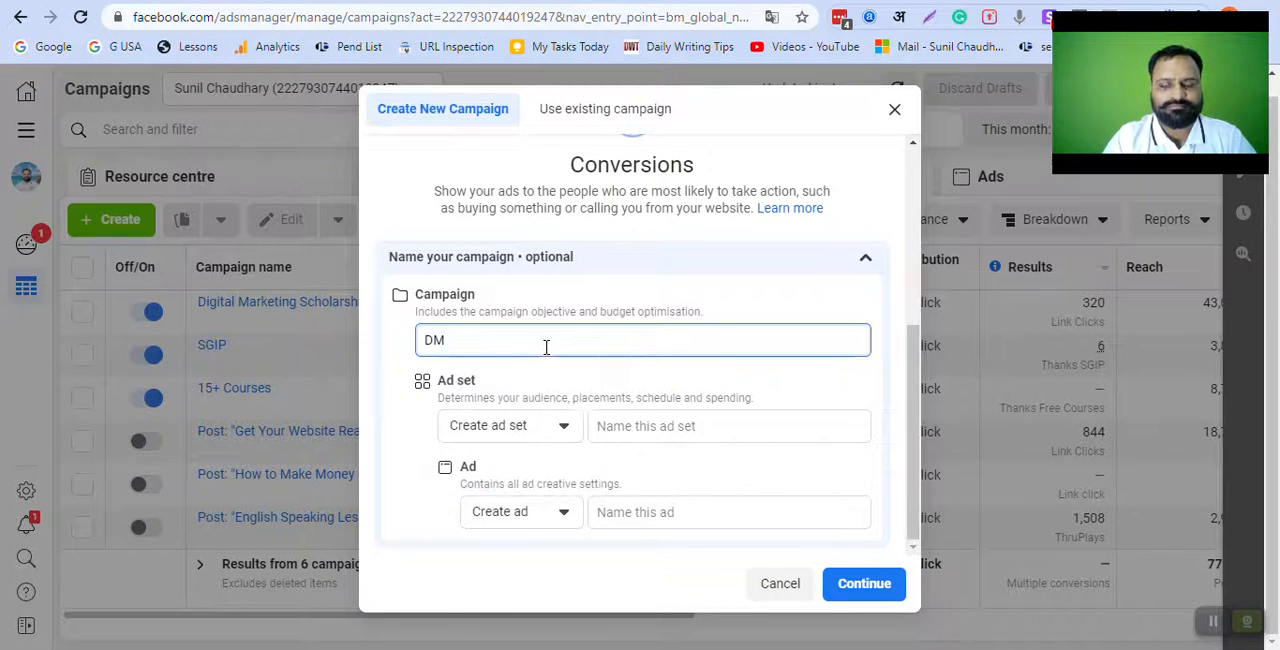
{"action": "type", "text": " Learners New York"}
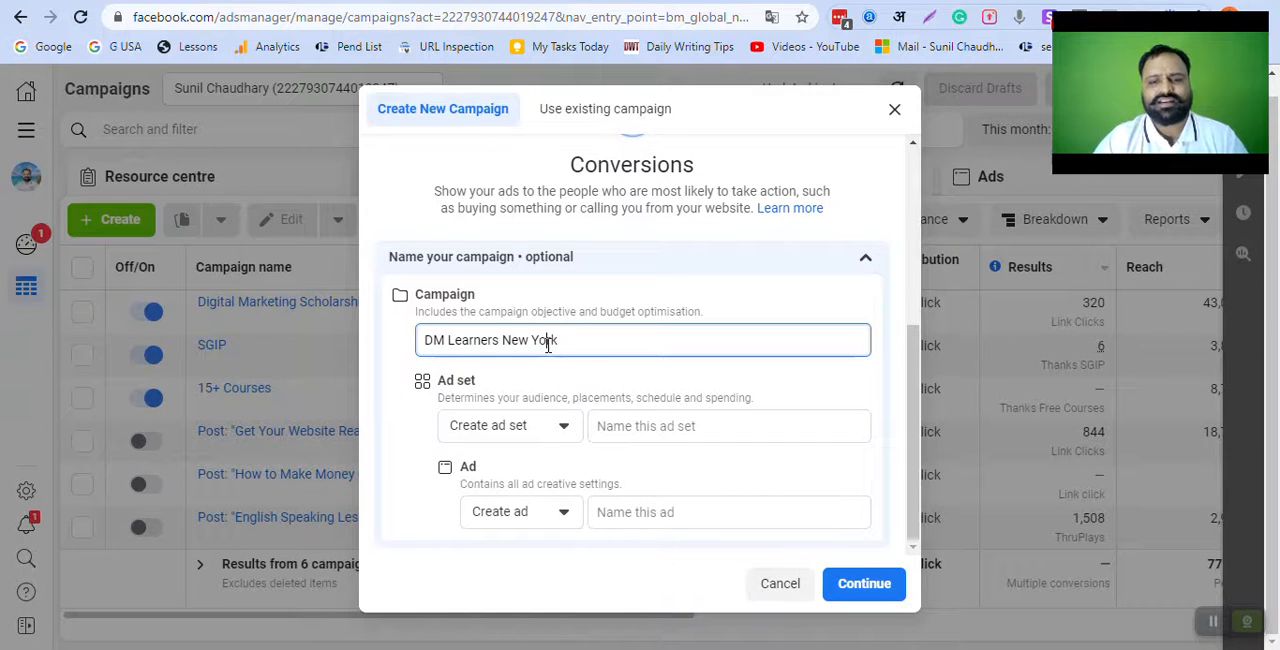
Step: Reuse the campaign name "DM Learners New York" for the ad set and the ad, and continue to the campaign settings
{"action": "triple_click", "coordinate": [548, 345]}
{"action": "key", "text": "ctrl+c"}
{"action": "left_click", "coordinate": [657, 427]}
{"action": "key", "text": "ctrl+v"}
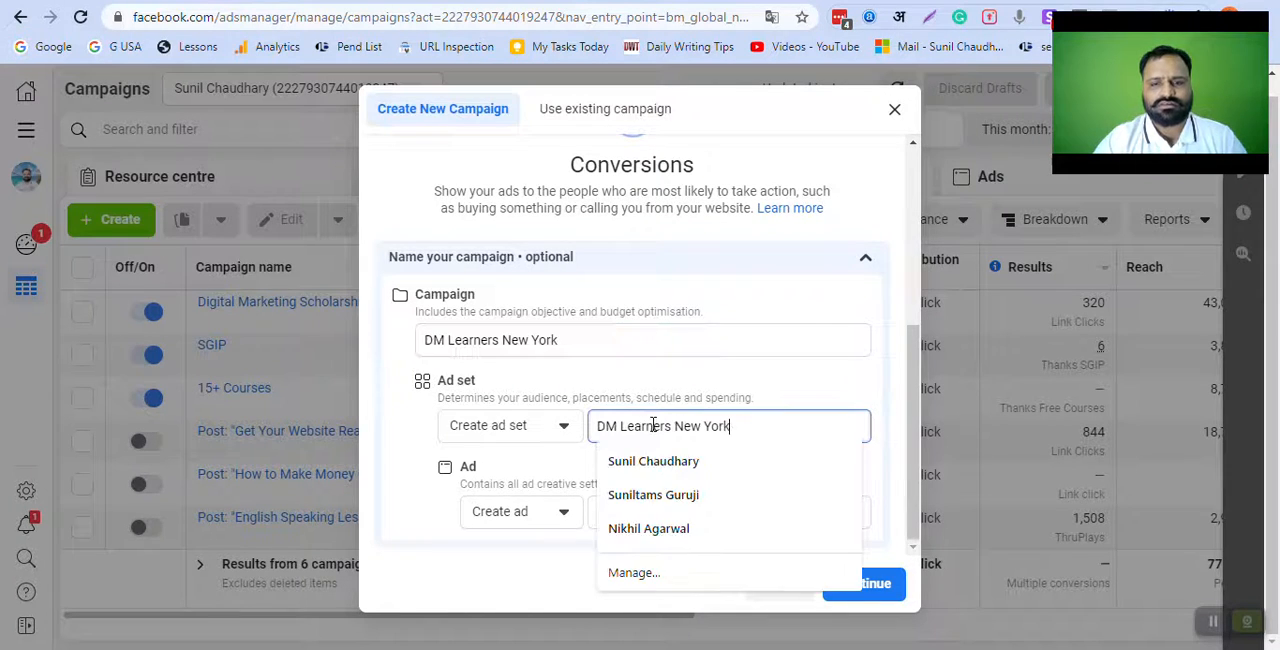
{"action": "left_click", "coordinate": [660, 512]}
{"action": "key", "text": "ctrl+v"}
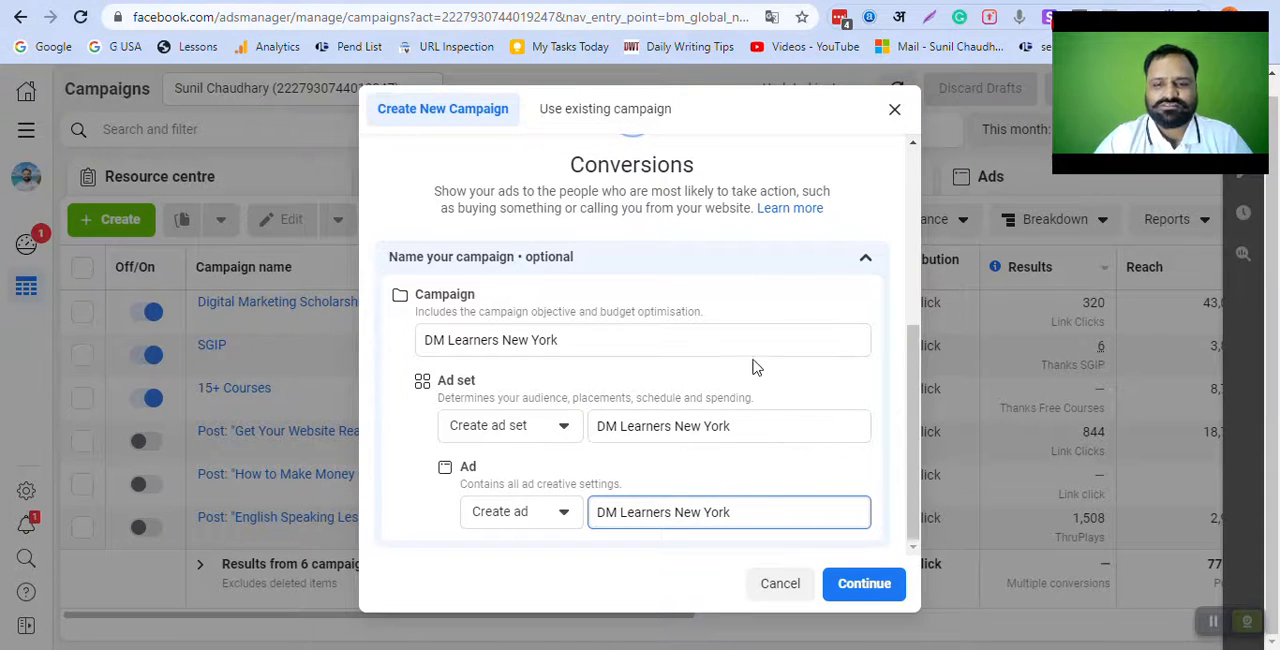
{"action": "left_click", "coordinate": [858, 588]}
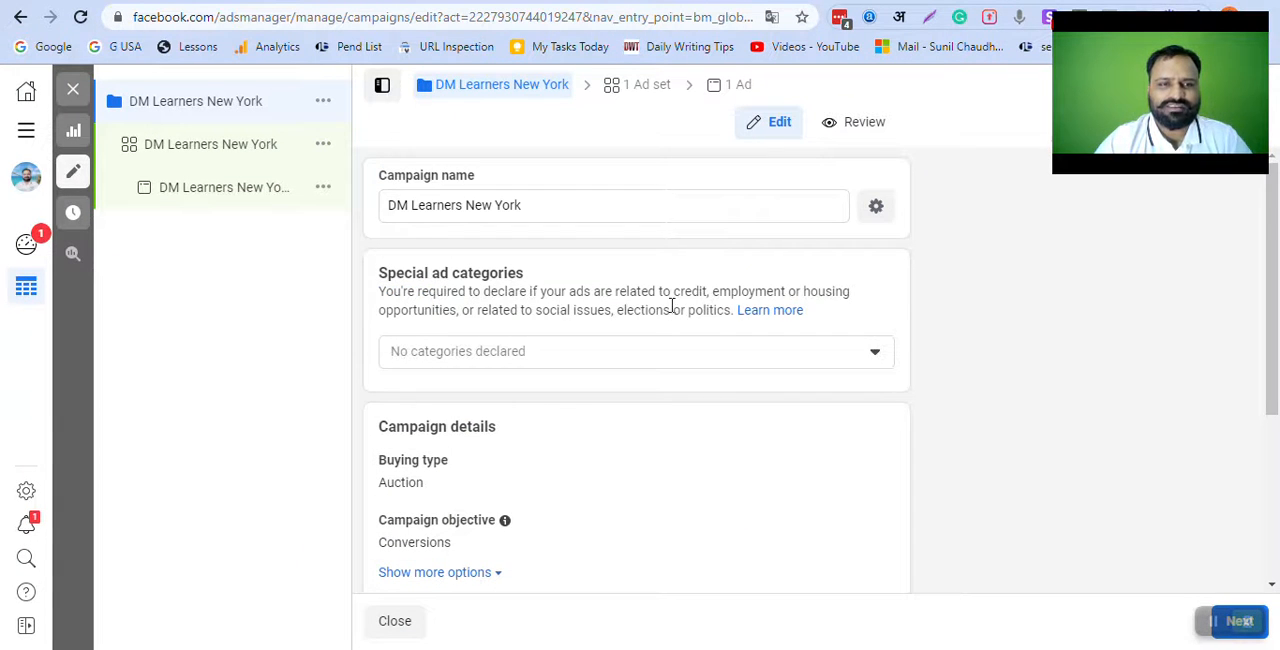
Step: Turn on campaign budget optimisation and set the daily budget to ₹300
{"action": "scroll", "coordinate": [640, 395], "scroll_direction": "down", "scroll_amount": 3}
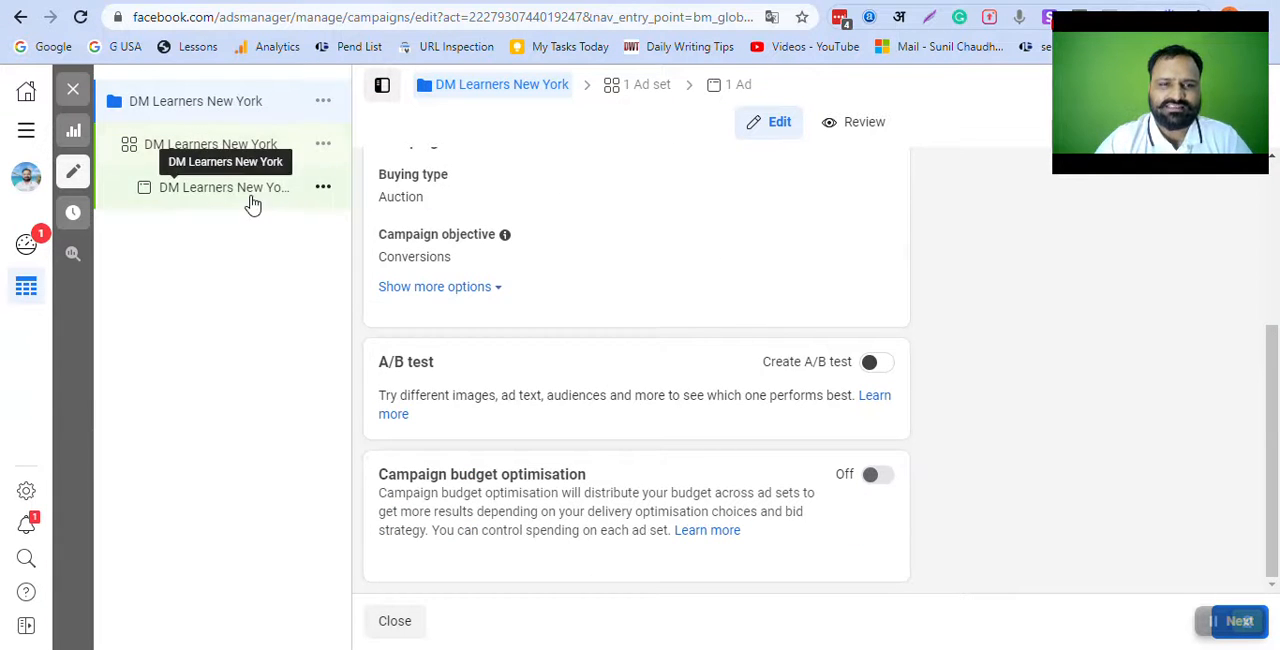
{"action": "left_click", "coordinate": [871, 480]}
{"action": "scroll", "coordinate": [720, 380], "scroll_direction": "down", "scroll_amount": 2}
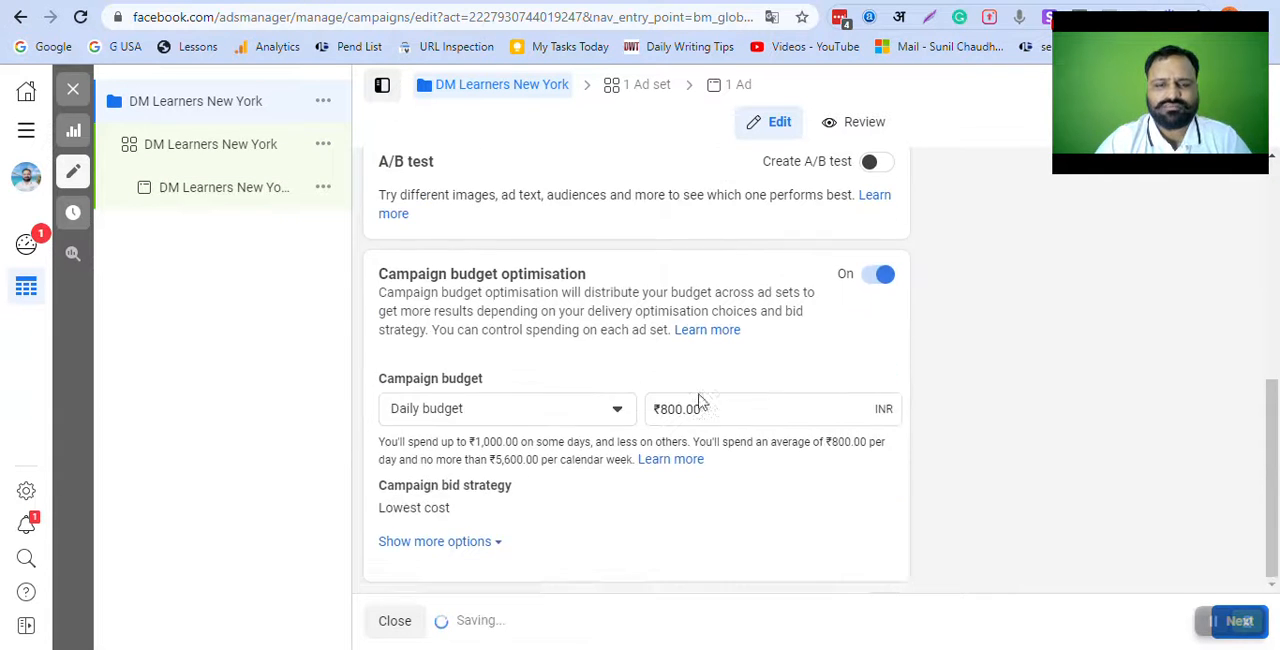
{"action": "double_click", "coordinate": [677, 410]}
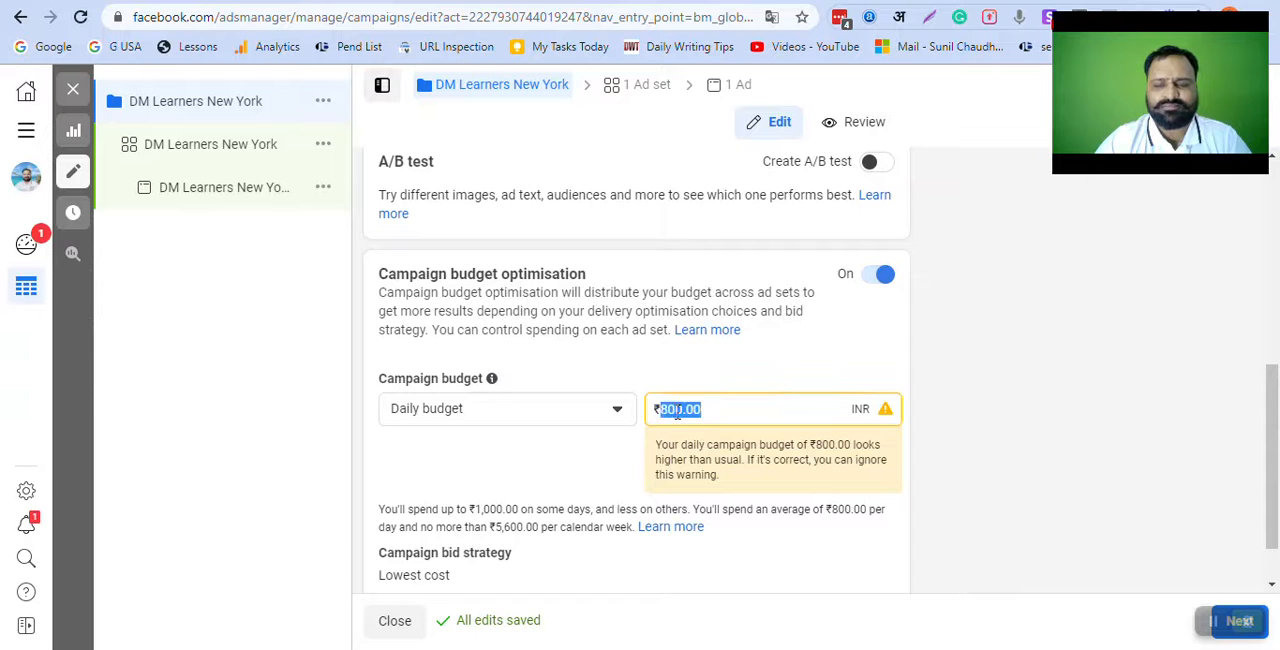
{"action": "type", "text": "3"}
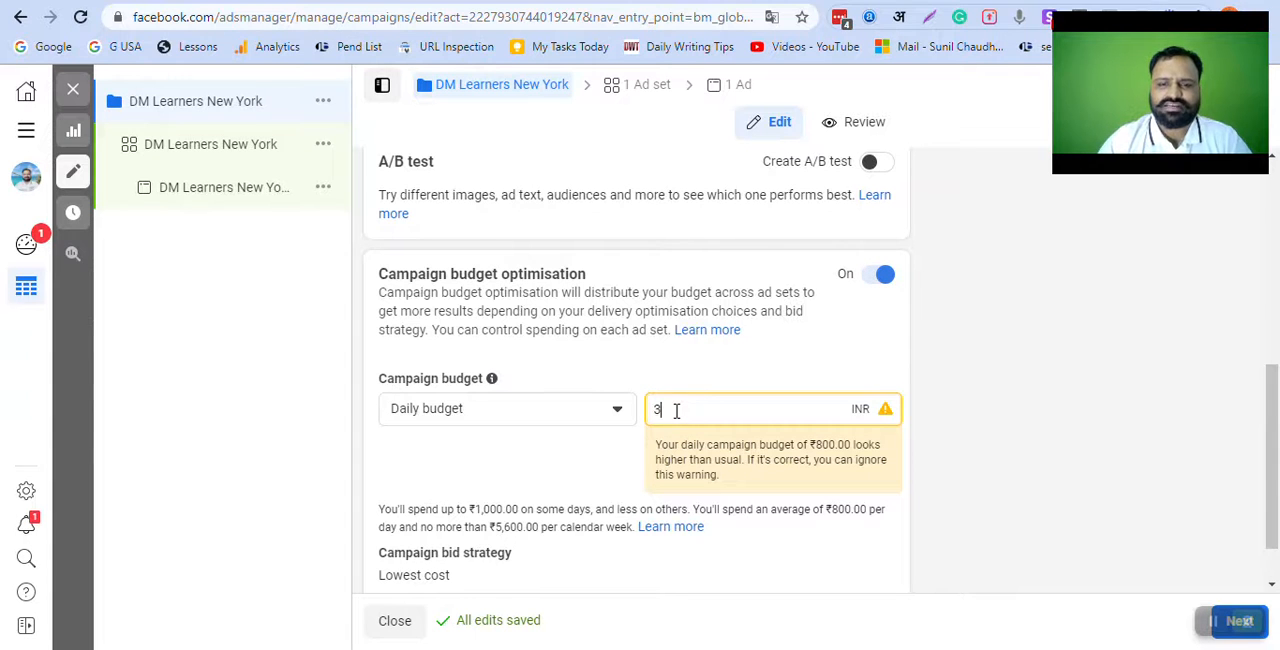
{"action": "left_click", "coordinate": [646, 372]}
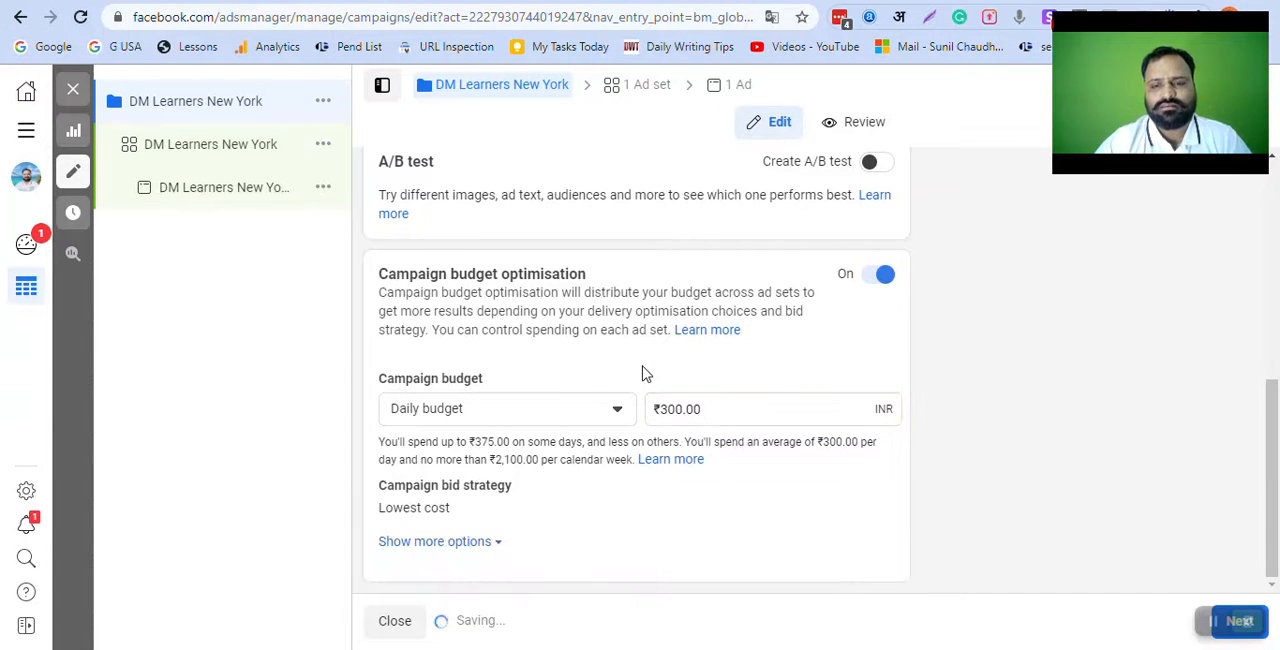
{"action": "scroll", "coordinate": [740, 470], "scroll_direction": "up", "scroll_amount": 5}
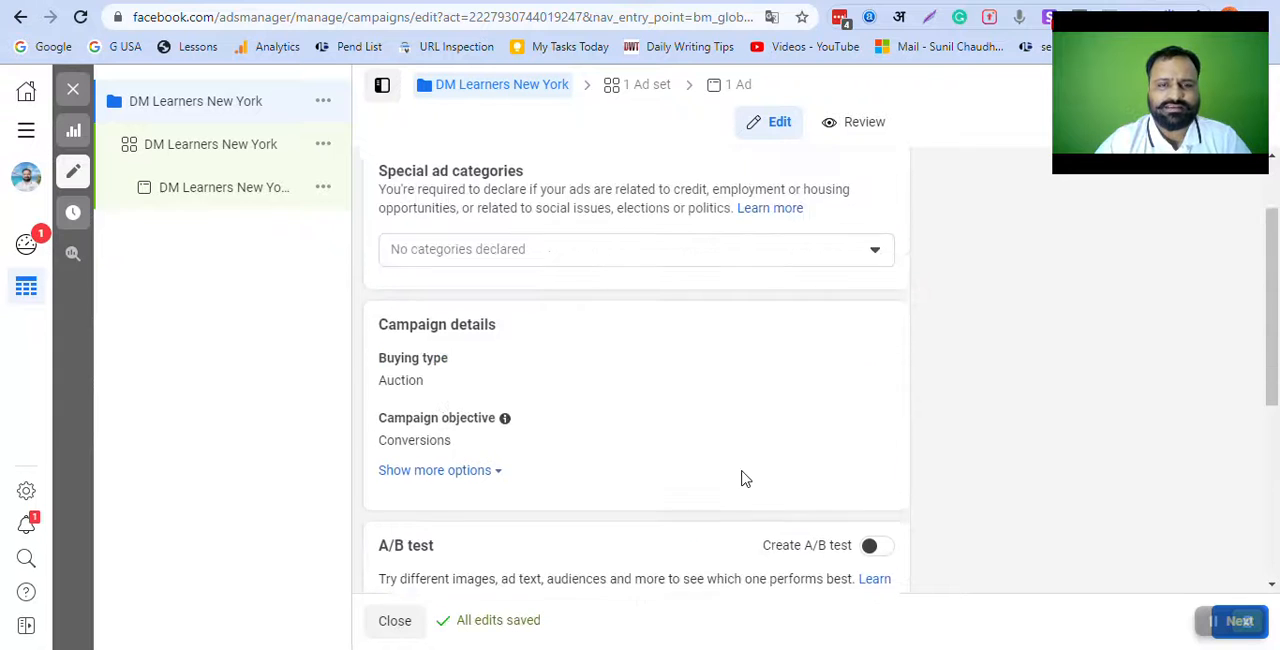
{"action": "scroll", "coordinate": [776, 478], "scroll_direction": "down", "scroll_amount": 5}
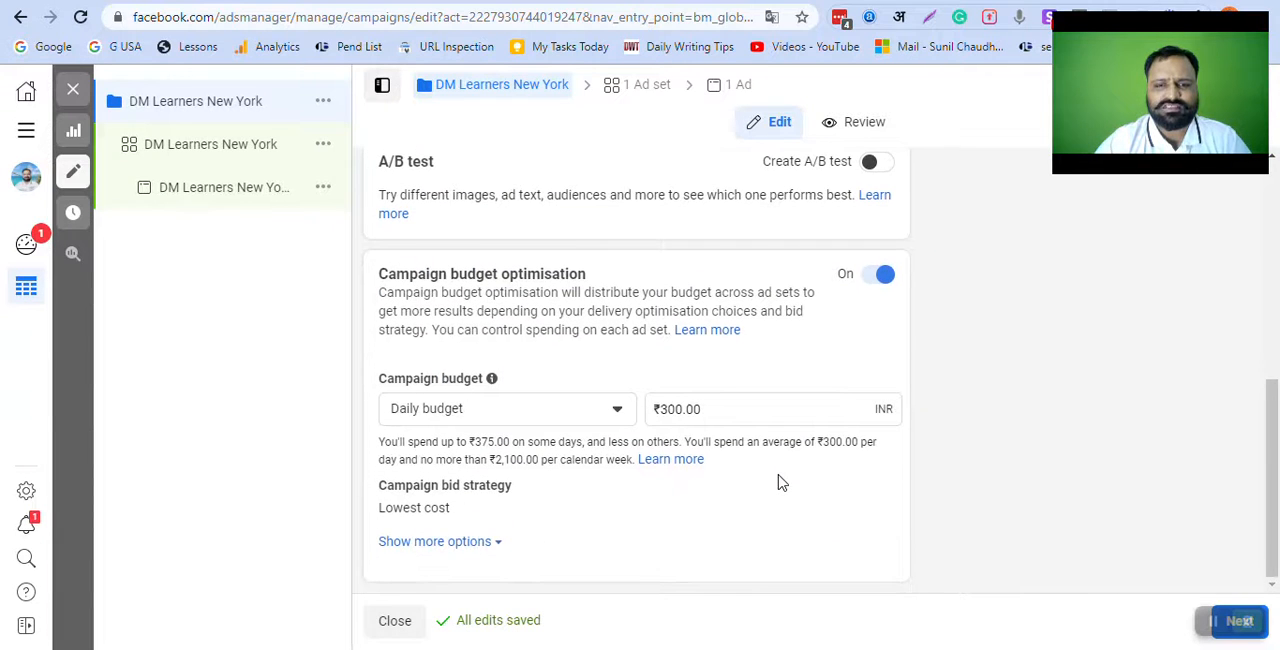
Step: Show the additional campaign budget options and proceed to the ad set settings
{"action": "left_click", "coordinate": [482, 541]}
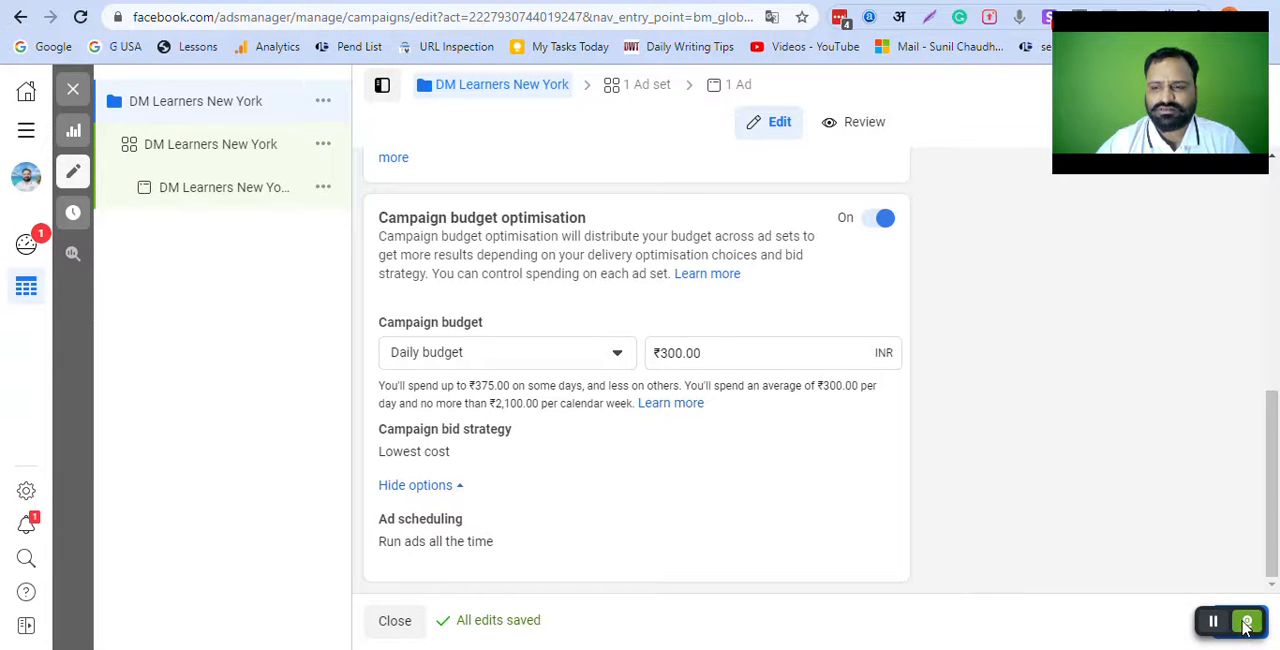
{"action": "left_click", "coordinate": [1214, 622]}
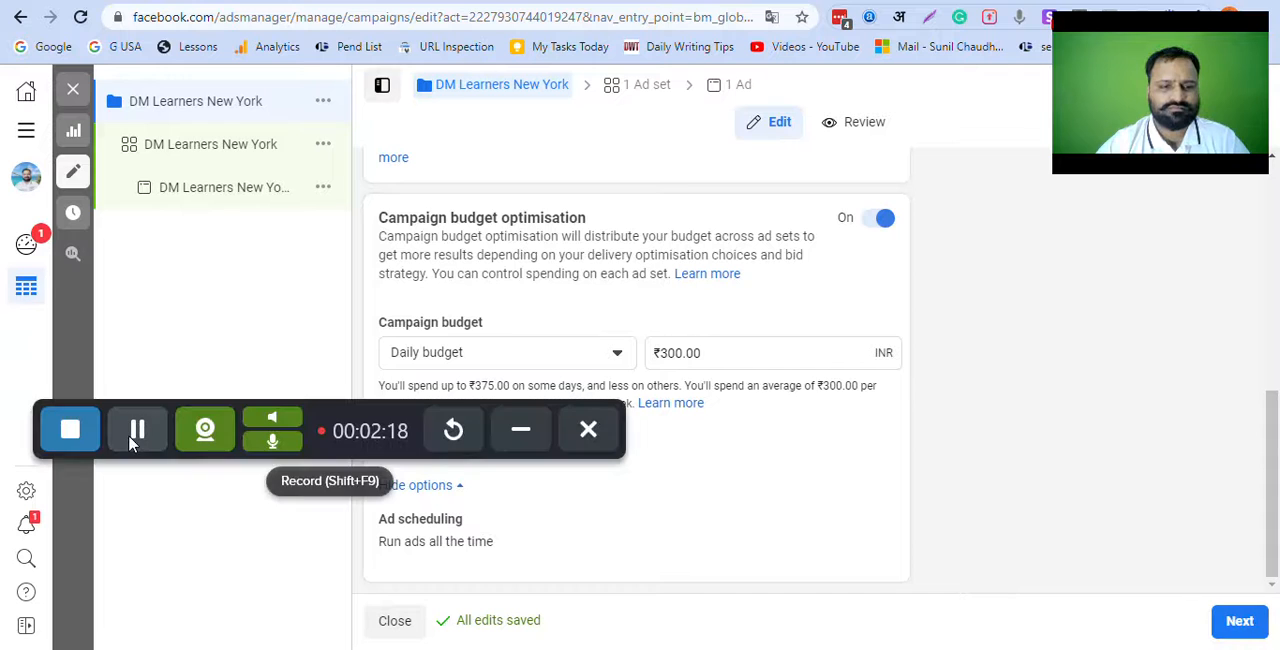
{"action": "left_click", "coordinate": [1240, 622]}
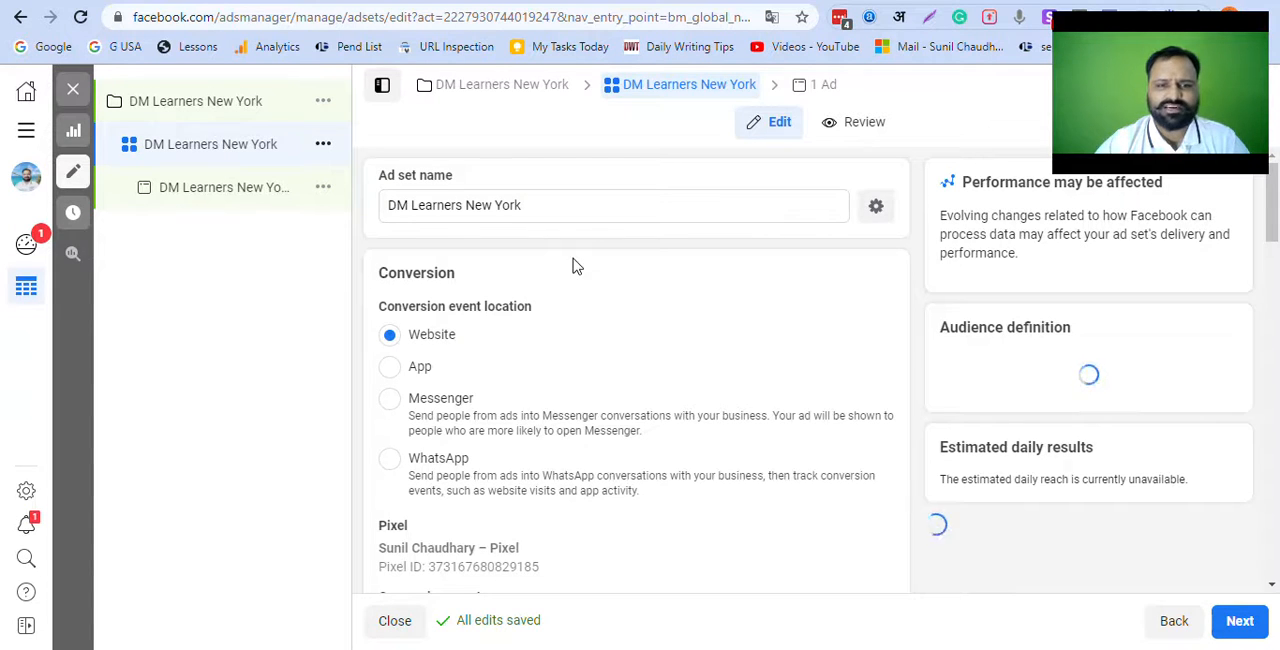
Step: Clear the preset Add to cart conversion event from the ad set
{"action": "scroll", "coordinate": [540, 325], "scroll_direction": "down", "scroll_amount": 1}
{"action": "scroll", "coordinate": [540, 325], "scroll_direction": "down", "scroll_amount": 2}
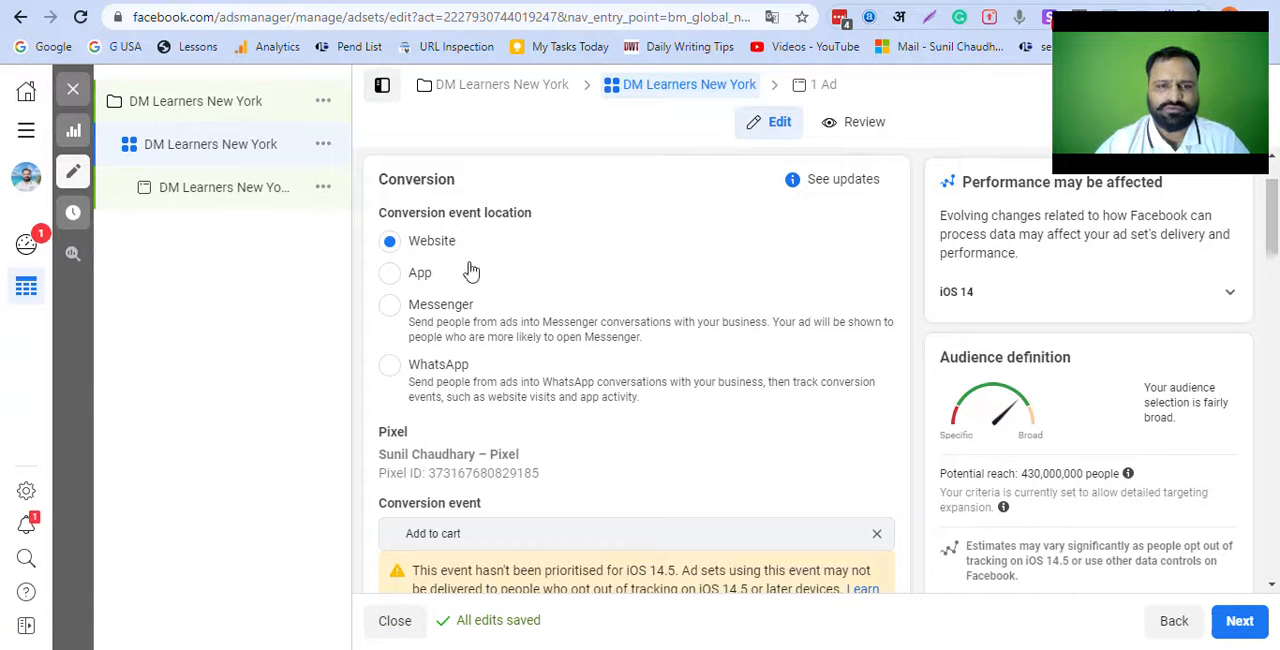
{"action": "scroll", "coordinate": [491, 278], "scroll_direction": "down", "scroll_amount": 3}
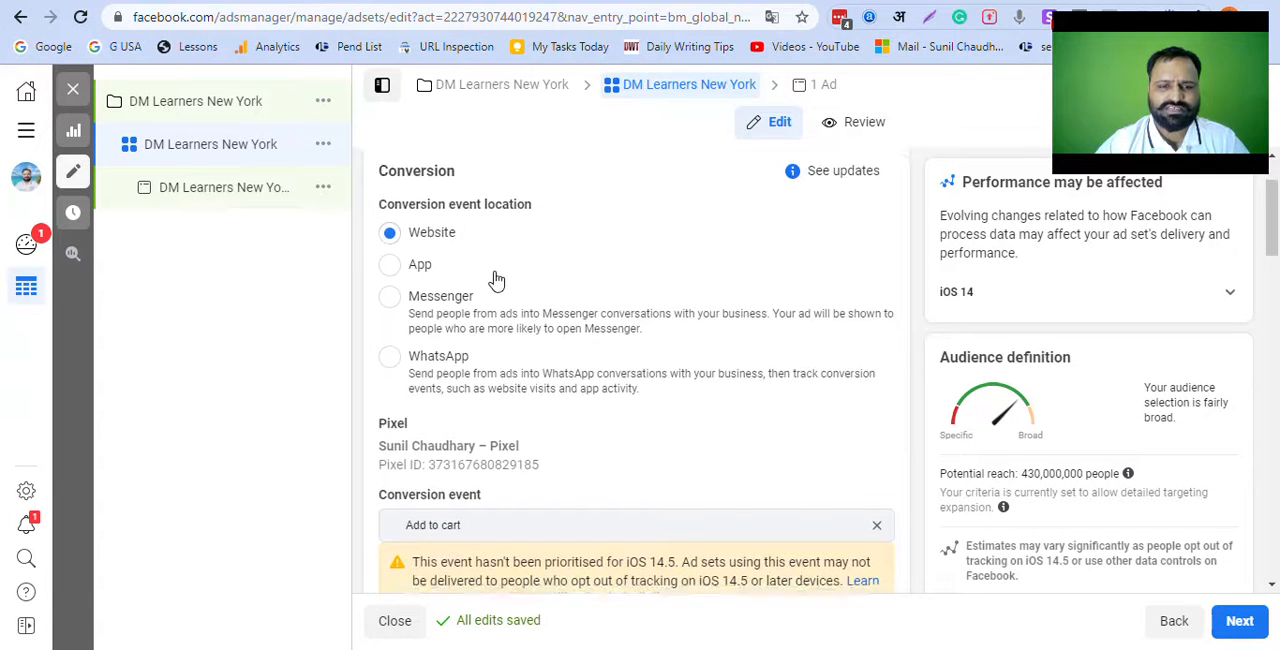
{"action": "scroll", "coordinate": [500, 278], "scroll_direction": "up", "scroll_amount": 3}
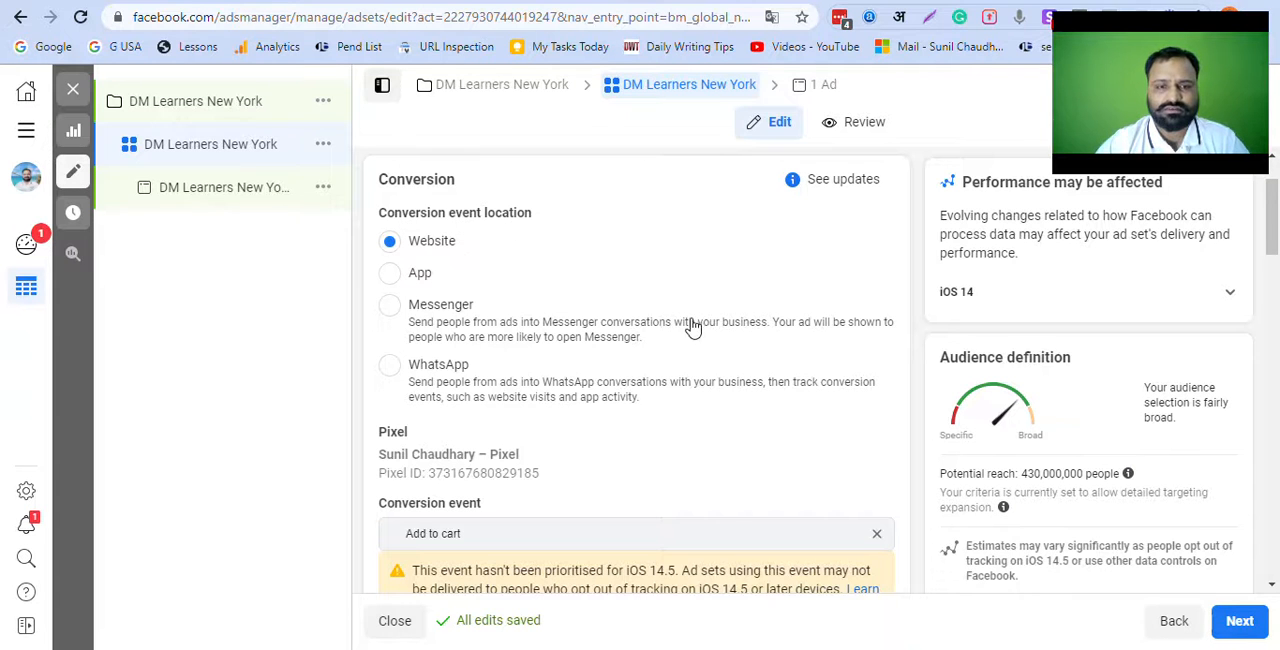
{"action": "scroll", "coordinate": [691, 329], "scroll_direction": "down", "scroll_amount": 2}
{"action": "left_click", "coordinate": [525, 354]}
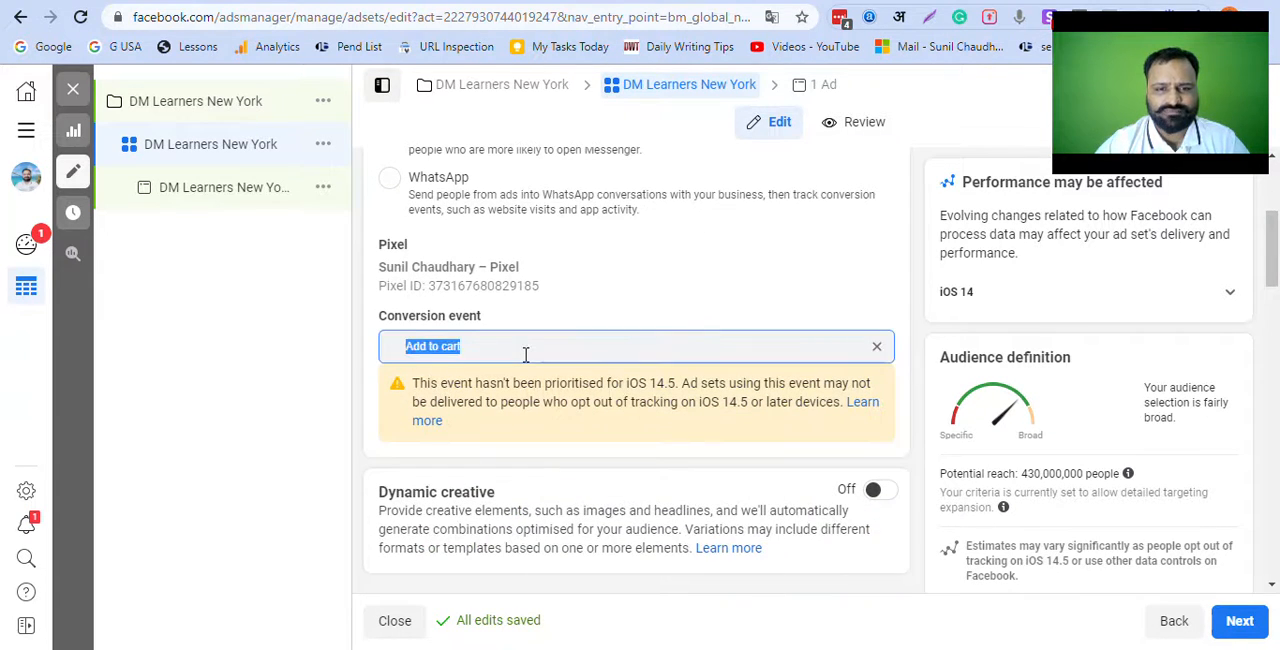
{"action": "left_click", "coordinate": [876, 347]}
{"action": "left_click", "coordinate": [603, 347]}
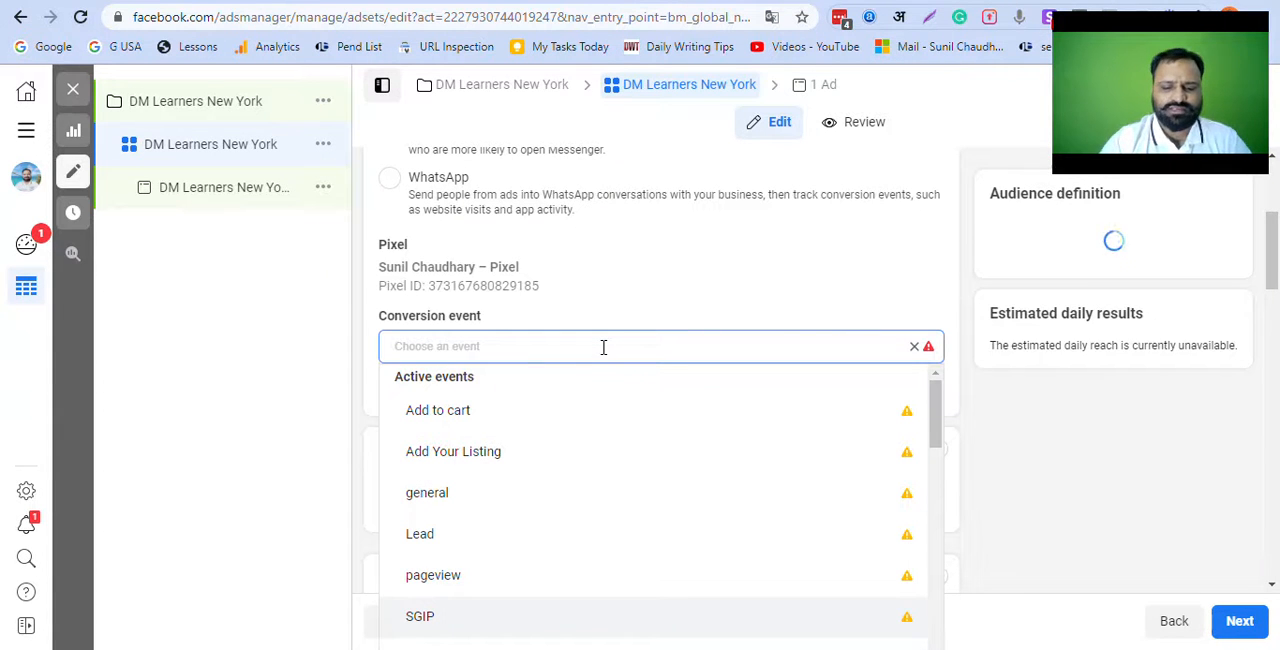
{"action": "type", "text": "schola"}
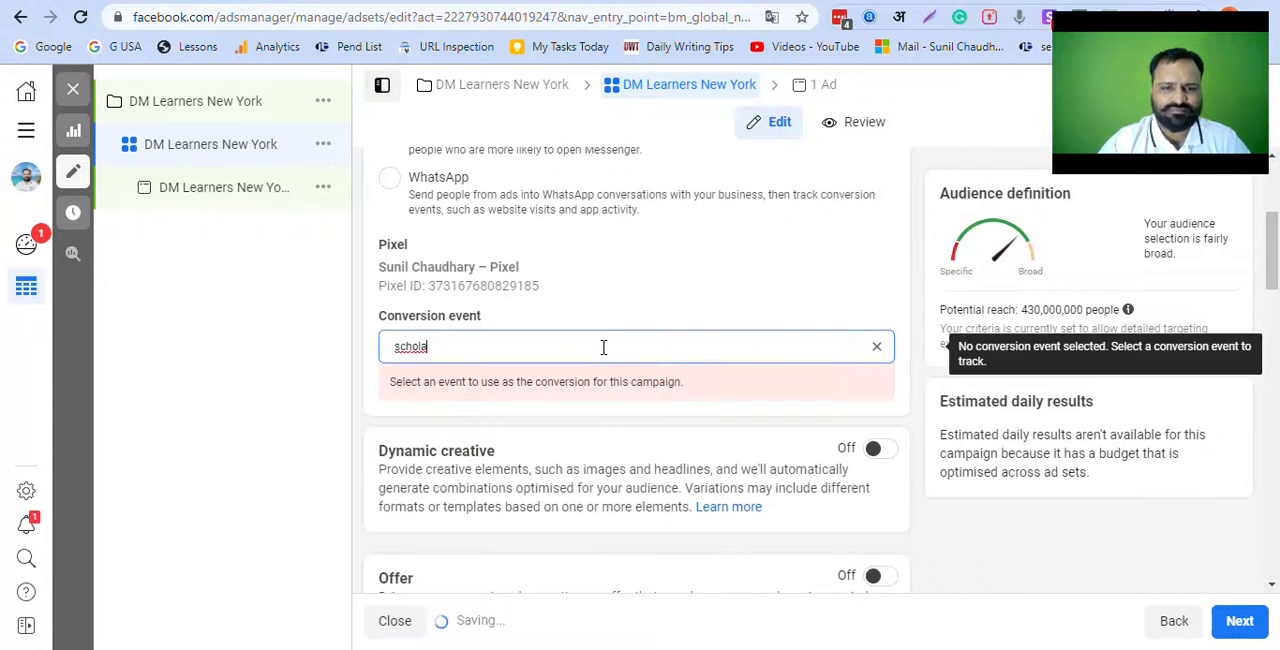
{"action": "left_click", "coordinate": [876, 347]}
Step: Choose Thanks SGIP from the active events as the ad set's conversion event
{"action": "left_click", "coordinate": [443, 352]}
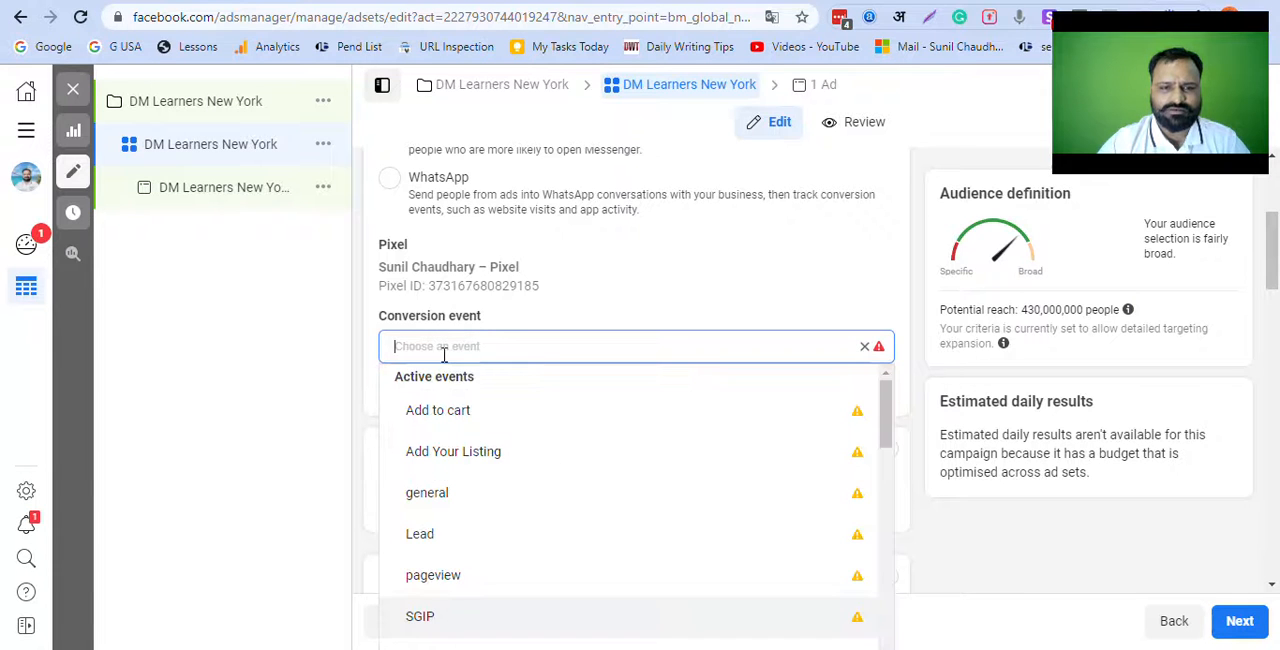
{"action": "scroll", "coordinate": [449, 480], "scroll_direction": "down", "scroll_amount": 2}
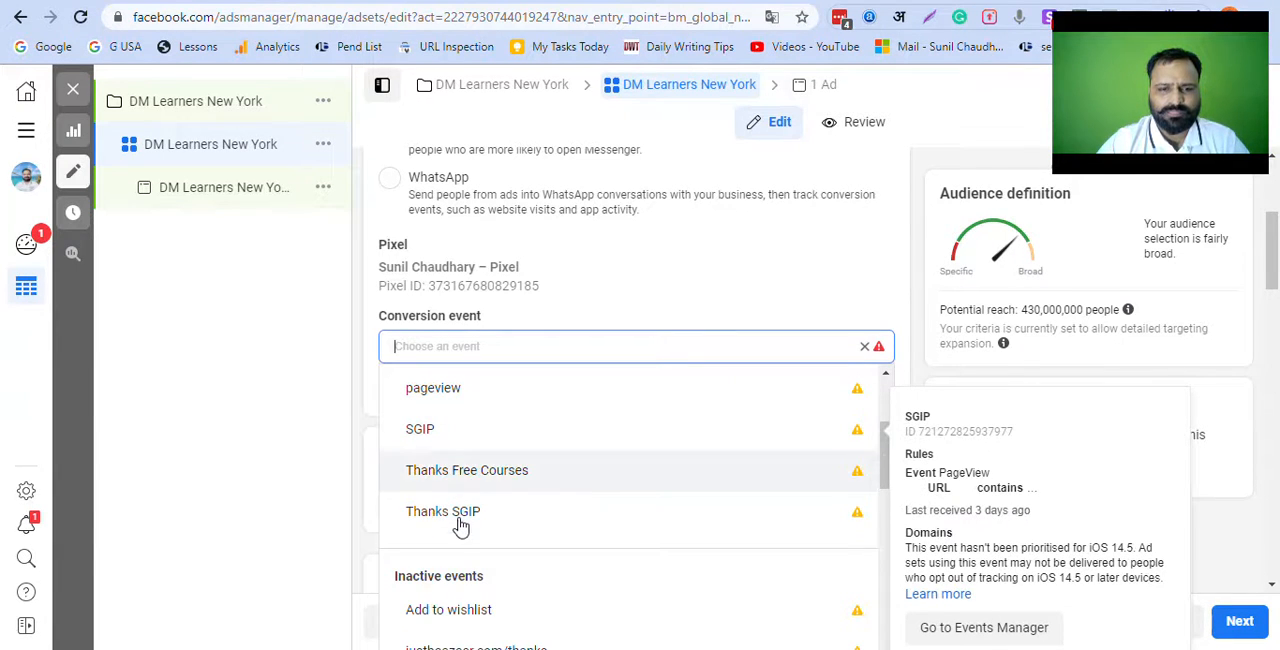
{"action": "left_click", "coordinate": [461, 511]}
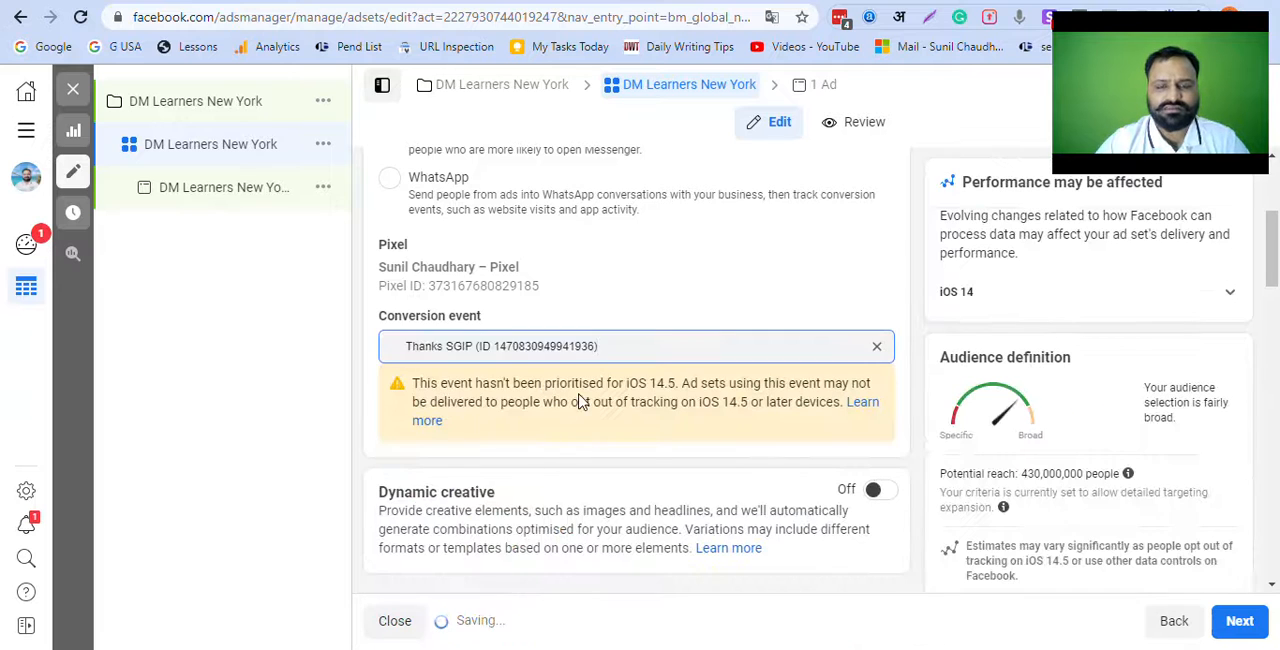
Step: Set the start time in the ad set's schedule to 20:54
{"action": "scroll", "coordinate": [722, 346], "scroll_direction": "down", "scroll_amount": 3}
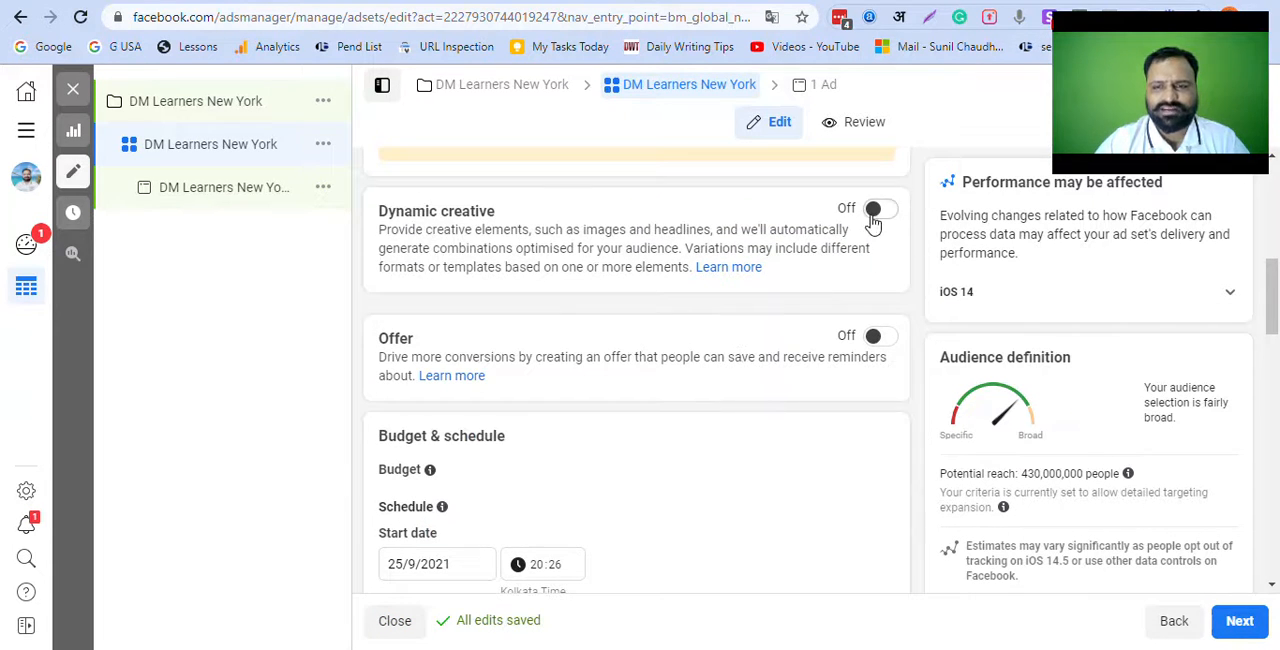
{"action": "scroll", "coordinate": [752, 350], "scroll_direction": "down", "scroll_amount": 3}
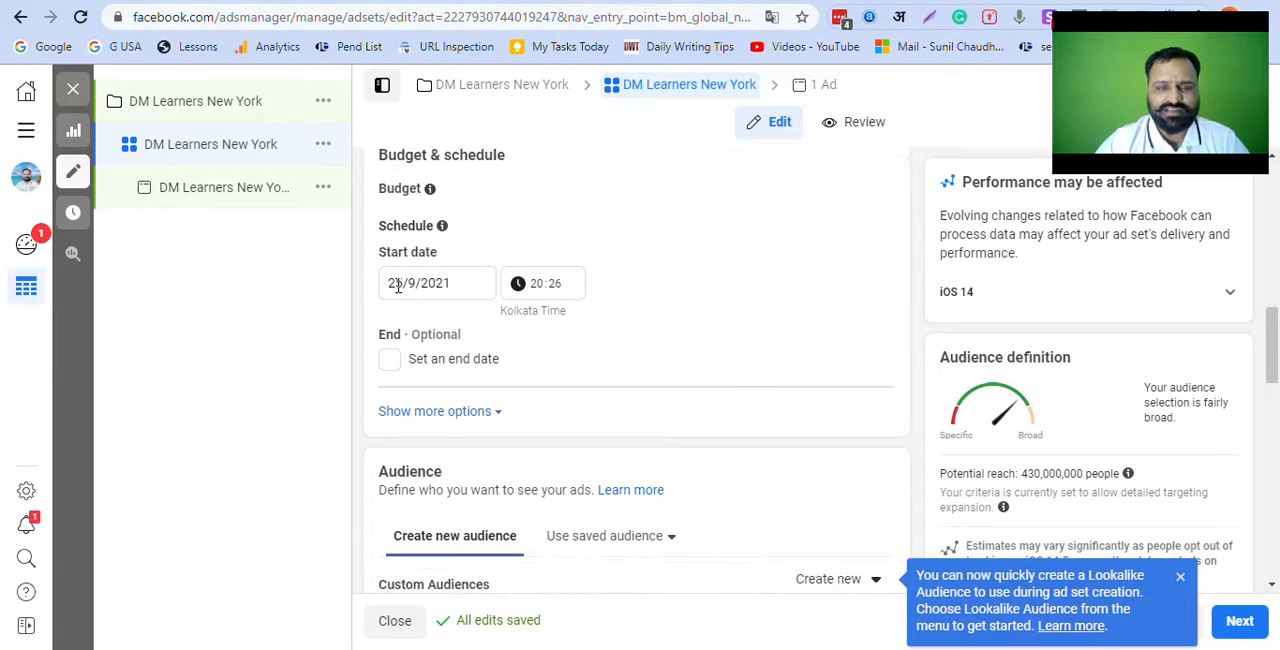
{"action": "left_click", "coordinate": [556, 287]}
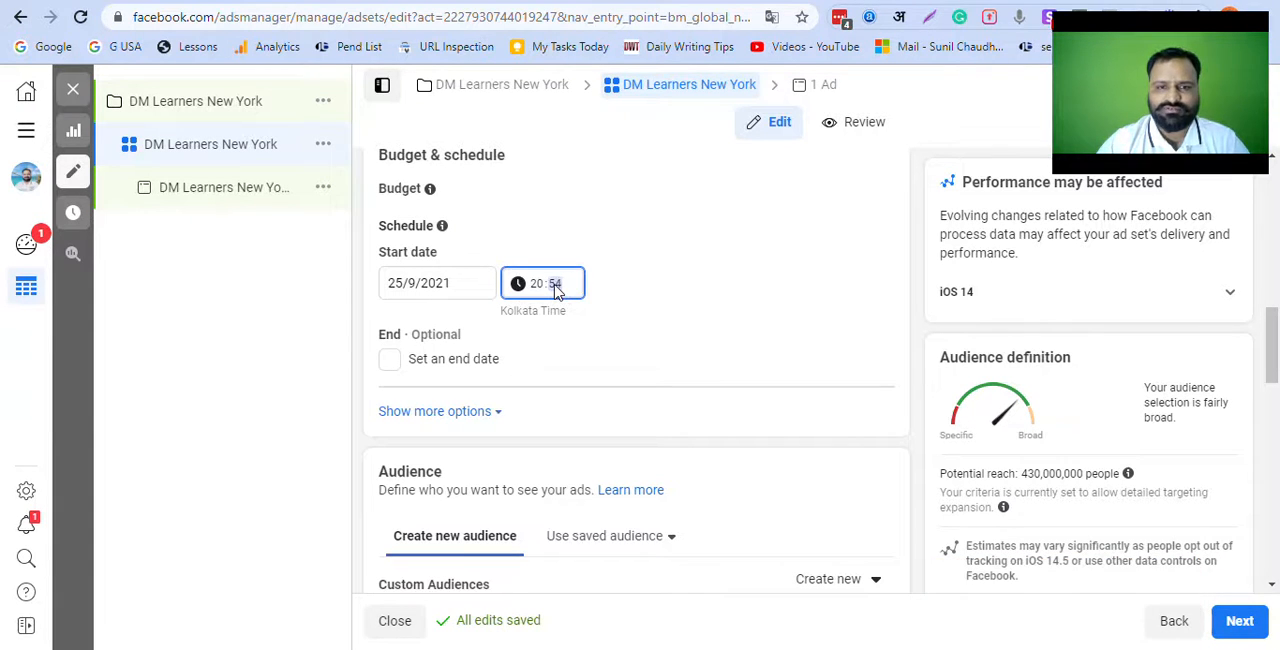
{"action": "left_click", "coordinate": [637, 292]}
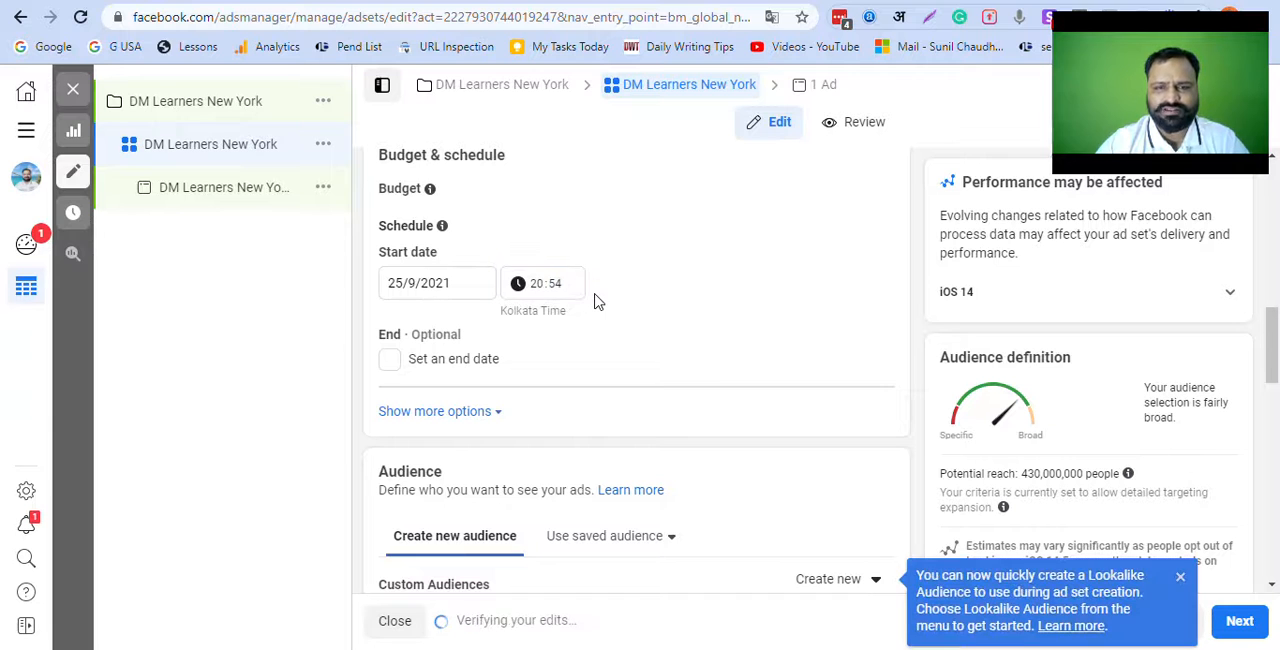
{"action": "left_click", "coordinate": [566, 288]}
{"action": "left_click", "coordinate": [670, 294]}
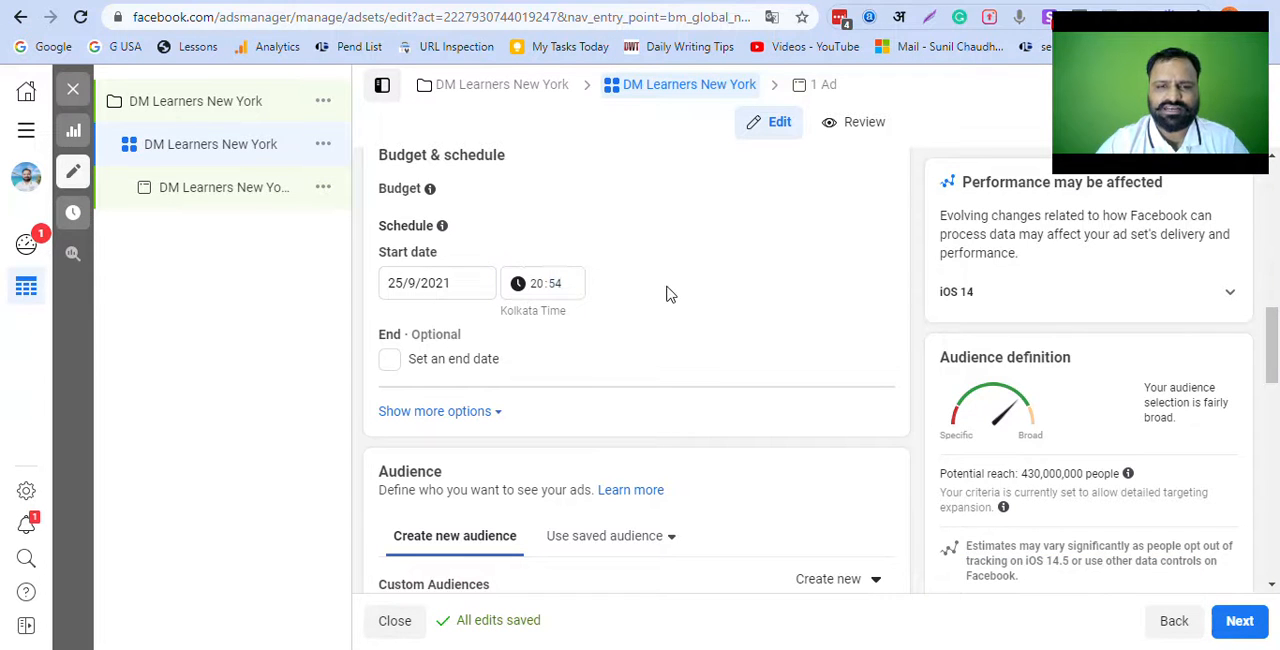
Step: Open the audience's locations for editing and remove India from the included locations
{"action": "scroll", "coordinate": [668, 350], "scroll_direction": "down", "scroll_amount": 3}
{"action": "scroll", "coordinate": [675, 355], "scroll_direction": "up", "scroll_amount": 2}
{"action": "scroll", "coordinate": [675, 355], "scroll_direction": "down", "scroll_amount": 2}
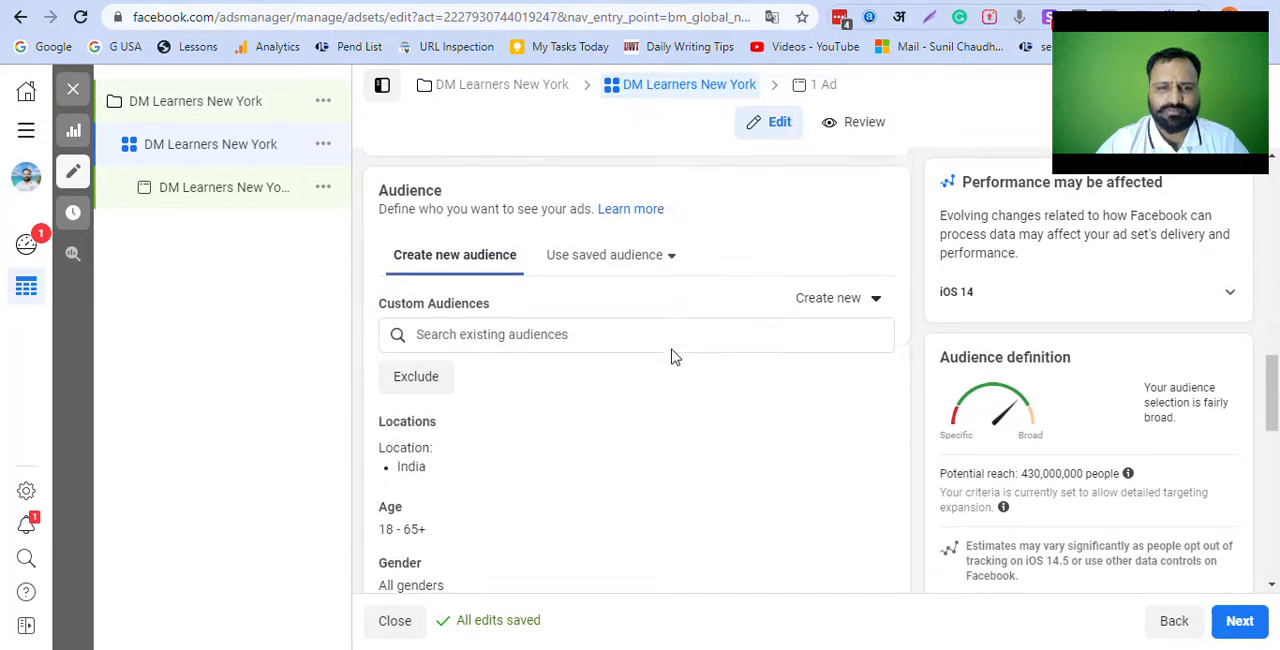
{"action": "scroll", "coordinate": [470, 318], "scroll_direction": "down", "scroll_amount": 1}
{"action": "scroll", "coordinate": [480, 300], "scroll_direction": "up", "scroll_amount": 1}
{"action": "scroll", "coordinate": [489, 200], "scroll_direction": "down", "scroll_amount": 1}
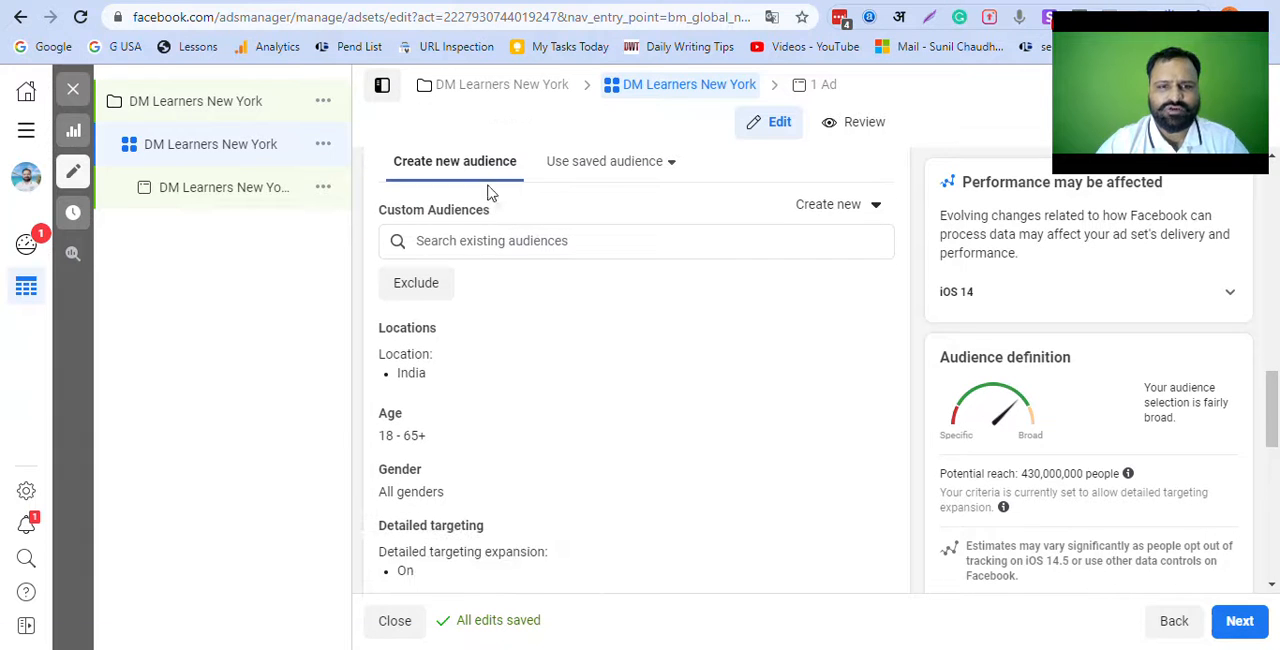
{"action": "scroll", "coordinate": [558, 260], "scroll_direction": "up", "scroll_amount": 1}
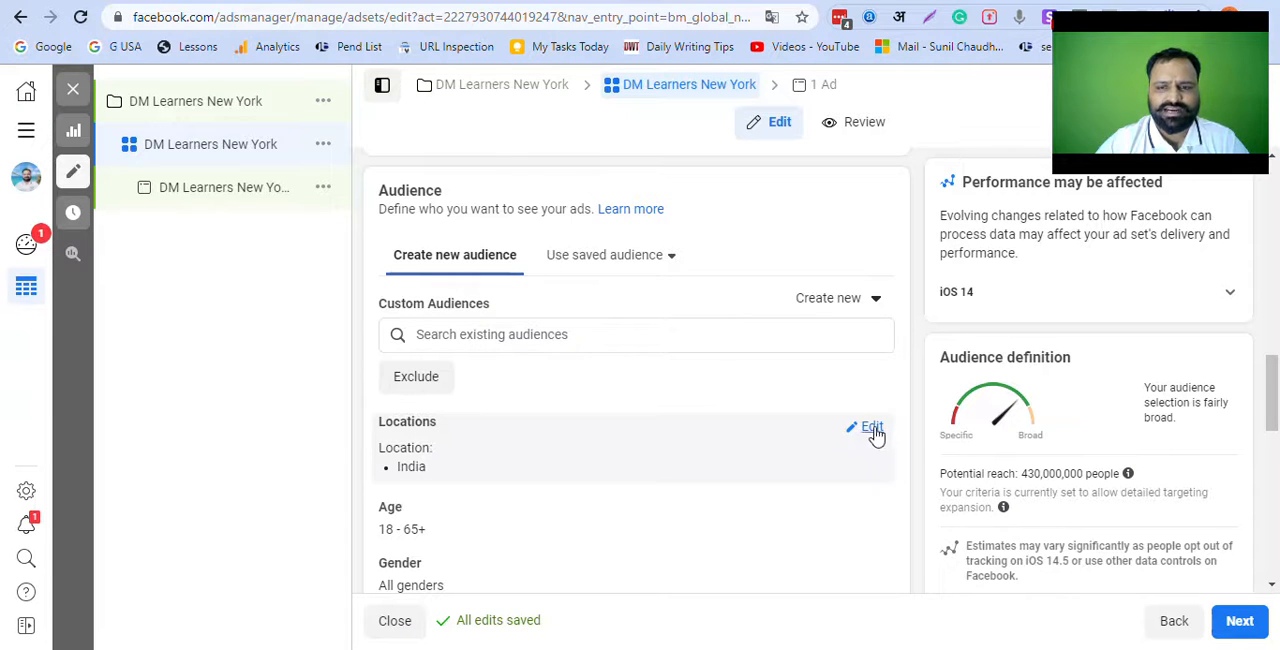
{"action": "left_click", "coordinate": [871, 428]}
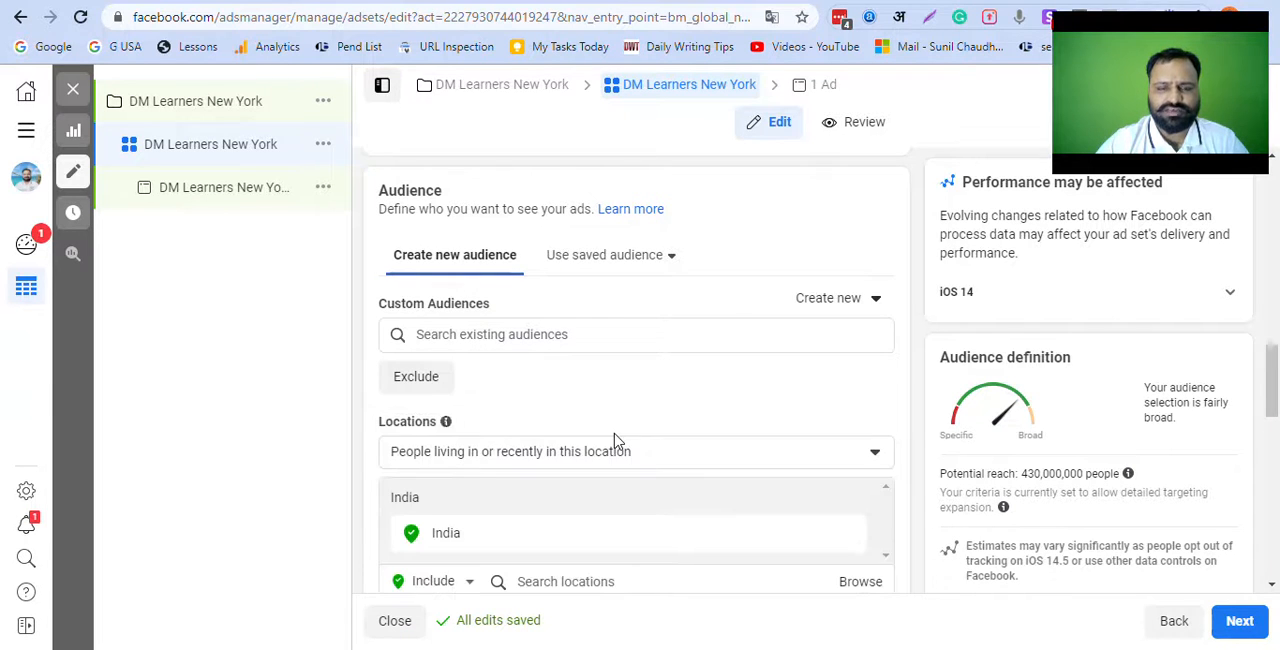
{"action": "left_click", "coordinate": [505, 455]}
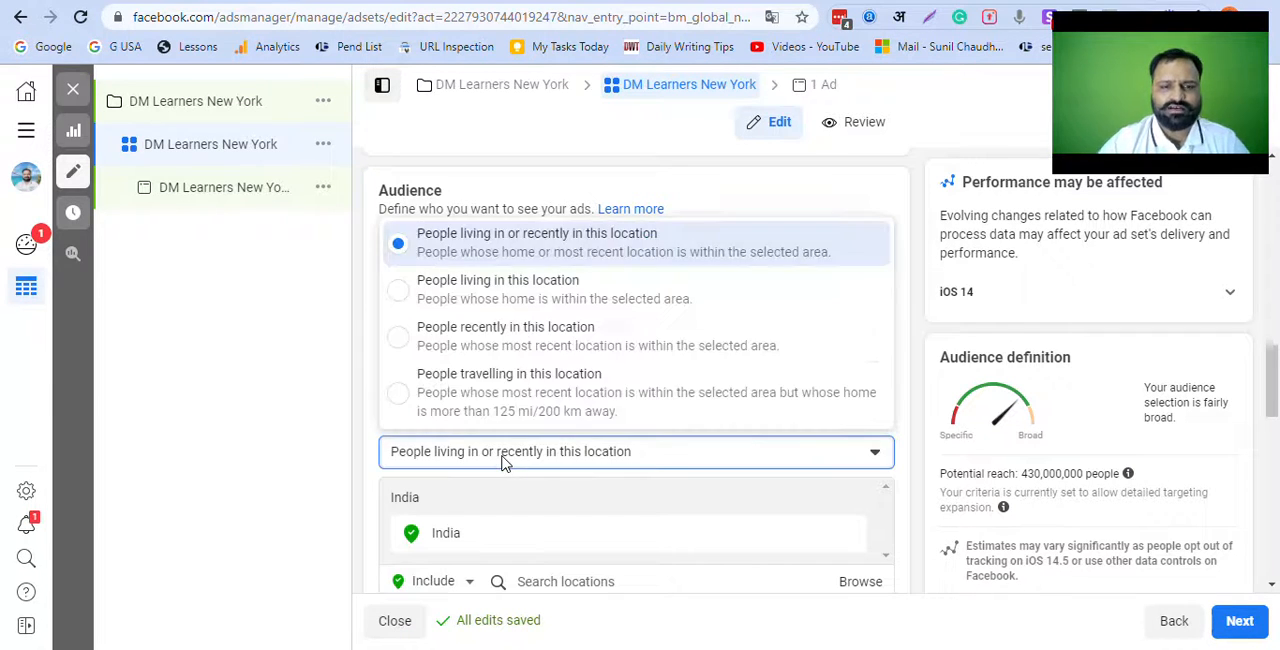
{"action": "left_click", "coordinate": [471, 546]}
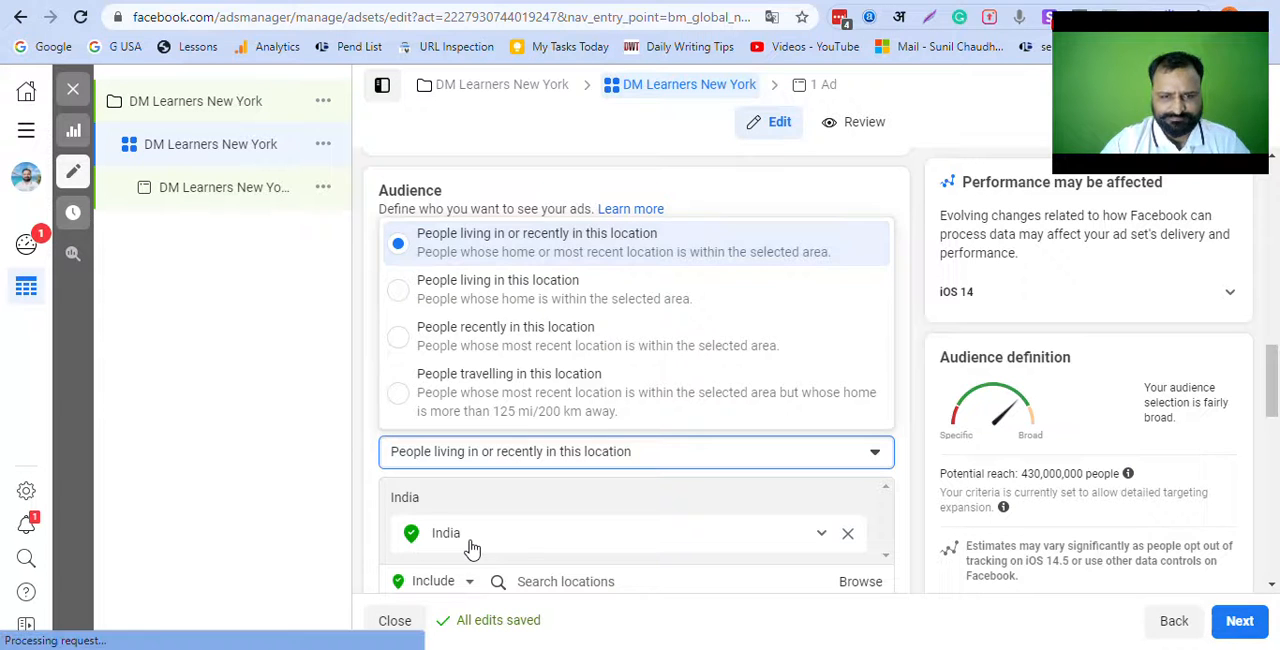
{"action": "left_click", "coordinate": [847, 534]}
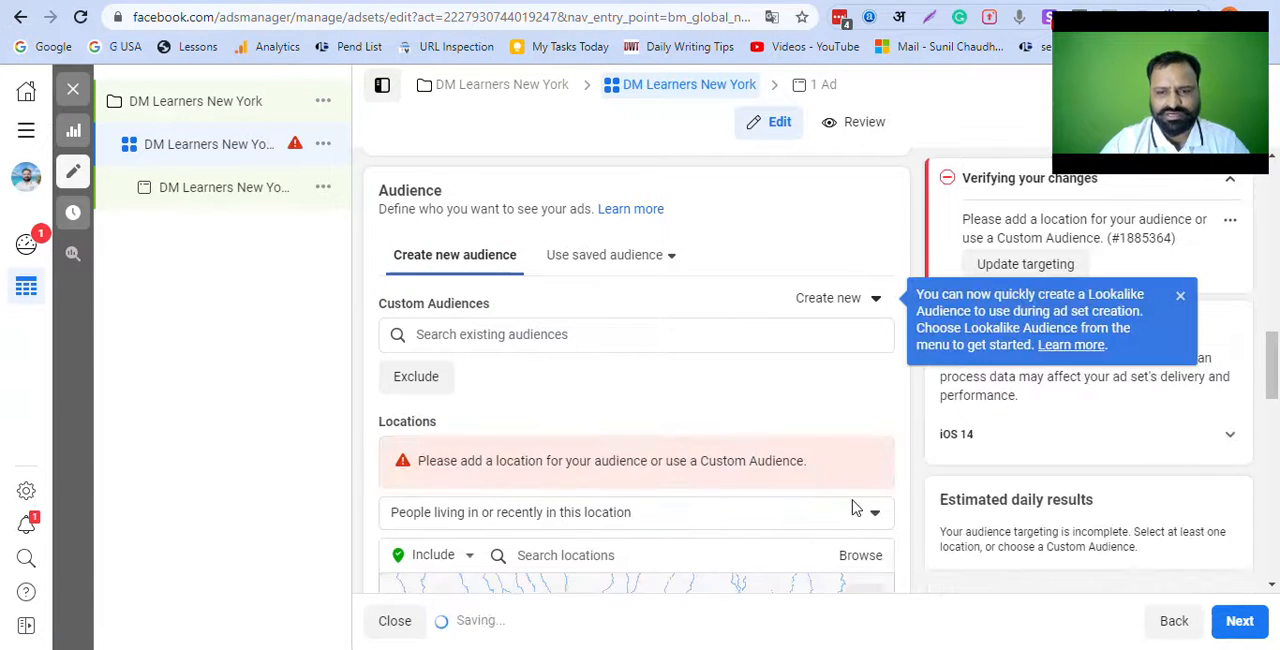
Step: Search for New York and include the city New York, New York, United States as the audience's location
{"action": "scroll", "coordinate": [853, 508], "scroll_direction": "down", "scroll_amount": 3}
{"action": "left_click", "coordinate": [583, 367]}
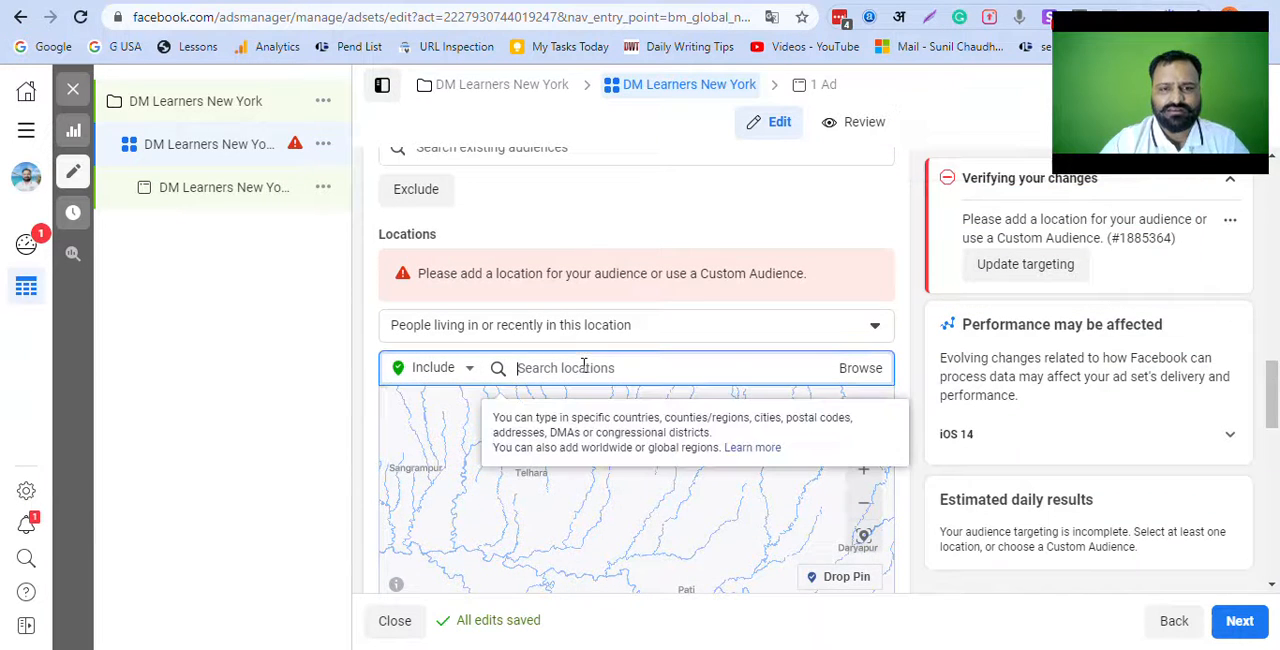
{"action": "type", "text": "New York"}
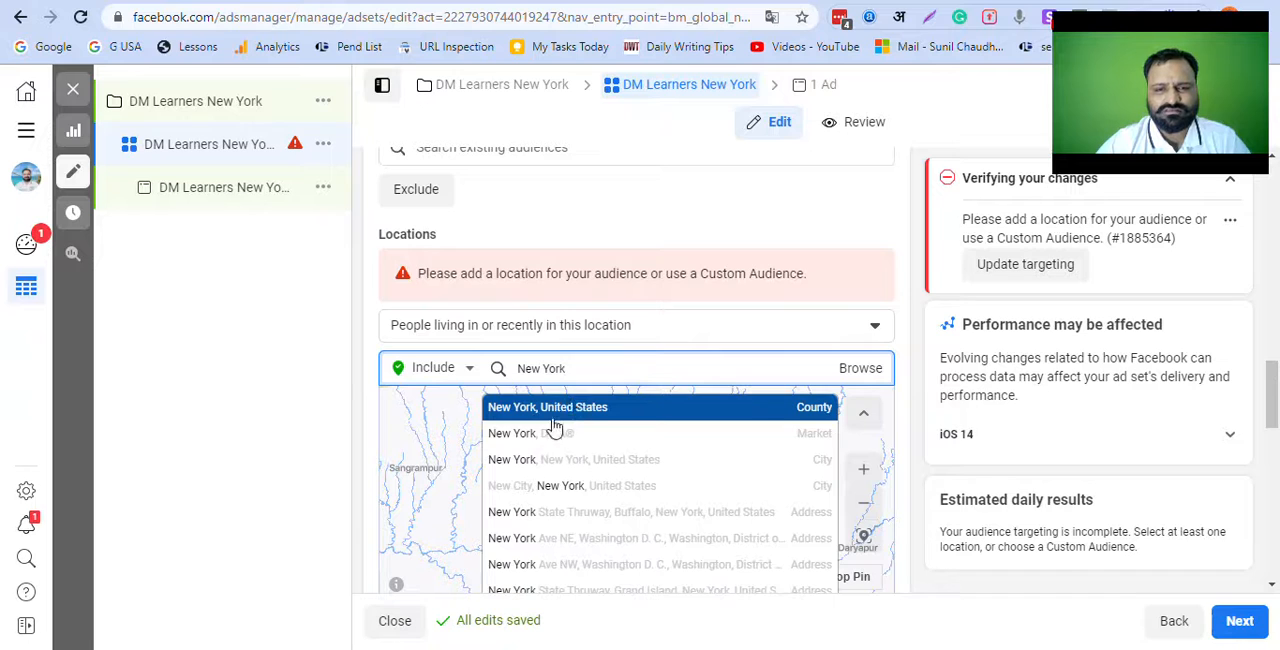
{"action": "left_click", "coordinate": [669, 462]}
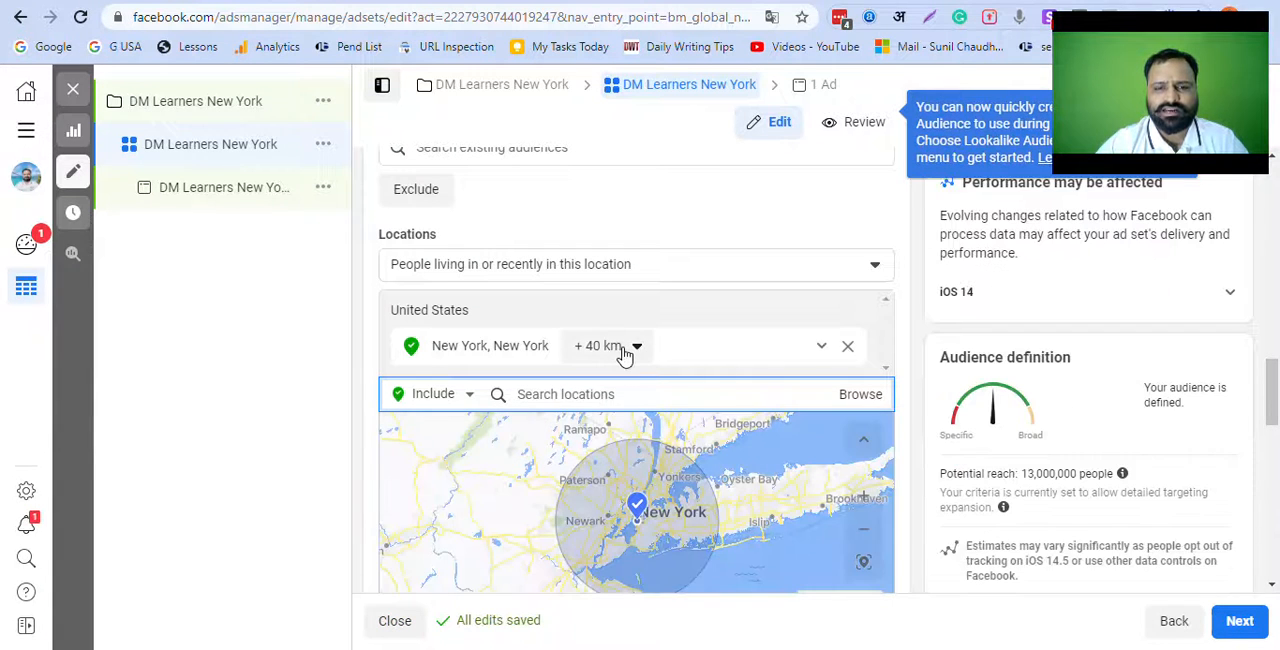
Step: Set the radius around the New York location to 17 km
{"action": "left_click", "coordinate": [625, 352]}
{"action": "left_click_drag", "start_coordinate": [623, 458], "coordinate": [592, 459]}
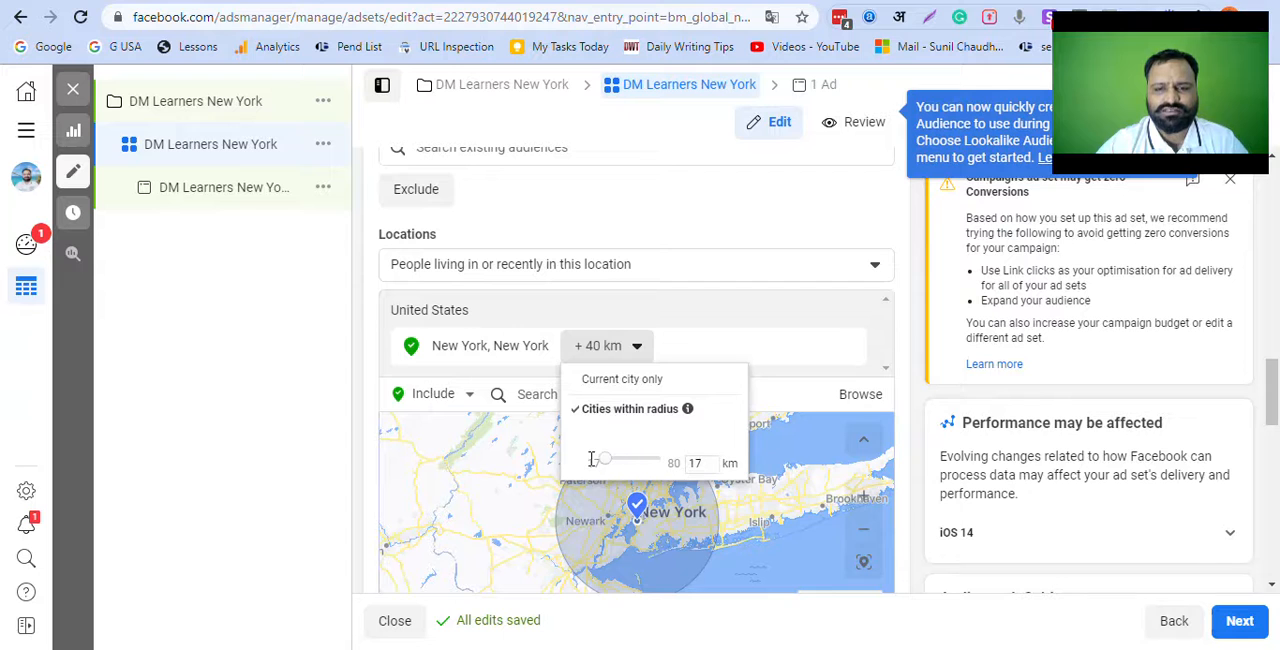
{"action": "left_click", "coordinate": [703, 349]}
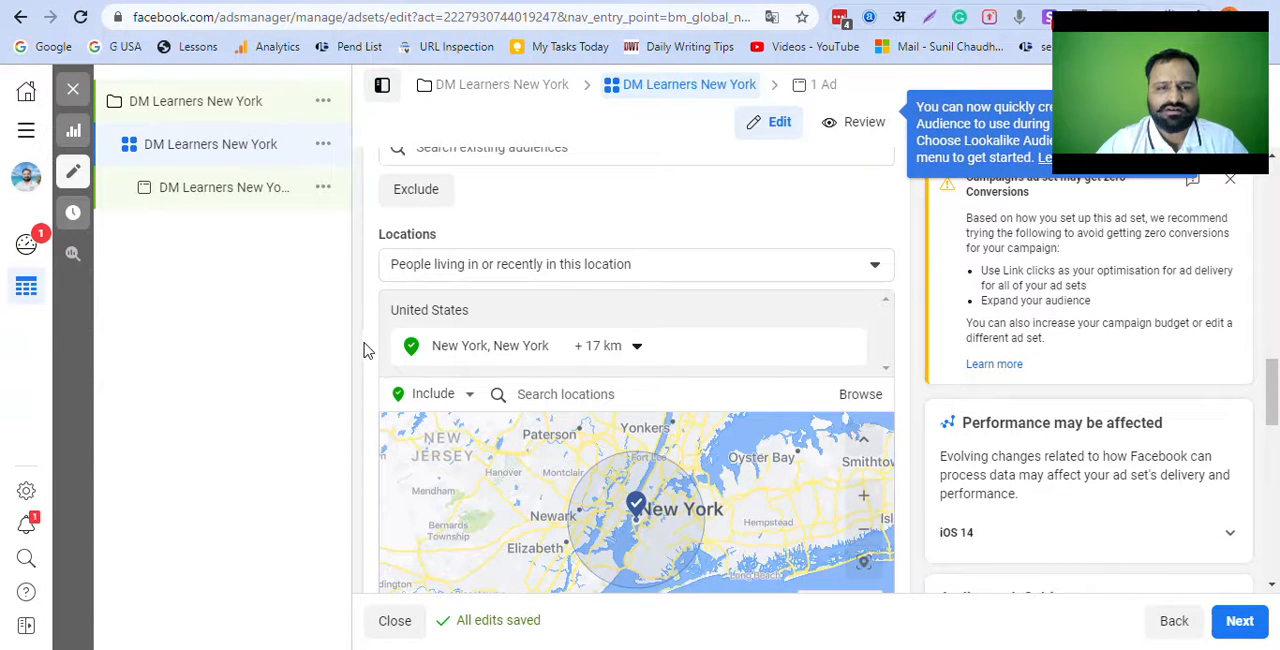
Step: Open the audience's age range for editing and set the maximum age to 35
{"action": "scroll", "coordinate": [363, 346], "scroll_direction": "down", "scroll_amount": 3}
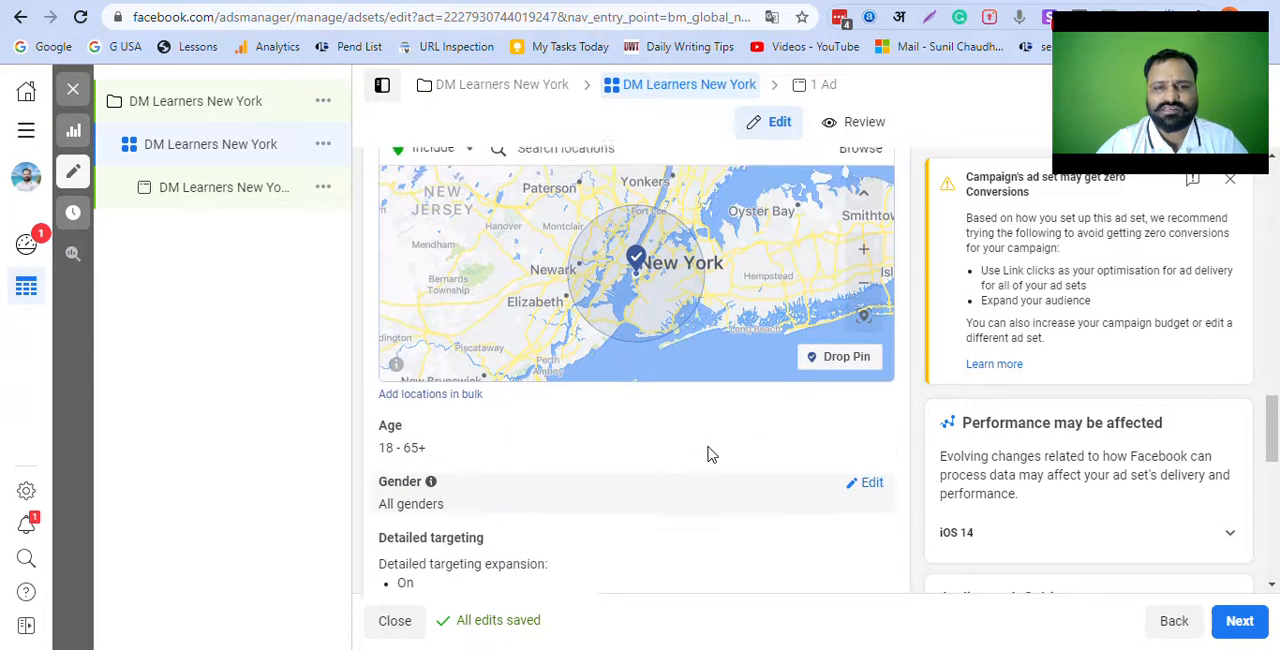
{"action": "scroll", "coordinate": [820, 480], "scroll_direction": "up", "scroll_amount": 6}
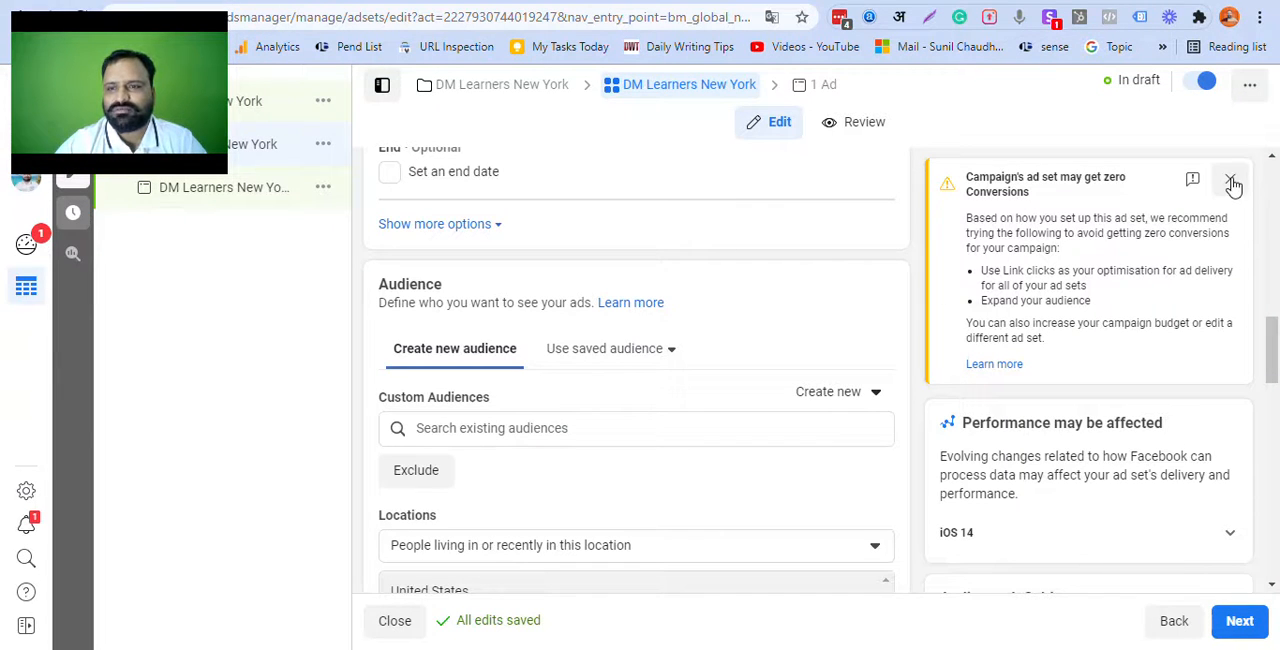
{"action": "scroll", "coordinate": [760, 350], "scroll_direction": "down", "scroll_amount": 2}
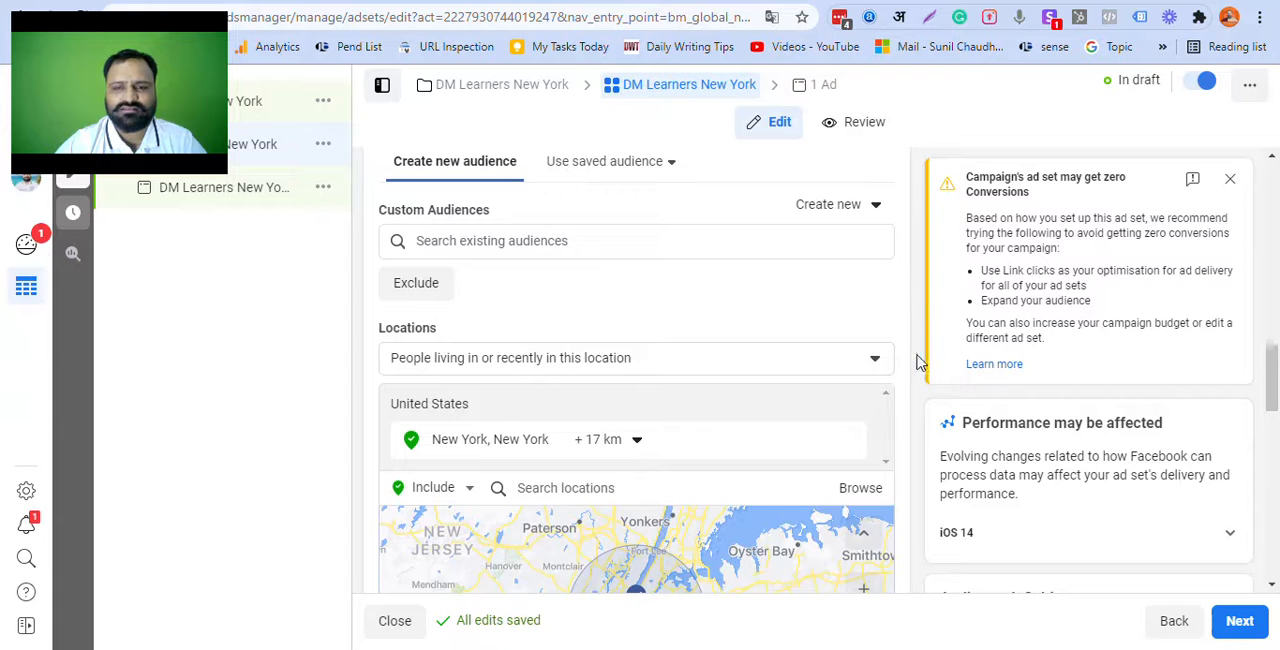
{"action": "scroll", "coordinate": [920, 360], "scroll_direction": "down", "scroll_amount": 2}
{"action": "scroll", "coordinate": [920, 363], "scroll_direction": "down", "scroll_amount": 3}
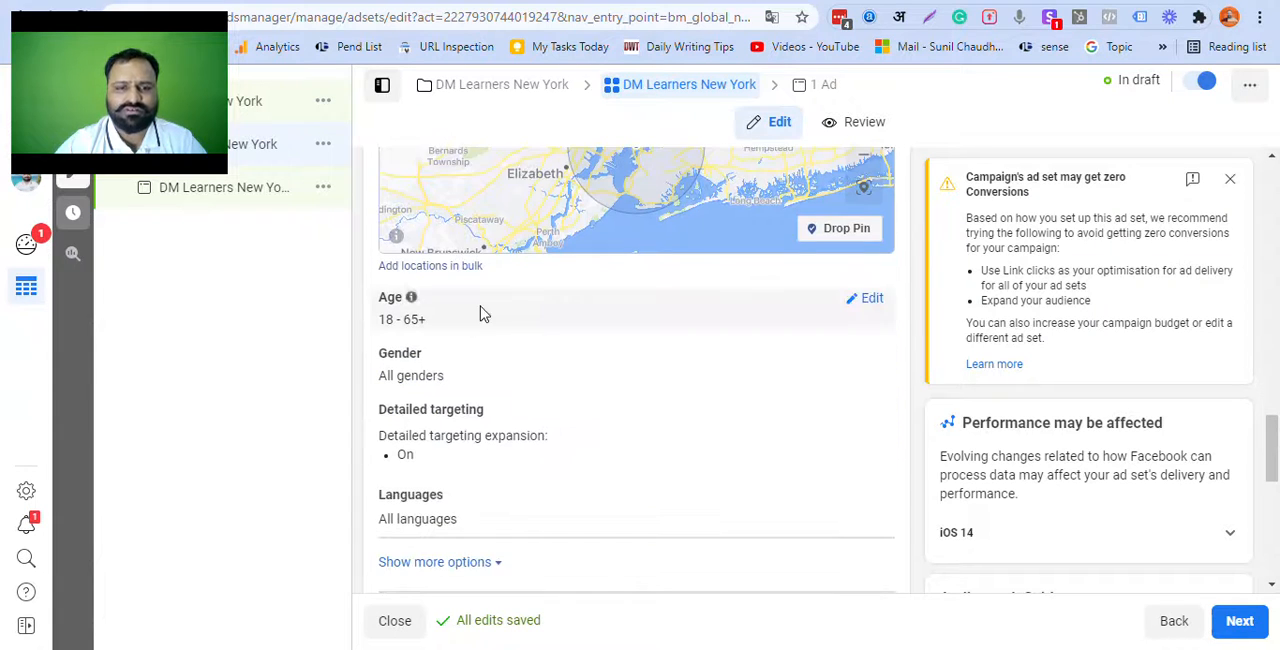
{"action": "left_click", "coordinate": [870, 300]}
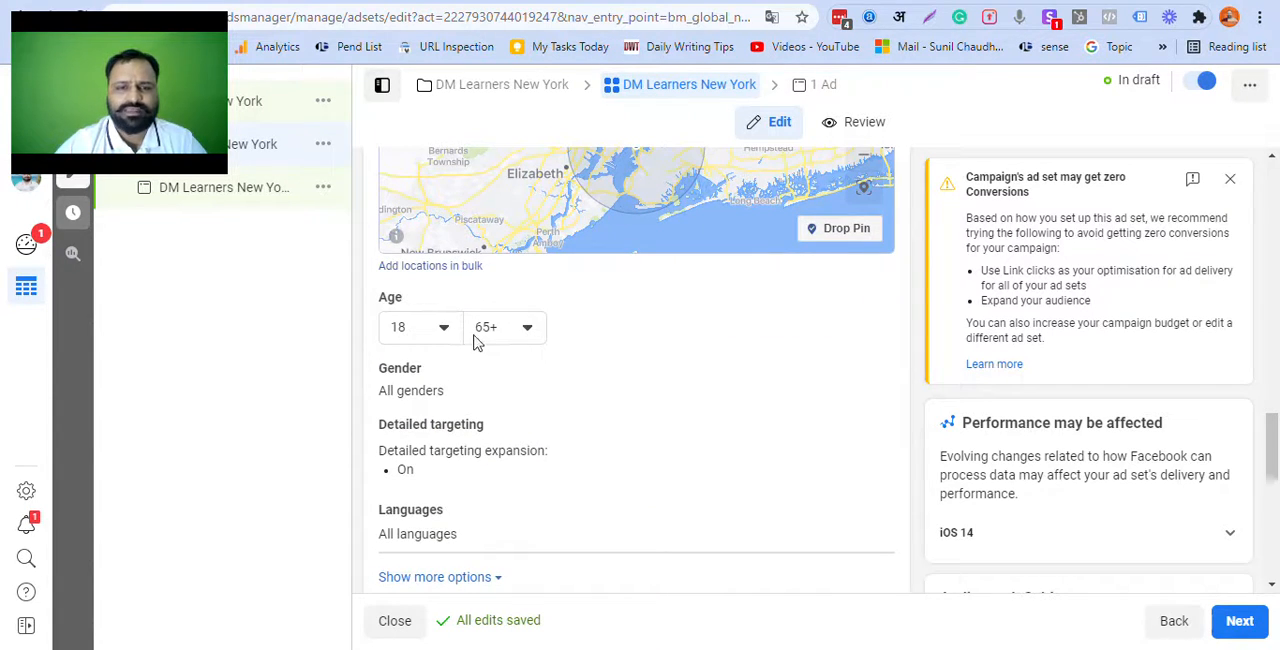
{"action": "left_click", "coordinate": [528, 330]}
{"action": "scroll", "coordinate": [528, 455], "scroll_direction": "up", "scroll_amount": 1}
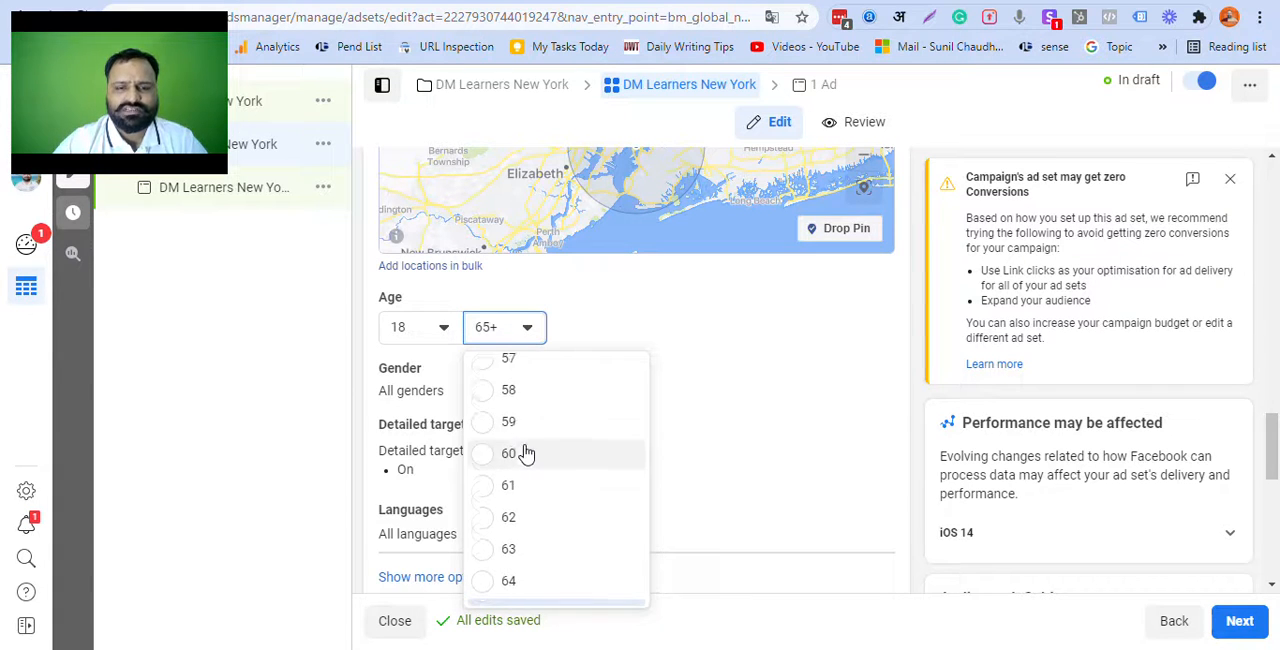
{"action": "scroll", "coordinate": [527, 455], "scroll_direction": "up", "scroll_amount": 5}
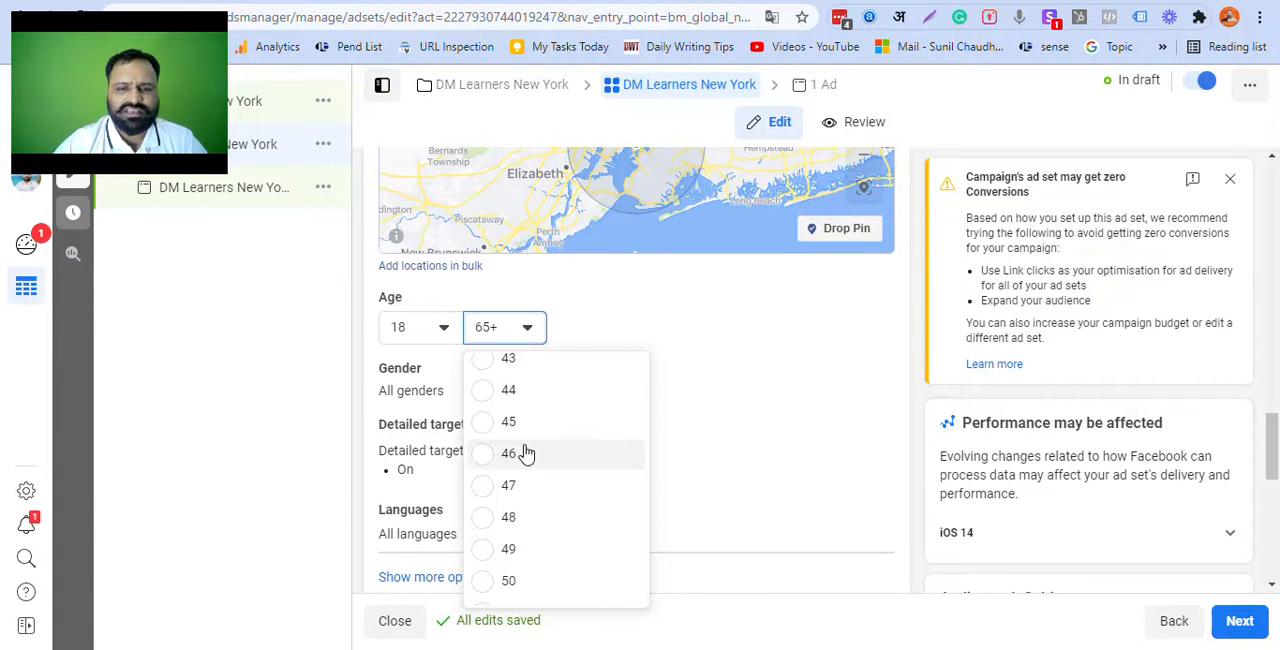
{"action": "scroll", "coordinate": [527, 455], "scroll_direction": "up", "scroll_amount": 3}
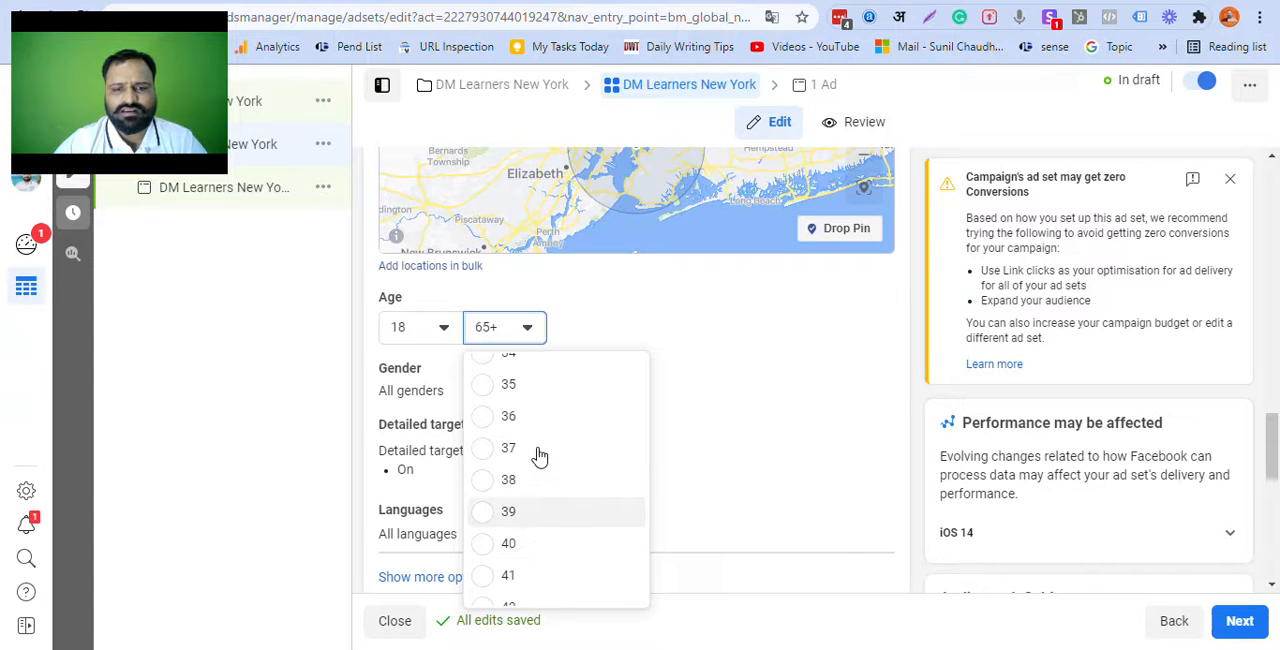
{"action": "left_click", "coordinate": [488, 389]}
Step: Try a maximum audience age of 30 and return it to 35
{"action": "left_click", "coordinate": [517, 341]}
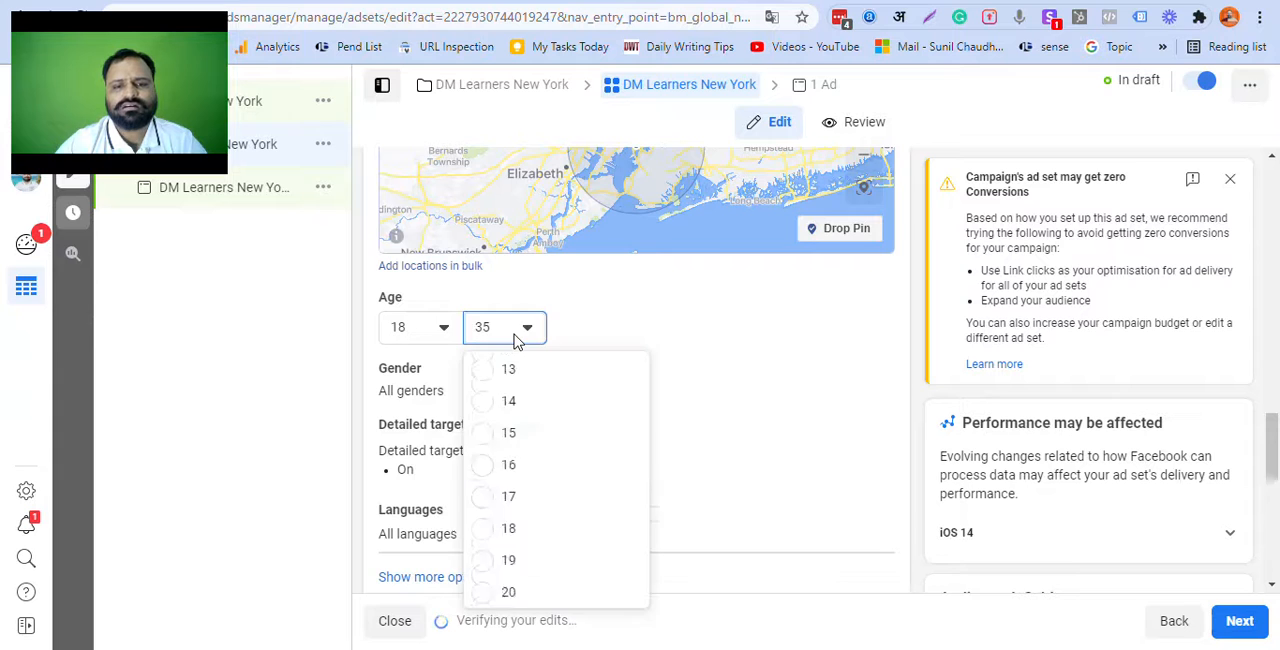
{"action": "scroll", "coordinate": [517, 457], "scroll_direction": "up", "scroll_amount": 2}
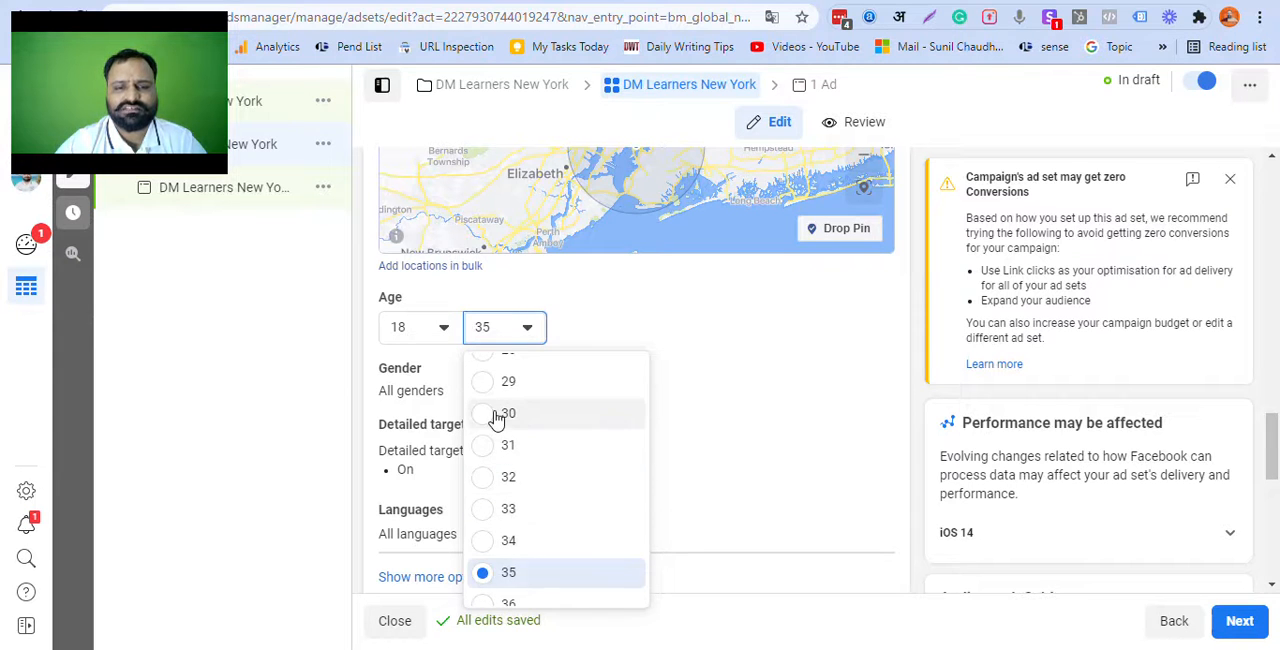
{"action": "left_click", "coordinate": [497, 418]}
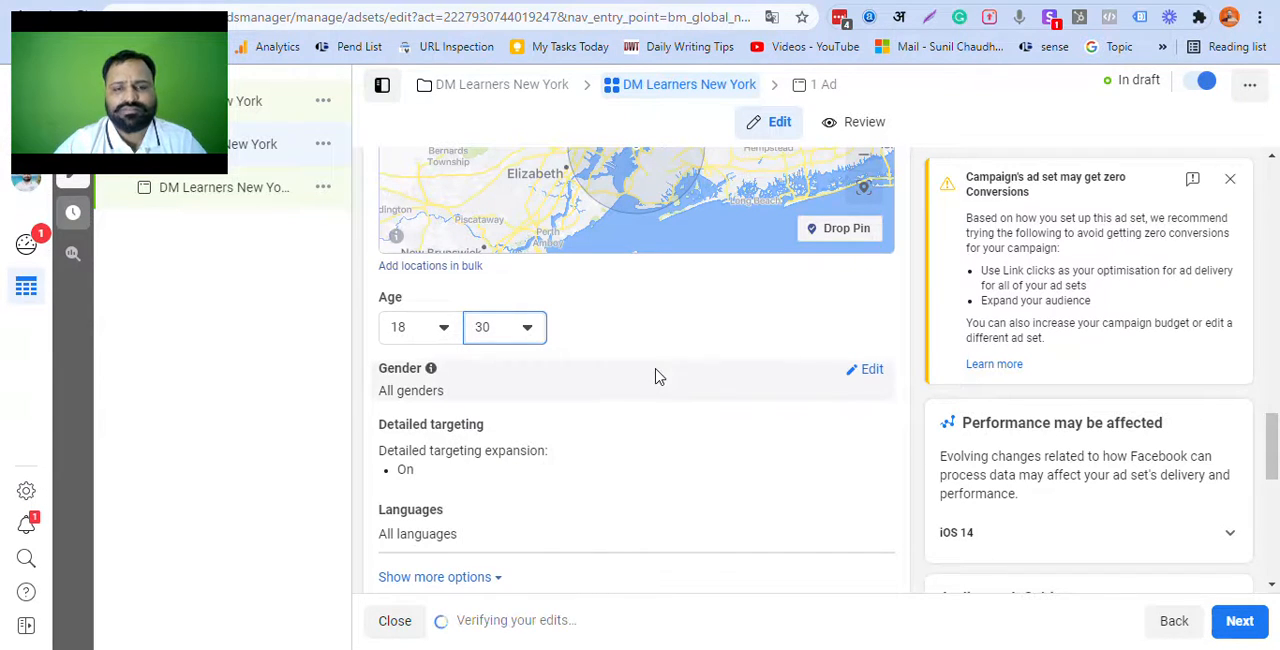
{"action": "left_click", "coordinate": [520, 341]}
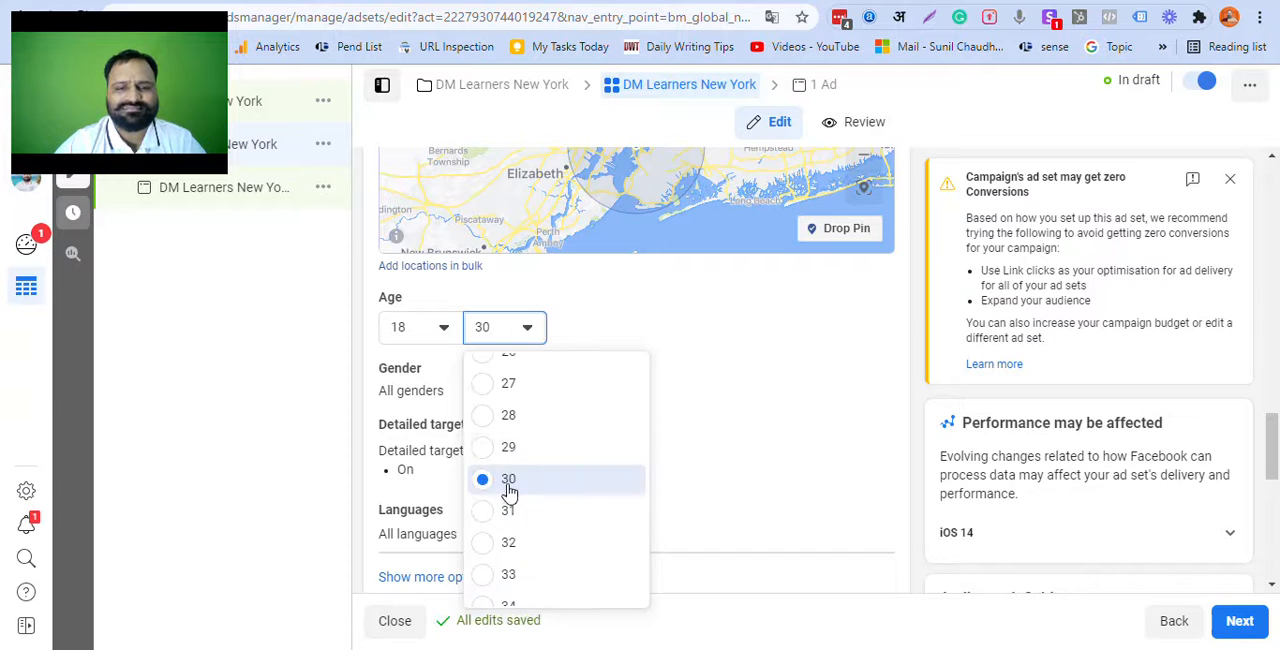
{"action": "scroll", "coordinate": [508, 500], "scroll_direction": "down", "scroll_amount": 1}
{"action": "scroll", "coordinate": [507, 535], "scroll_direction": "down", "scroll_amount": 2}
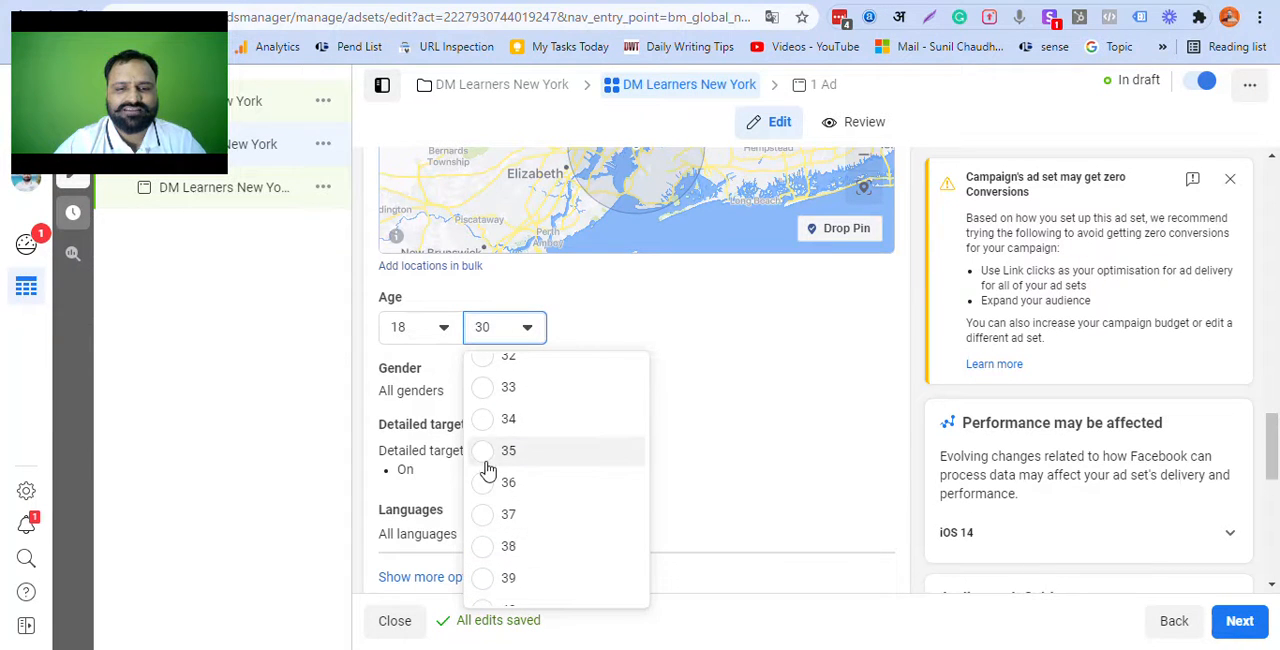
{"action": "left_click", "coordinate": [491, 455]}
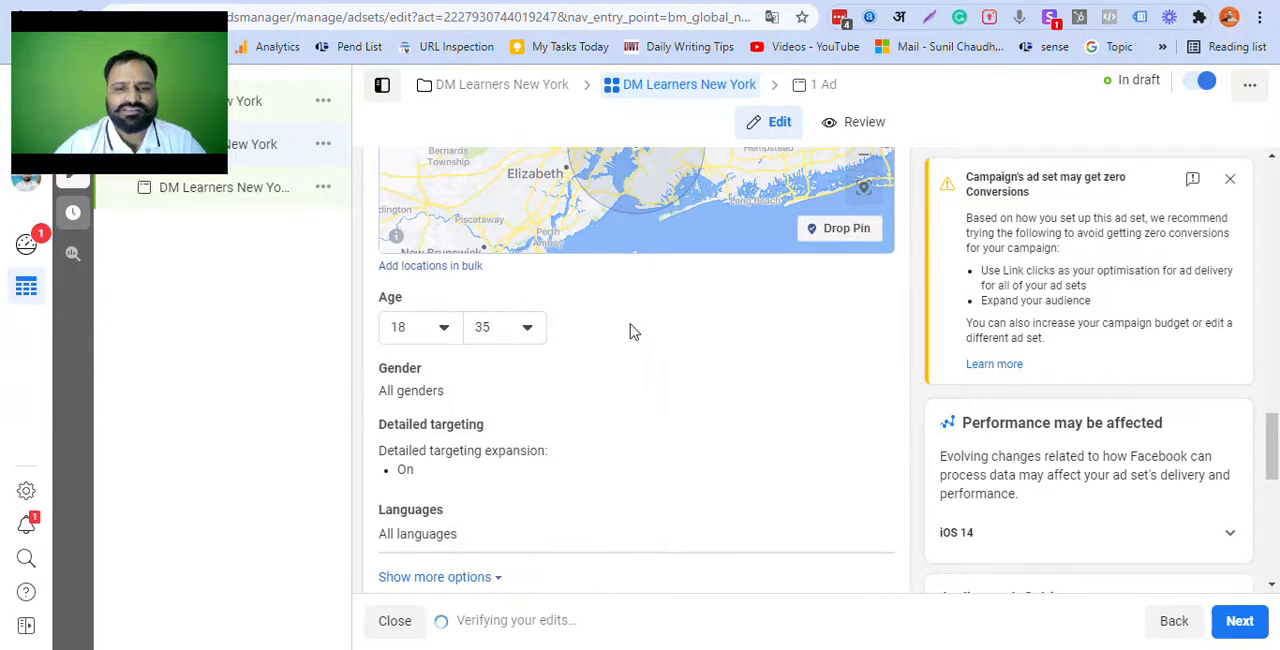
Step: Search detailed targeting for "digital marketing" and include the Digital marketing interest from Business and industry > Online
{"action": "scroll", "coordinate": [629, 330], "scroll_direction": "down", "scroll_amount": 1}
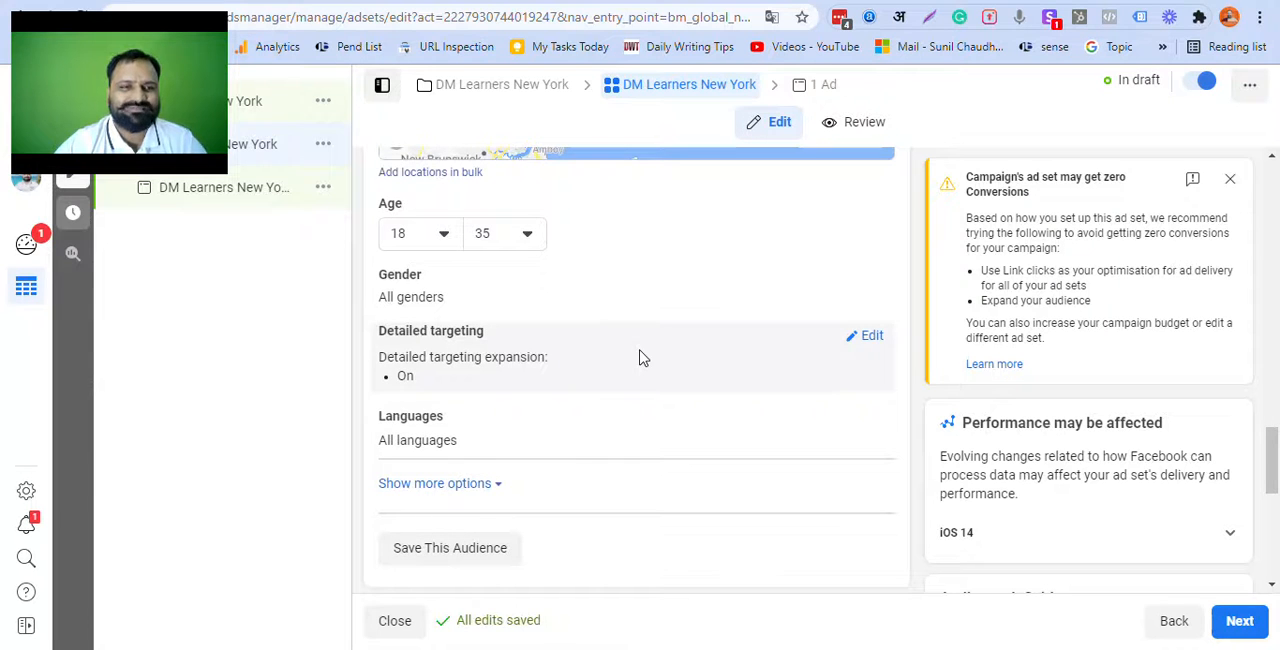
{"action": "scroll", "coordinate": [645, 358], "scroll_direction": "down", "scroll_amount": 1}
{"action": "scroll", "coordinate": [645, 358], "scroll_direction": "up", "scroll_amount": 5}
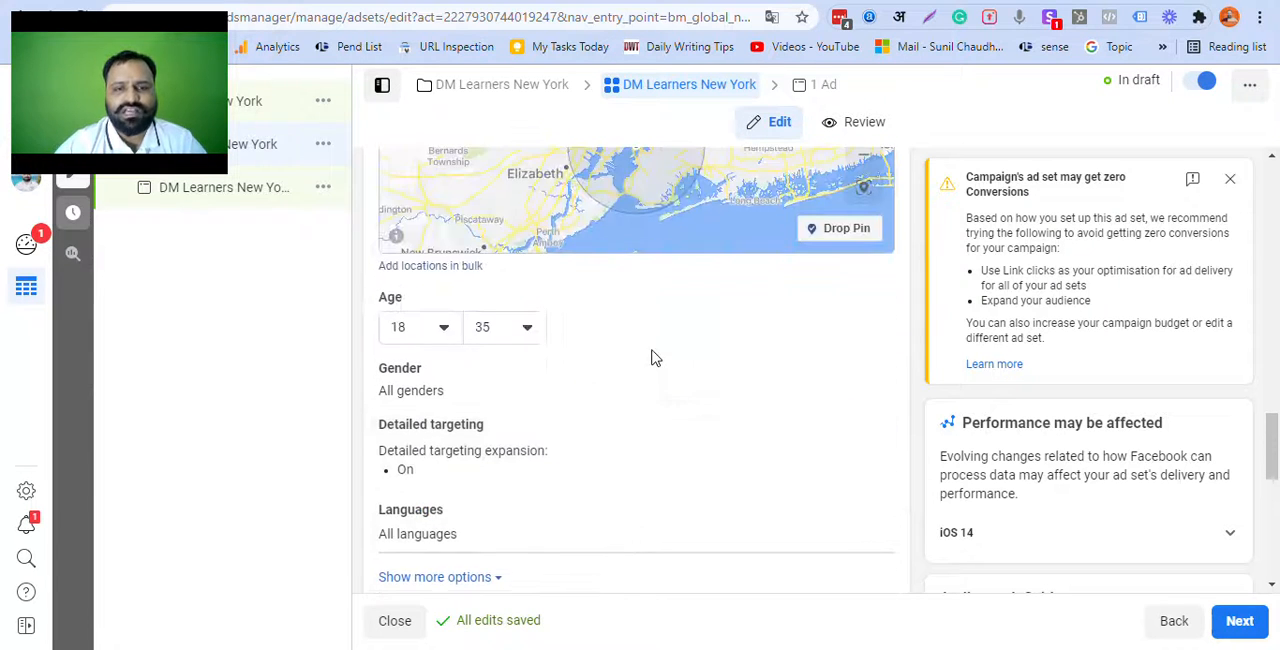
{"action": "scroll", "coordinate": [752, 266], "scroll_direction": "down", "scroll_amount": 4}
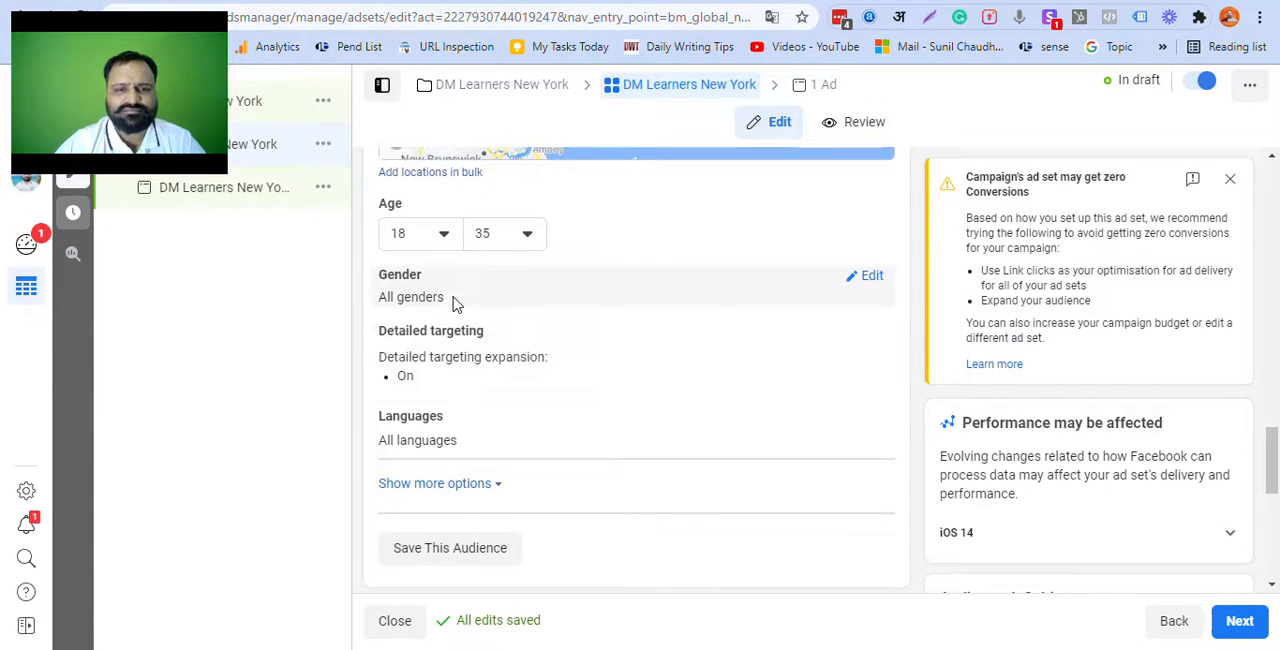
{"action": "scroll", "coordinate": [714, 314], "scroll_direction": "down", "scroll_amount": 1}
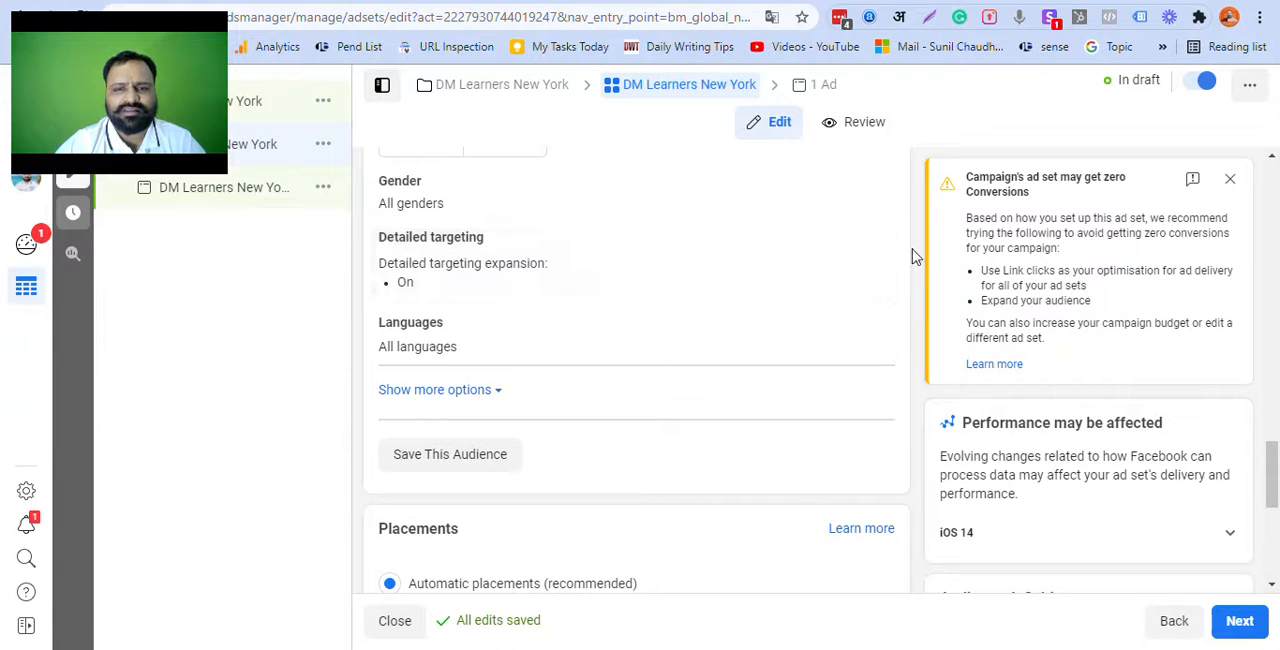
{"action": "left_click", "coordinate": [870, 243]}
{"action": "left_click", "coordinate": [578, 290]}
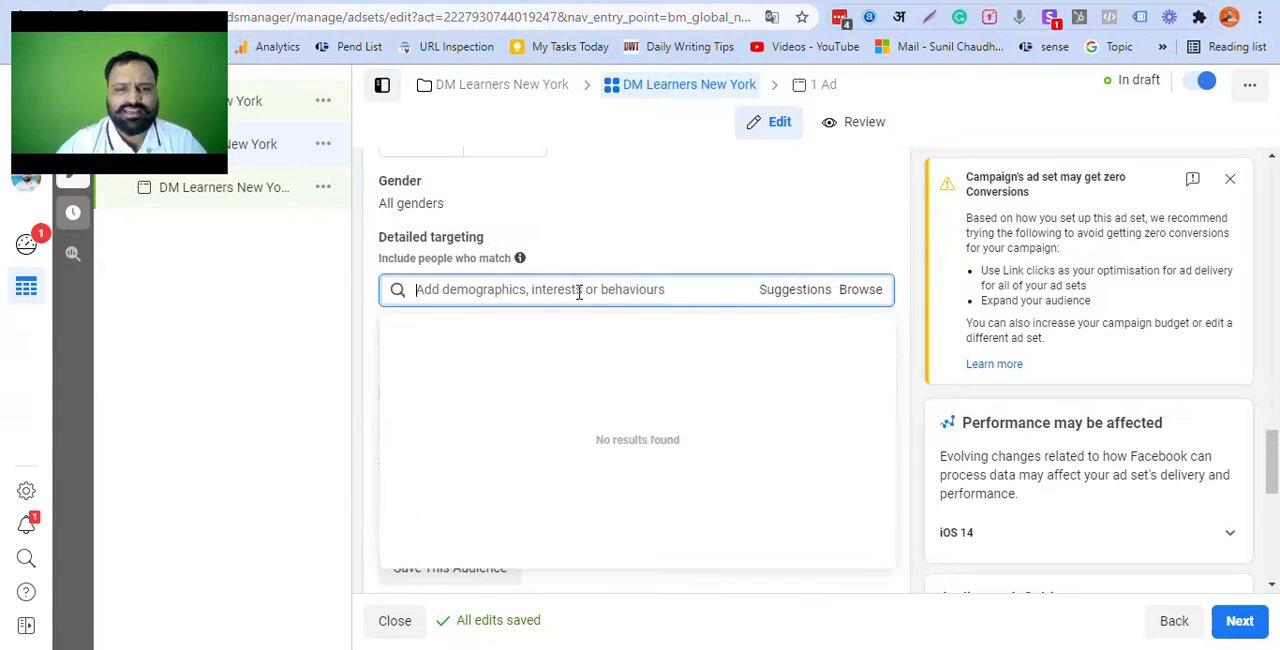
{"action": "type", "text": "digital marketing"}
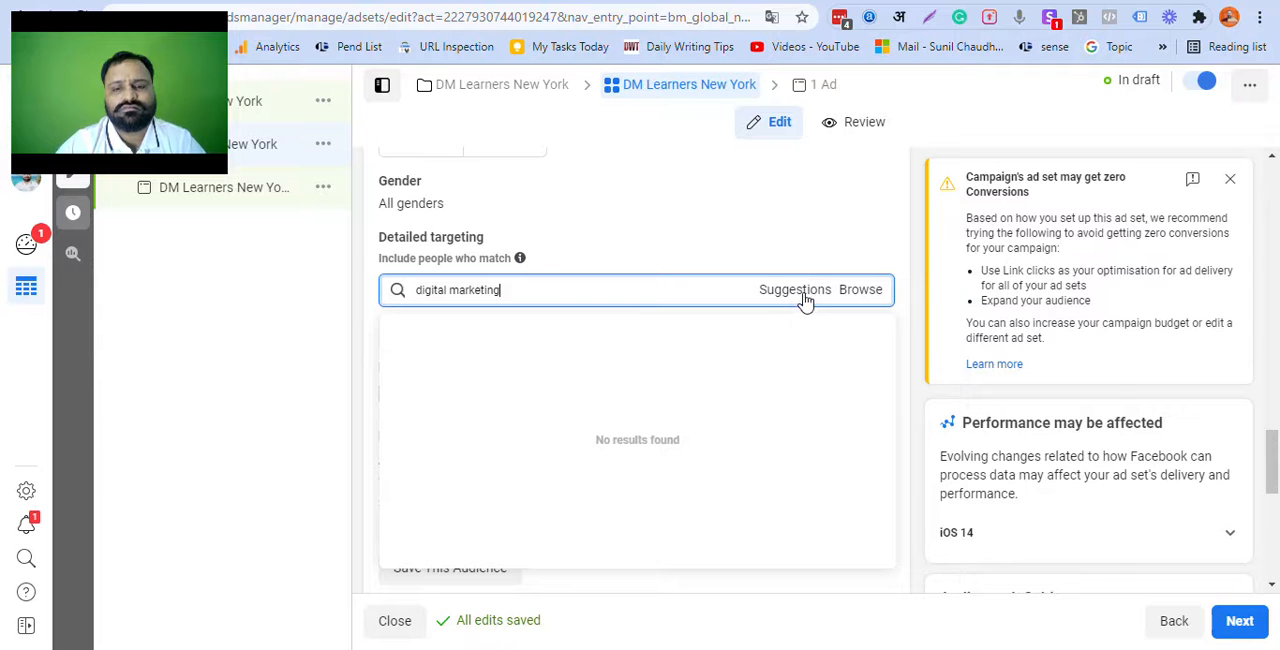
{"action": "left_click", "coordinate": [805, 295]}
{"action": "left_click", "coordinate": [578, 286]}
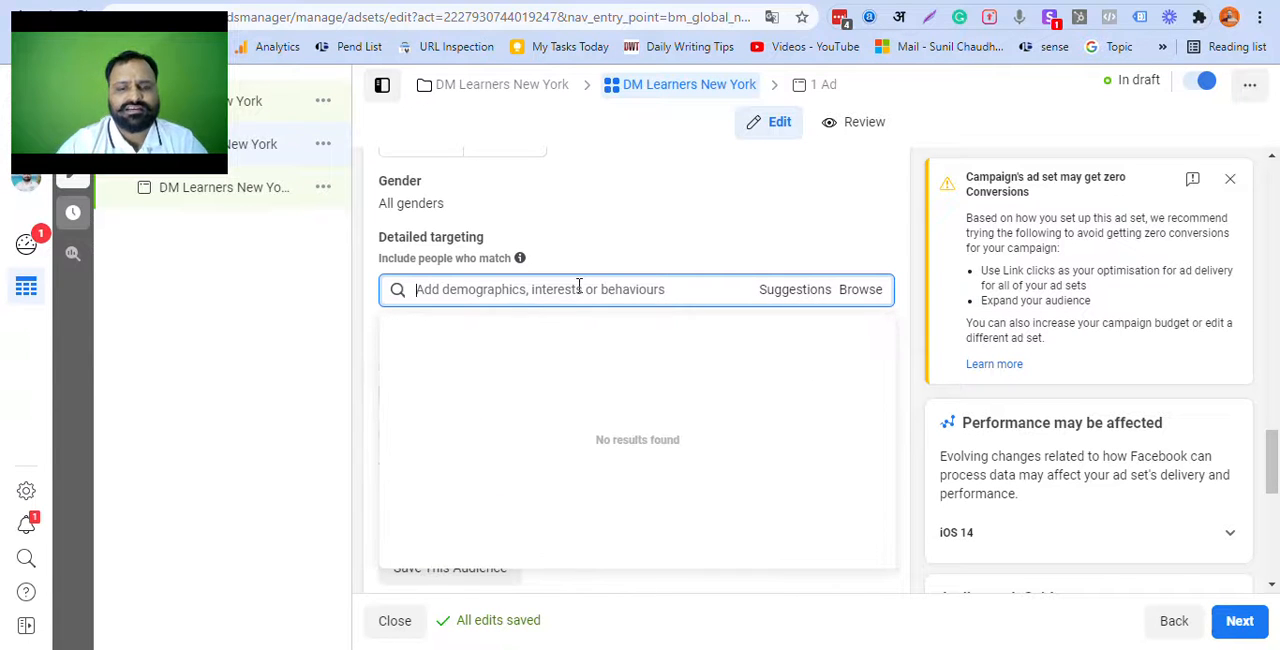
{"action": "type", "text": "digital marketing"}
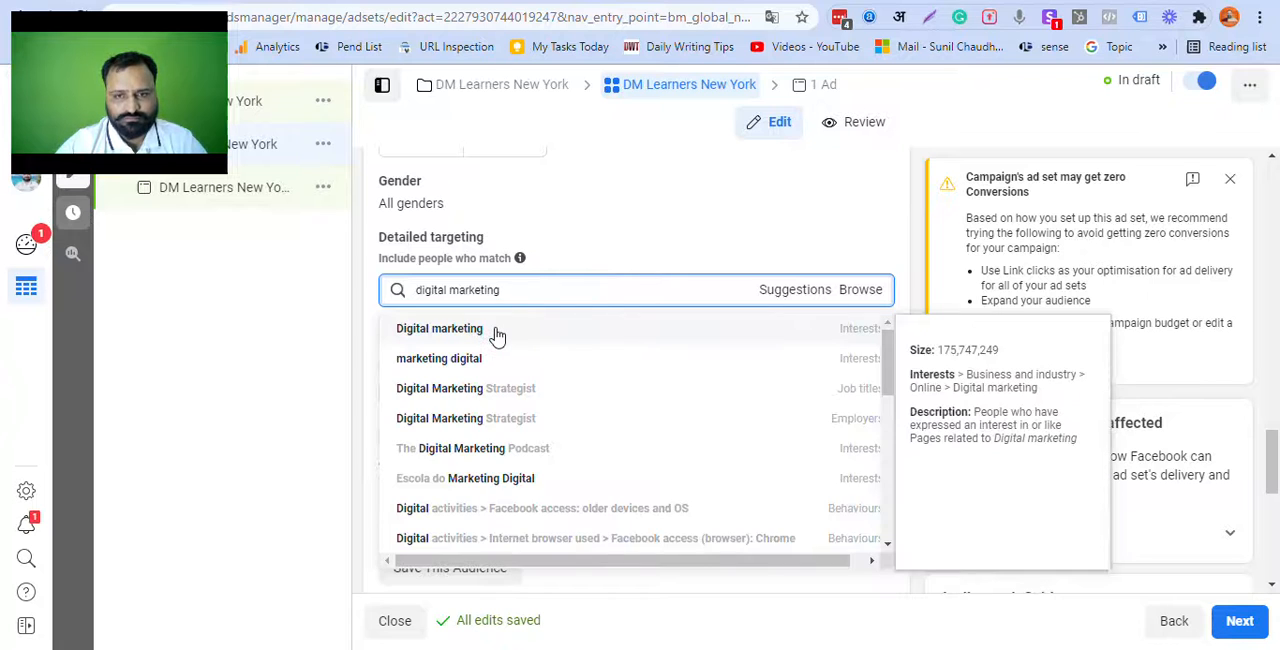
{"action": "left_click", "coordinate": [498, 332]}
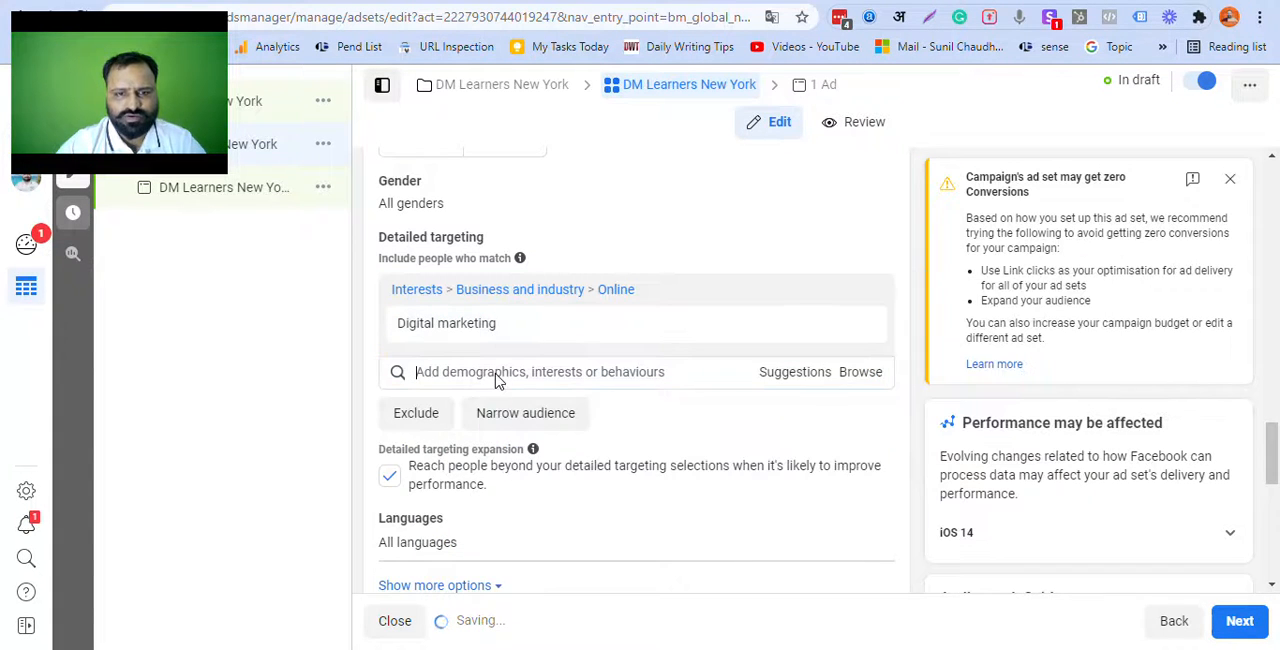
Step: Search detailed targeting for "search engine" and include the Search engine optimisation interest
{"action": "left_click", "coordinate": [496, 372]}
{"action": "type", "text": "search engine"}
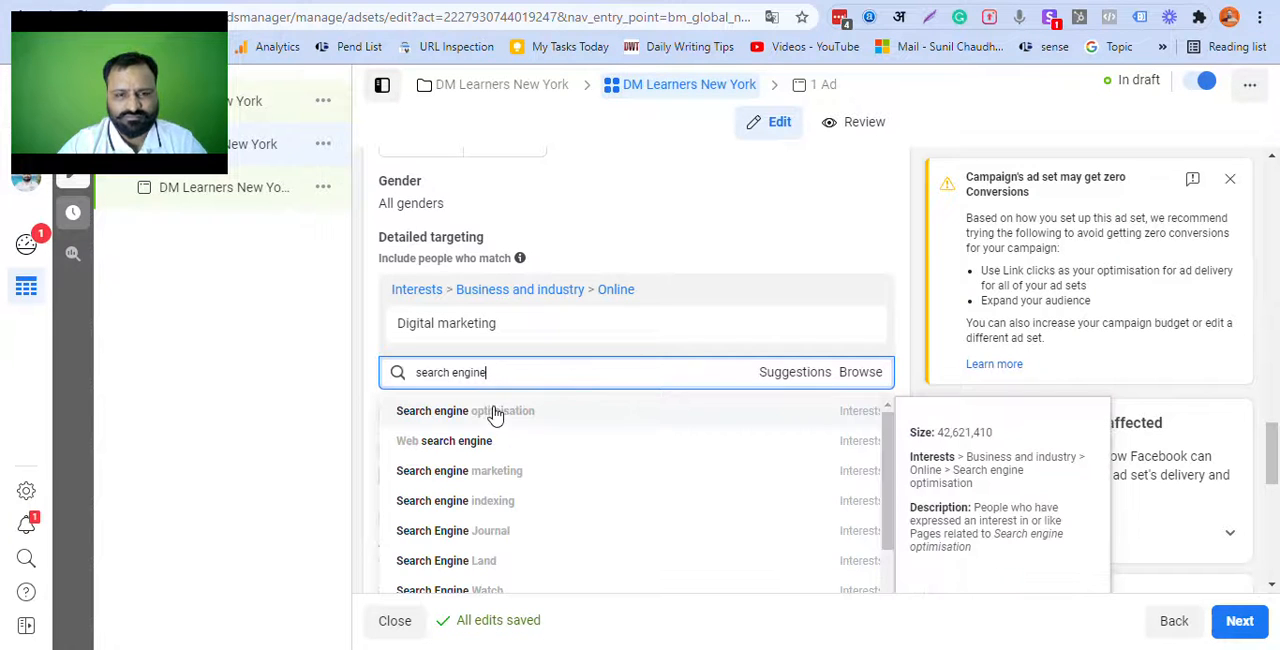
{"action": "left_click", "coordinate": [490, 420]}
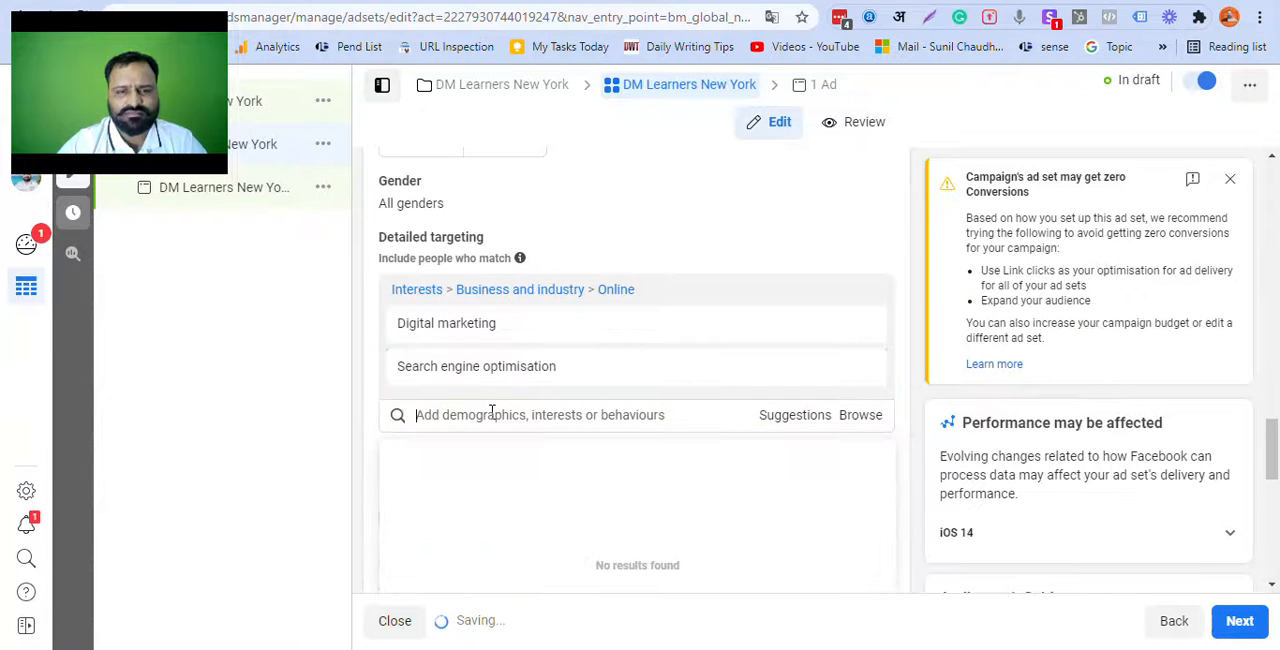
Step: Search detailed targeting for "neil patel" and include the Neil Patel interest from Additional interests
{"action": "type", "text": "nie"}
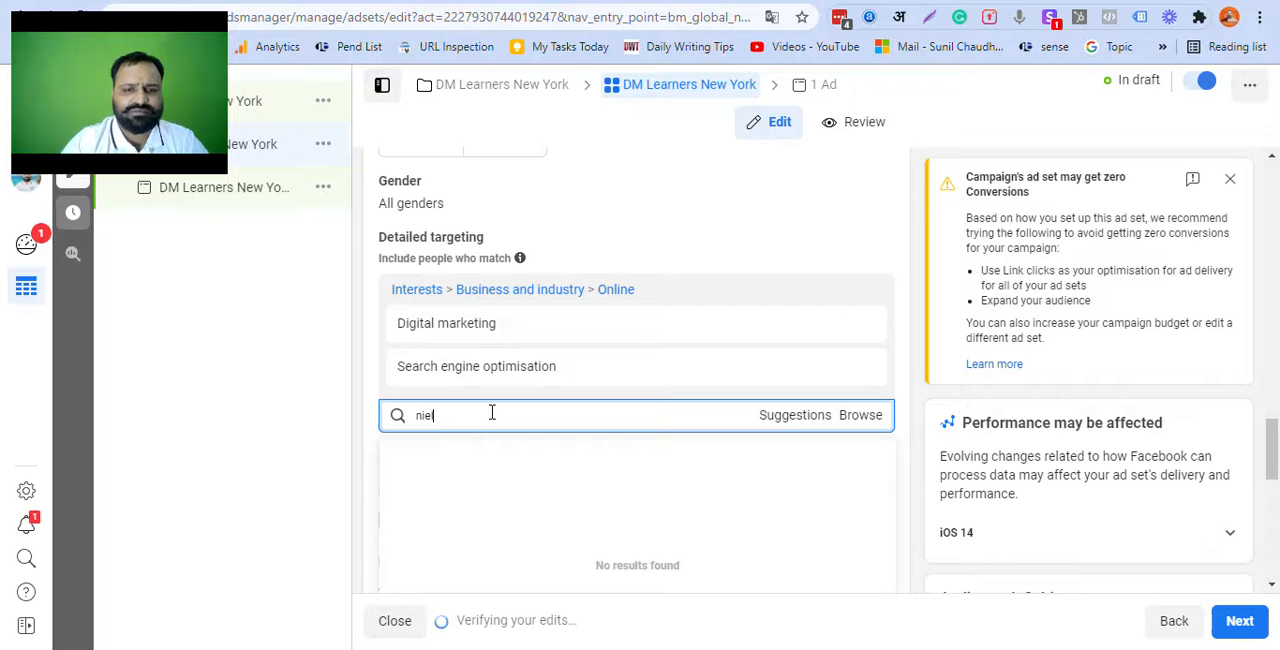
{"action": "type", "text": "l patel"}
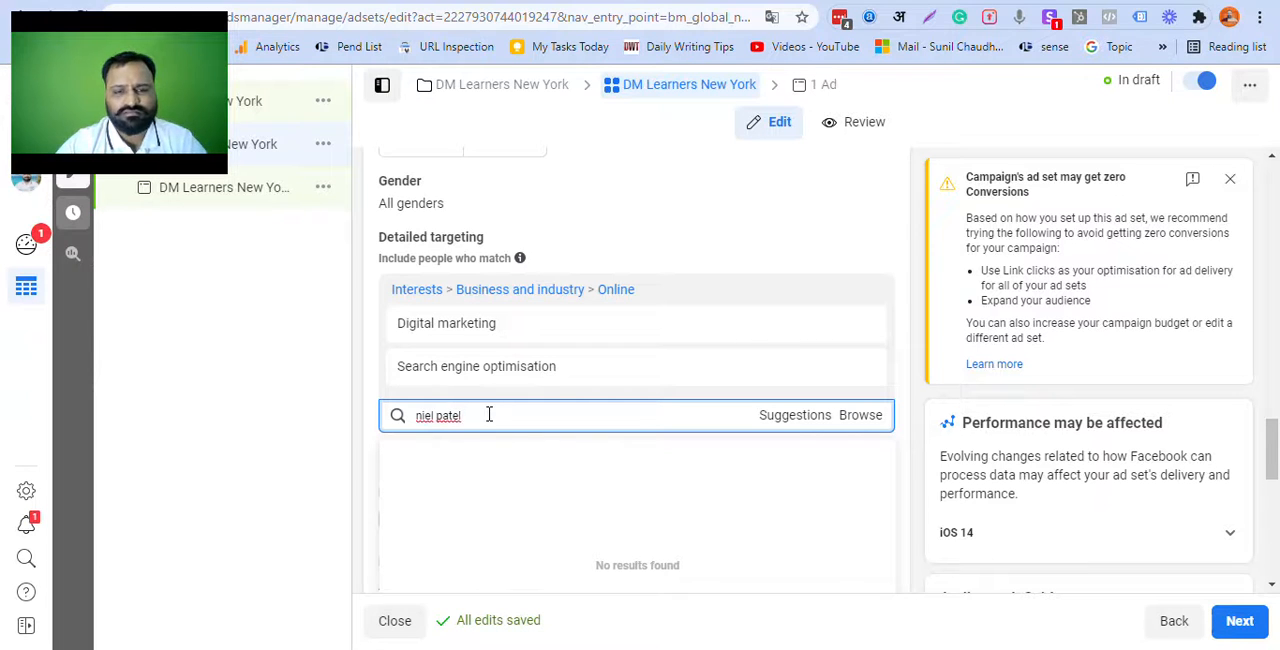
{"action": "triple_click", "coordinate": [425, 415]}
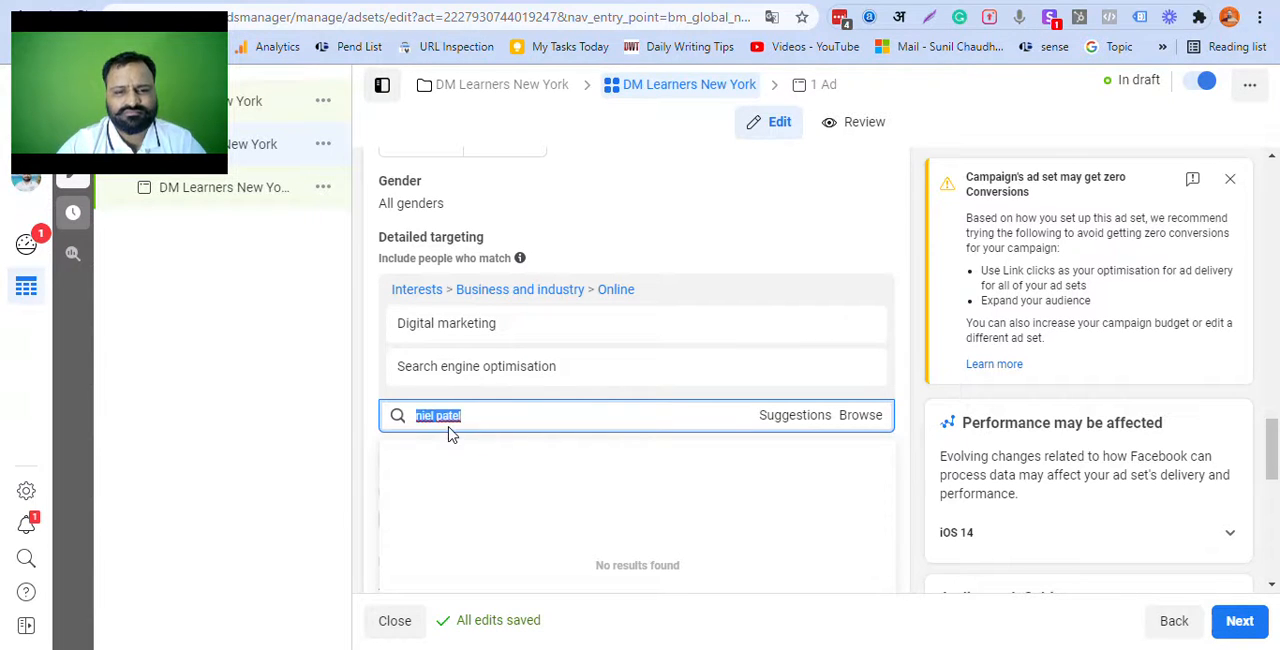
{"action": "type", "text": "niel patel"}
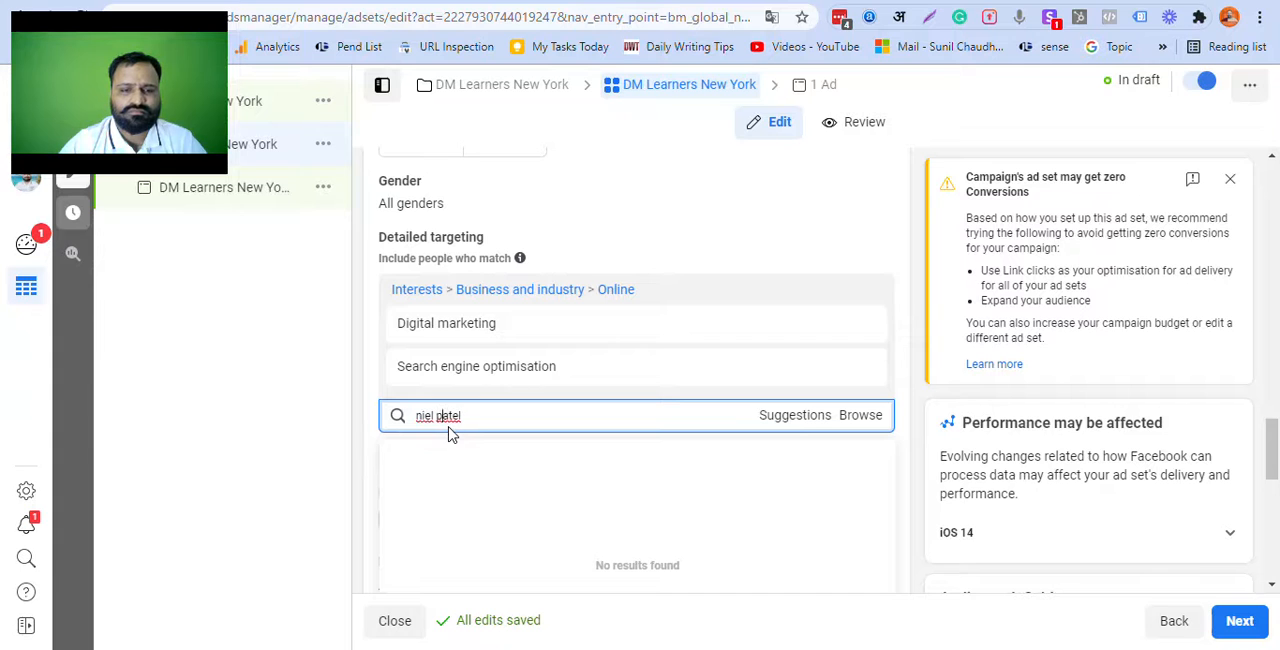
{"action": "key", "text": "BackSpace"}
{"action": "key", "text": "BackSpace"}
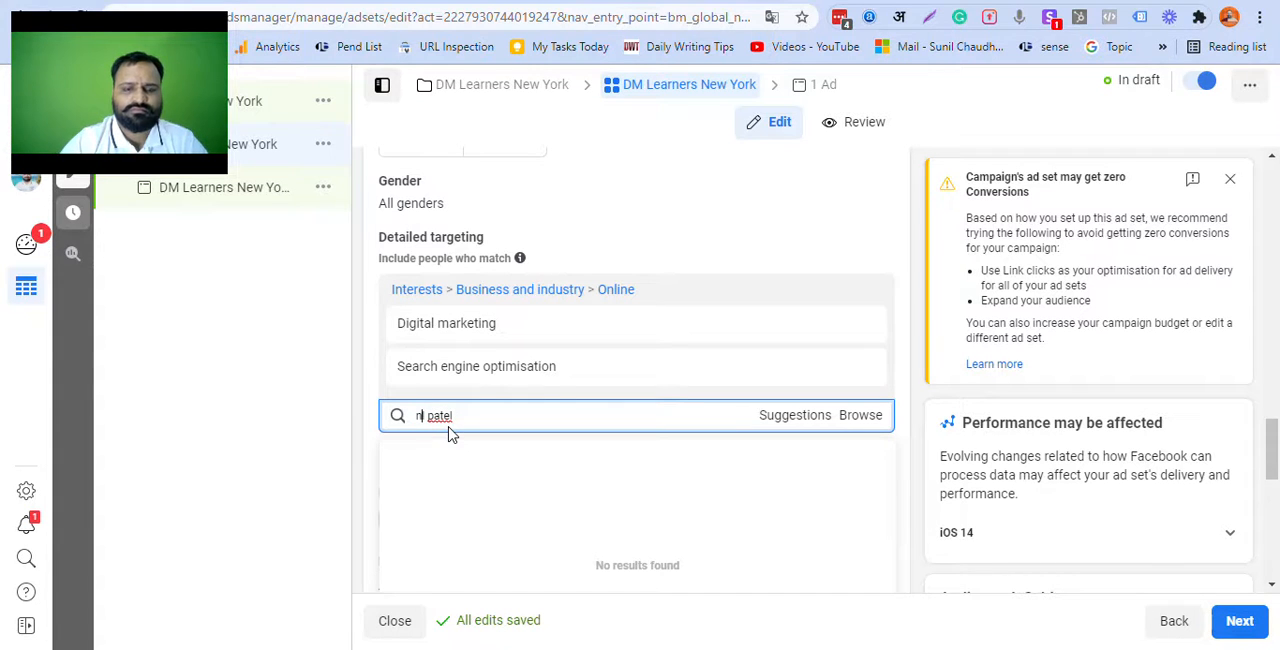
{"action": "type", "text": "eil"}
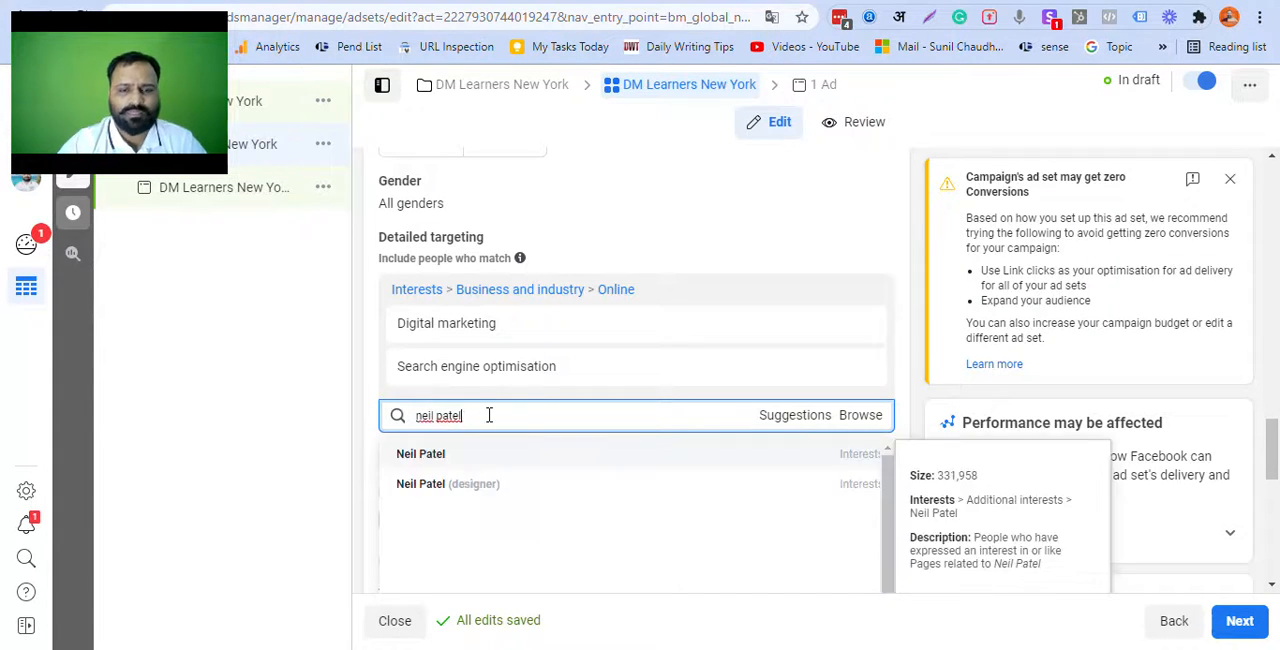
{"action": "triple_click", "coordinate": [488, 416]}
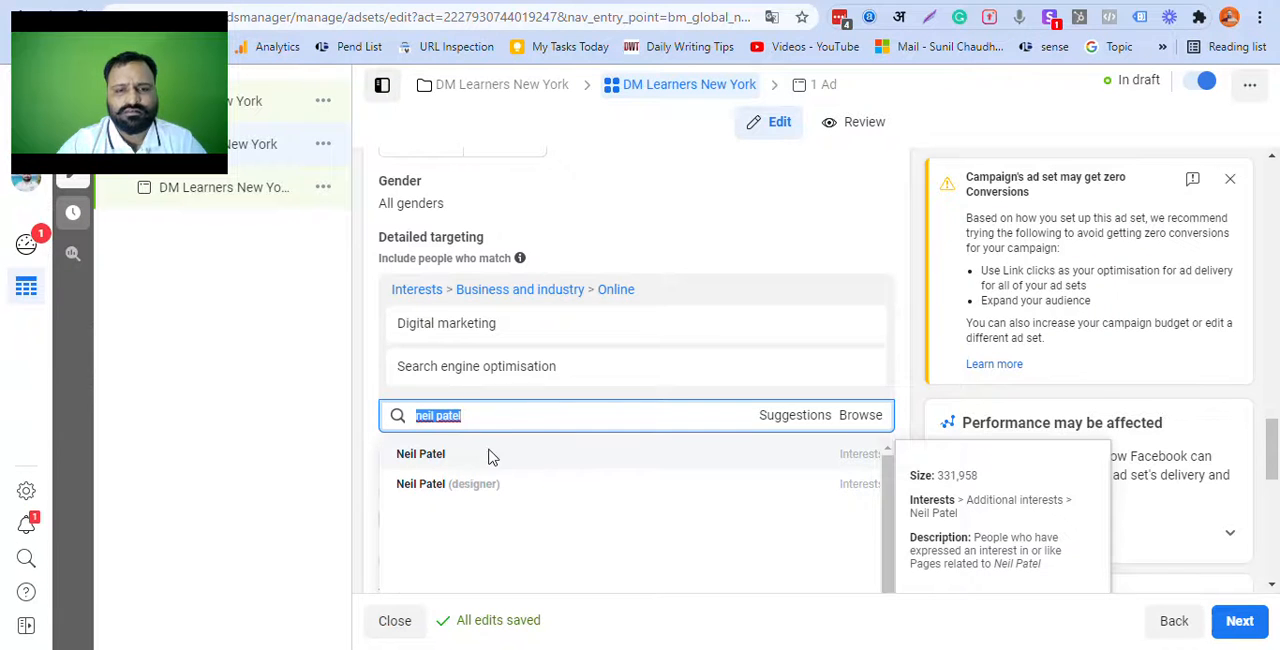
{"action": "left_click", "coordinate": [482, 456]}
Step: Search detailed targeting for "earn" and include the Free Online Earning interest
{"action": "scroll", "coordinate": [660, 446], "scroll_direction": "down", "scroll_amount": 2}
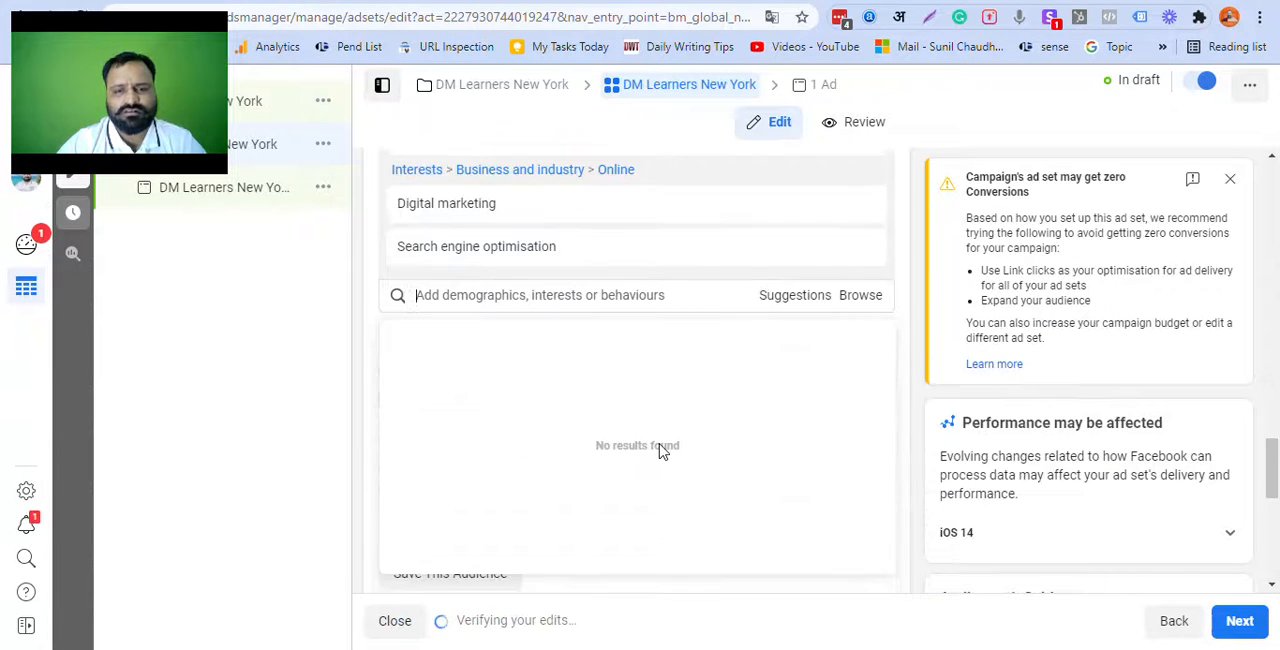
{"action": "left_click", "coordinate": [660, 300]}
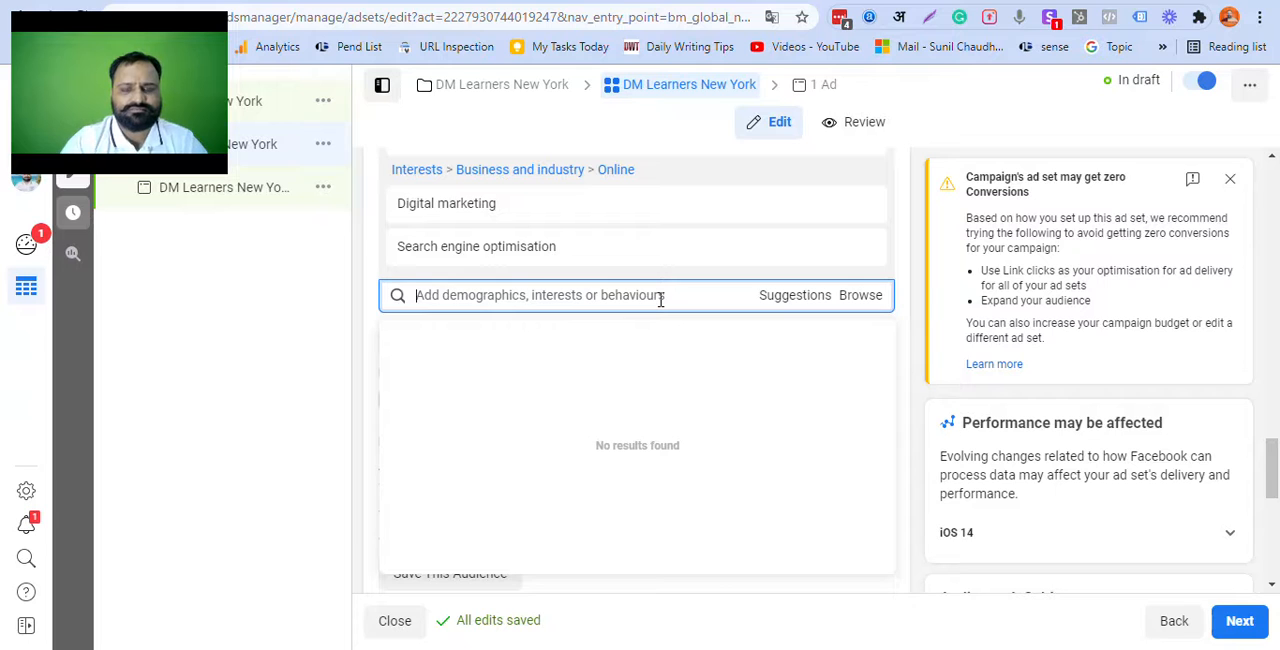
{"action": "type", "text": "earn"}
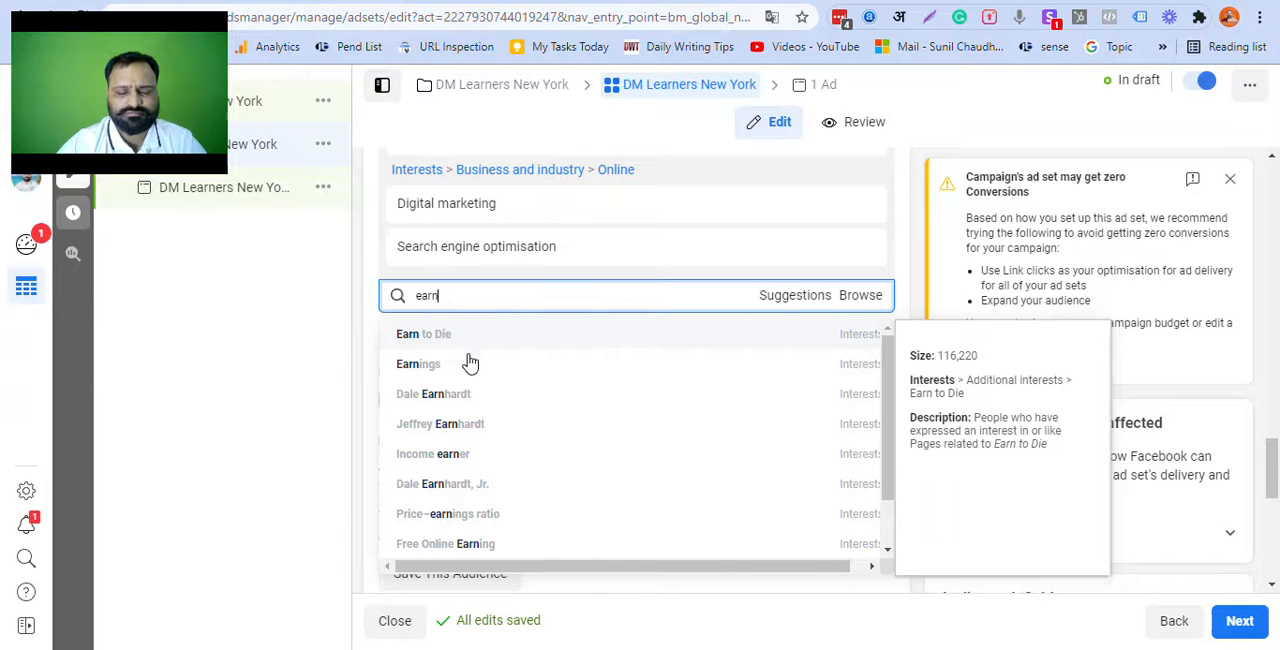
{"action": "scroll", "coordinate": [470, 380], "scroll_direction": "down", "scroll_amount": 1}
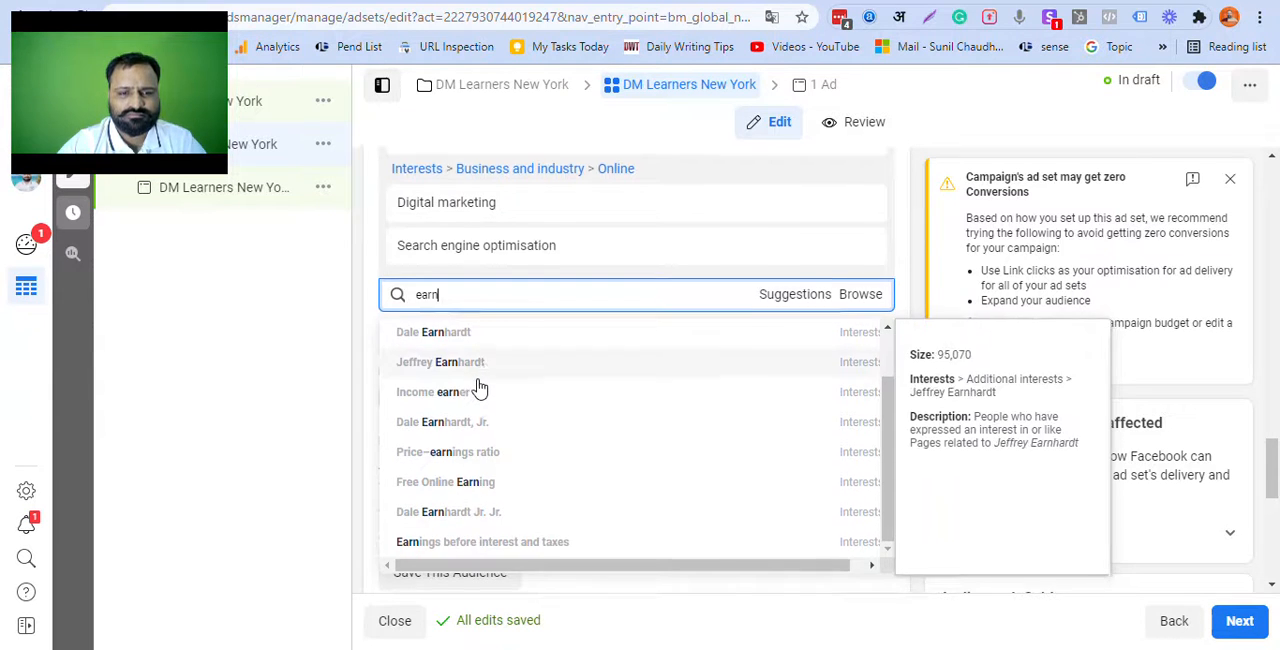
{"action": "scroll", "coordinate": [477, 386], "scroll_direction": "down", "scroll_amount": 2}
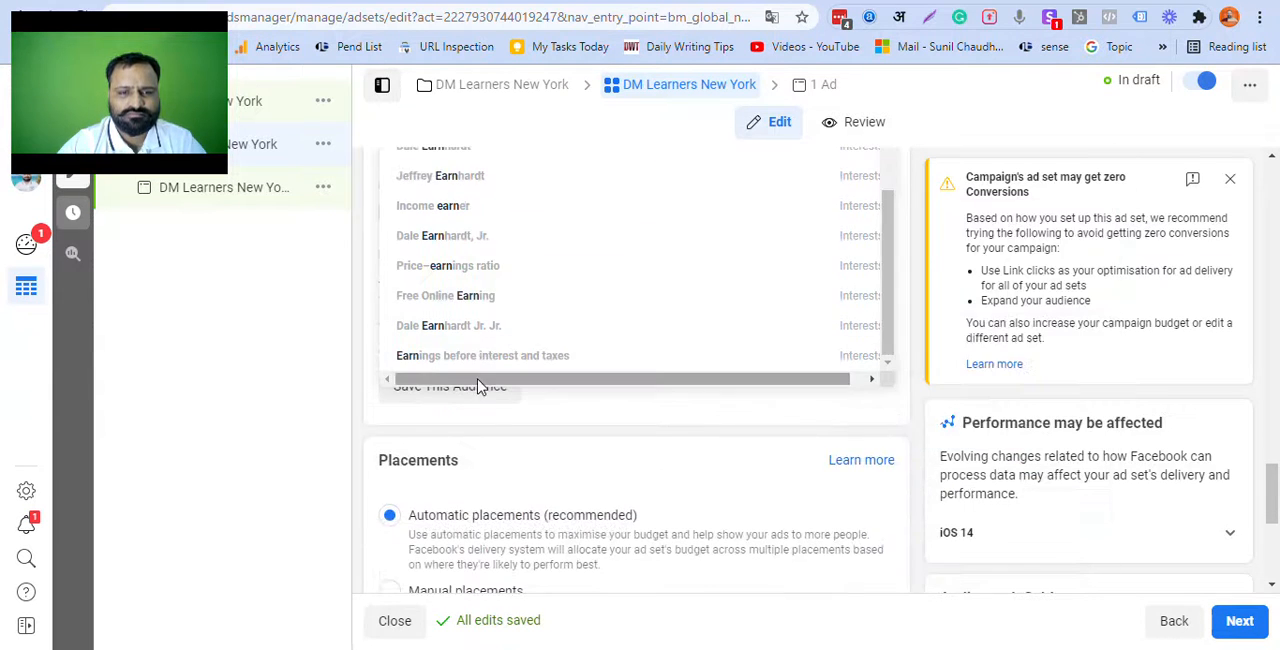
{"action": "left_click", "coordinate": [462, 302]}
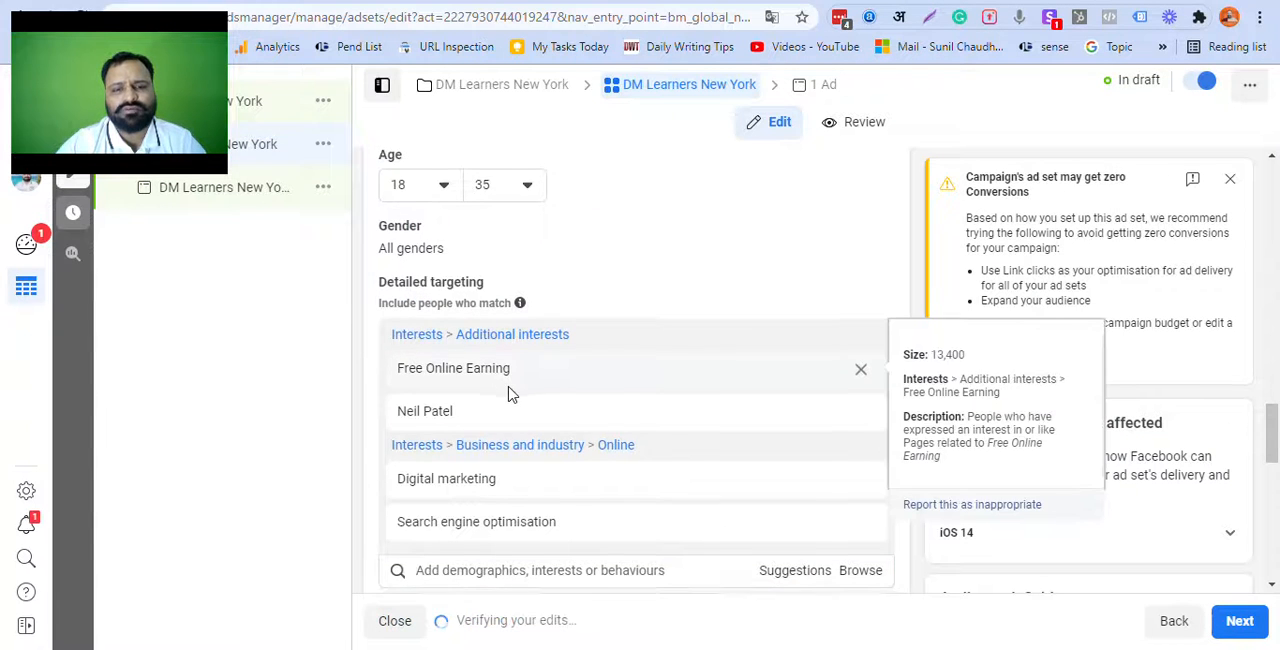
Step: Search detailed targeting for "techn" and include the Smart Technologies interest
{"action": "left_click", "coordinate": [518, 196]}
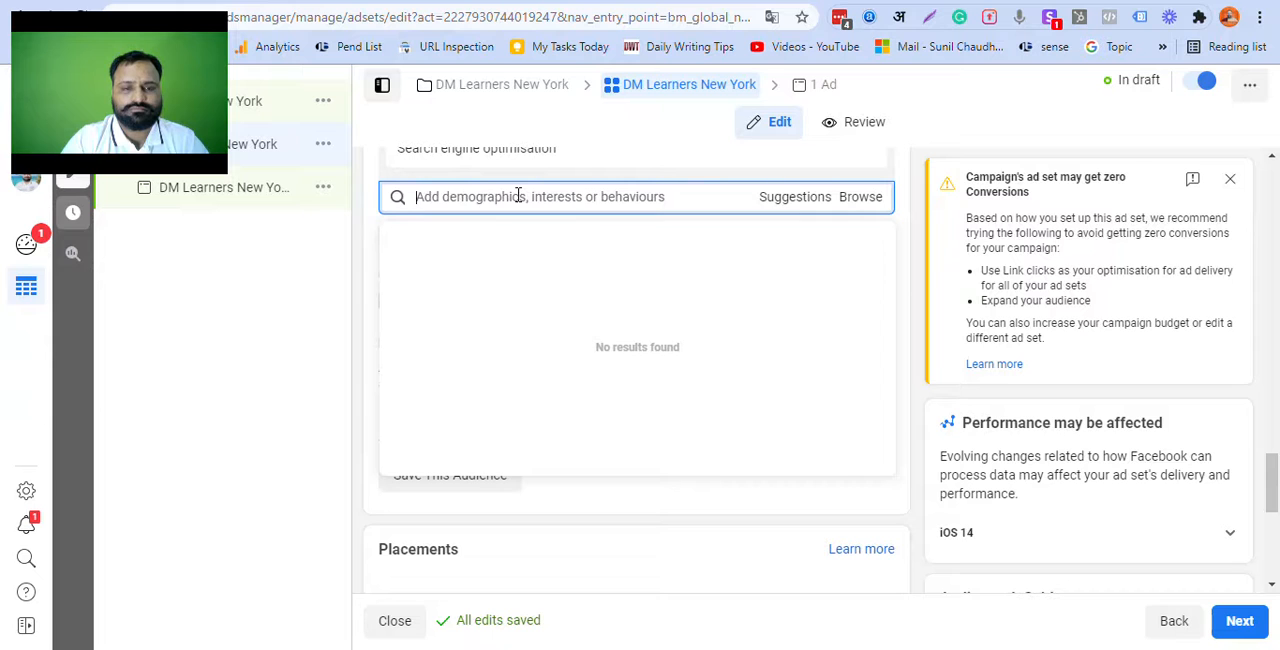
{"action": "type", "text": "techn"}
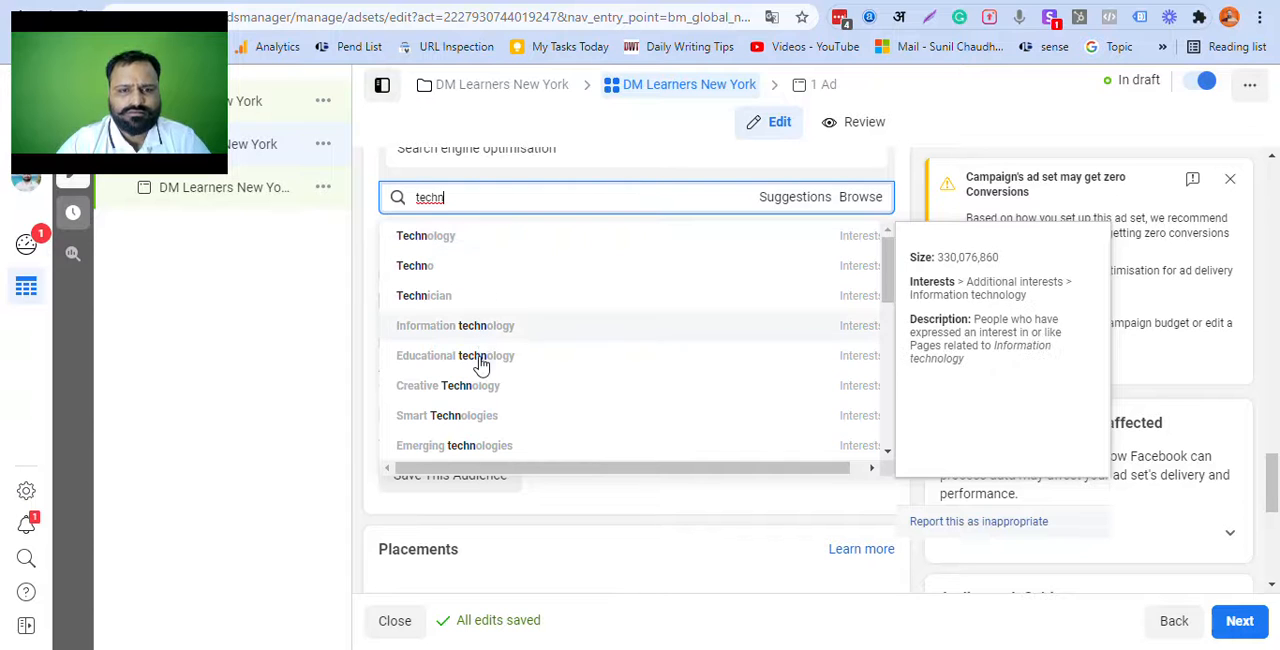
{"action": "left_click", "coordinate": [481, 425]}
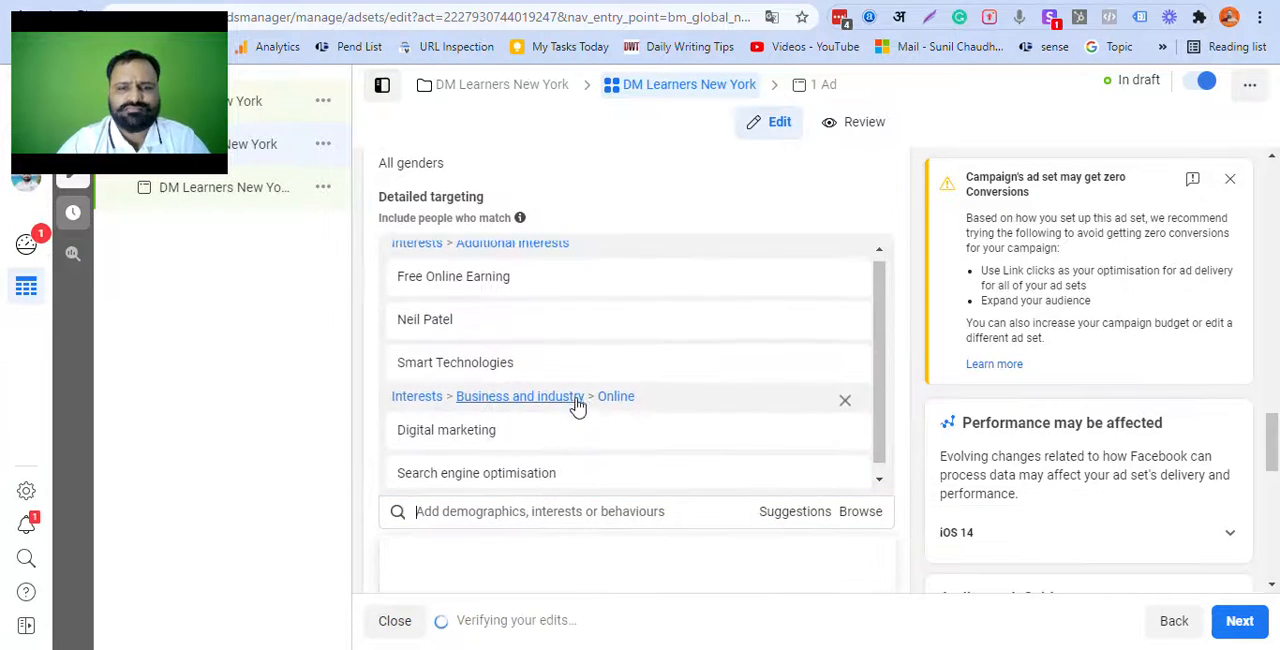
Step: Search detailed targeting for "internet mar", include the Affiliate marketing interest and dismiss the suggestion list
{"action": "scroll", "coordinate": [636, 401], "scroll_direction": "down", "scroll_amount": 5}
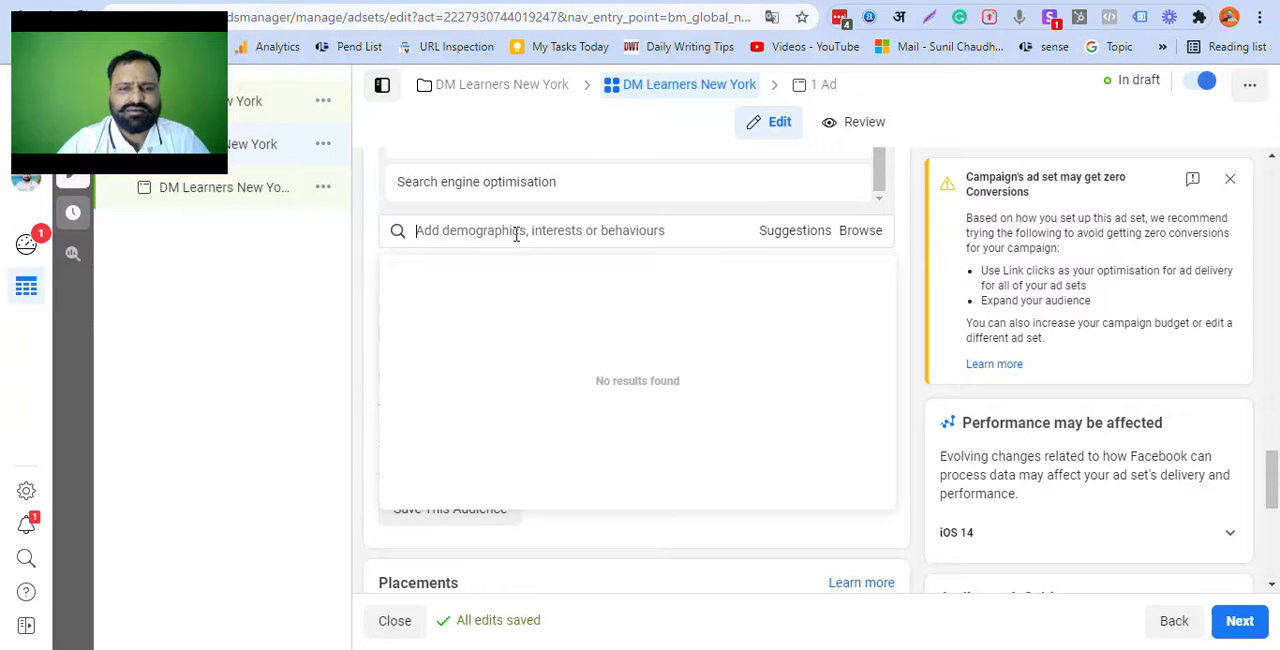
{"action": "left_click", "coordinate": [516, 232]}
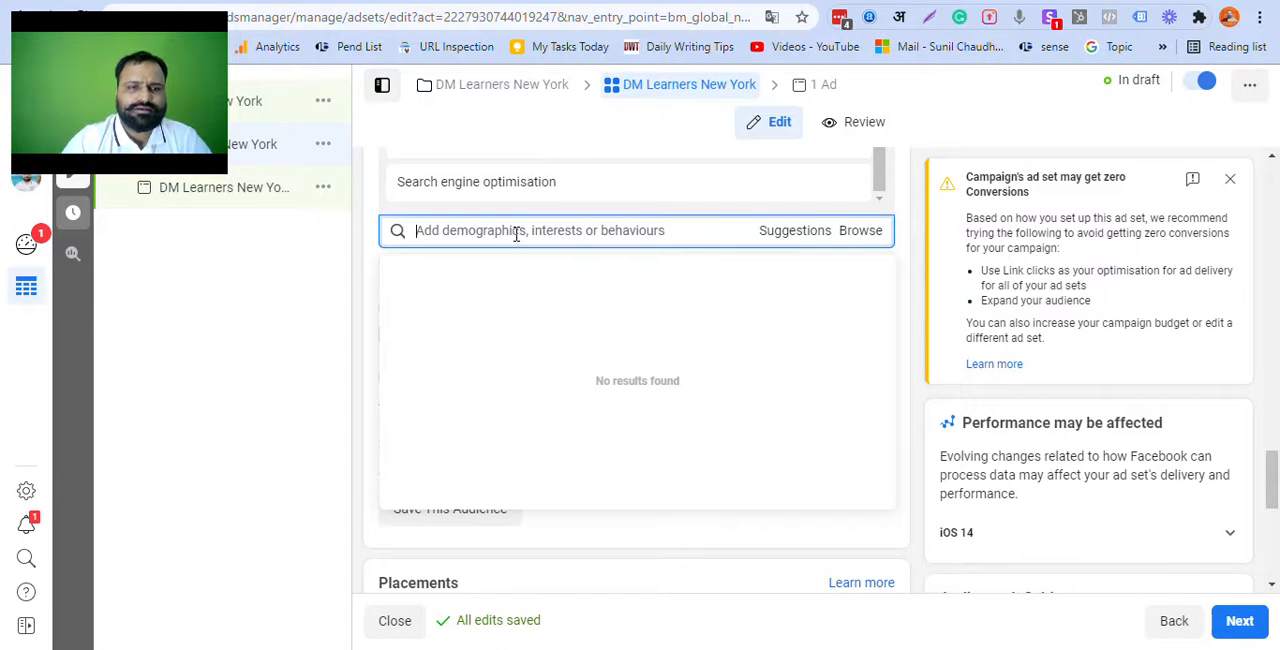
{"action": "type", "text": "internet mar"}
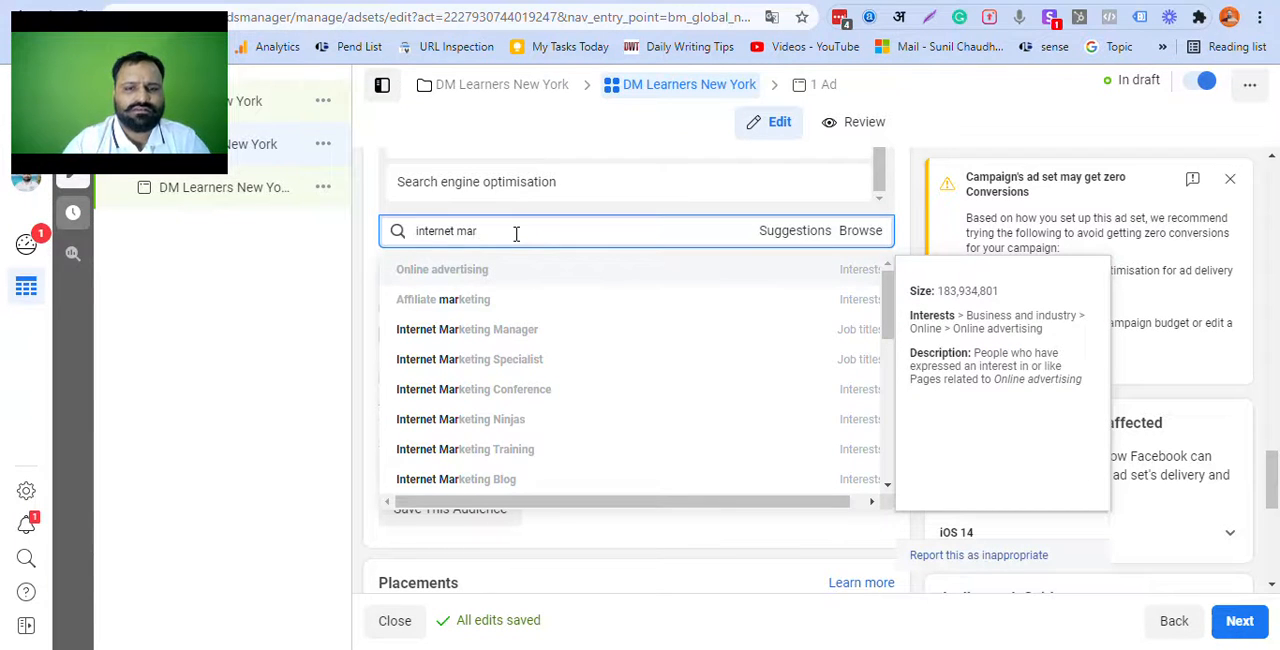
{"action": "left_click", "coordinate": [461, 305]}
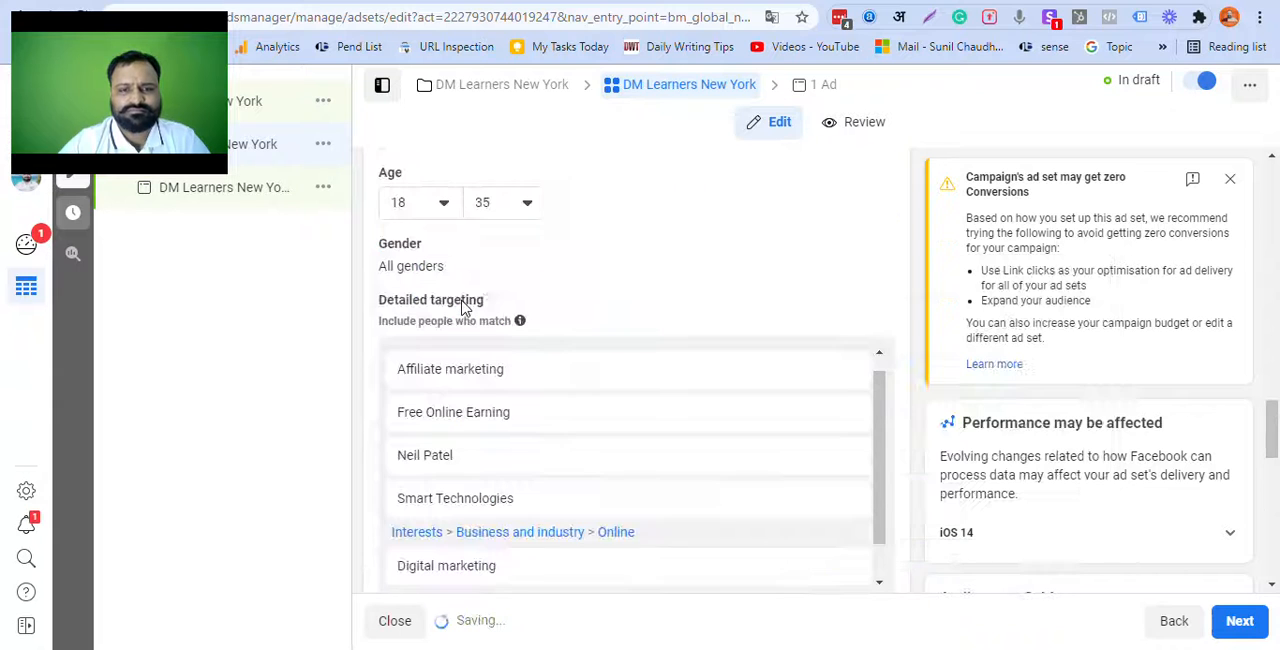
{"action": "scroll", "coordinate": [660, 280], "scroll_direction": "down", "scroll_amount": 2}
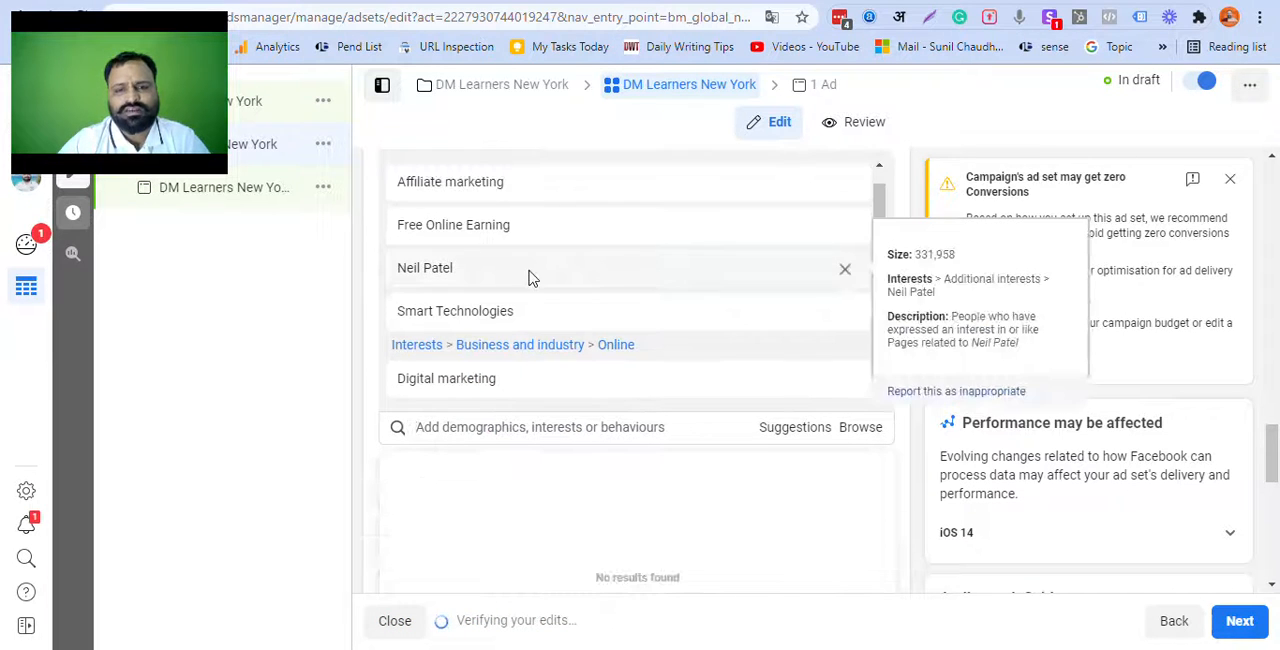
{"action": "scroll", "coordinate": [634, 283], "scroll_direction": "down", "scroll_amount": 5}
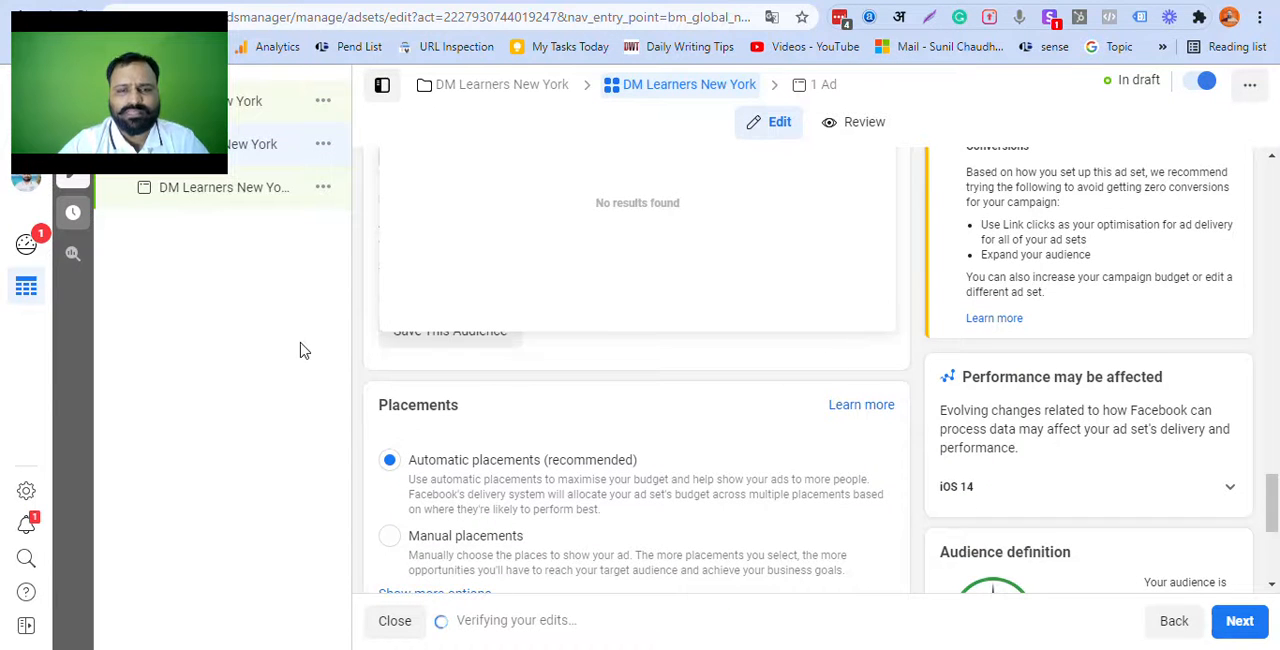
{"action": "left_click", "coordinate": [358, 376]}
Step: Save the configured audience under the name "DM Learners New York"
{"action": "scroll", "coordinate": [671, 409], "scroll_direction": "up", "scroll_amount": 4}
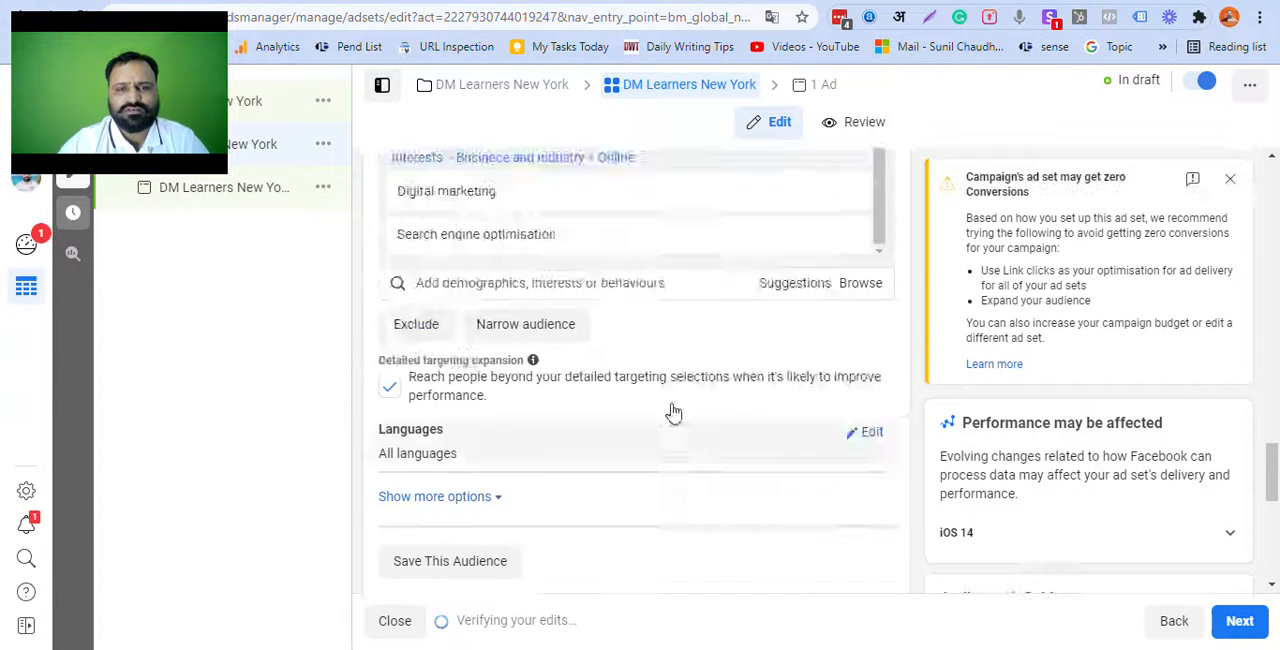
{"action": "scroll", "coordinate": [689, 349], "scroll_direction": "down", "scroll_amount": 3}
{"action": "scroll", "coordinate": [471, 360], "scroll_direction": "down", "scroll_amount": 1}
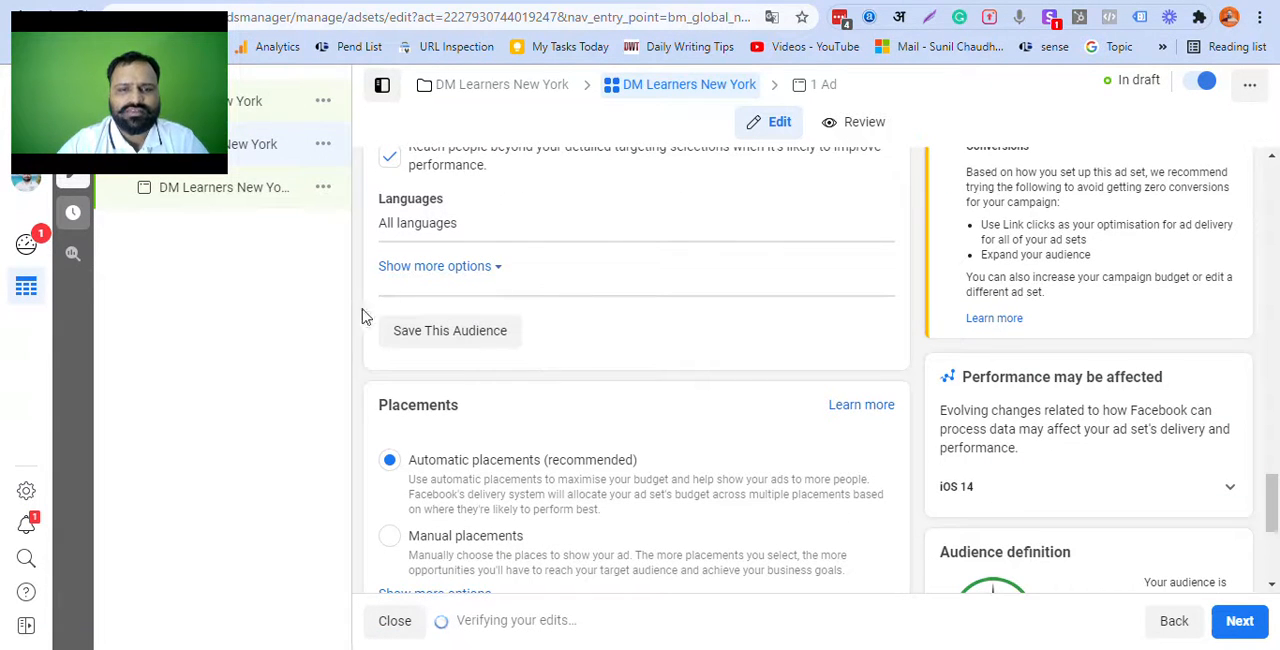
{"action": "left_click", "coordinate": [450, 333]}
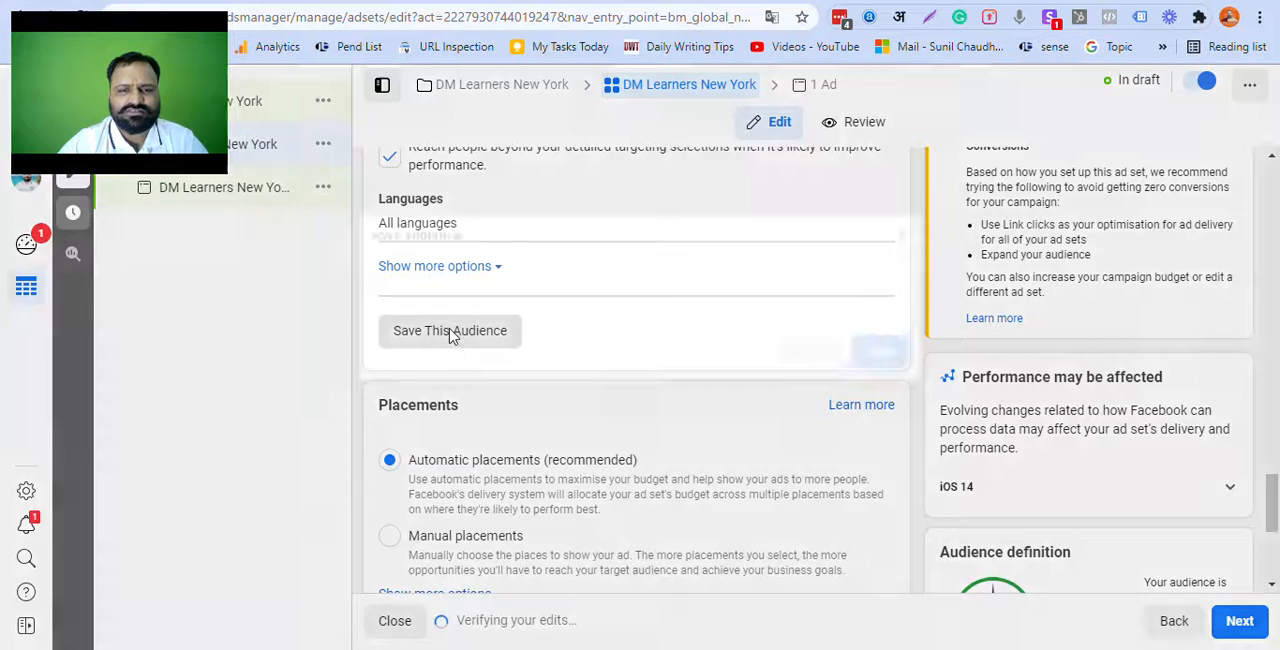
{"action": "triple_click", "coordinate": [548, 253]}
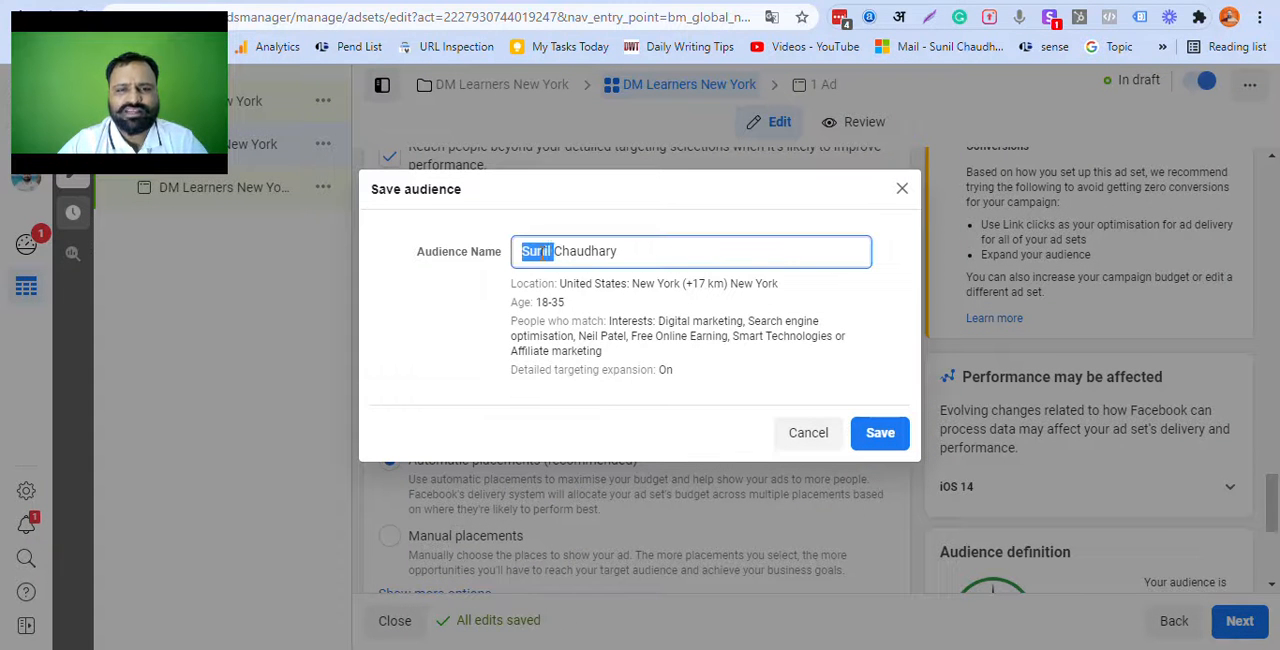
{"action": "type", "text": "DM Learners New York"}
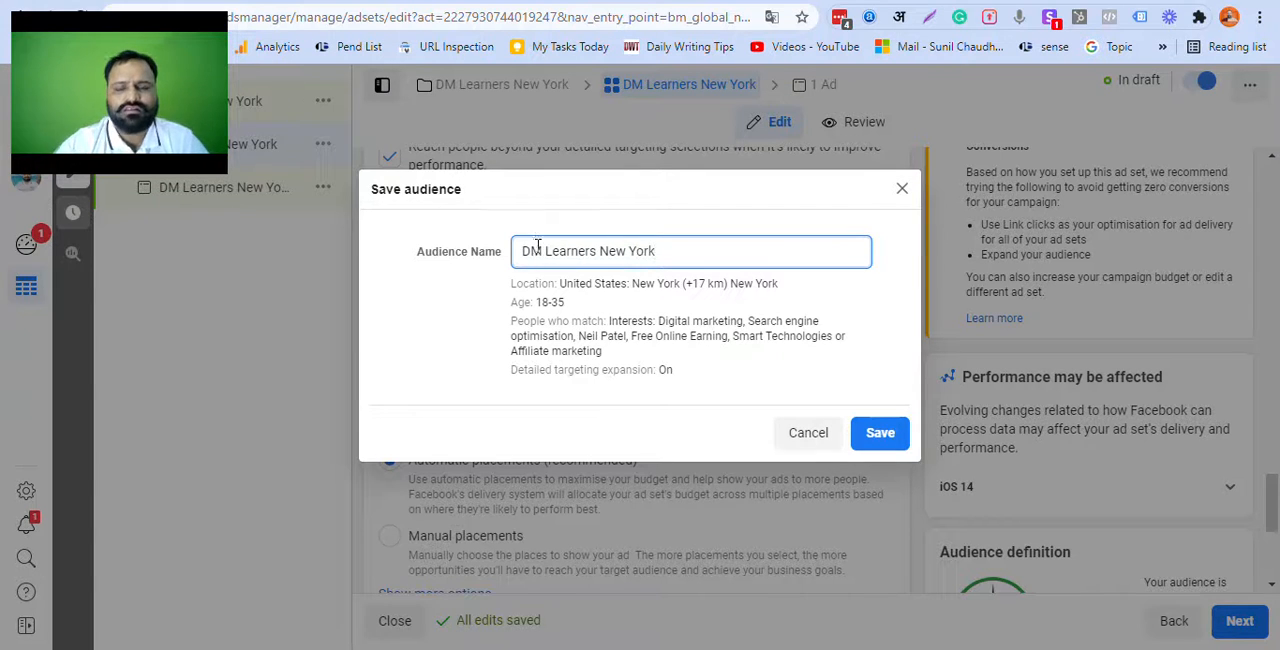
{"action": "left_click_drag", "start_coordinate": [523, 252], "coordinate": [743, 260]}
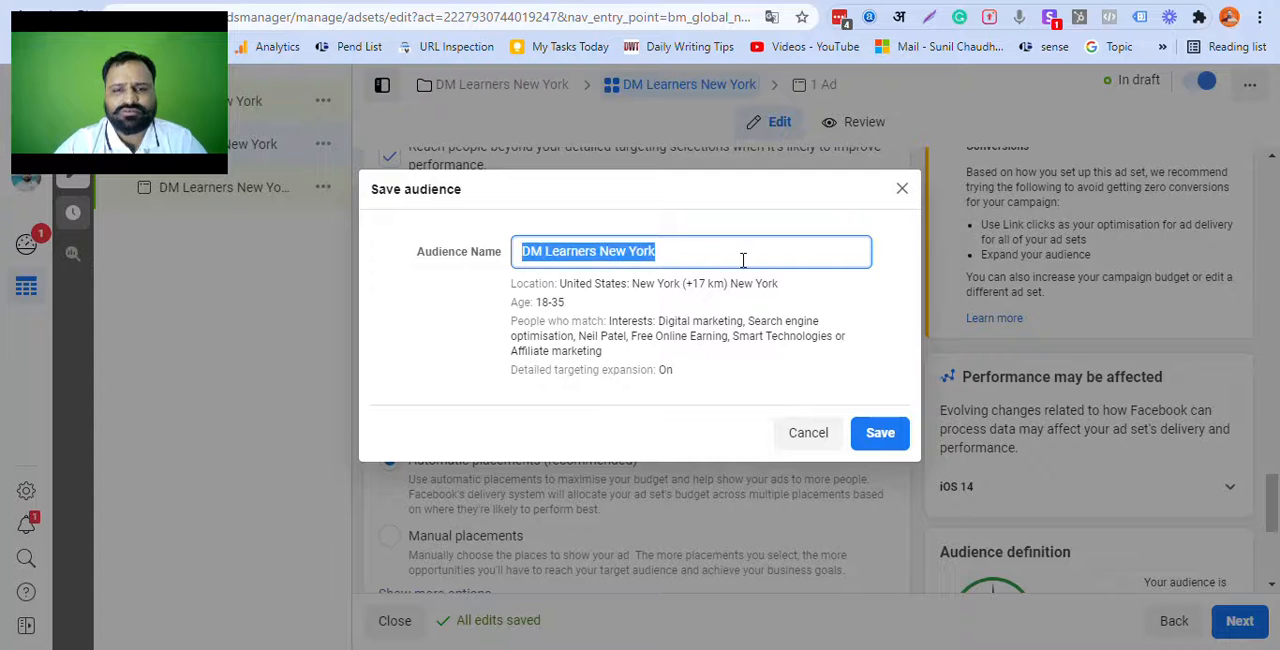
{"action": "left_click", "coordinate": [743, 260]}
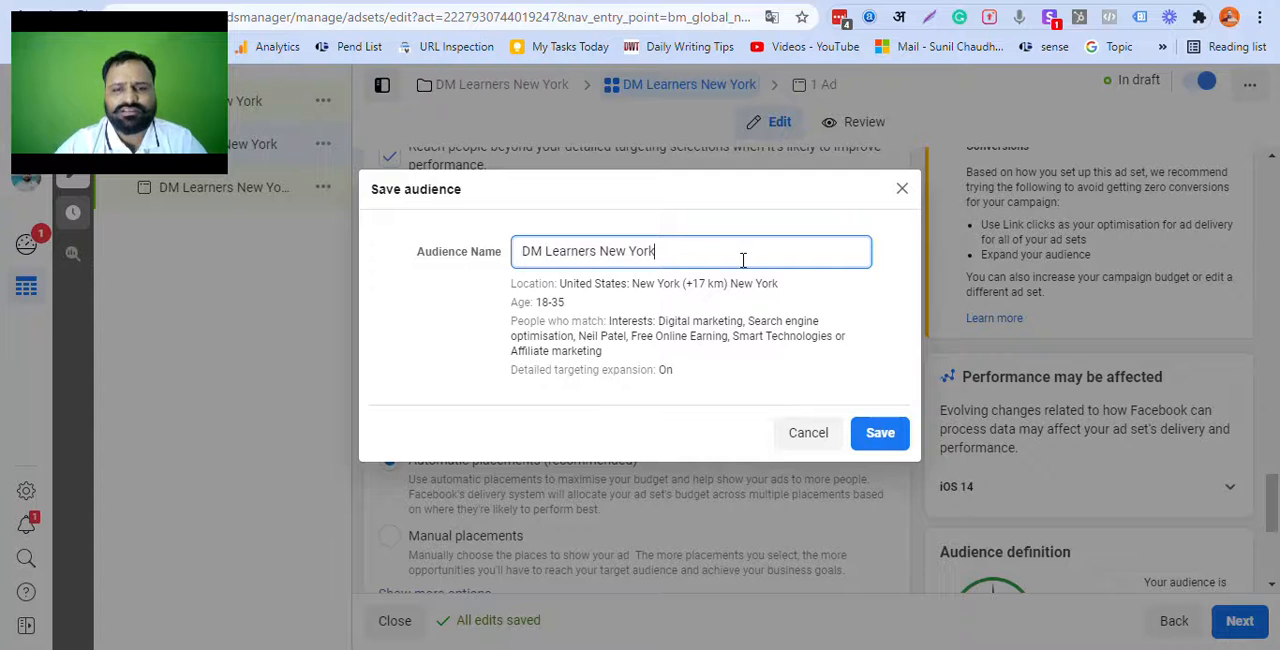
{"action": "left_click", "coordinate": [886, 434]}
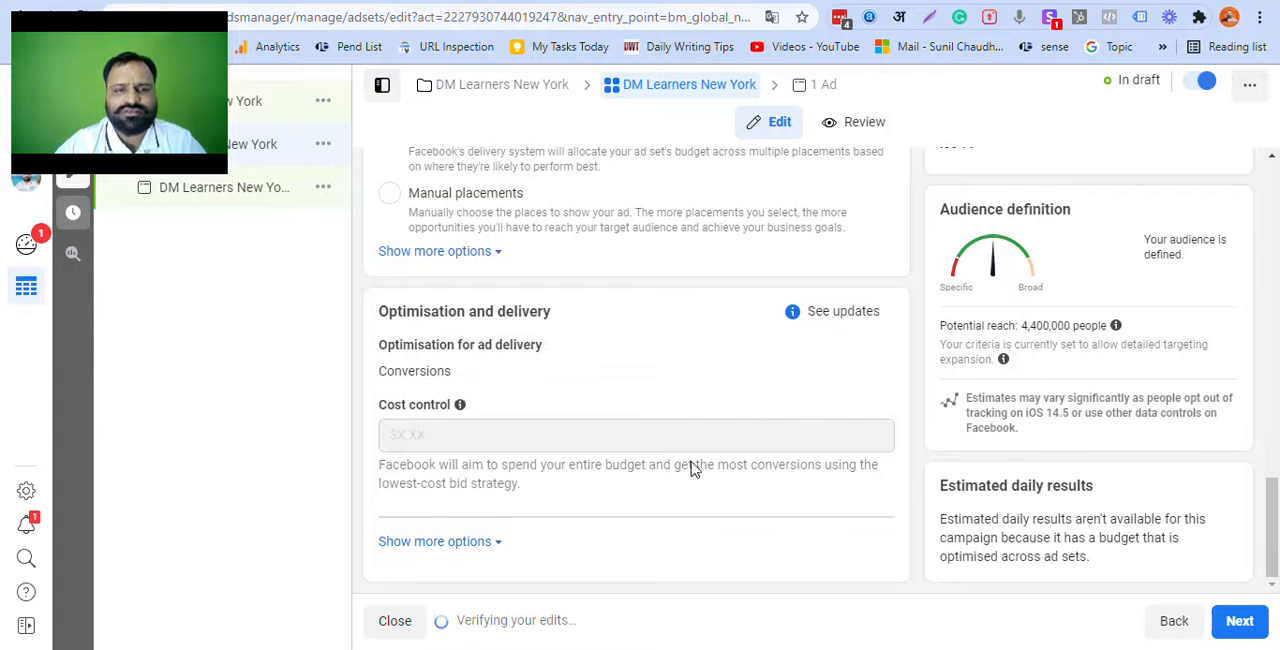
Step: Review the saved audience's location, age and interests, and open the list of saved audiences
{"action": "scroll", "coordinate": [692, 460], "scroll_direction": "up", "scroll_amount": 10}
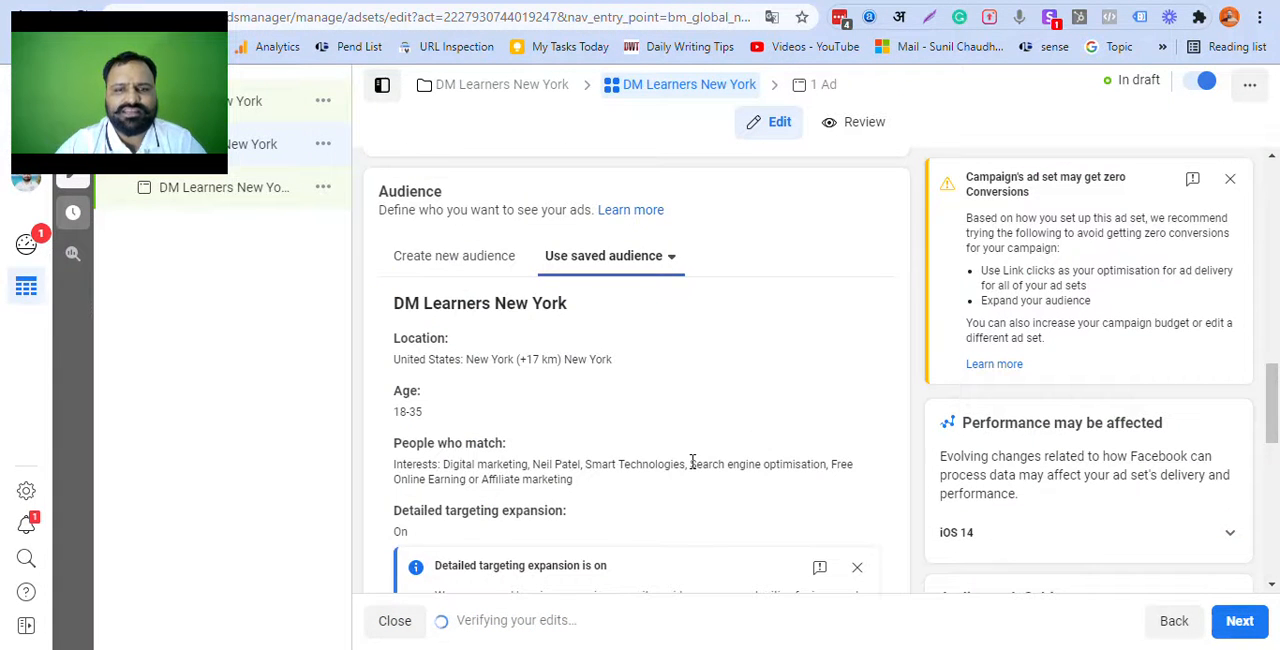
{"action": "scroll", "coordinate": [692, 463], "scroll_direction": "down", "scroll_amount": 1}
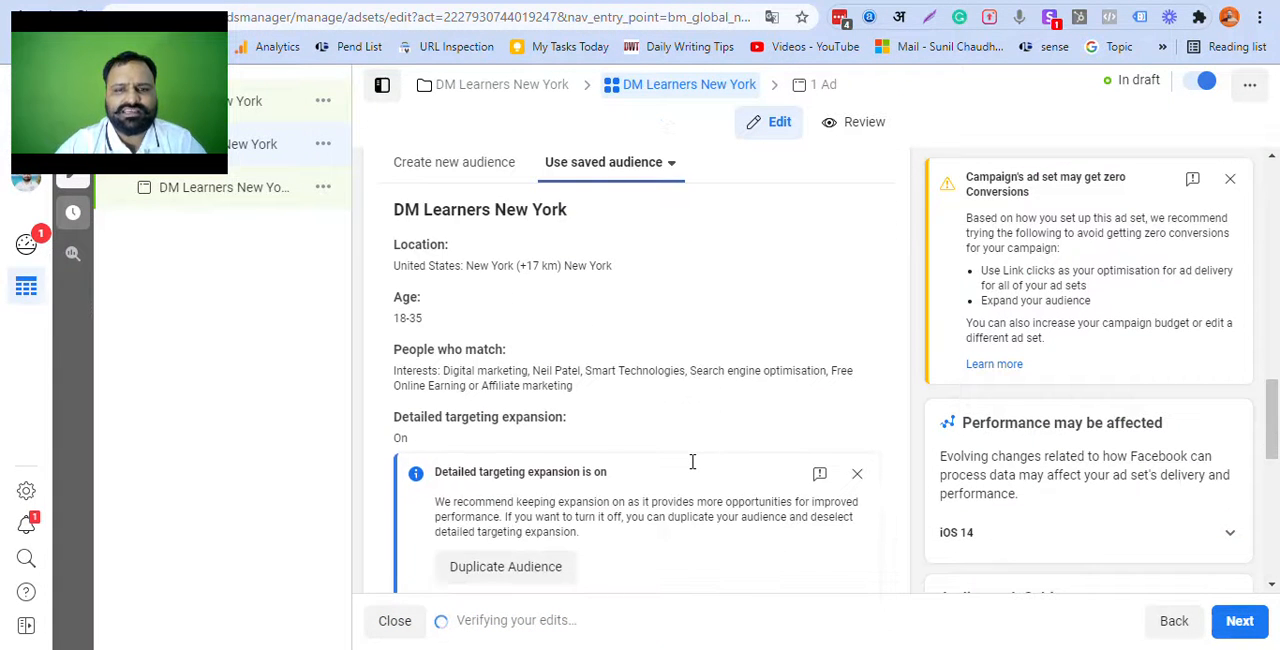
{"action": "left_click", "coordinate": [648, 176]}
{"action": "scroll", "coordinate": [420, 175], "scroll_direction": "up", "scroll_amount": 1}
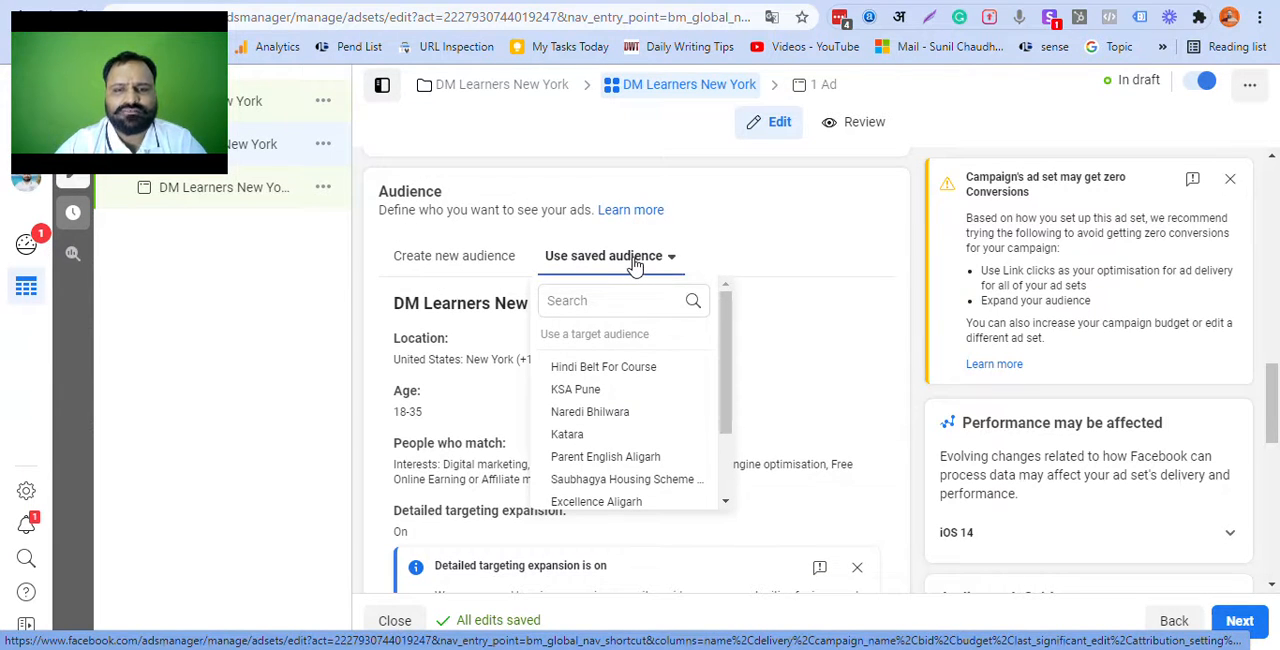
Step: Close the saved audience list and dismiss the notice about detailed targeting expansion below the audience summary
{"action": "left_click", "coordinate": [846, 218]}
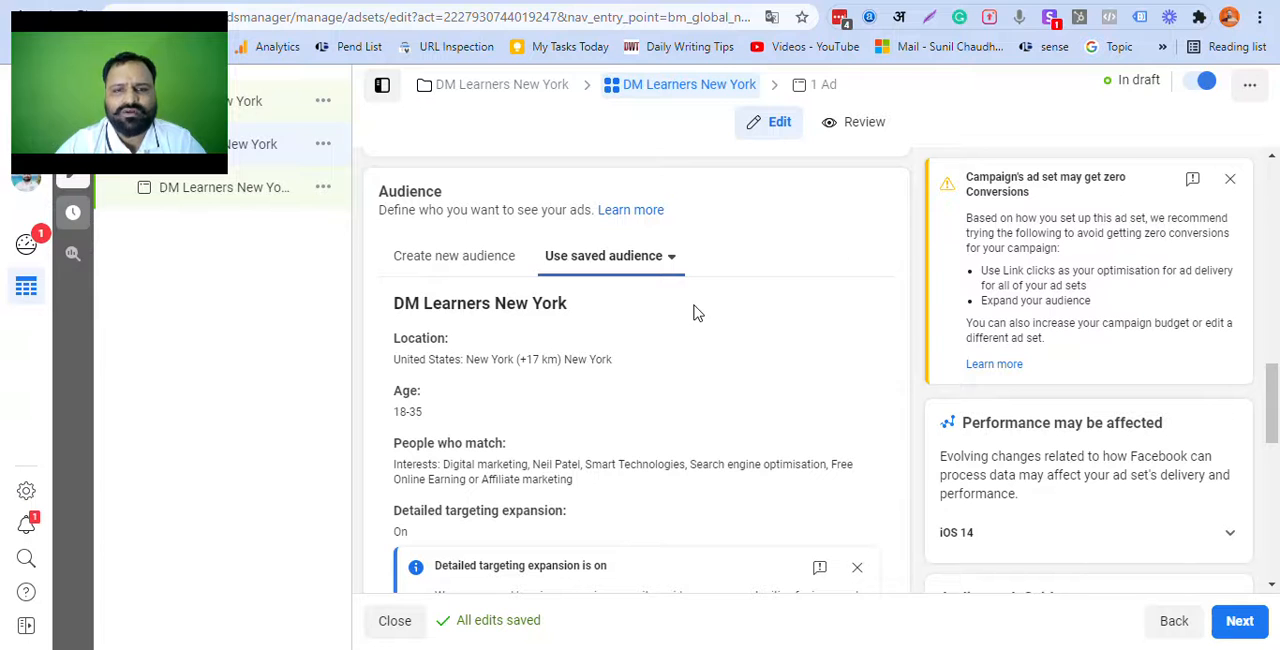
{"action": "scroll", "coordinate": [560, 345], "scroll_direction": "down", "scroll_amount": 2}
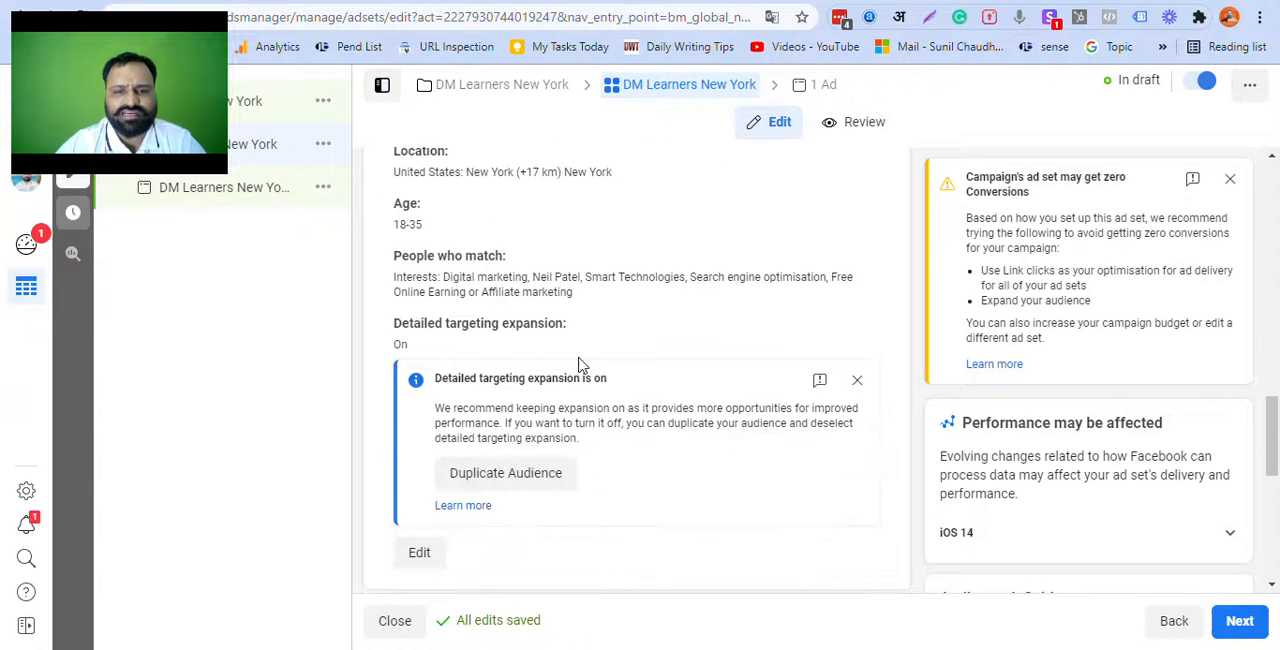
{"action": "scroll", "coordinate": [580, 362], "scroll_direction": "down", "scroll_amount": 1}
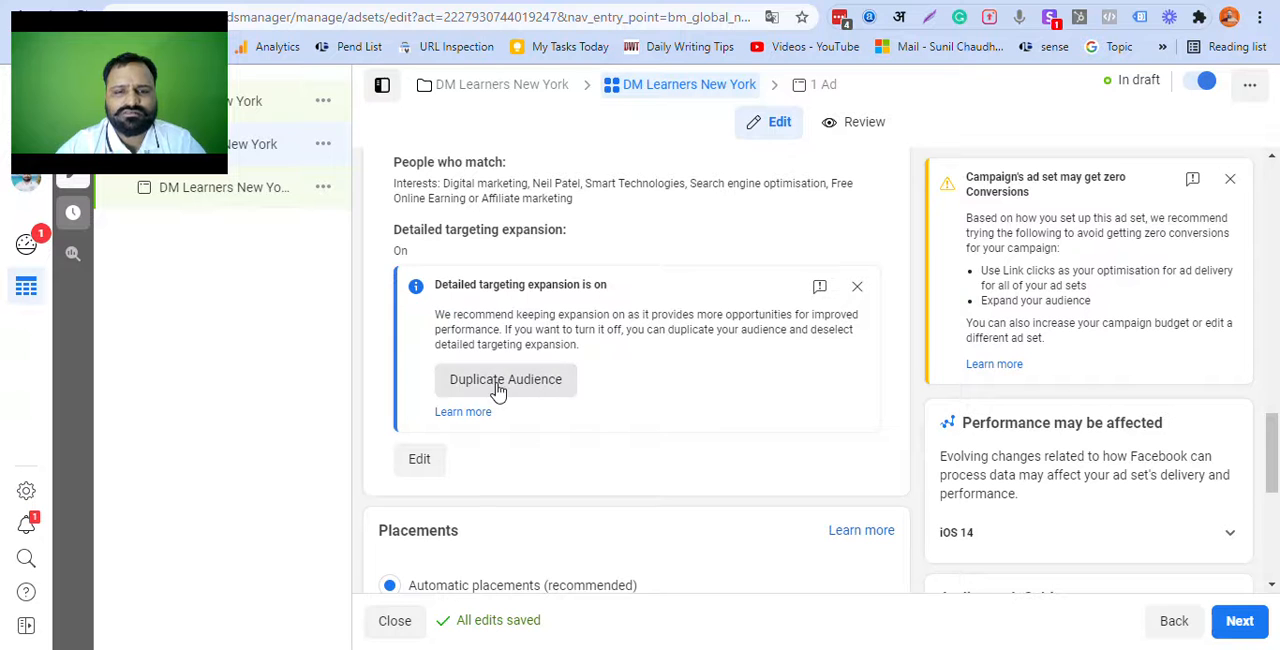
{"action": "left_click", "coordinate": [858, 289]}
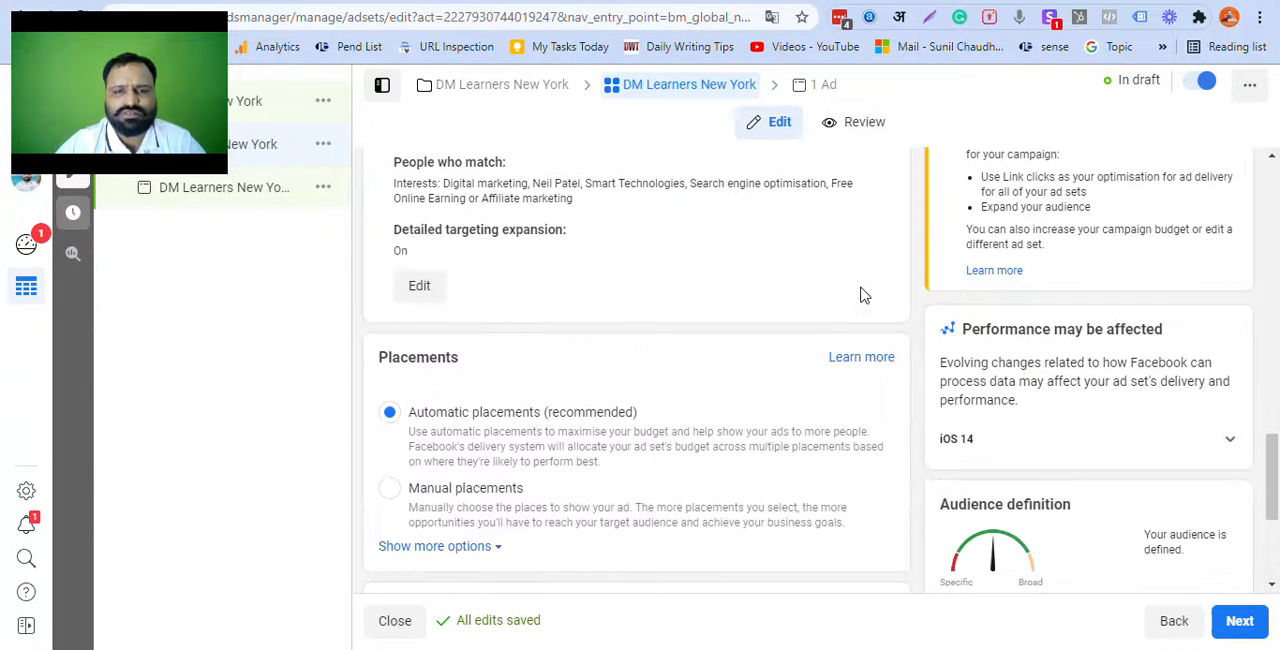
Step: Review the ad set's placements and its optimisation and delivery settings, including the additional options for attribution and charging
{"action": "scroll", "coordinate": [614, 332], "scroll_direction": "down", "scroll_amount": 2}
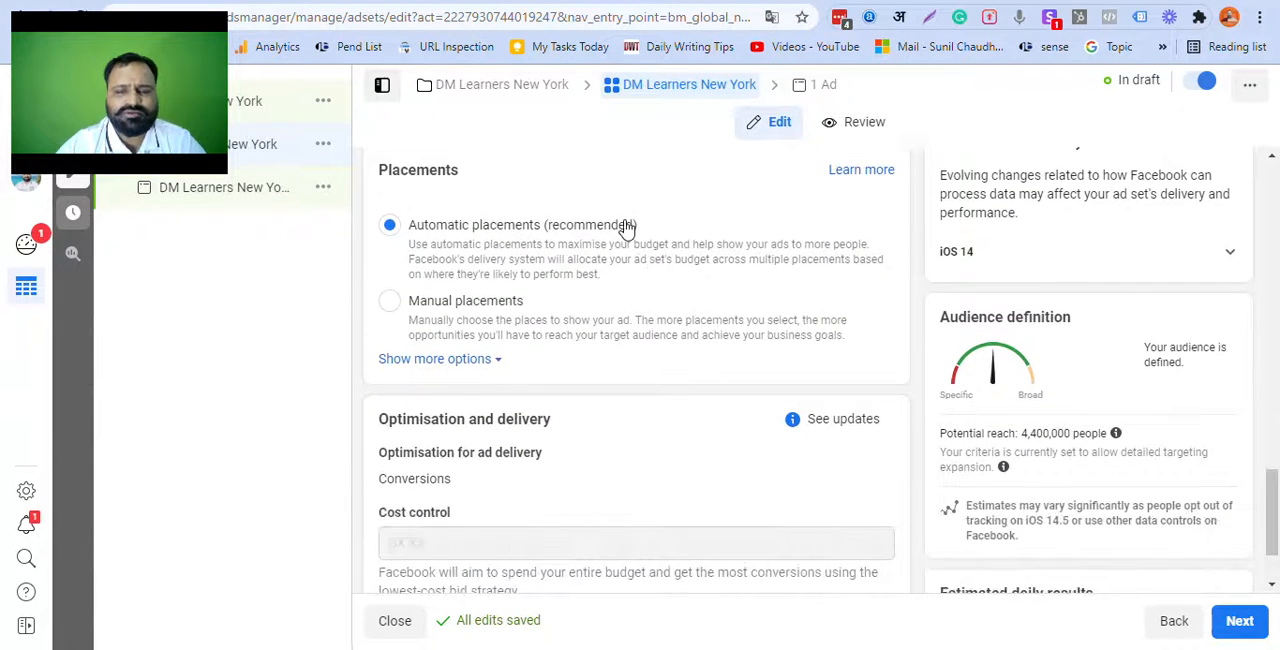
{"action": "scroll", "coordinate": [622, 295], "scroll_direction": "down", "scroll_amount": 1}
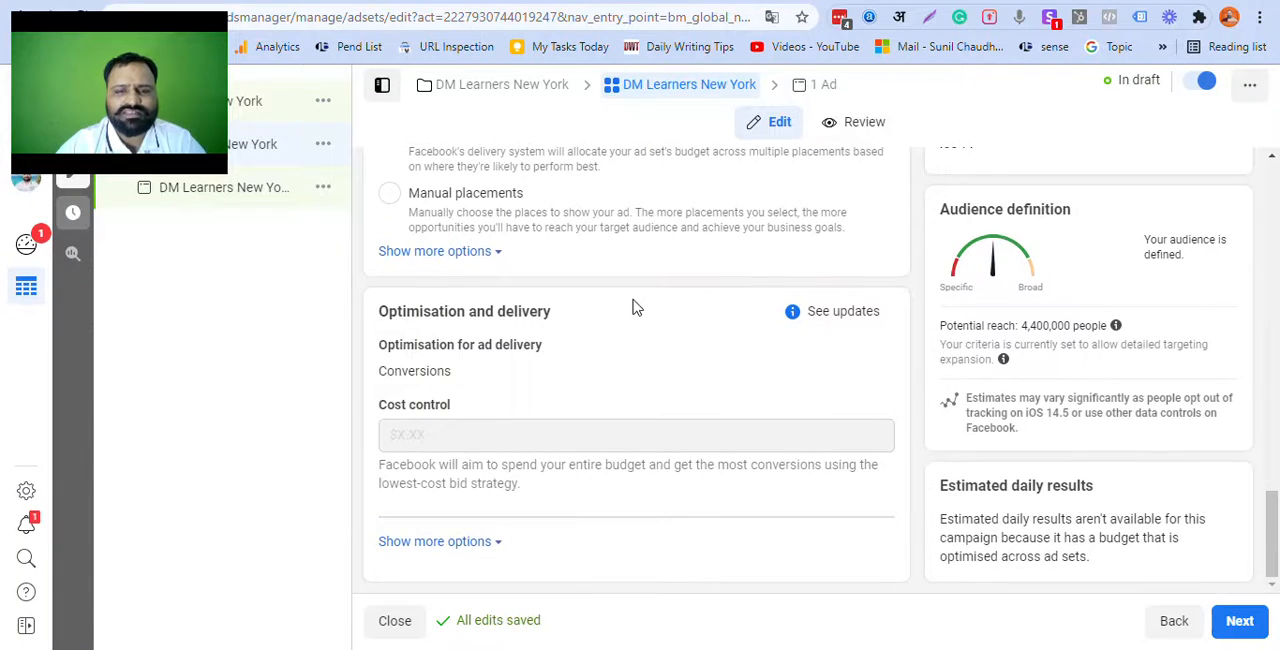
{"action": "scroll", "coordinate": [743, 434], "scroll_direction": "up", "scroll_amount": 10}
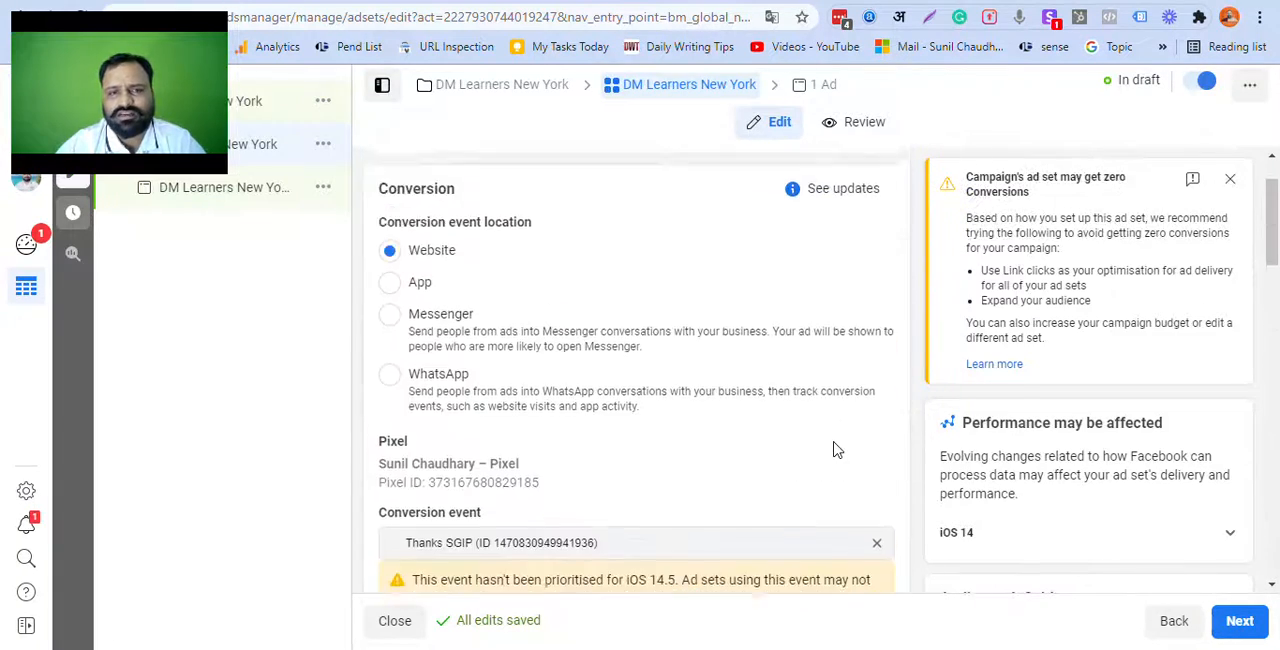
{"action": "scroll", "coordinate": [836, 450], "scroll_direction": "up", "scroll_amount": 1}
{"action": "scroll", "coordinate": [834, 450], "scroll_direction": "down", "scroll_amount": 10}
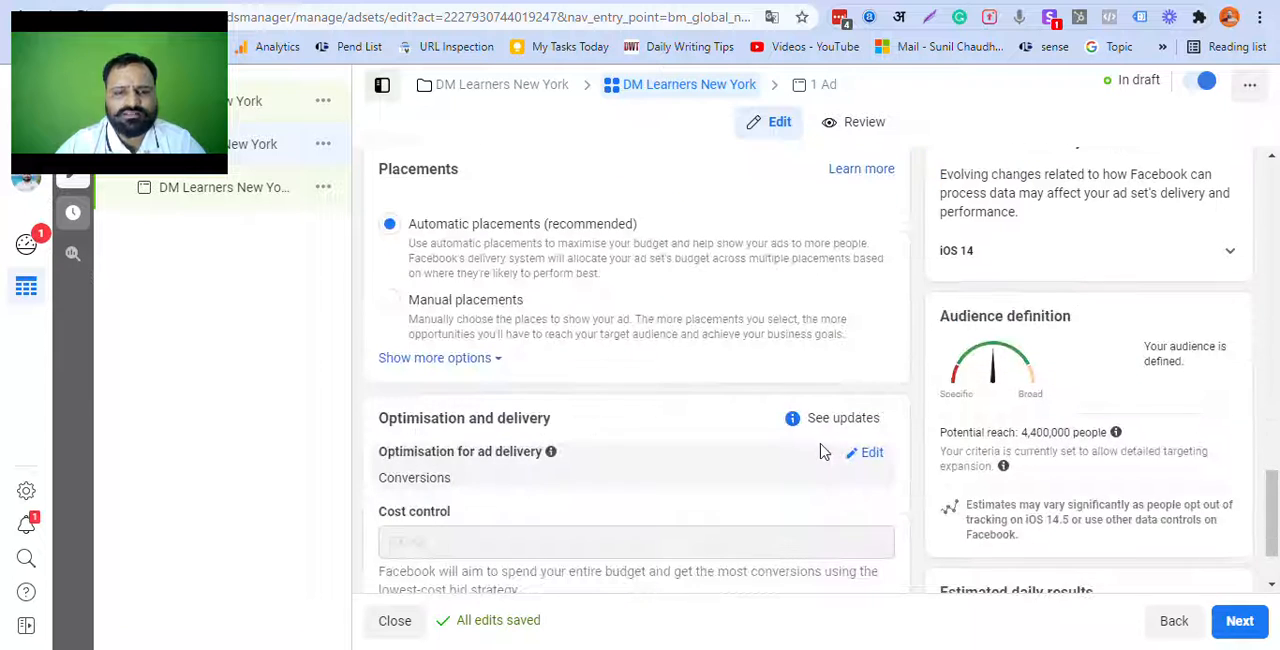
{"action": "scroll", "coordinate": [820, 452], "scroll_direction": "down", "scroll_amount": 1}
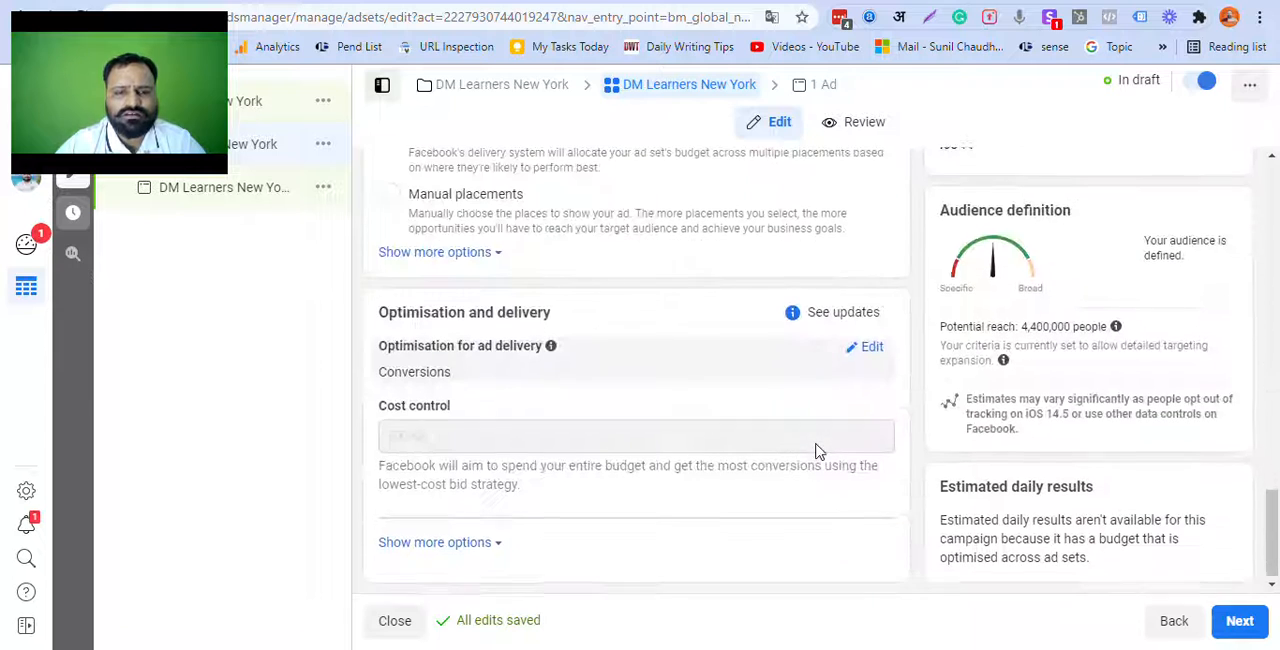
{"action": "left_click", "coordinate": [486, 546]}
{"action": "scroll", "coordinate": [646, 515], "scroll_direction": "down", "scroll_amount": 1}
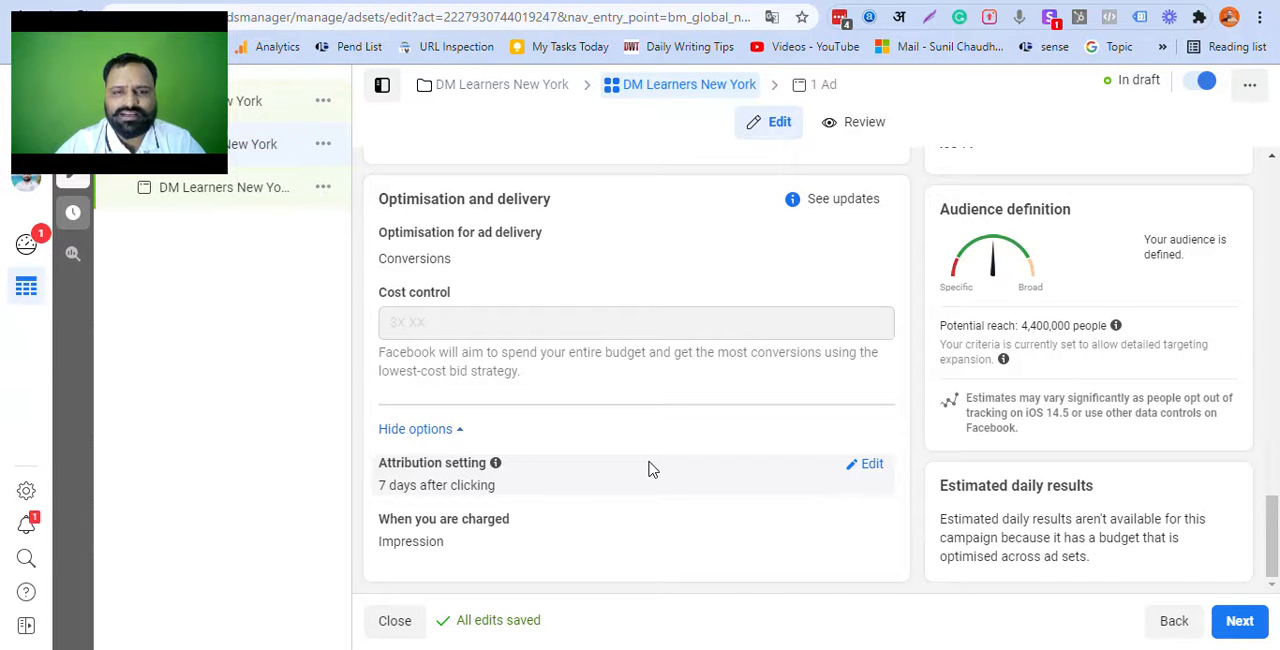
Step: Recheck the DM Learners New York audience summary and the placements, and proceed to the ad-level settings
{"action": "scroll", "coordinate": [700, 493], "scroll_direction": "up", "scroll_amount": 8}
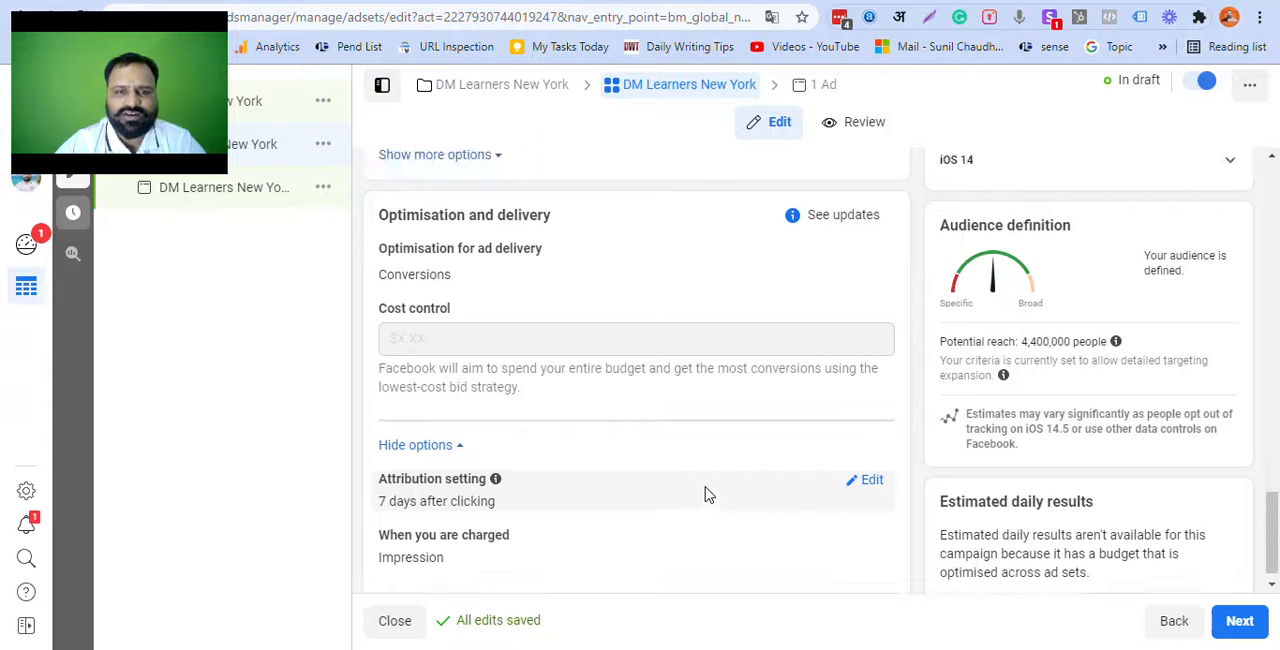
{"action": "scroll", "coordinate": [716, 500], "scroll_direction": "up", "scroll_amount": 2}
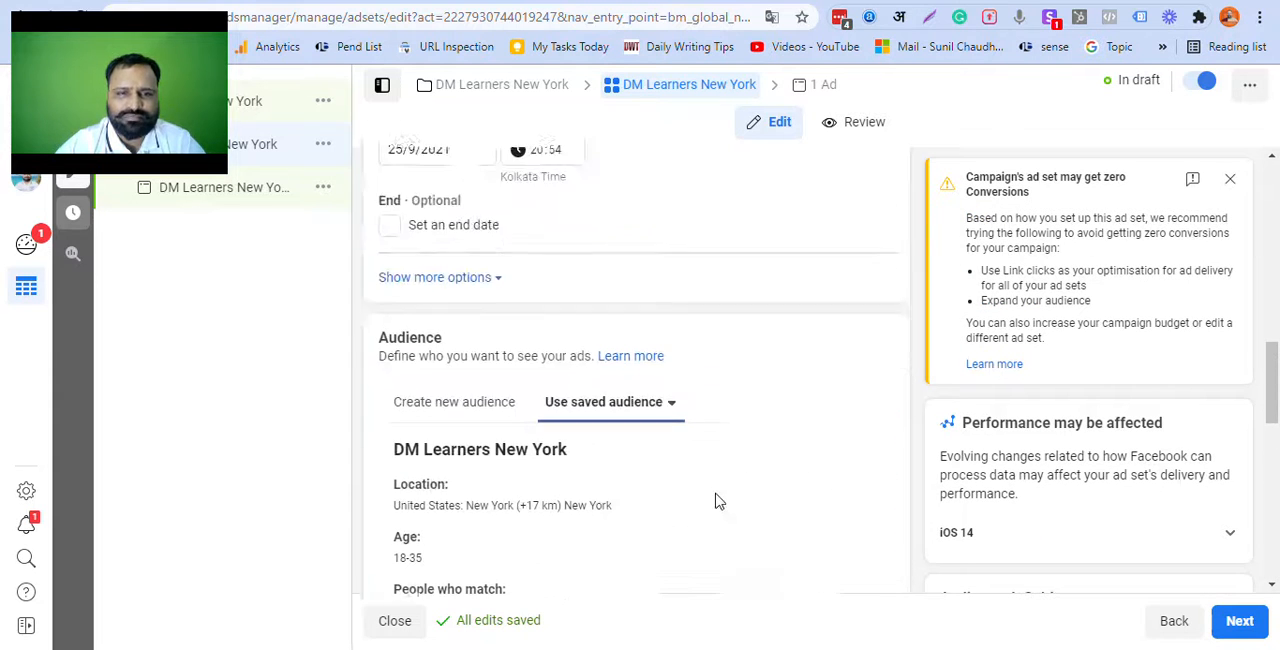
{"action": "scroll", "coordinate": [712, 470], "scroll_direction": "down", "scroll_amount": 2}
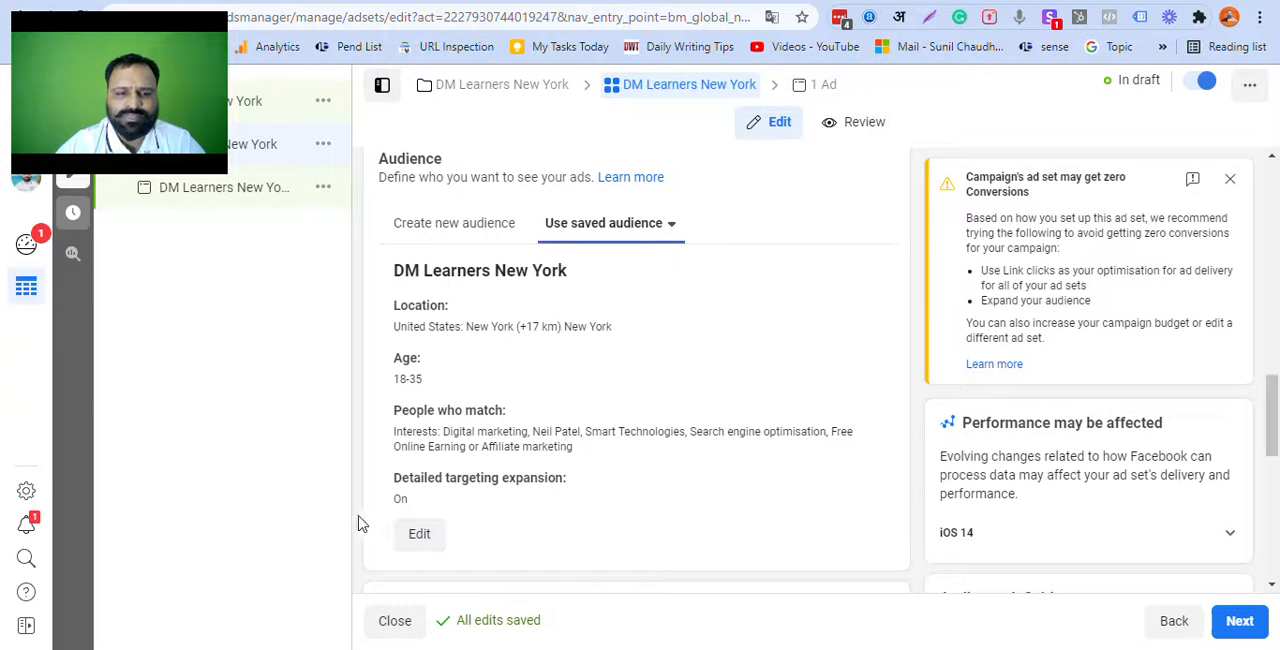
{"action": "left_click_drag", "start_coordinate": [369, 518], "coordinate": [493, 531]}
{"action": "left_click", "coordinate": [506, 548]}
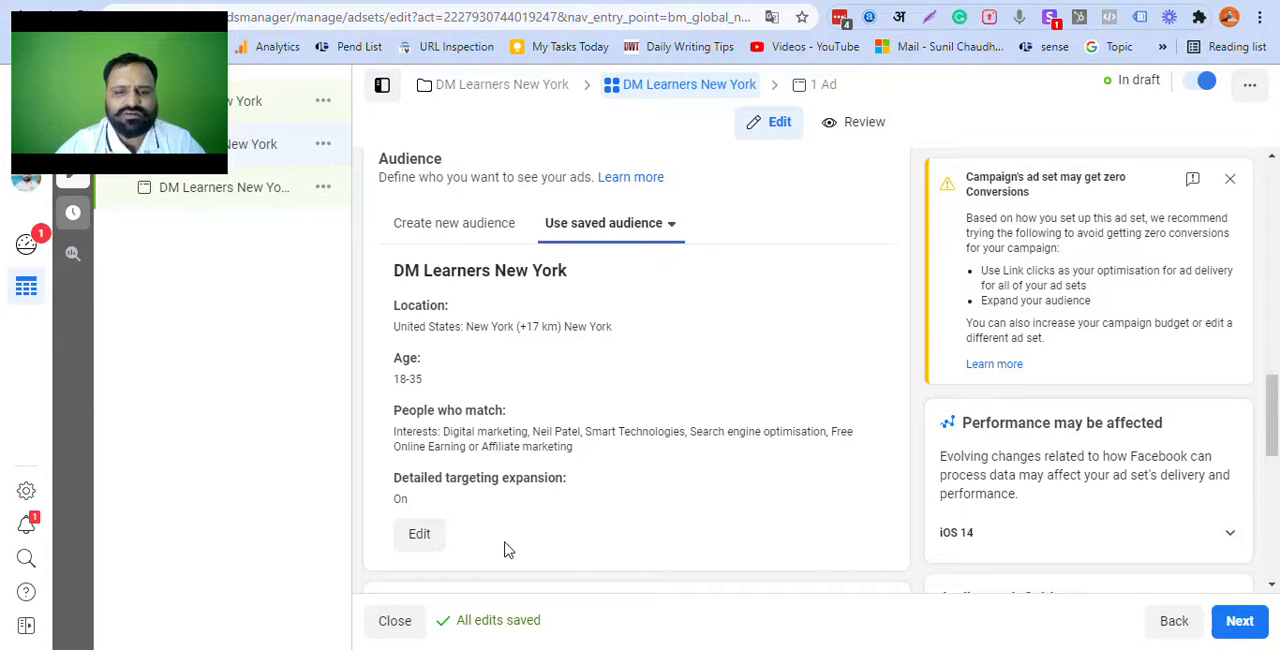
{"action": "scroll", "coordinate": [982, 450], "scroll_direction": "down", "scroll_amount": 4}
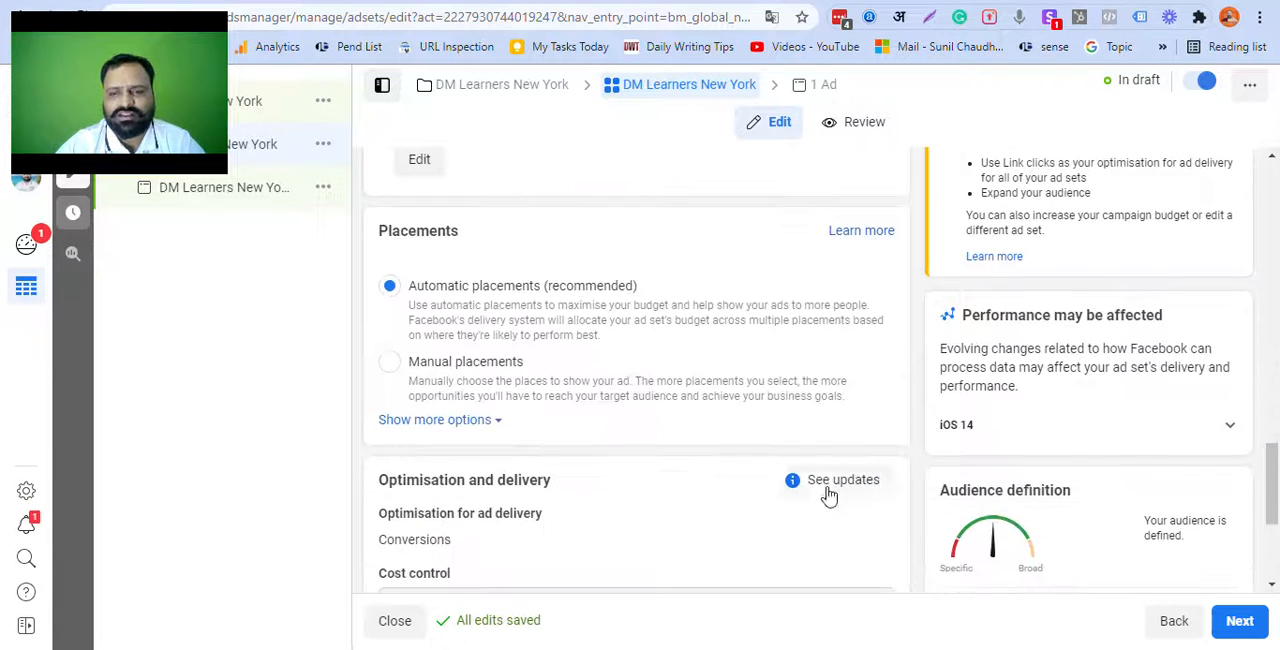
{"action": "left_click", "coordinate": [1248, 624]}
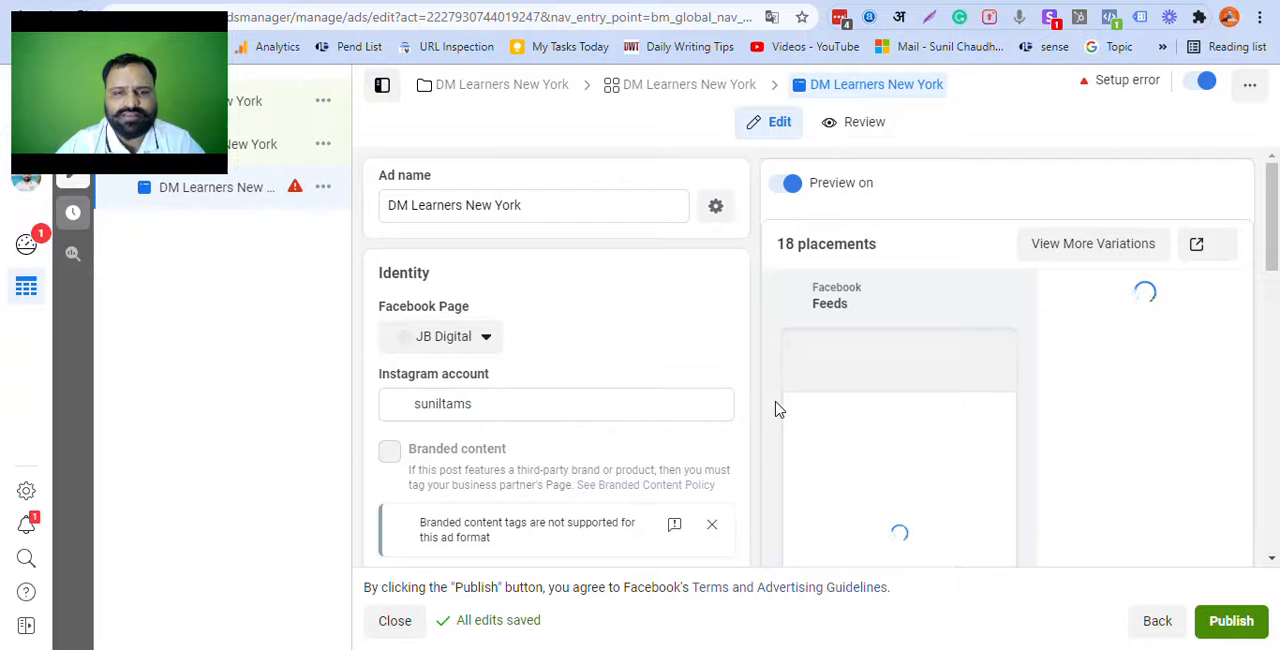
Step: Examine the ad's identity, ad setup and ad creative sections, including the catalogue, product set and text fields
{"action": "scroll", "coordinate": [626, 386], "scroll_direction": "down", "scroll_amount": 1}
{"action": "scroll", "coordinate": [622, 384], "scroll_direction": "up", "scroll_amount": 1}
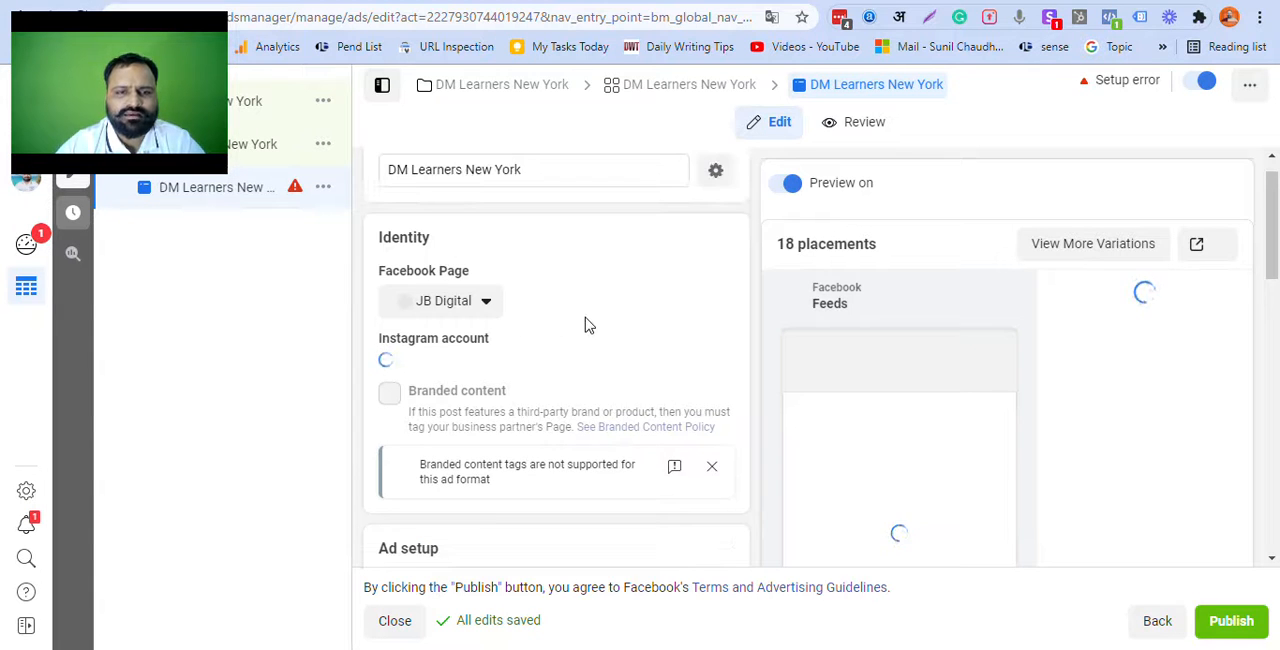
{"action": "scroll", "coordinate": [586, 323], "scroll_direction": "down", "scroll_amount": 1}
{"action": "scroll", "coordinate": [590, 325], "scroll_direction": "down", "scroll_amount": 1}
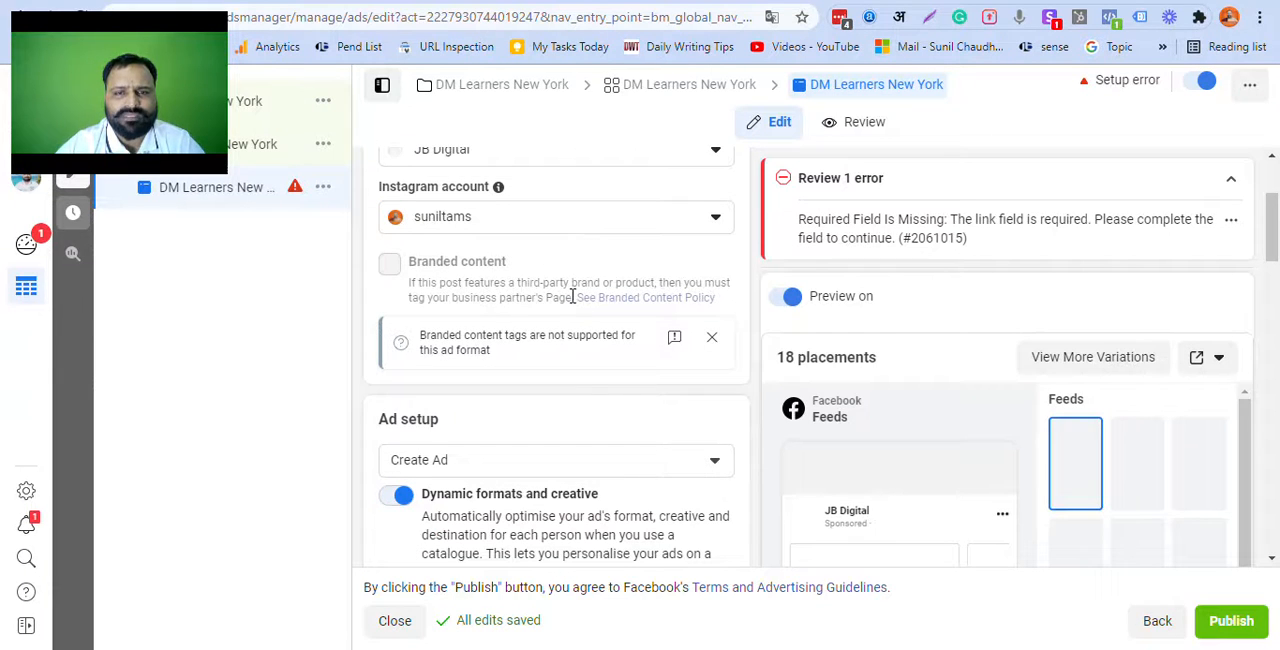
{"action": "scroll", "coordinate": [570, 320], "scroll_direction": "up", "scroll_amount": 2}
{"action": "scroll", "coordinate": [566, 329], "scroll_direction": "down", "scroll_amount": 3}
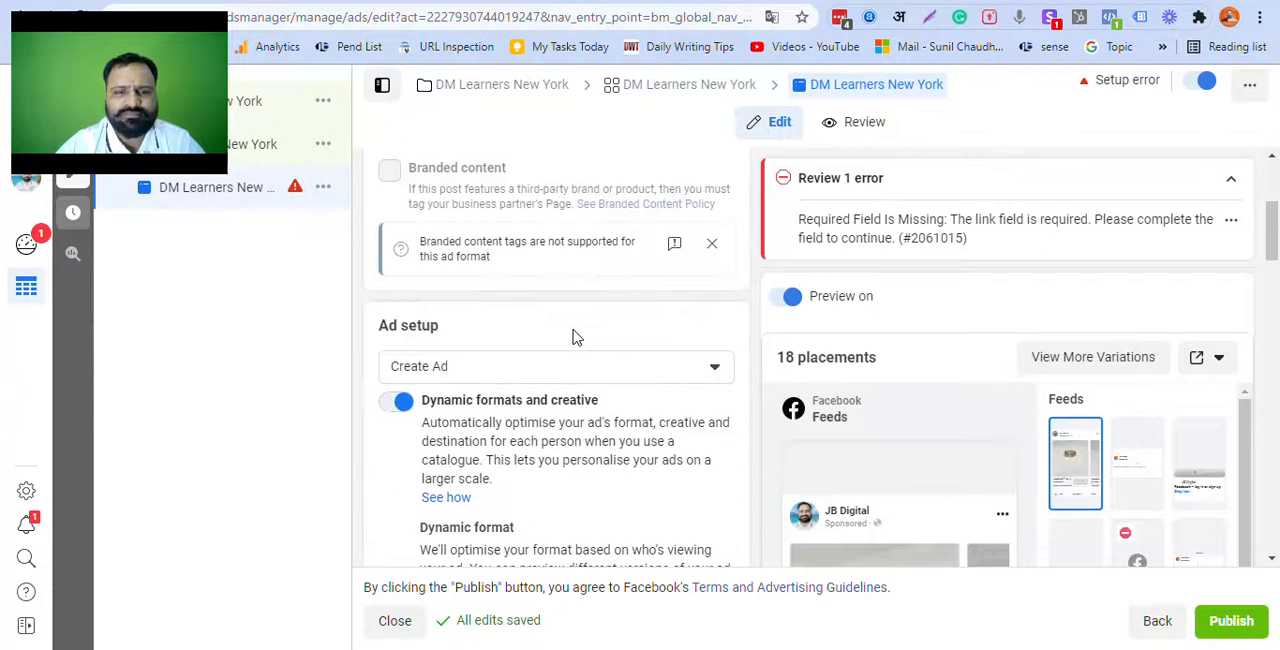
{"action": "scroll", "coordinate": [578, 340], "scroll_direction": "down", "scroll_amount": 4}
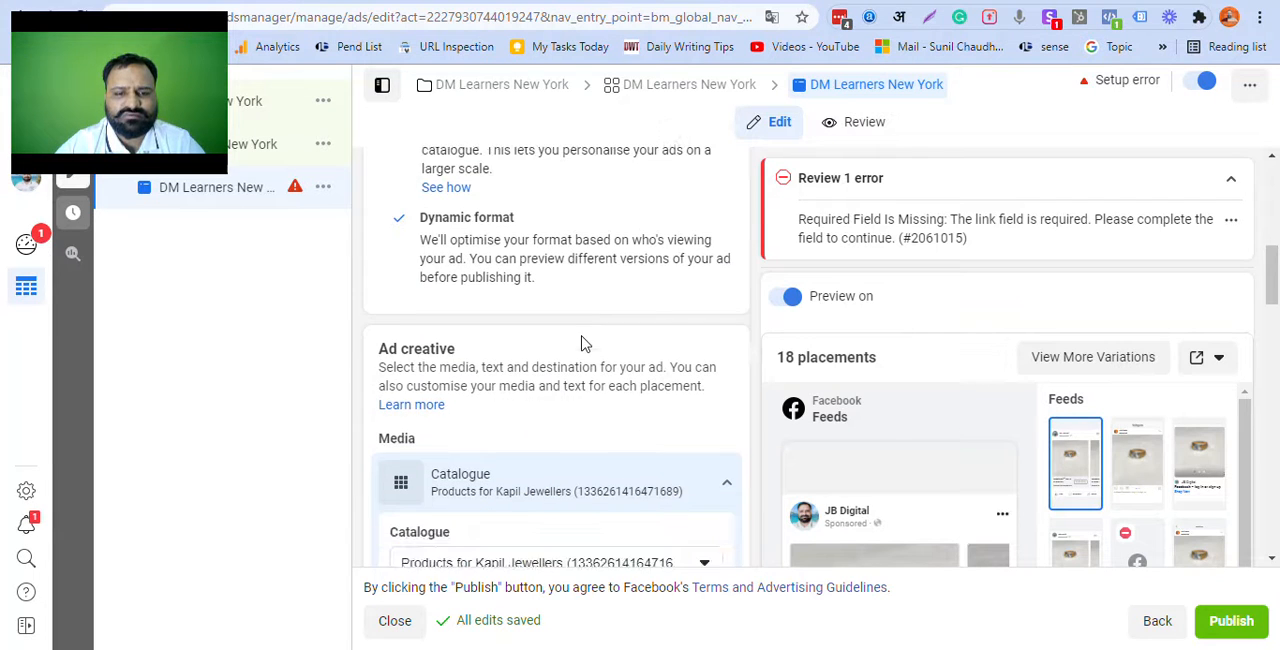
{"action": "scroll", "coordinate": [585, 343], "scroll_direction": "down", "scroll_amount": 3}
{"action": "scroll", "coordinate": [585, 343], "scroll_direction": "down", "scroll_amount": 2}
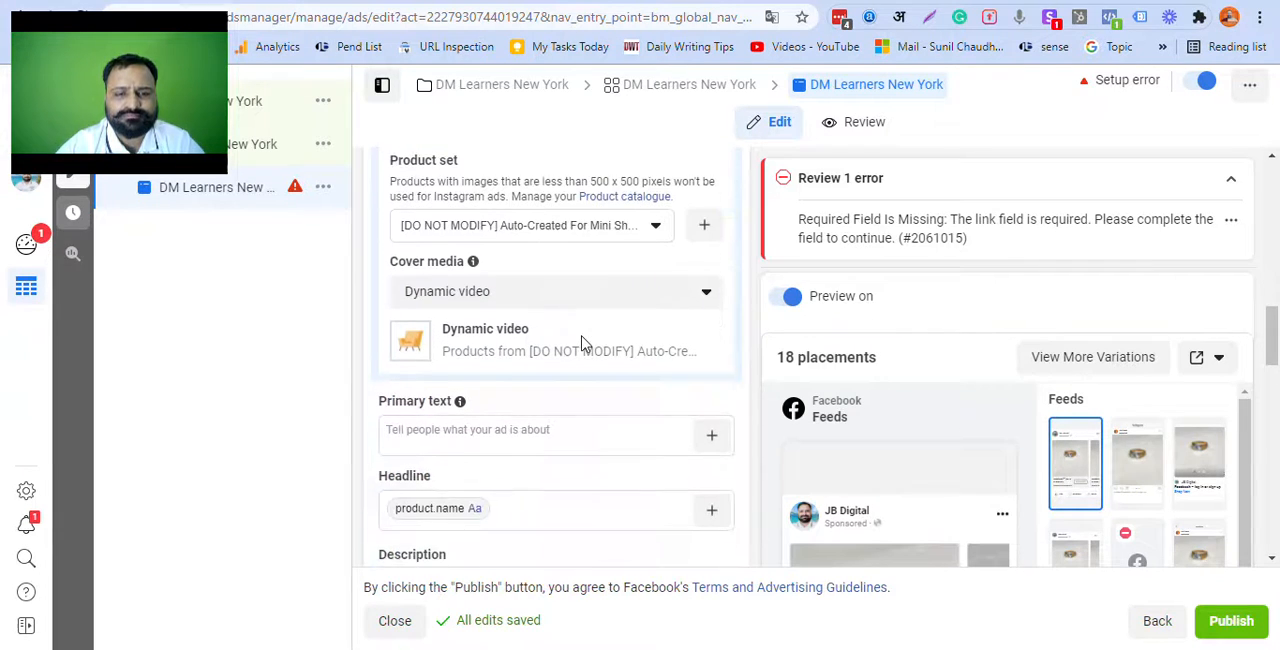
{"action": "scroll", "coordinate": [585, 343], "scroll_direction": "up", "scroll_amount": 10}
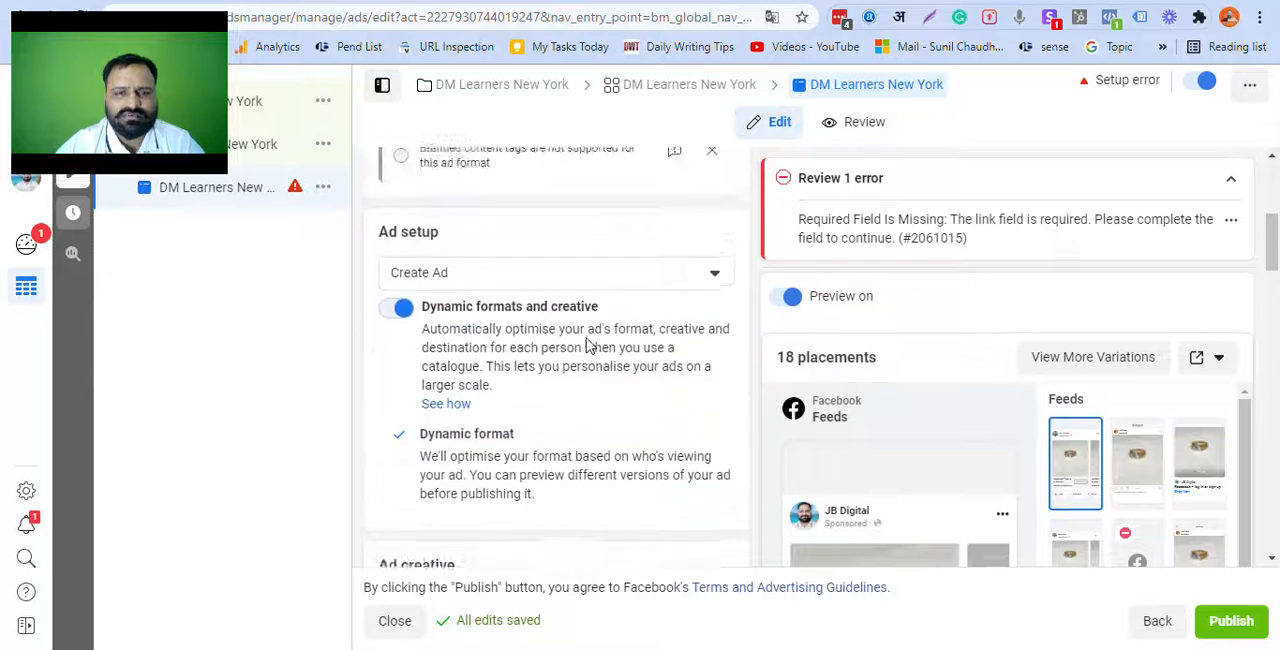
{"action": "scroll", "coordinate": [610, 340], "scroll_direction": "down", "scroll_amount": 3}
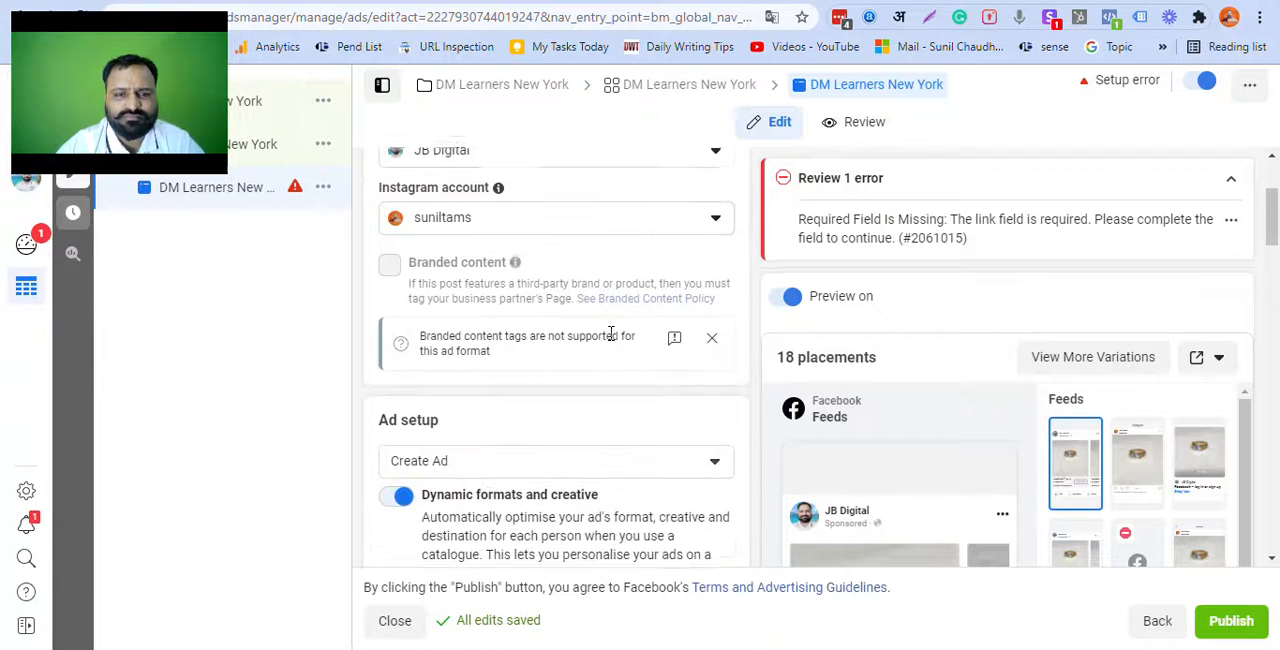
Step: Change the ad setup from creating a new ad to using an existing post
{"action": "scroll", "coordinate": [613, 341], "scroll_direction": "down", "scroll_amount": 1}
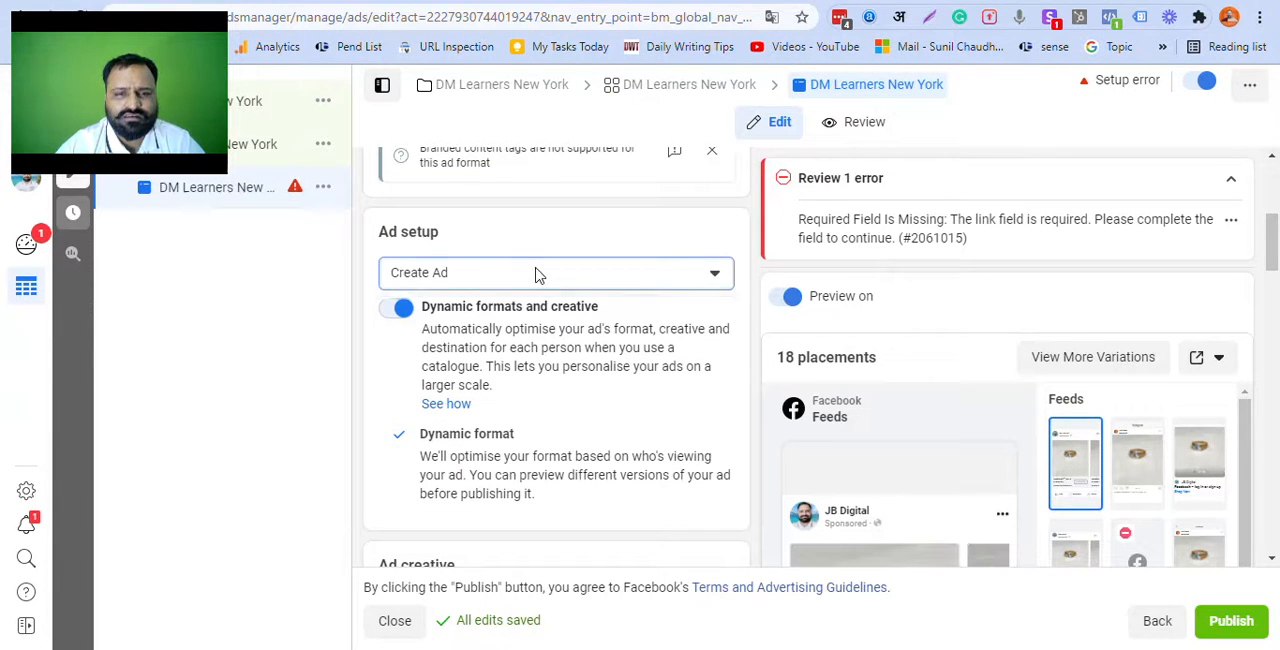
{"action": "left_click", "coordinate": [533, 275]}
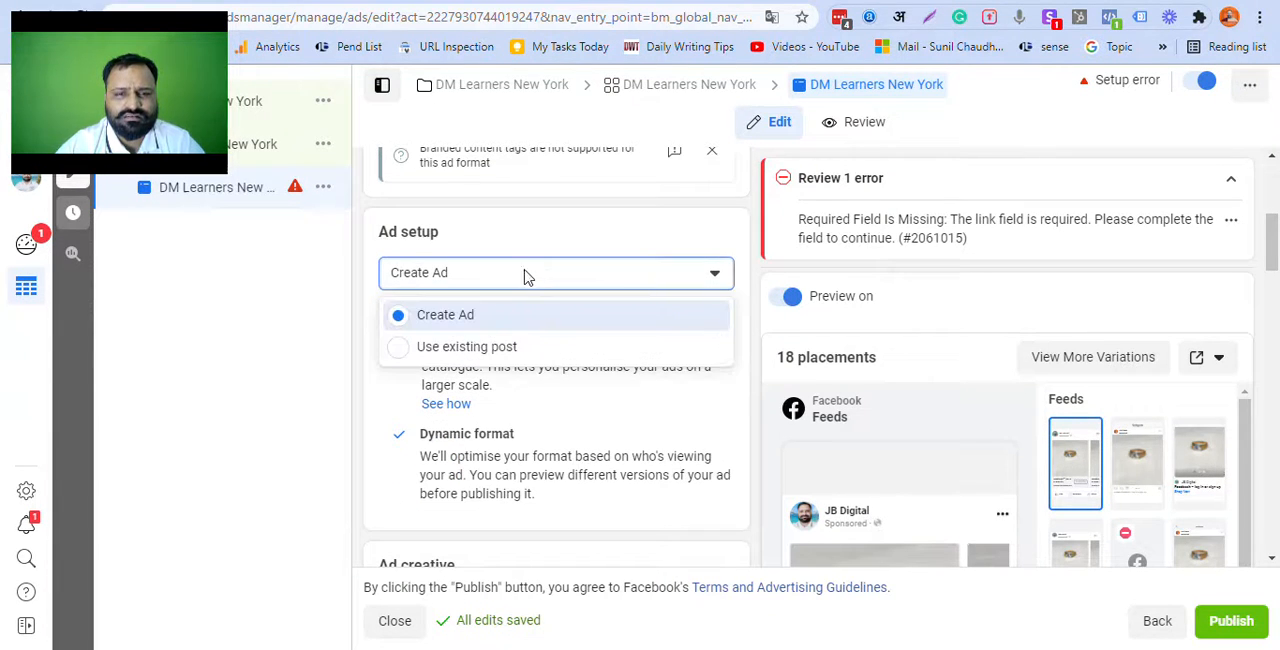
{"action": "left_click", "coordinate": [491, 347]}
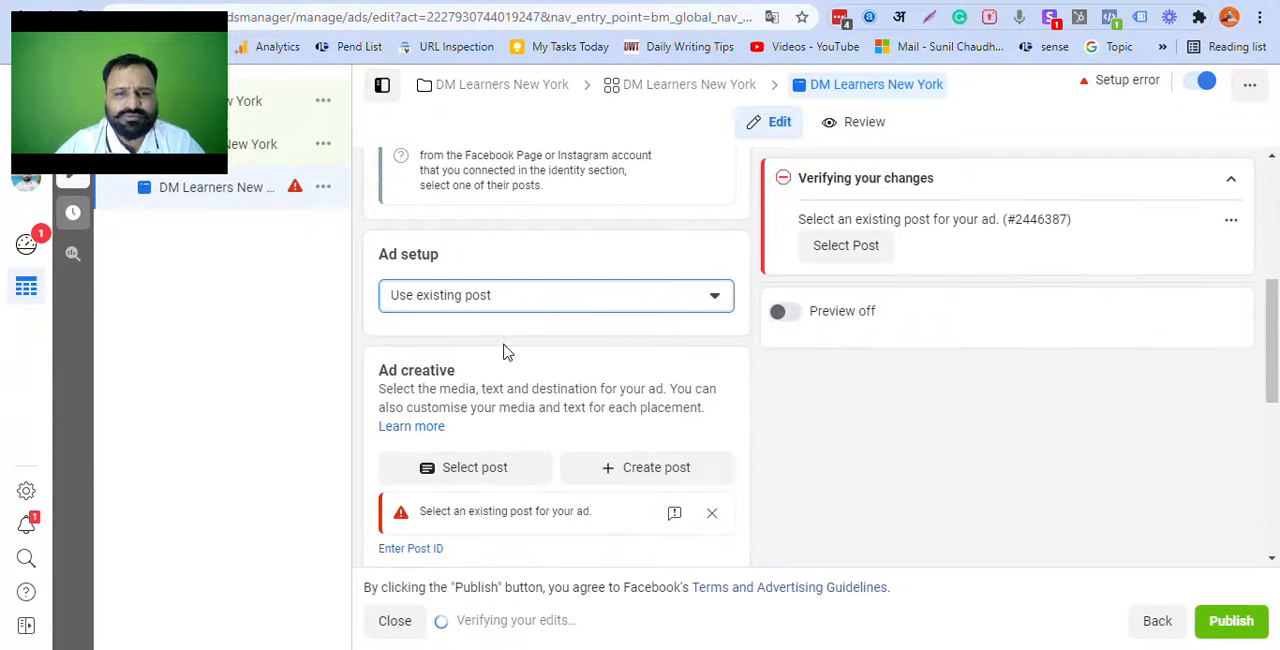
Step: Select the Facebook post "Digital Marketing Internship Program" dated 22 Sep 2021 as the ad creative
{"action": "scroll", "coordinate": [505, 350], "scroll_direction": "down", "scroll_amount": 2}
{"action": "left_click", "coordinate": [488, 286]}
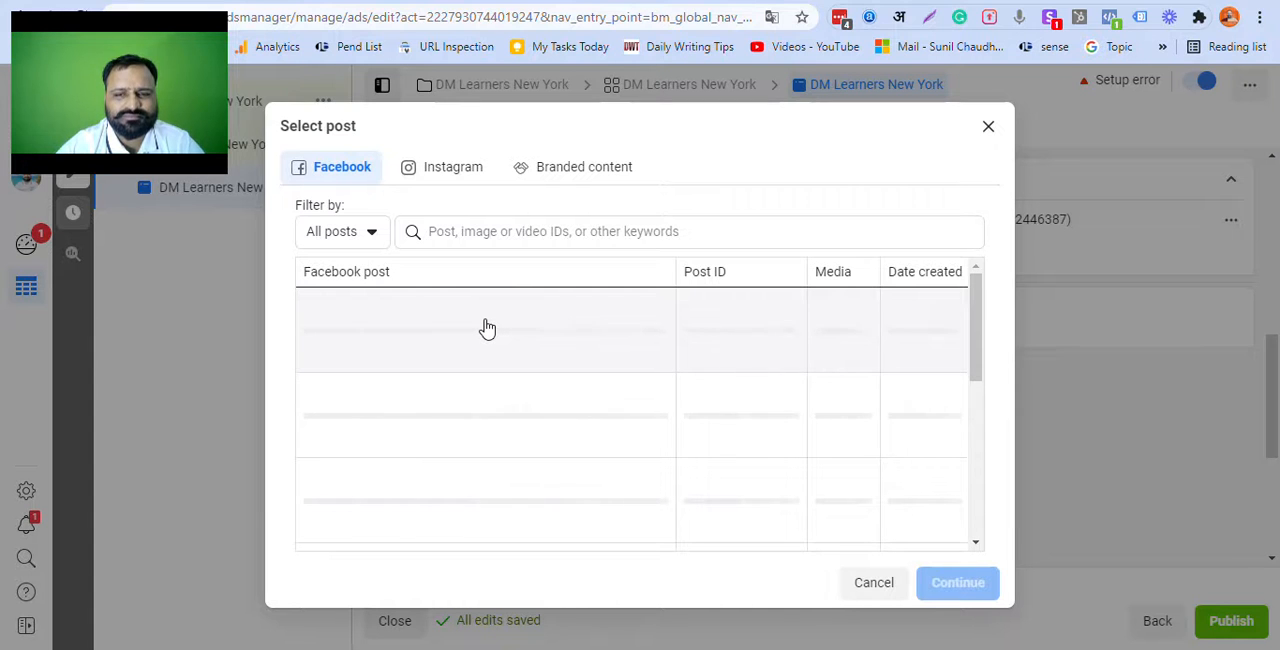
{"action": "scroll", "coordinate": [476, 390], "scroll_direction": "down", "scroll_amount": 3}
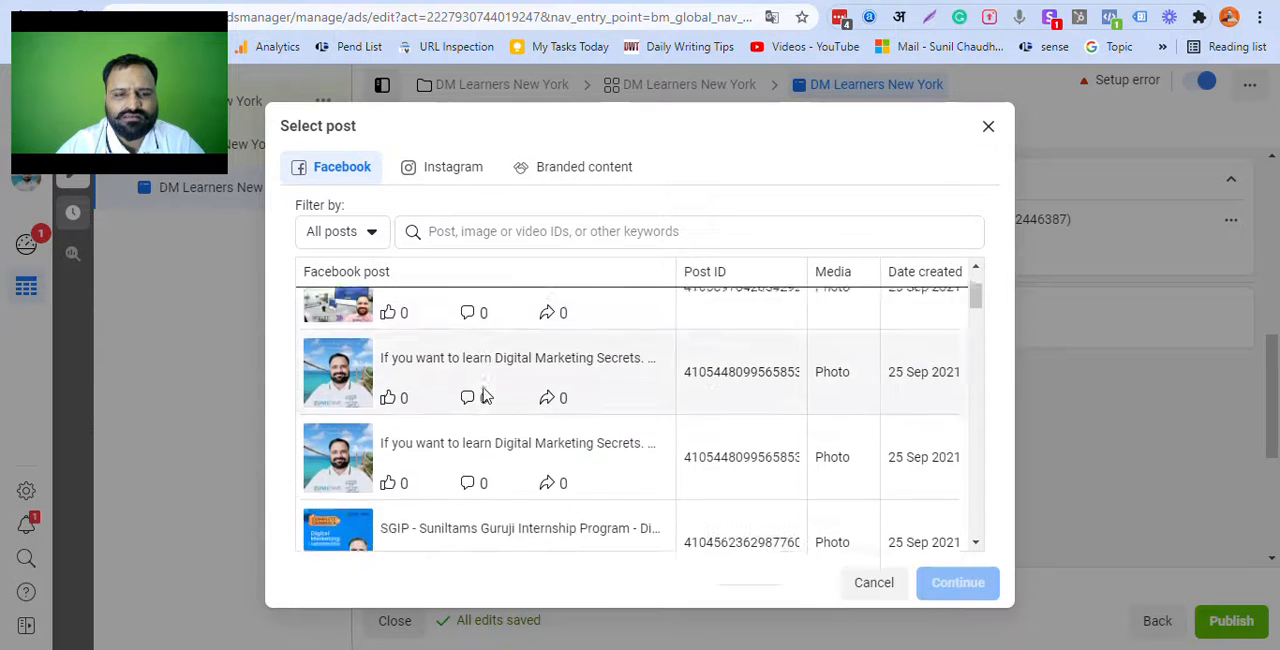
{"action": "scroll", "coordinate": [484, 396], "scroll_direction": "down", "scroll_amount": 8}
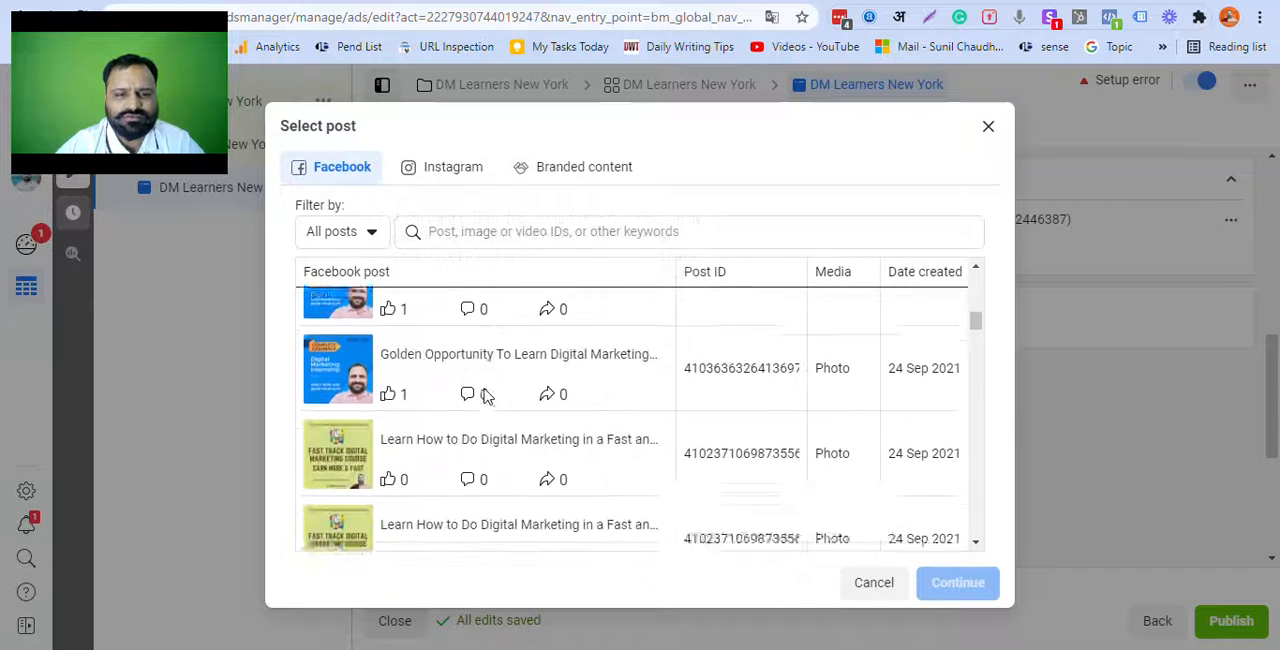
{"action": "scroll", "coordinate": [484, 396], "scroll_direction": "down", "scroll_amount": 8}
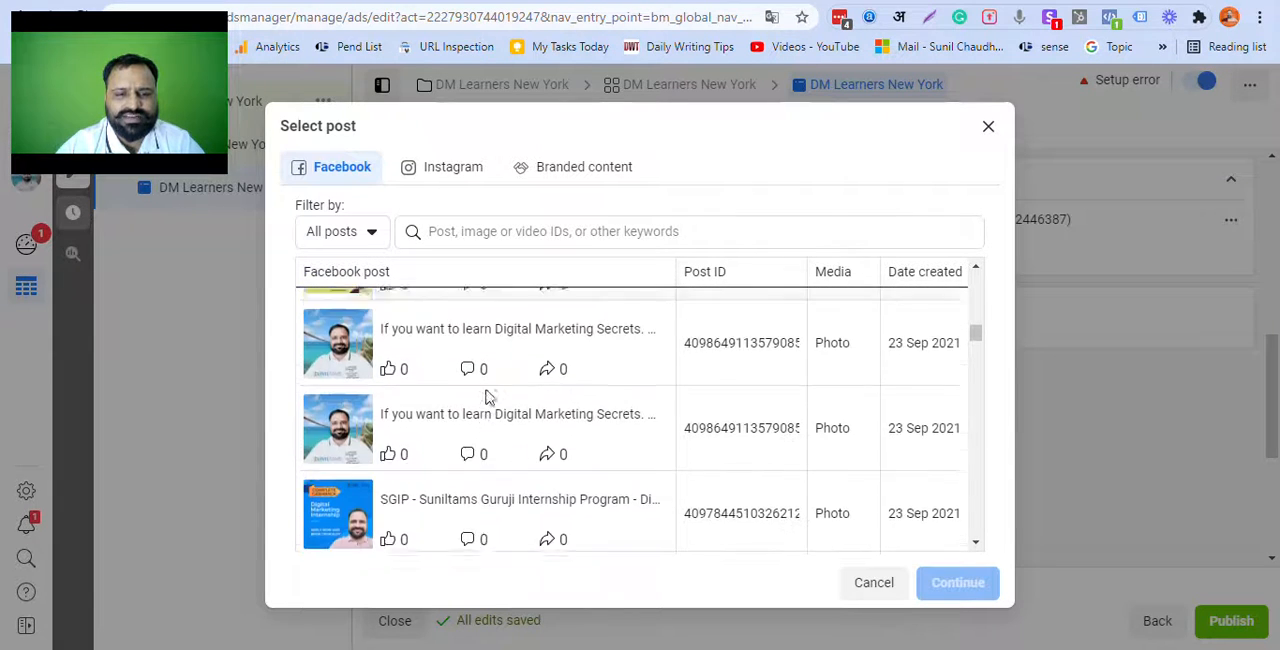
{"action": "scroll", "coordinate": [487, 397], "scroll_direction": "down", "scroll_amount": 5}
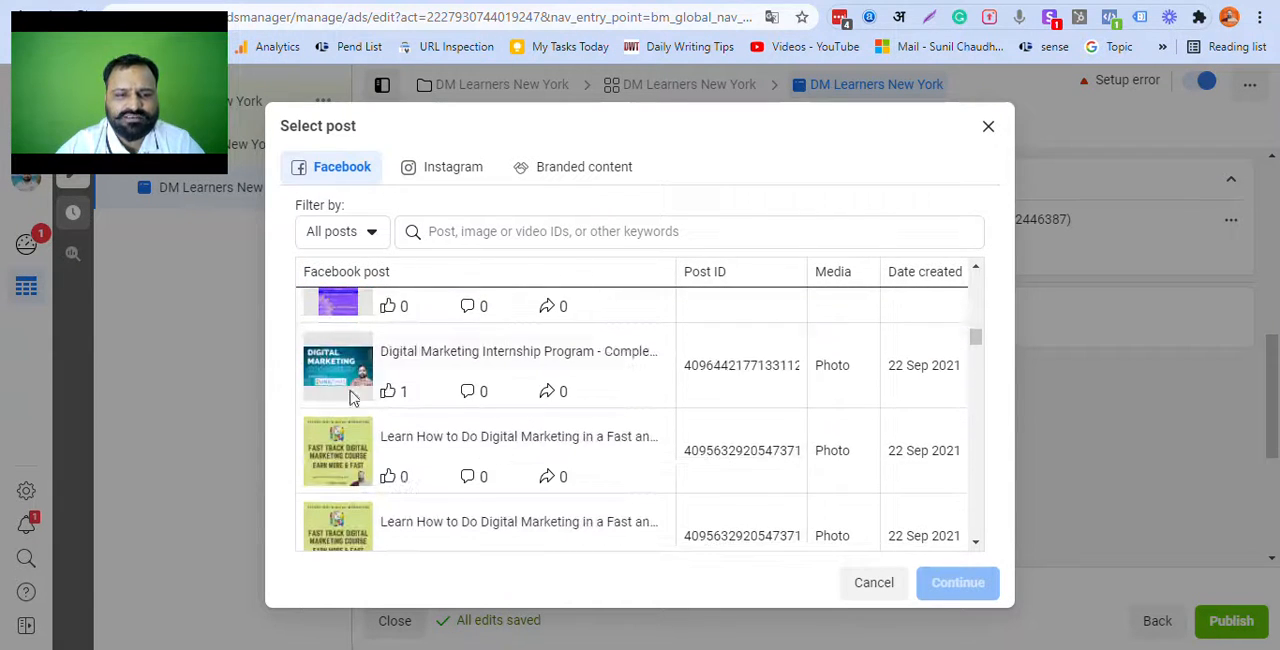
{"action": "left_click", "coordinate": [337, 376]}
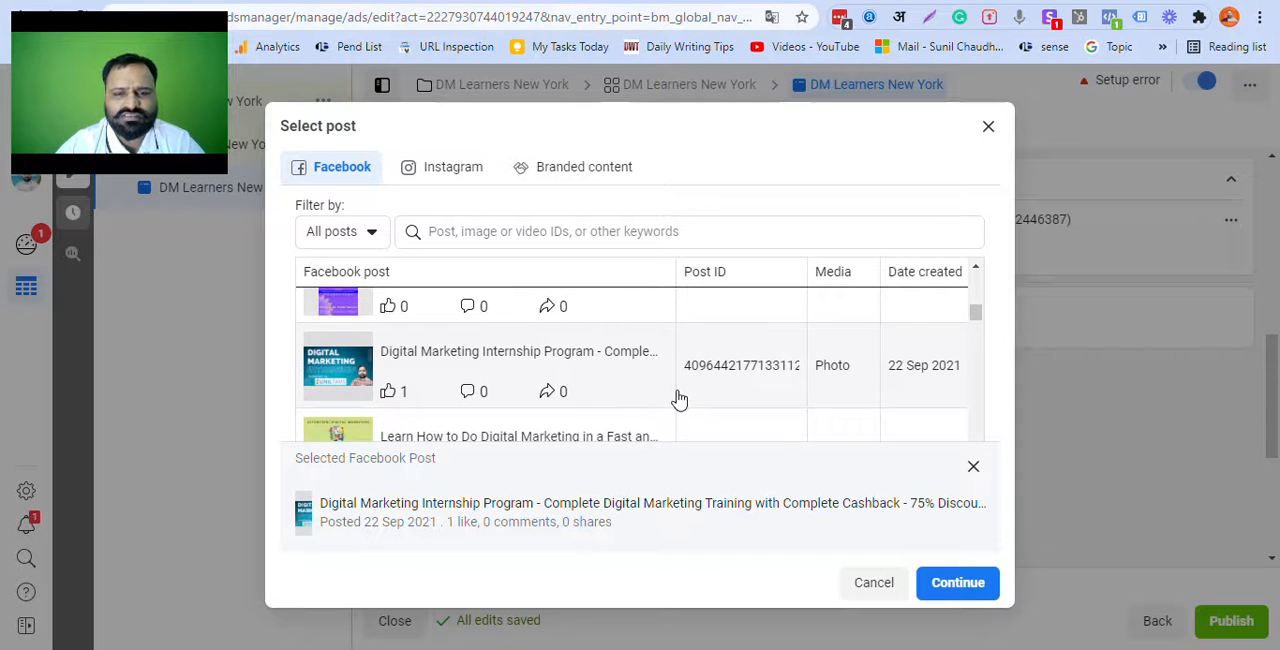
{"action": "left_click", "coordinate": [974, 582]}
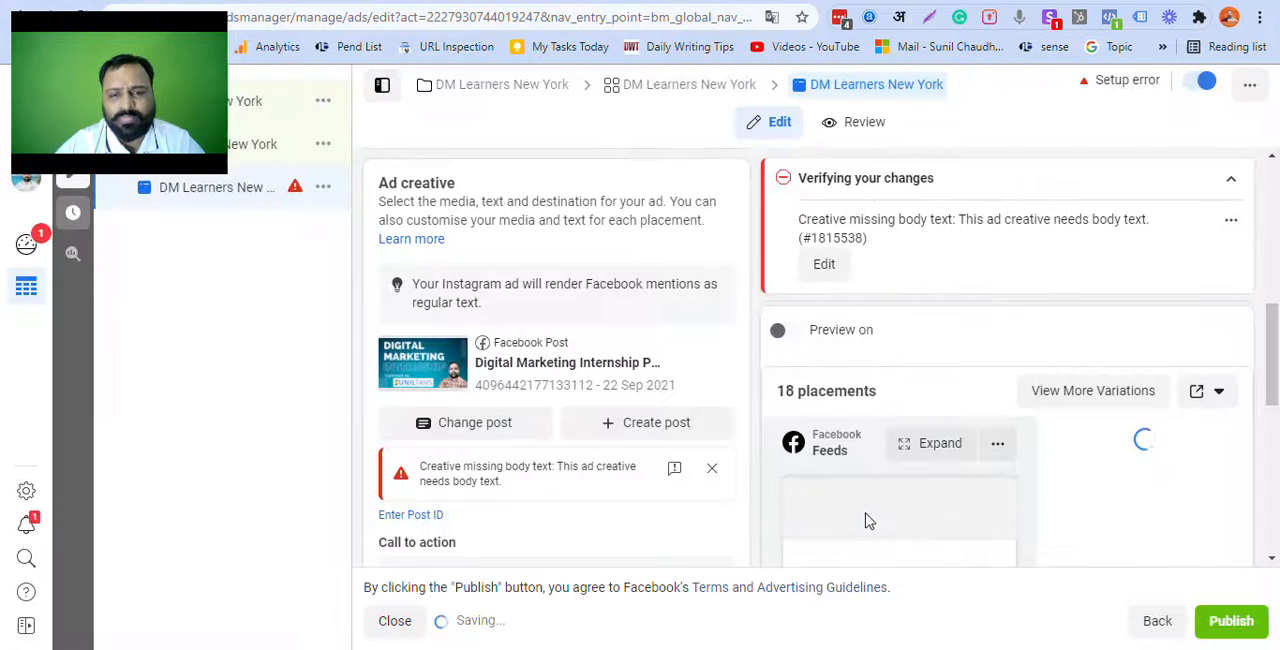
Step: Examine the selected post's ad preview, call to action and tracking settings, including the website events and URL parameters
{"action": "scroll", "coordinate": [516, 432], "scroll_direction": "down", "scroll_amount": 1}
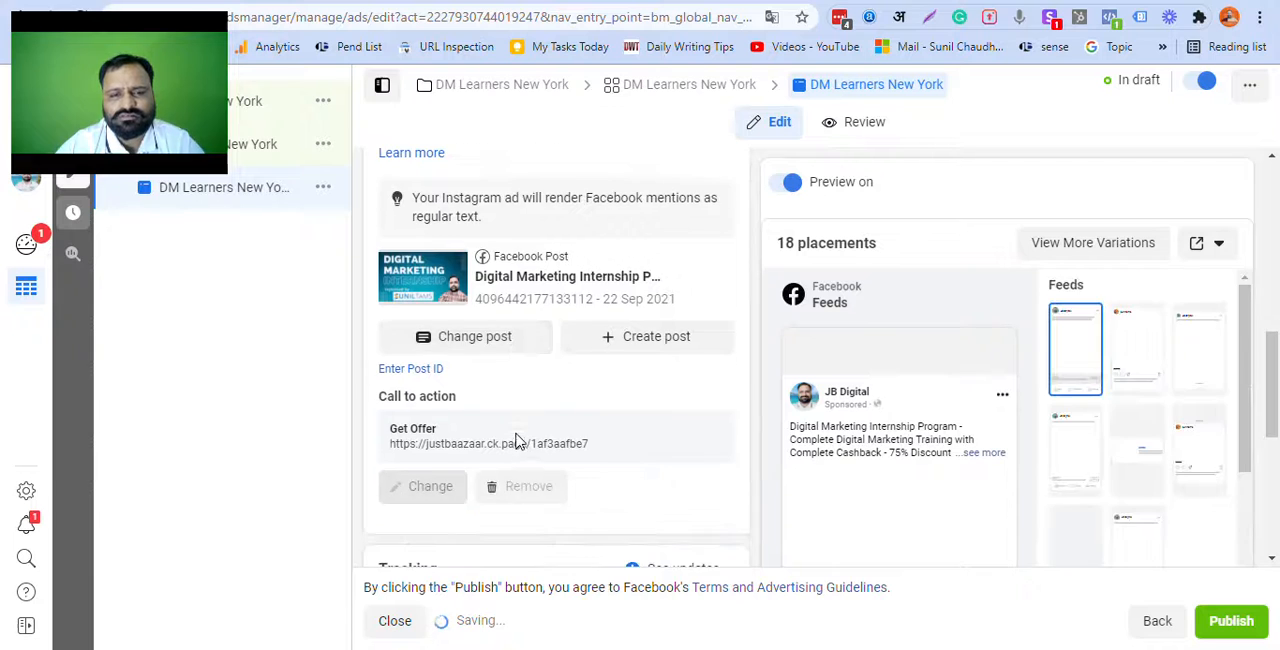
{"action": "scroll", "coordinate": [516, 440], "scroll_direction": "down", "scroll_amount": 2}
{"action": "scroll", "coordinate": [477, 360], "scroll_direction": "down", "scroll_amount": 1}
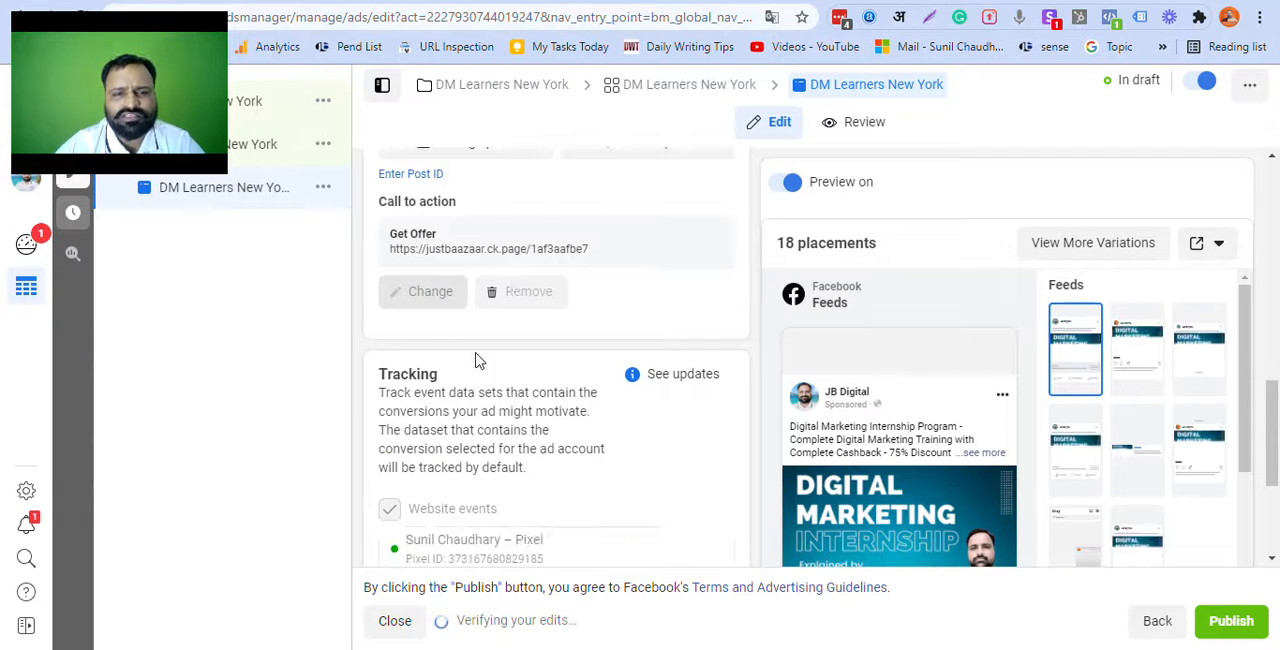
{"action": "scroll", "coordinate": [503, 366], "scroll_direction": "up", "scroll_amount": 3}
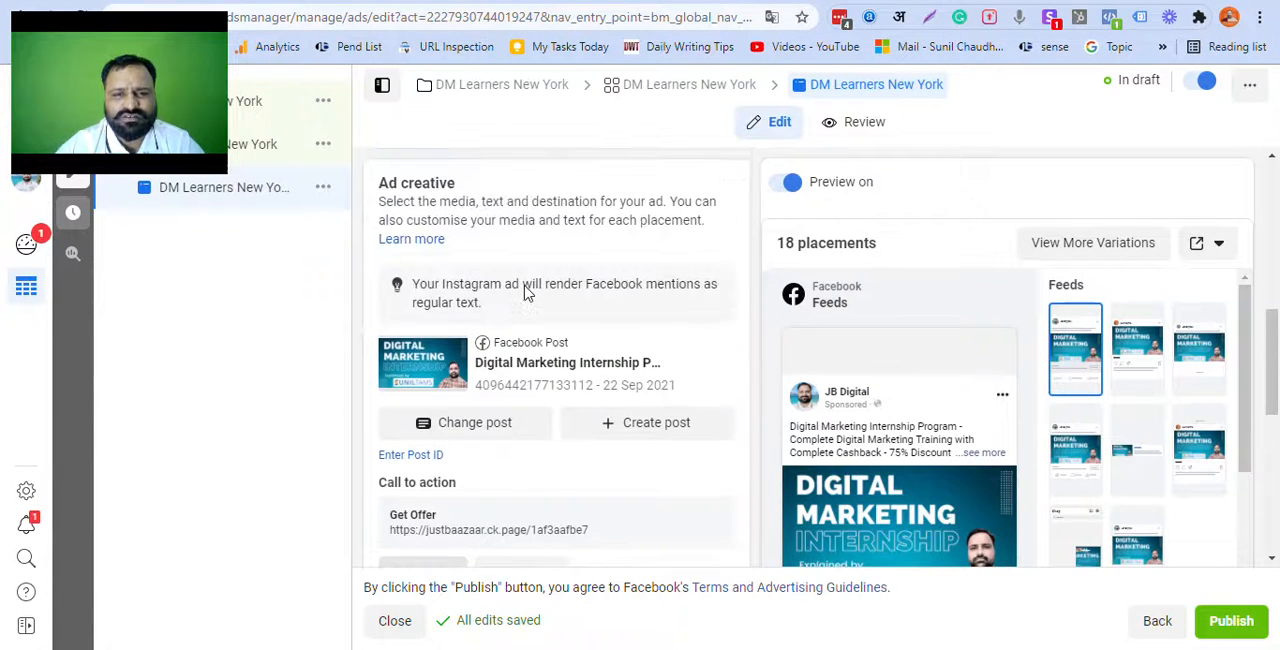
{"action": "scroll", "coordinate": [527, 290], "scroll_direction": "down", "scroll_amount": 2}
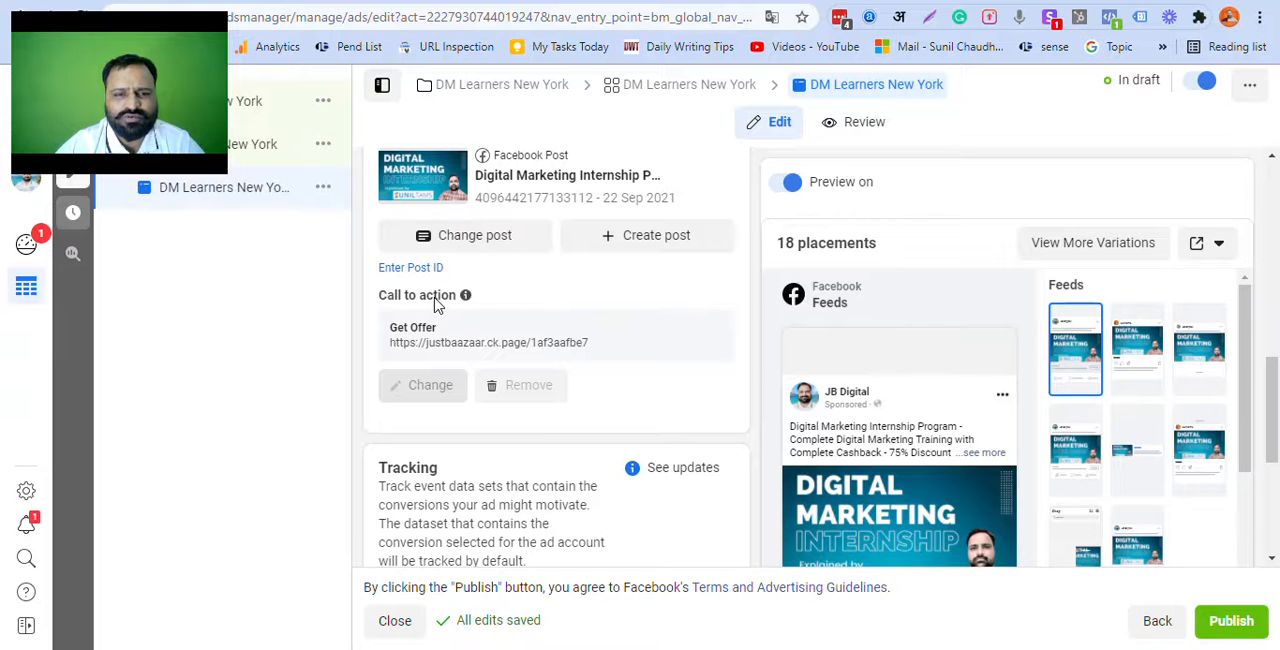
{"action": "mouse_move", "coordinate": [443, 388]}
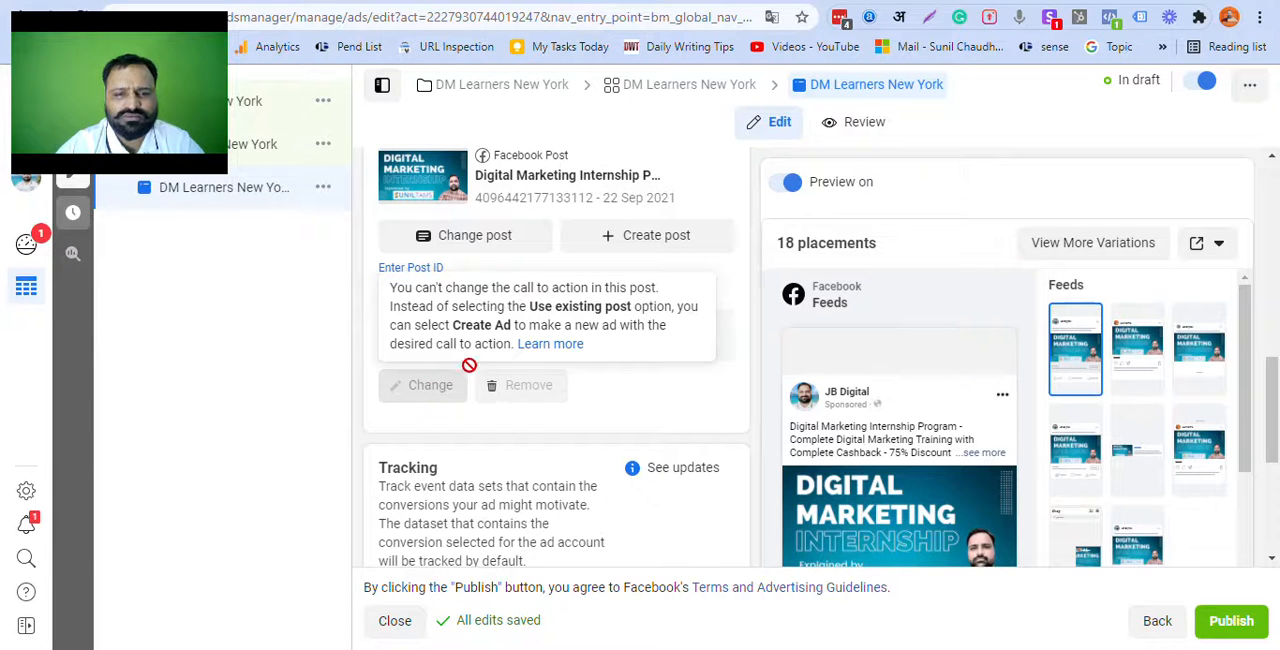
{"action": "scroll", "coordinate": [597, 405], "scroll_direction": "down", "scroll_amount": 1}
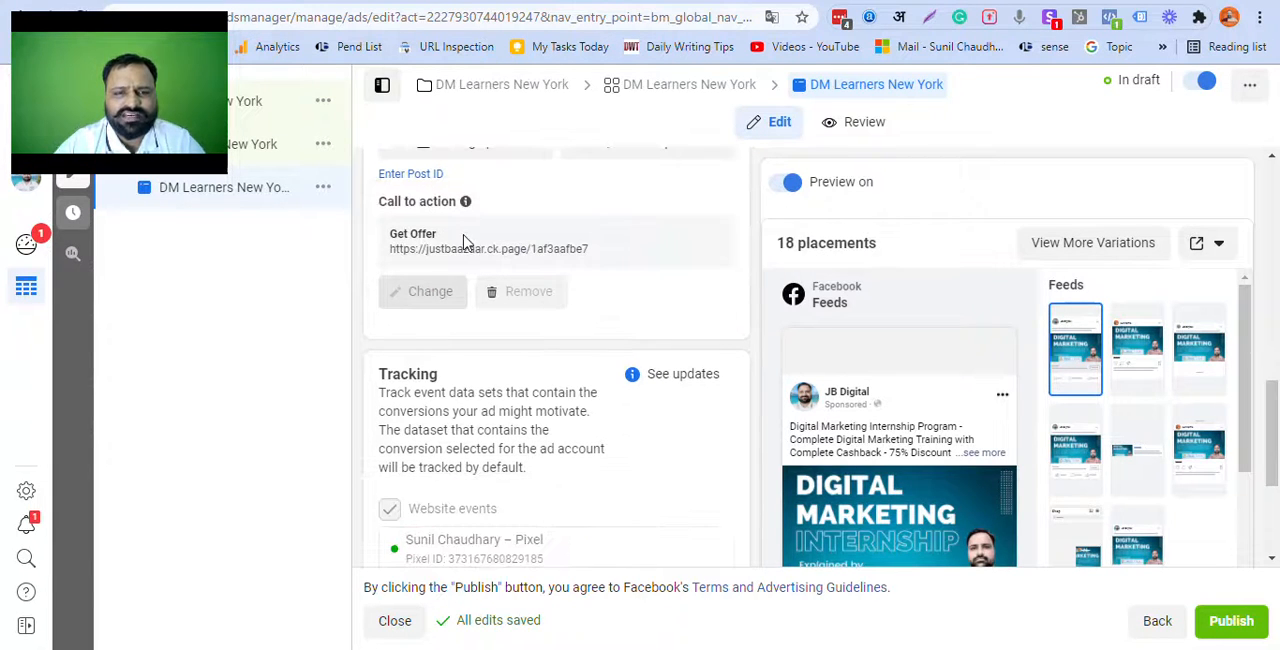
{"action": "scroll", "coordinate": [896, 453], "scroll_direction": "down", "scroll_amount": 2}
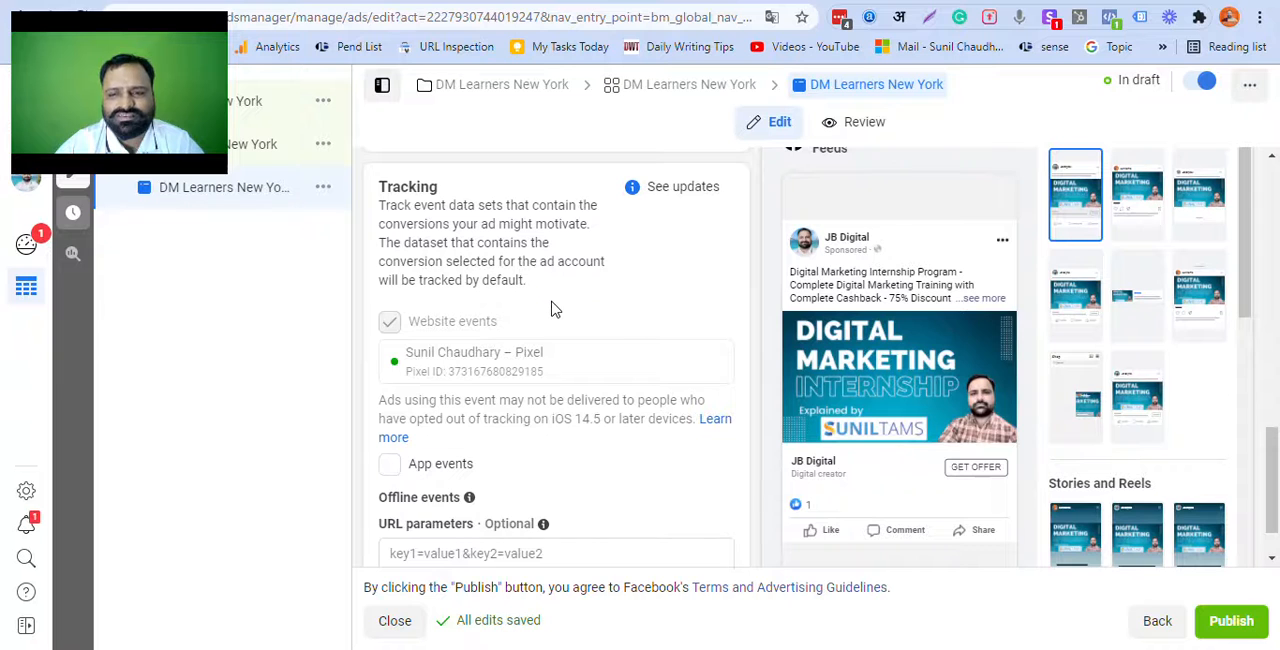
{"action": "scroll", "coordinate": [551, 306], "scroll_direction": "down", "scroll_amount": 1}
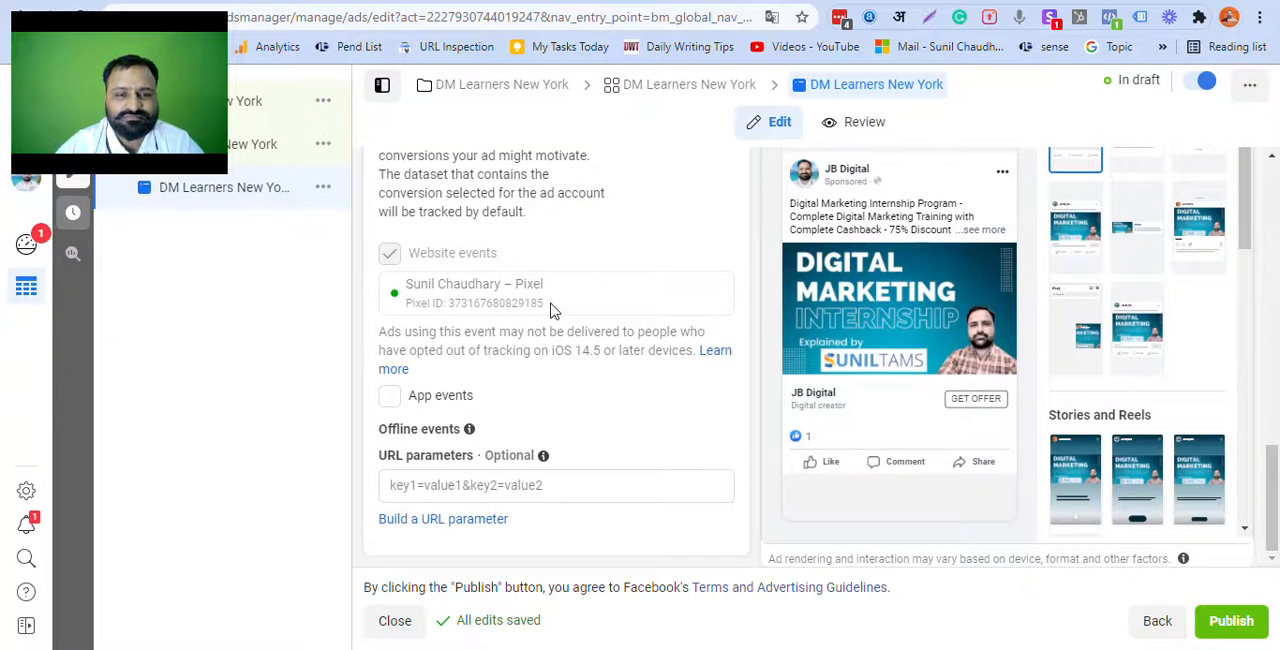
{"action": "scroll", "coordinate": [551, 306], "scroll_direction": "up", "scroll_amount": 3}
{"action": "scroll", "coordinate": [551, 313], "scroll_direction": "up", "scroll_amount": 5}
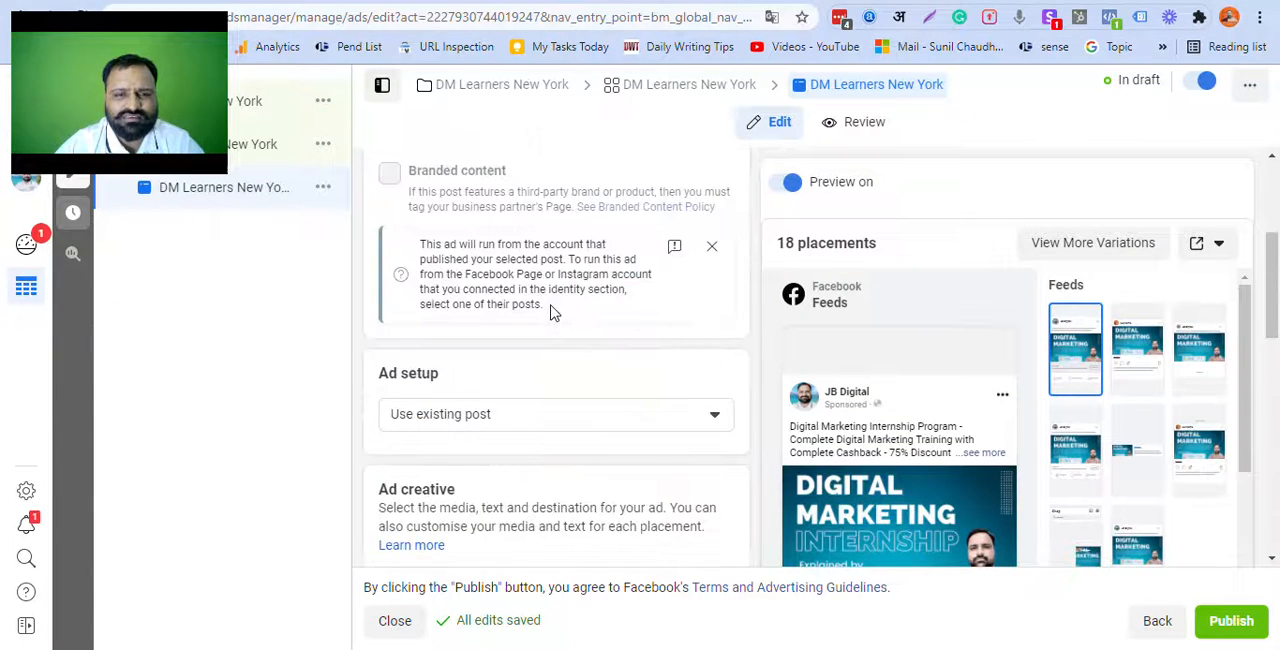
{"action": "scroll", "coordinate": [551, 313], "scroll_direction": "down", "scroll_amount": 7}
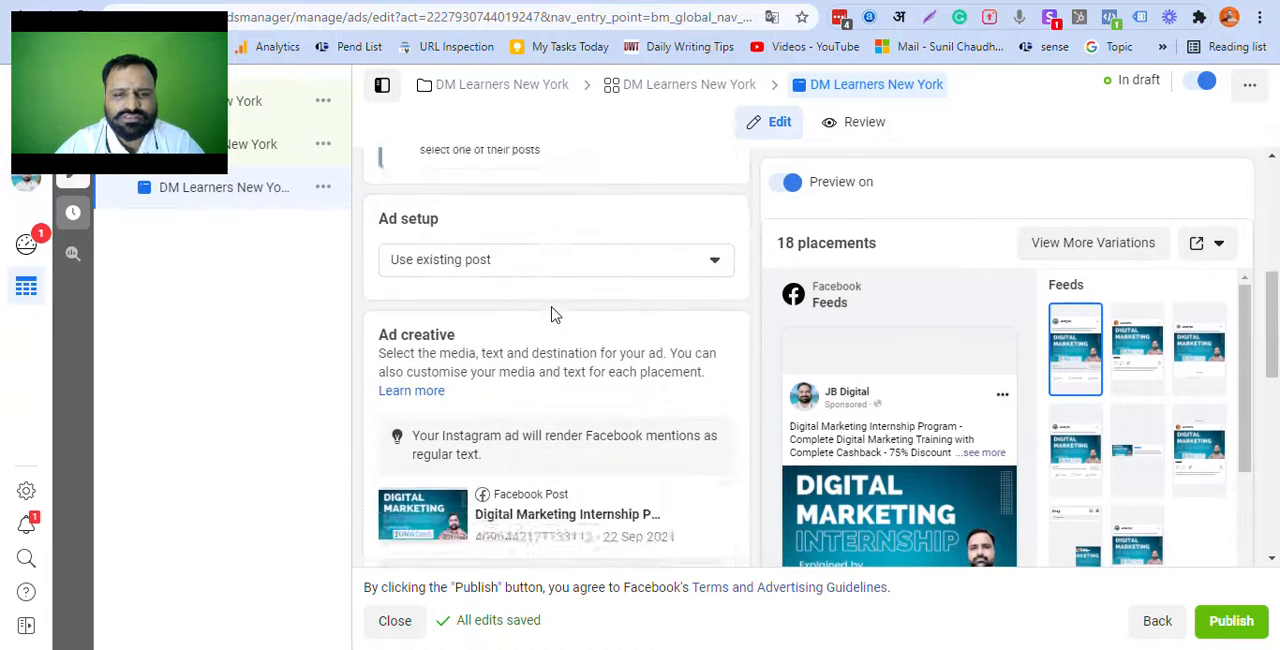
{"action": "scroll", "coordinate": [555, 314], "scroll_direction": "down", "scroll_amount": 1}
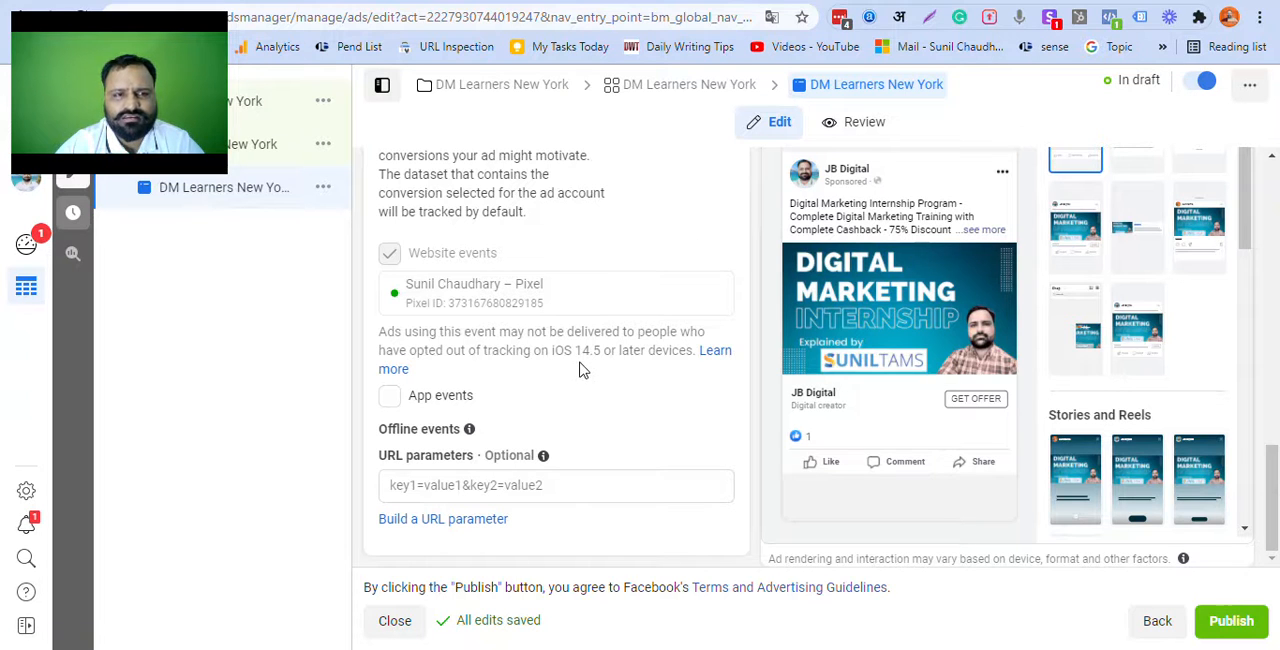
Step: Change the ad setup from using an existing post to Create Ad
{"action": "scroll", "coordinate": [686, 346], "scroll_direction": "up", "scroll_amount": 5}
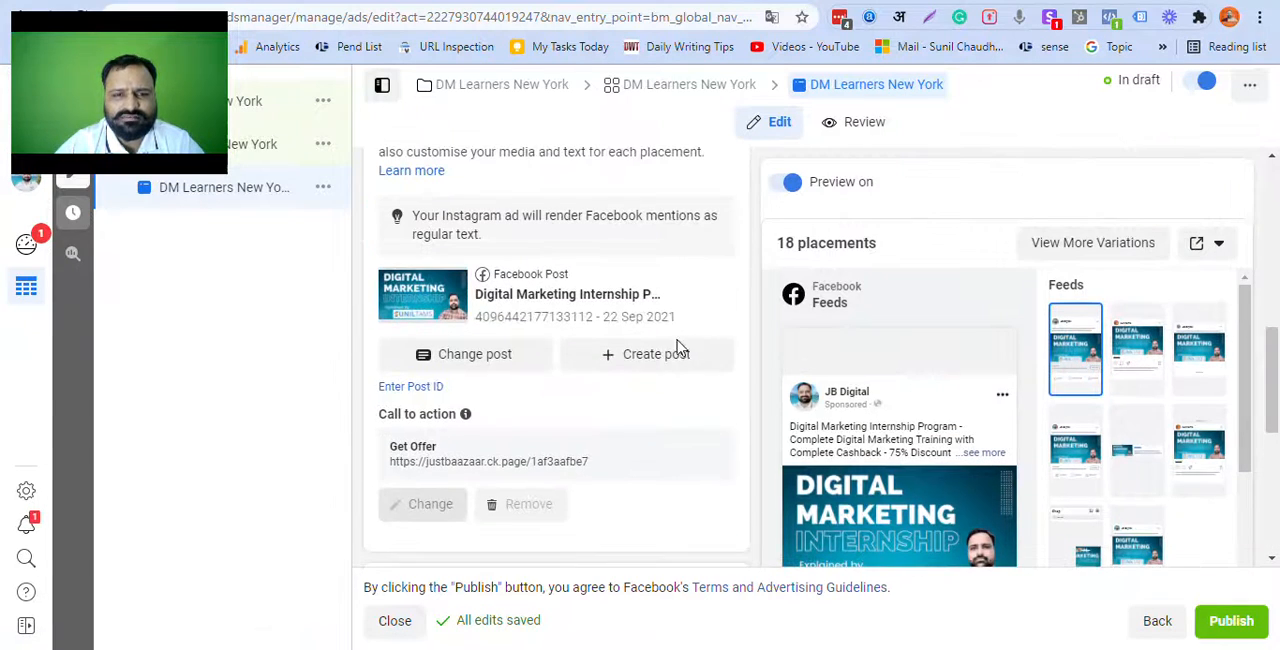
{"action": "scroll", "coordinate": [505, 366], "scroll_direction": "up", "scroll_amount": 2}
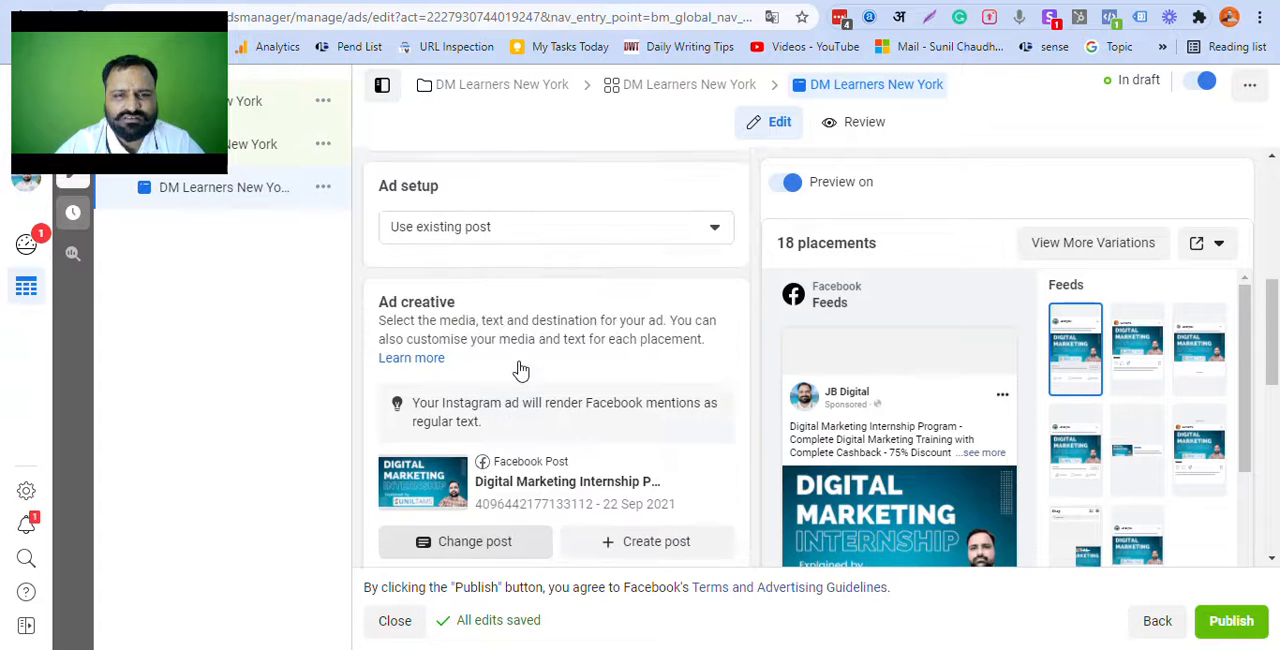
{"action": "left_click", "coordinate": [462, 232]}
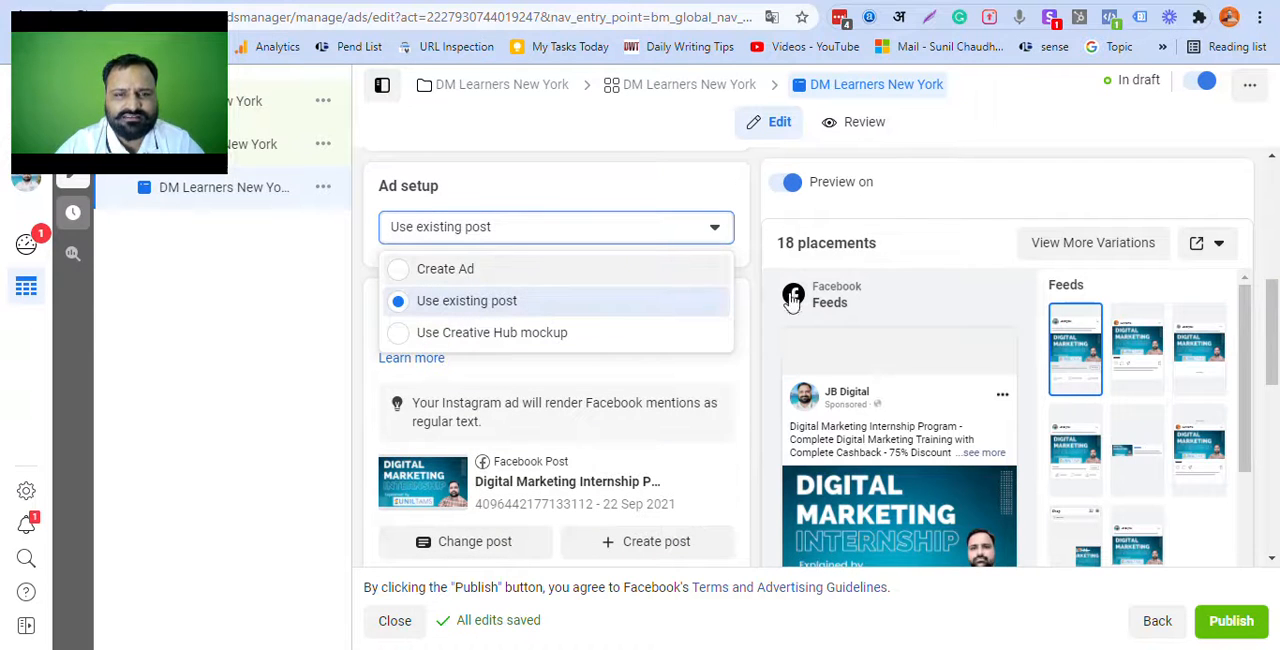
{"action": "left_click", "coordinate": [590, 268]}
Step: Examine the new ad's identity, dynamic format, catalogue, product set, cover media and text fields
{"action": "scroll", "coordinate": [543, 380], "scroll_direction": "down", "scroll_amount": 3}
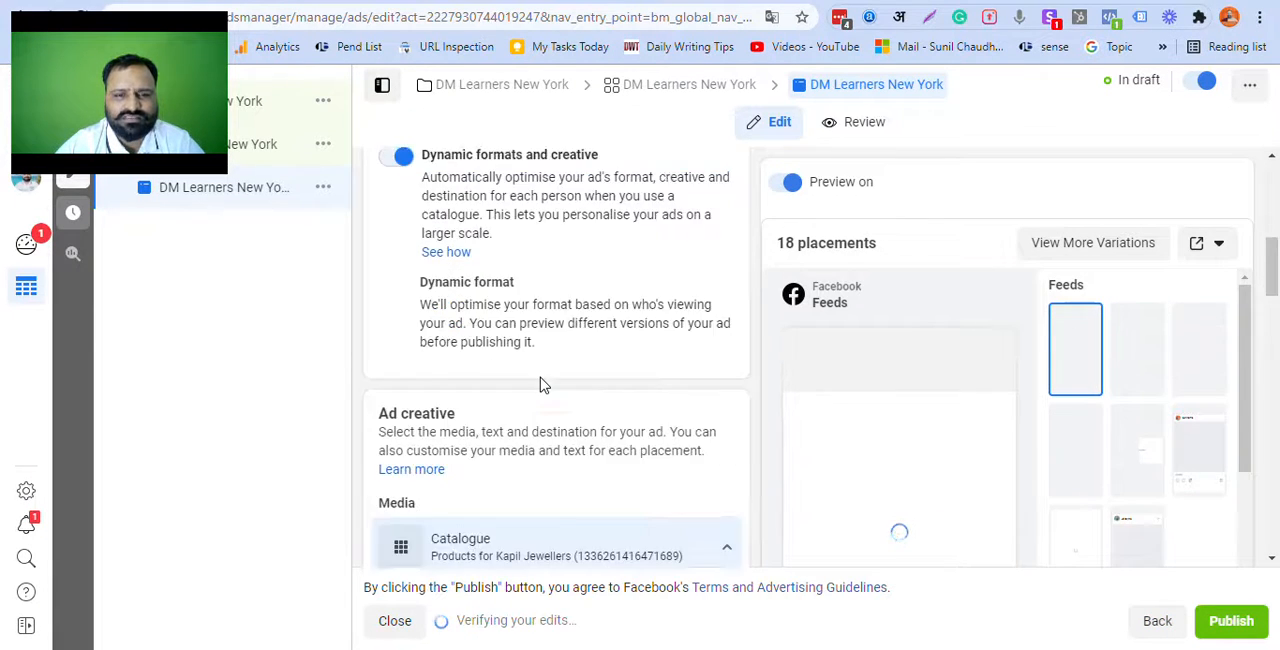
{"action": "scroll", "coordinate": [553, 388], "scroll_direction": "down", "scroll_amount": 3}
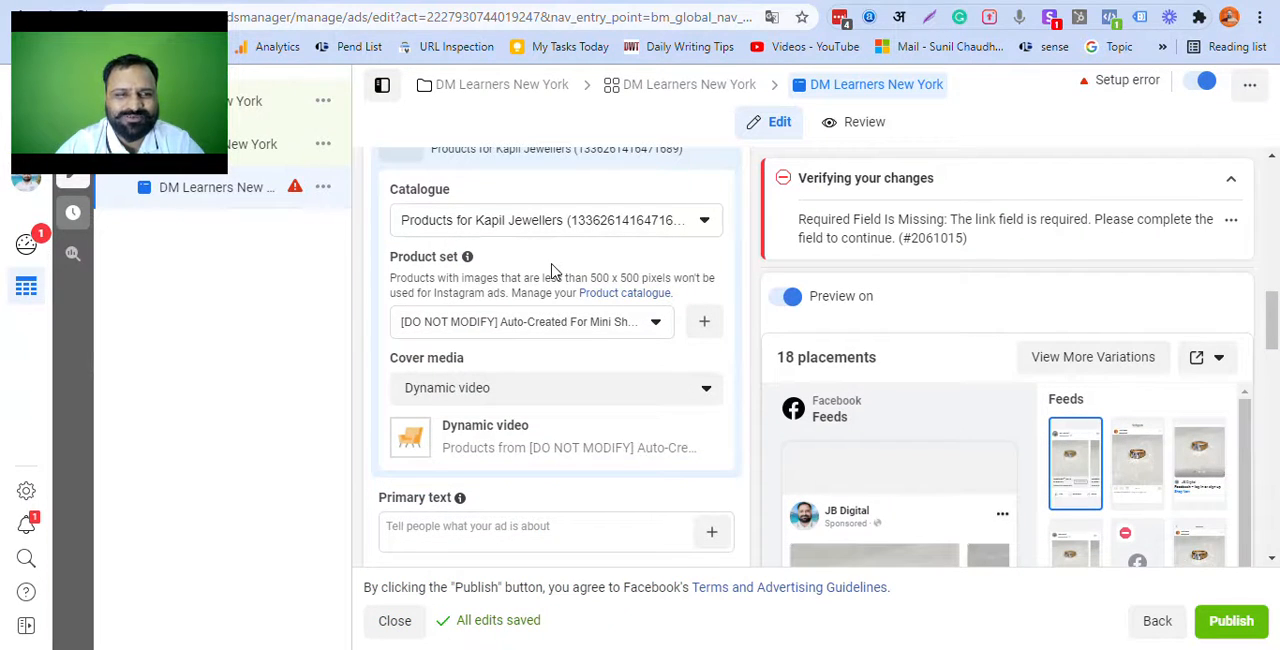
{"action": "scroll", "coordinate": [553, 271], "scroll_direction": "down", "scroll_amount": 3}
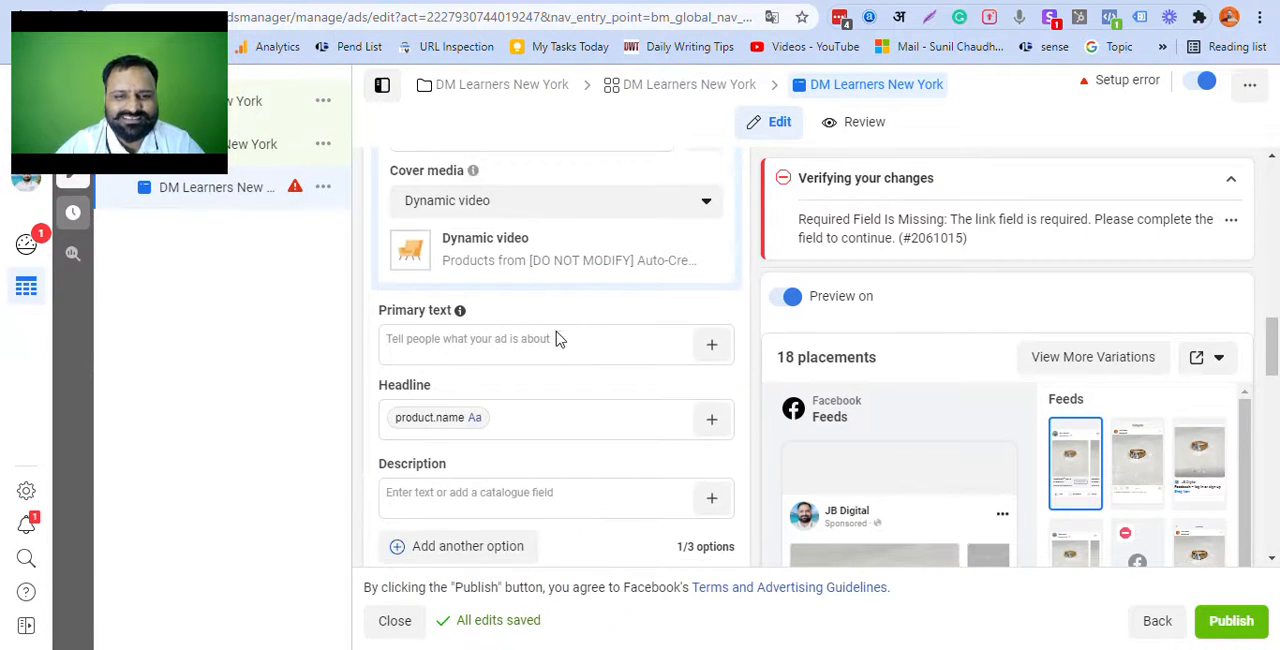
{"action": "scroll", "coordinate": [557, 340], "scroll_direction": "up", "scroll_amount": 4}
{"action": "scroll", "coordinate": [560, 342], "scroll_direction": "down", "scroll_amount": 2}
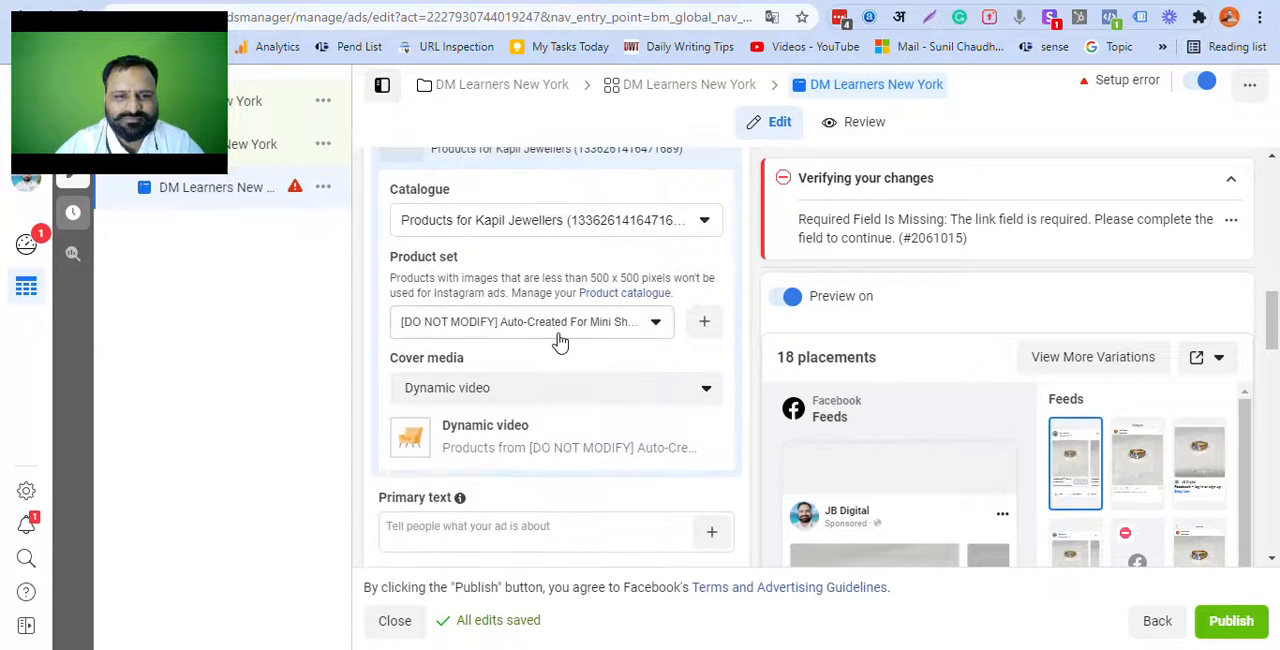
{"action": "scroll", "coordinate": [560, 341], "scroll_direction": "down", "scroll_amount": 1}
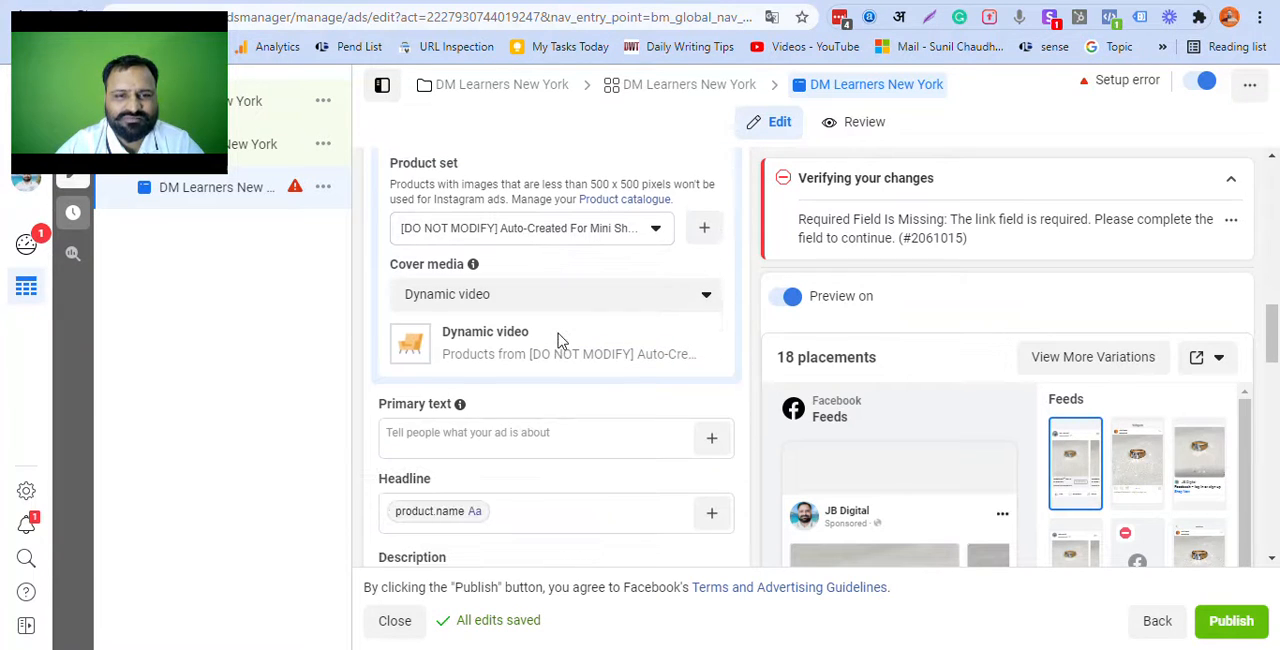
{"action": "scroll", "coordinate": [560, 341], "scroll_direction": "down", "scroll_amount": 2}
{"action": "scroll", "coordinate": [560, 341], "scroll_direction": "up", "scroll_amount": 8}
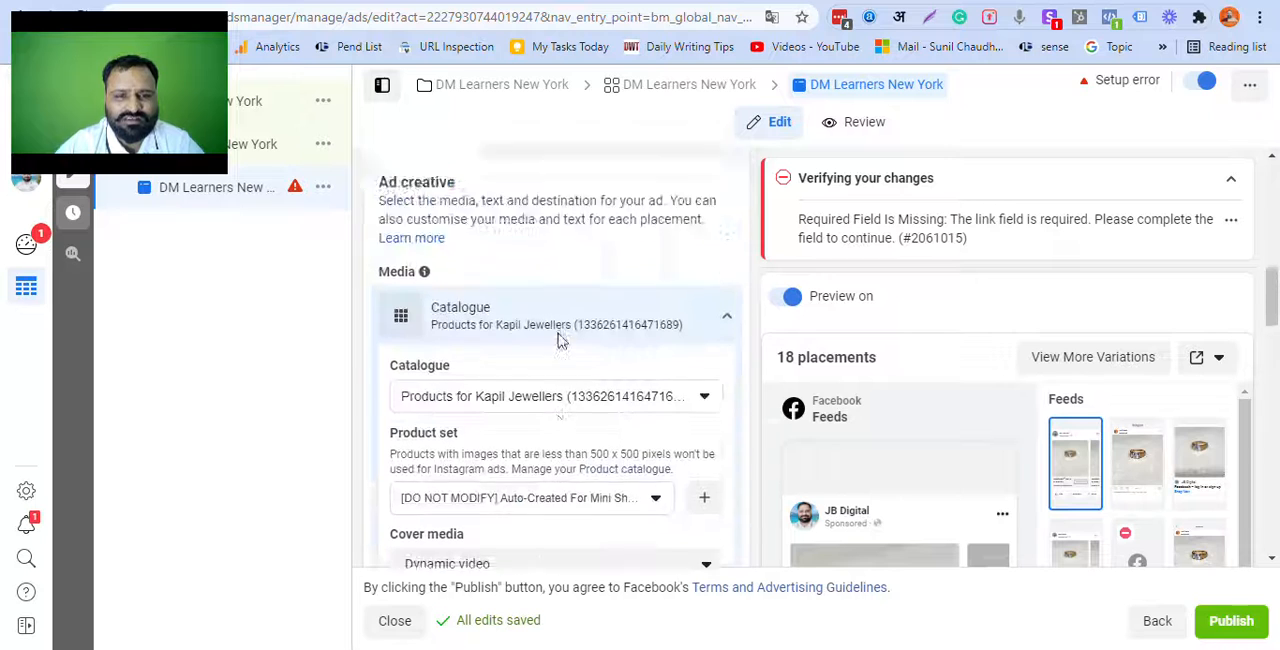
{"action": "scroll", "coordinate": [560, 341], "scroll_direction": "up", "scroll_amount": 4}
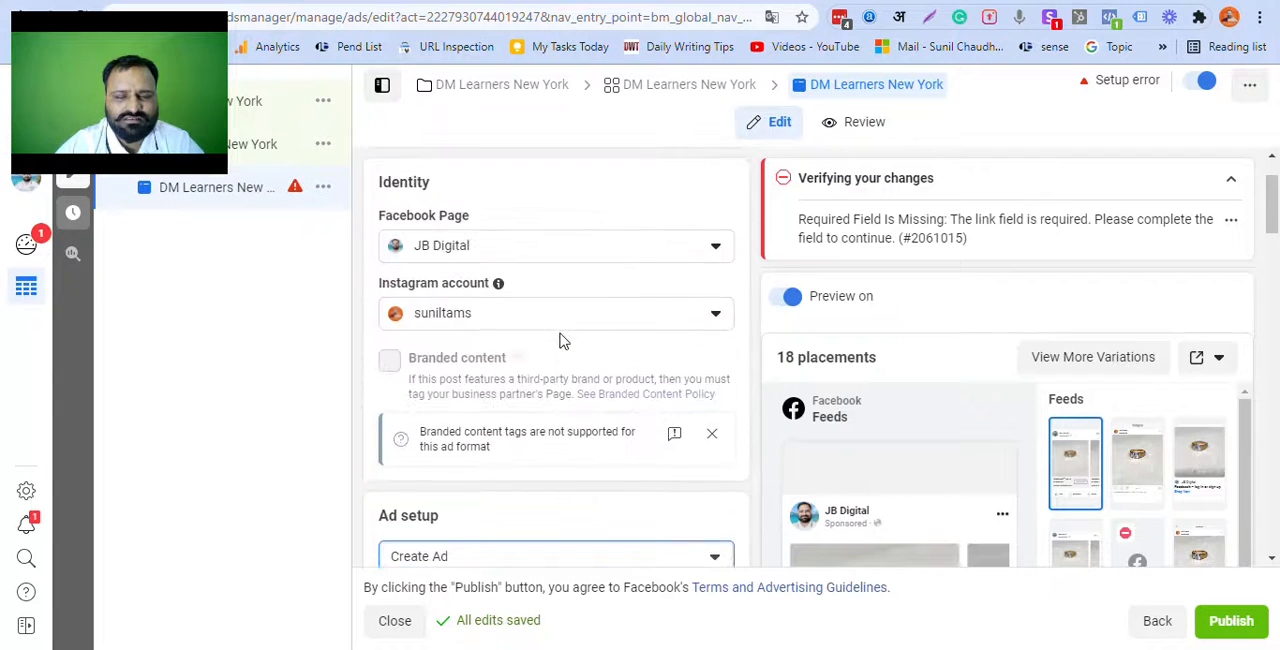
{"action": "scroll", "coordinate": [560, 341], "scroll_direction": "down", "scroll_amount": 7}
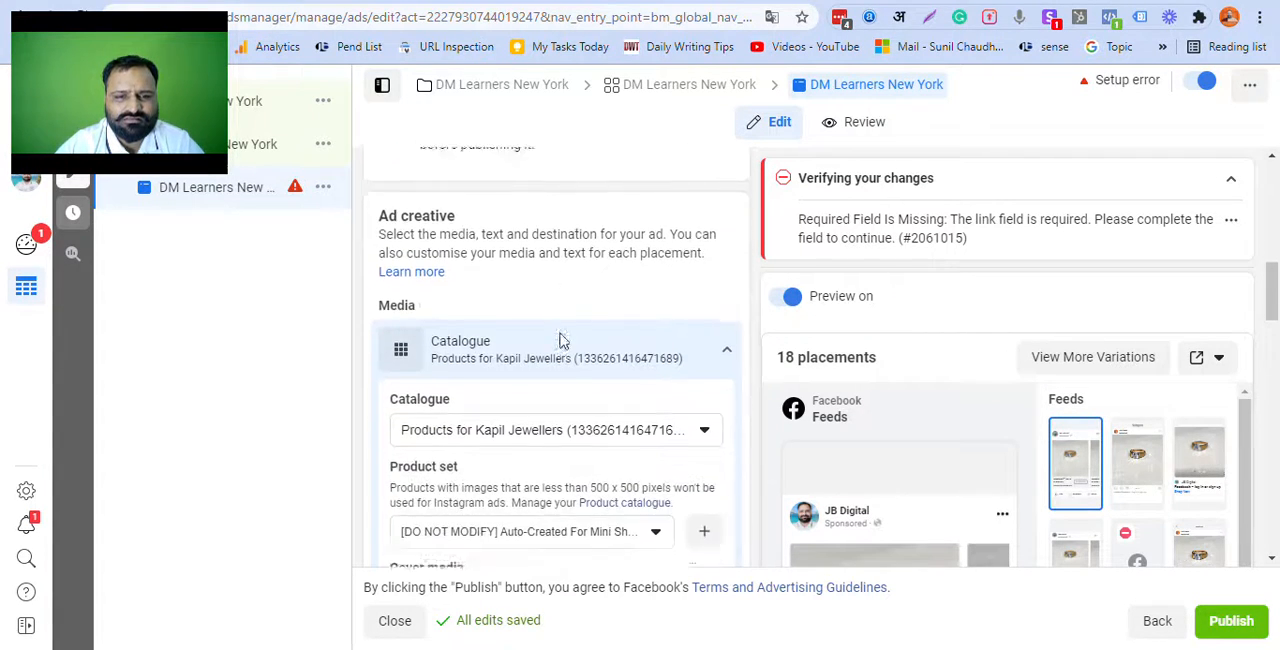
Step: Enter "Learn Digital Marketing with Suniltams Guruji" as the ad's primary text
{"action": "scroll", "coordinate": [560, 341], "scroll_direction": "down", "scroll_amount": 2}
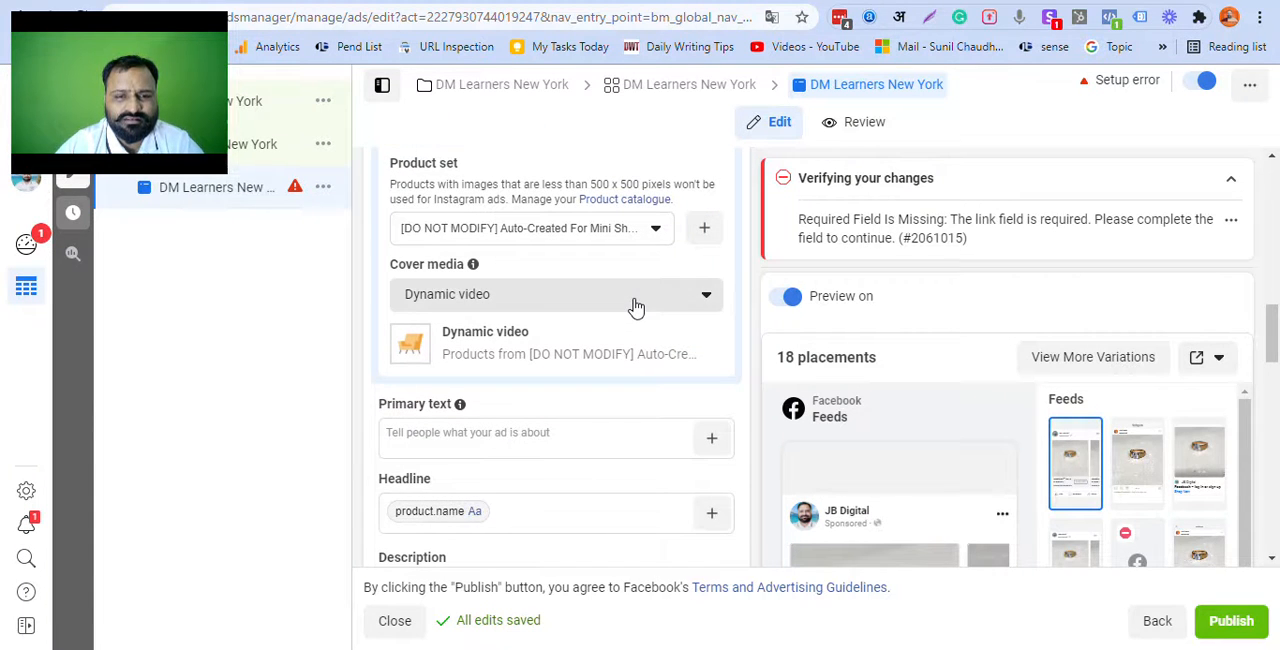
{"action": "scroll", "coordinate": [560, 342], "scroll_direction": "down", "scroll_amount": 1}
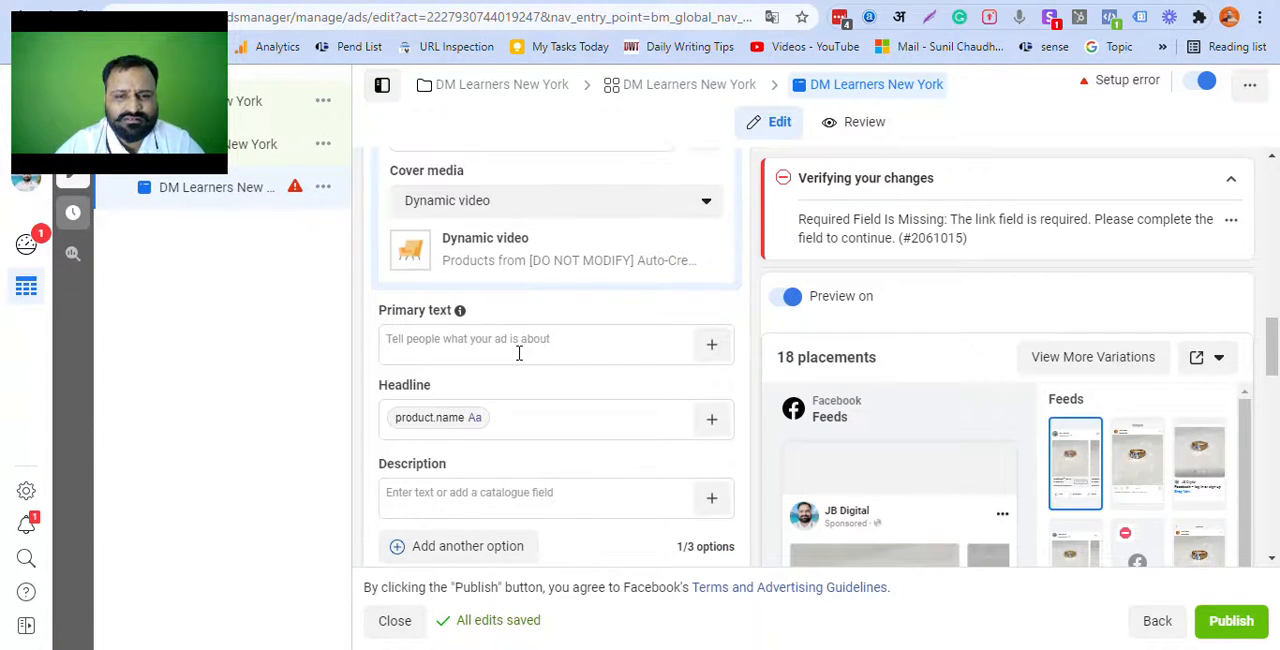
{"action": "left_click", "coordinate": [519, 352]}
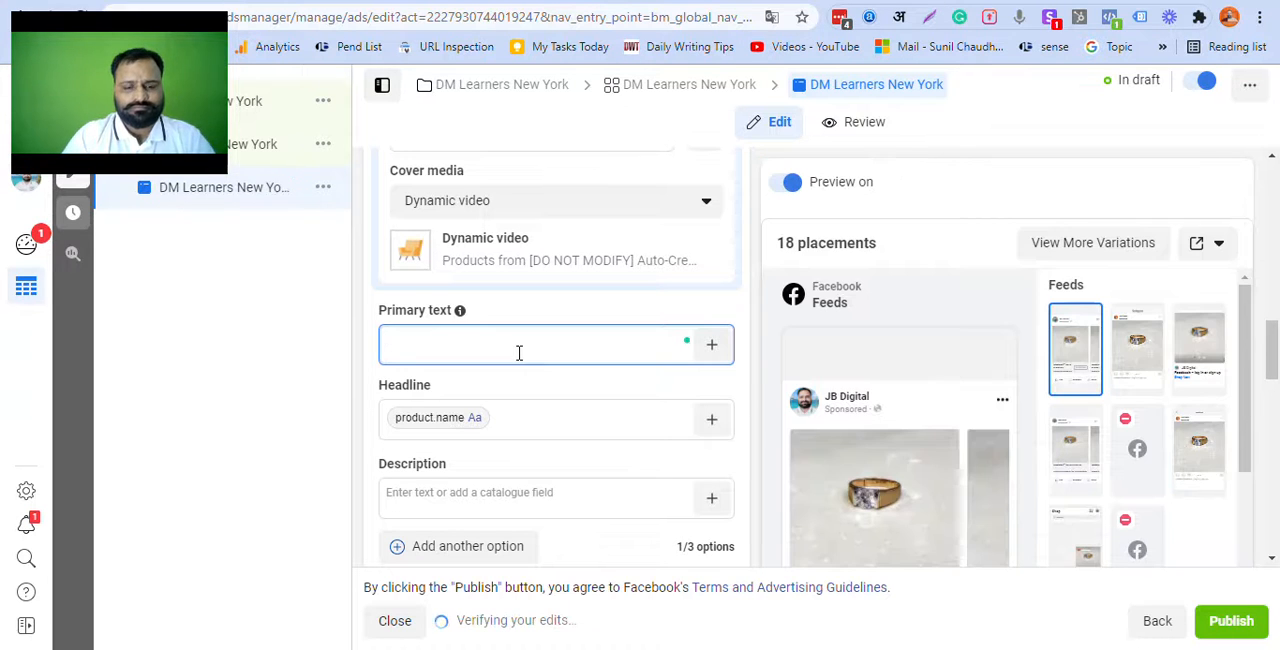
{"action": "type", "text": "Digita"}
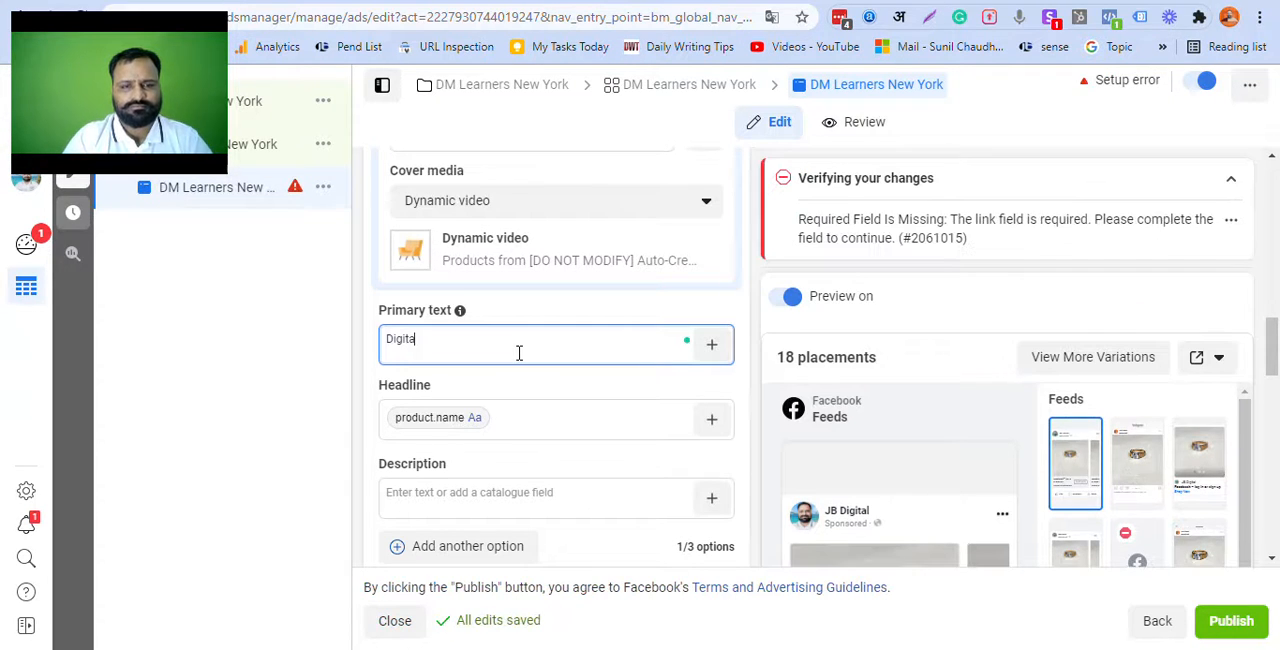
{"action": "key", "text": "BackSpace"}
{"action": "key", "text": "BackSpace"}
{"action": "key", "text": "BackSpace"}
{"action": "key", "text": "BackSpace"}
{"action": "key", "text": "BackSpace"}
{"action": "key", "text": "BackSpace"}
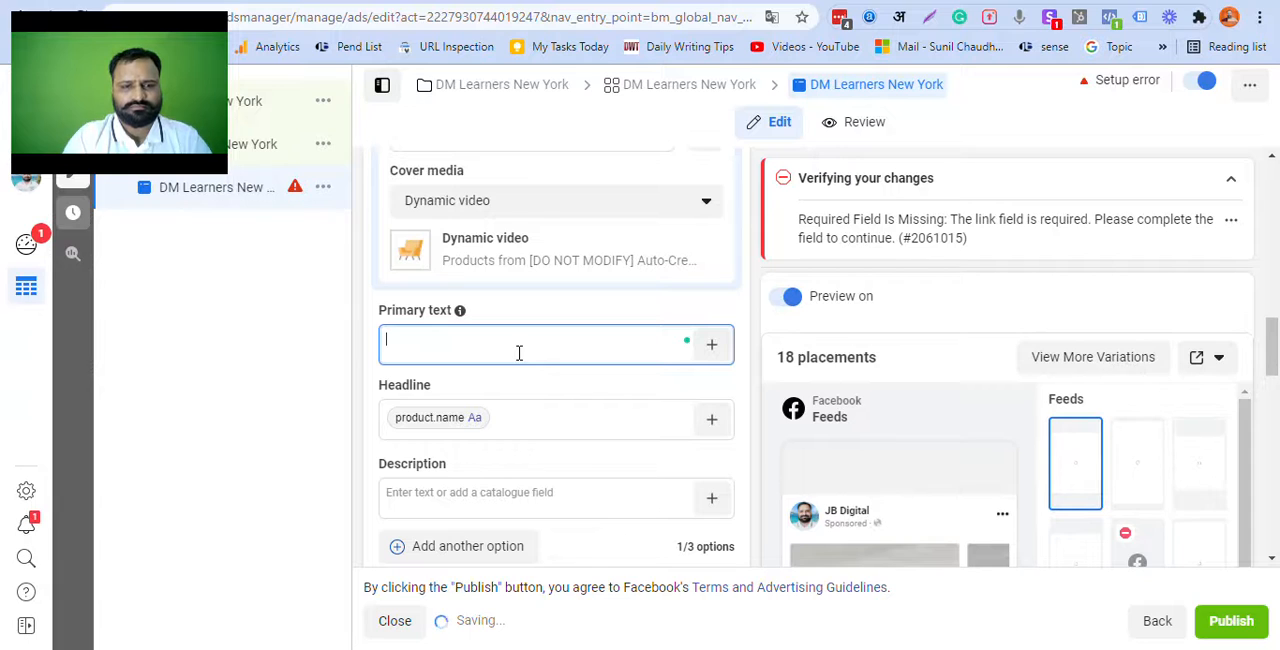
{"action": "type", "text": "Learn "}
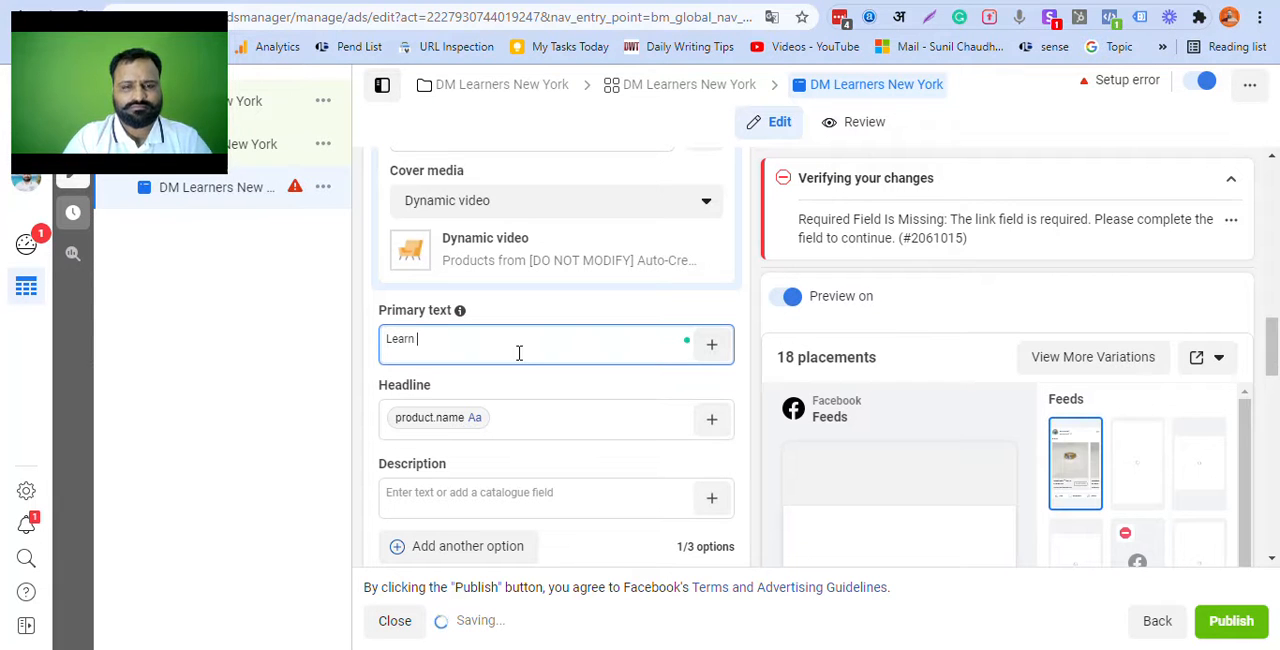
{"action": "type", "text": "Digital "}
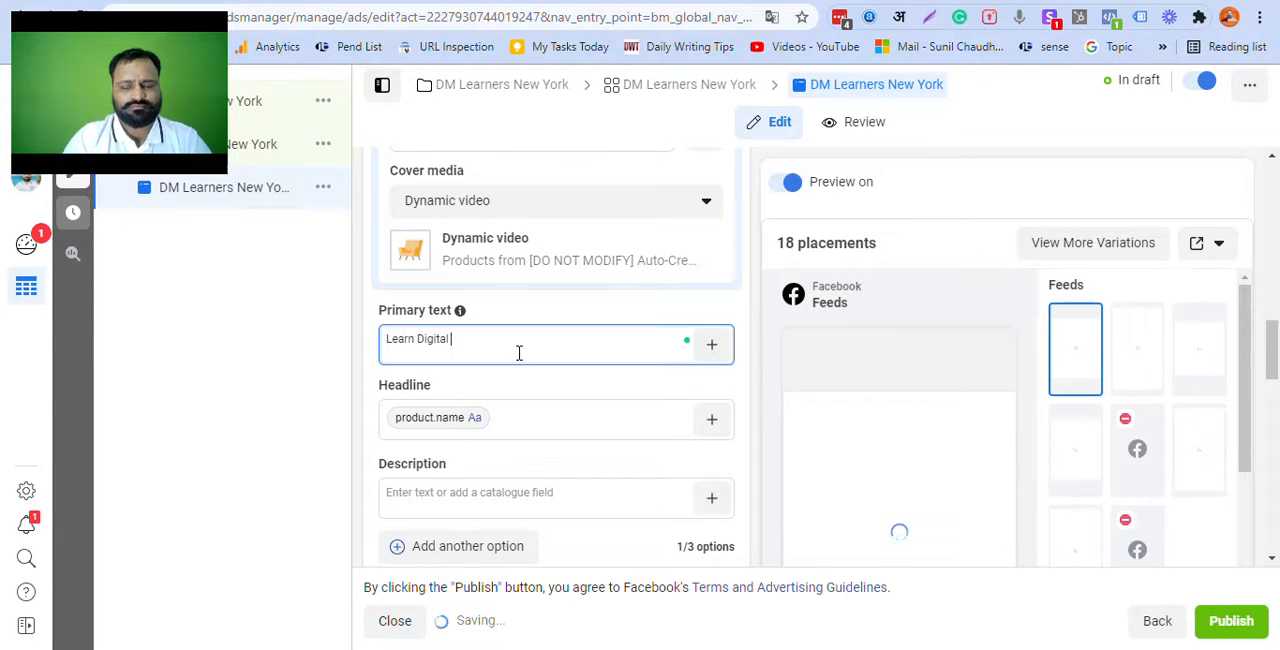
{"action": "type", "text": "Marketing with Sun"}
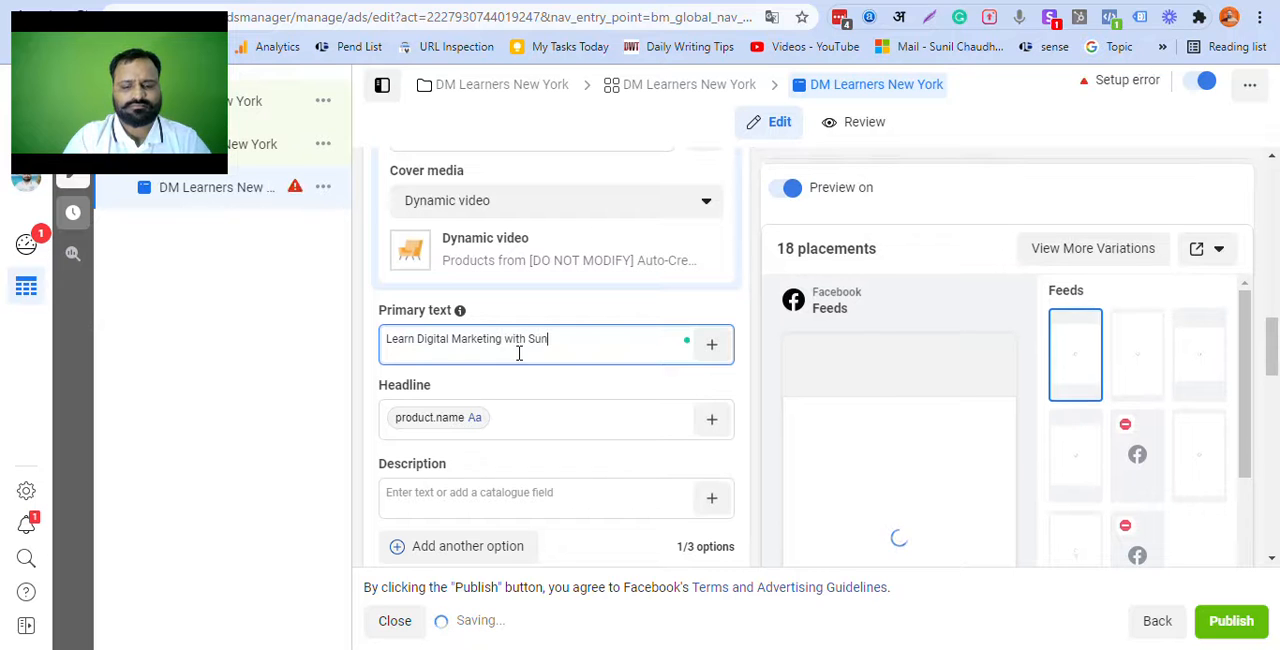
{"action": "type", "text": "ilams Guruji"}
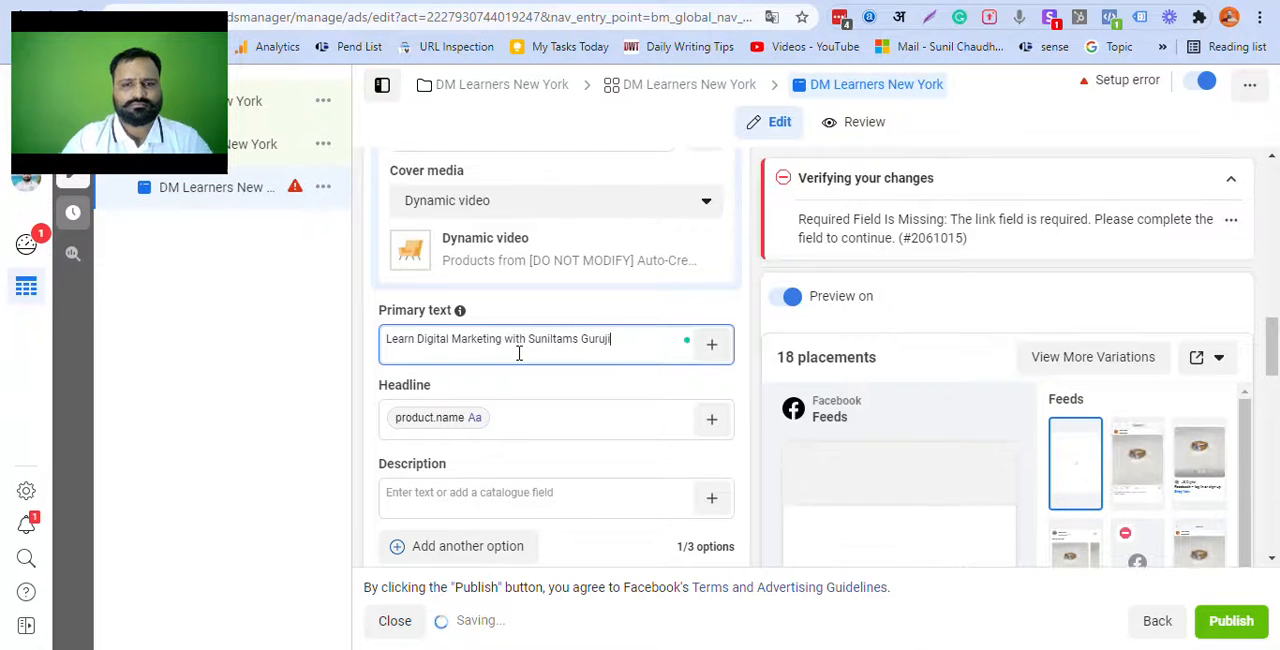
Step: Replace the product name placeholder in the ad's headline with "Digital Marketing Internship"
{"action": "left_click", "coordinate": [527, 422]}
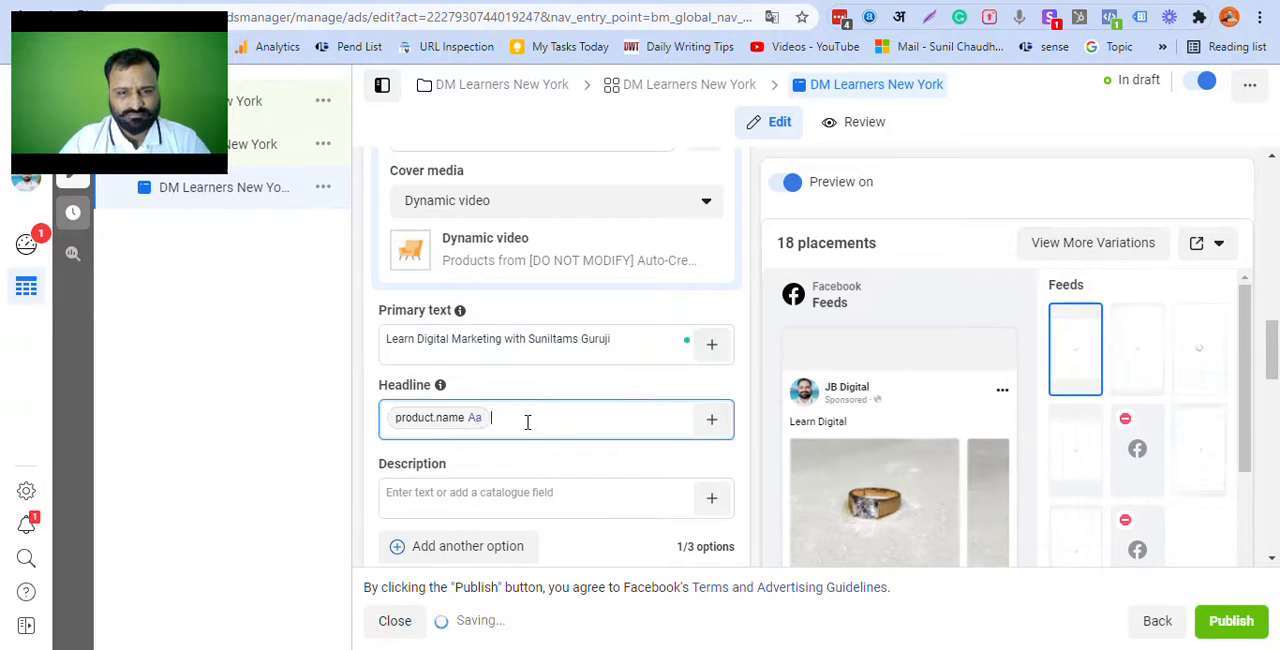
{"action": "key", "text": "BackSpace"}
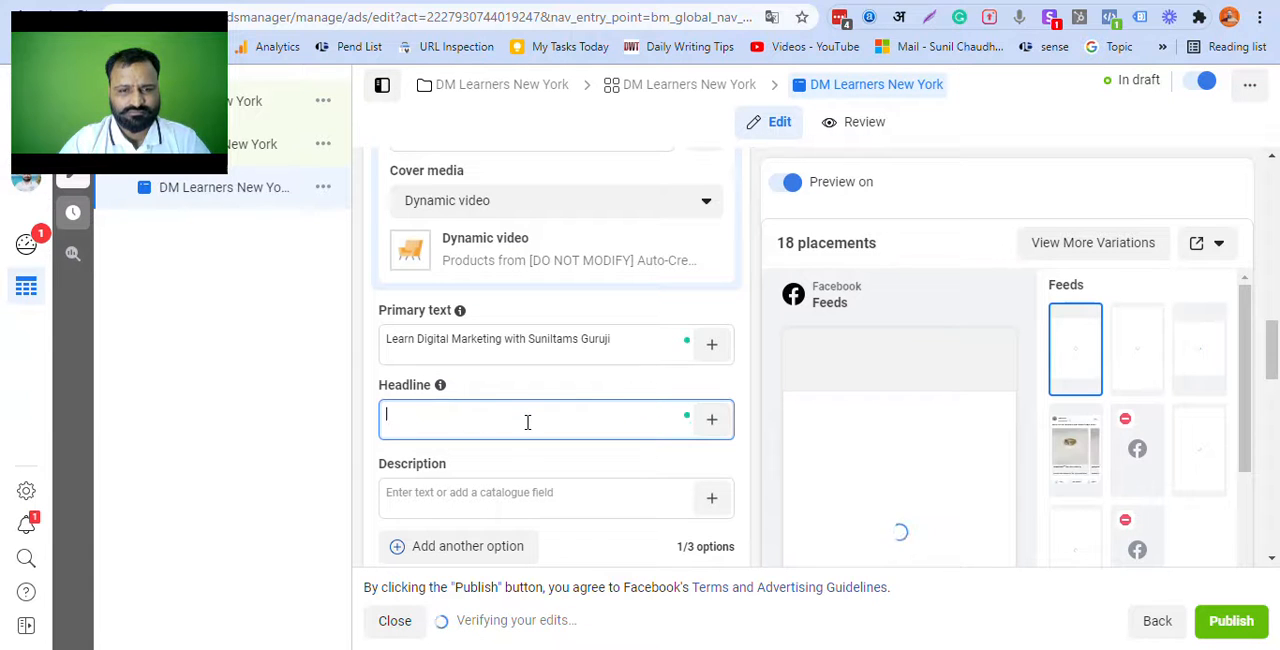
{"action": "type", "text": "Digital Marketing"}
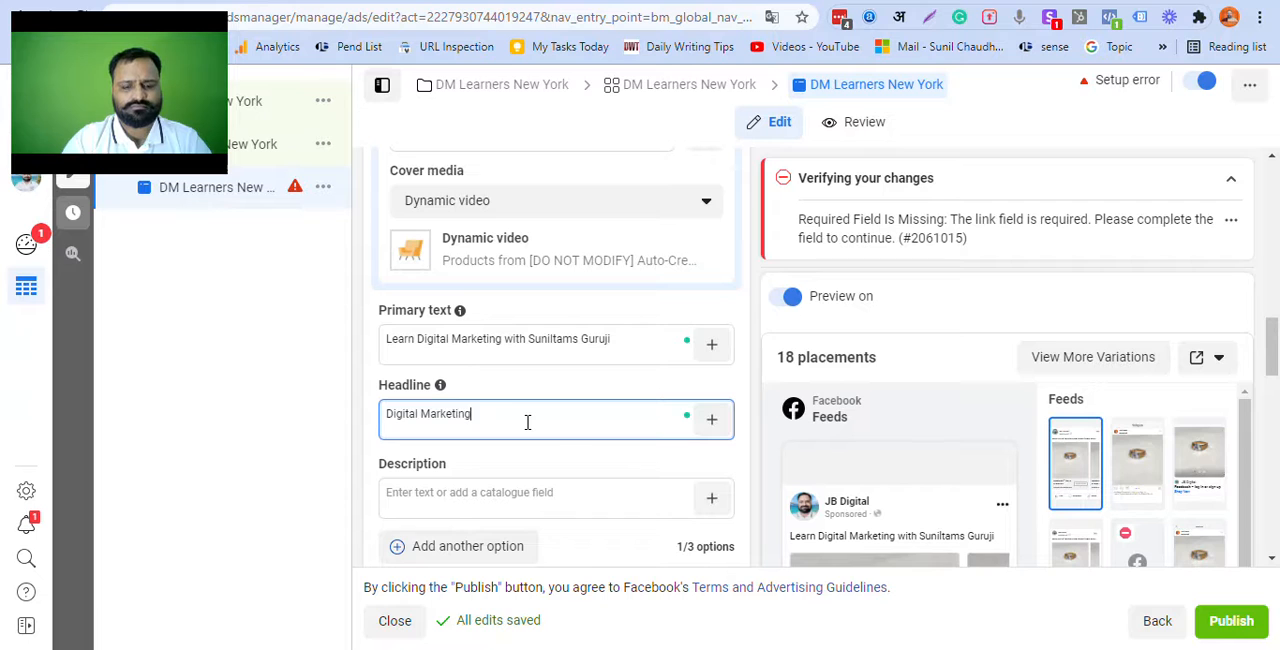
{"action": "type", "text": " Internship"}
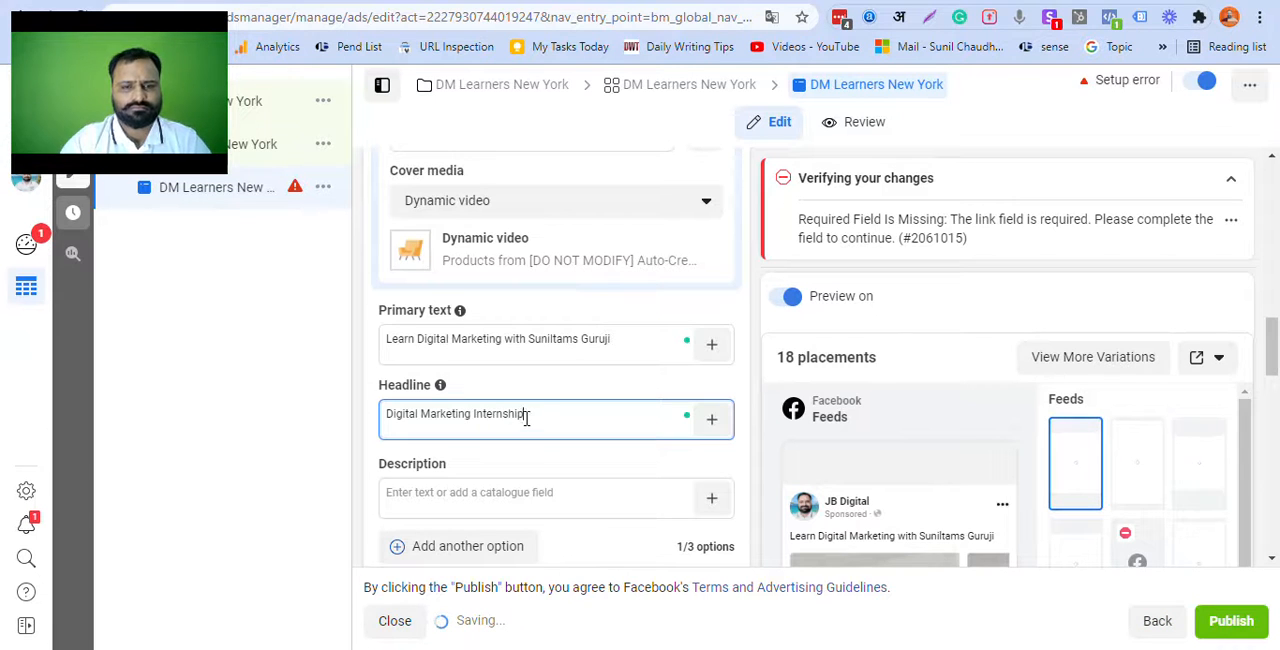
Step: Replace "Internship" in the ad's headline so that it reads "Digital Marketing Course"
{"action": "double_click", "coordinate": [510, 420]}
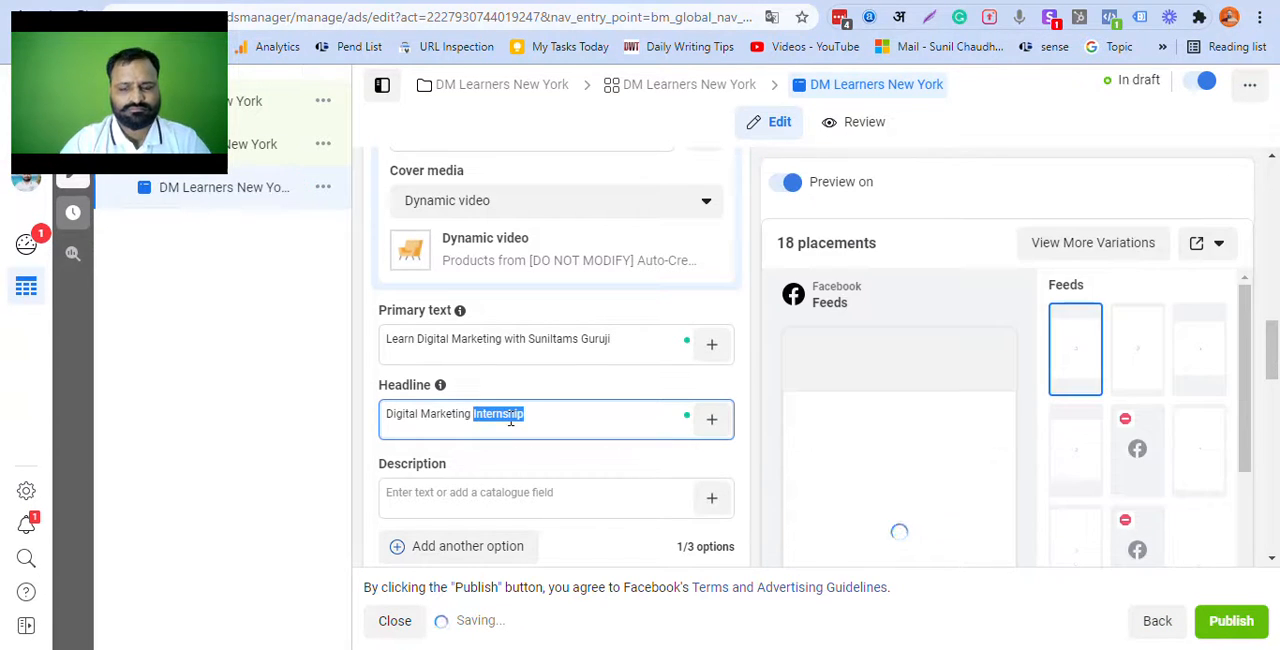
{"action": "key", "text": "BackSpace"}
{"action": "type", "text": "Cou"}
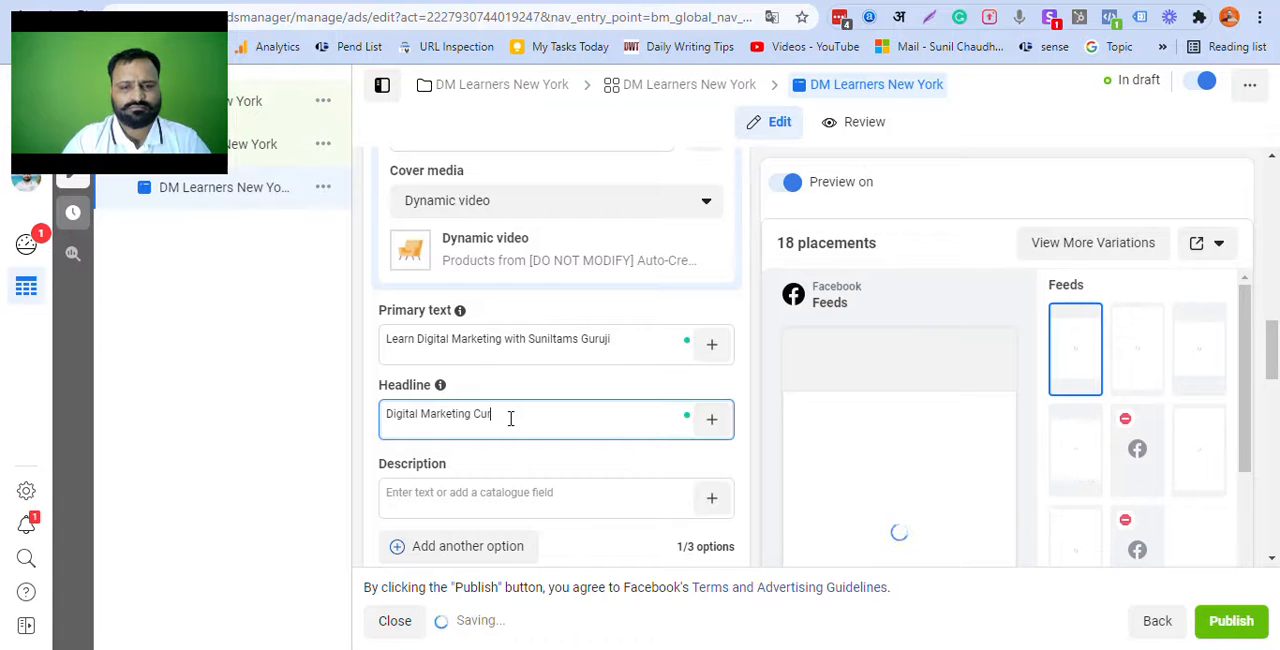
{"action": "key", "text": "BackSpace"}
{"action": "type", "text": "ourse"}
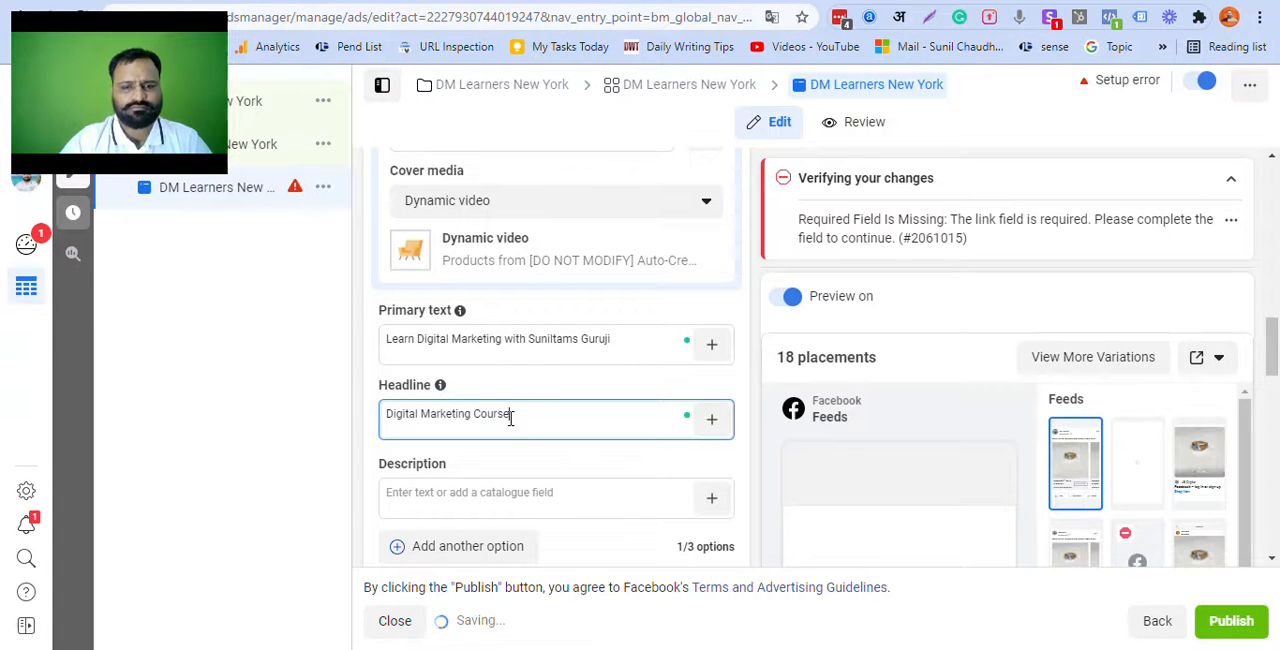
Step: Copy the headline into the ad's description and extend it with "with Personal mentorship and complete support"
{"action": "key", "text": "ctrl+a"}
{"action": "key", "text": "ctrl+c"}
{"action": "left_click", "coordinate": [505, 497]}
{"action": "key", "text": "ctrl+v"}
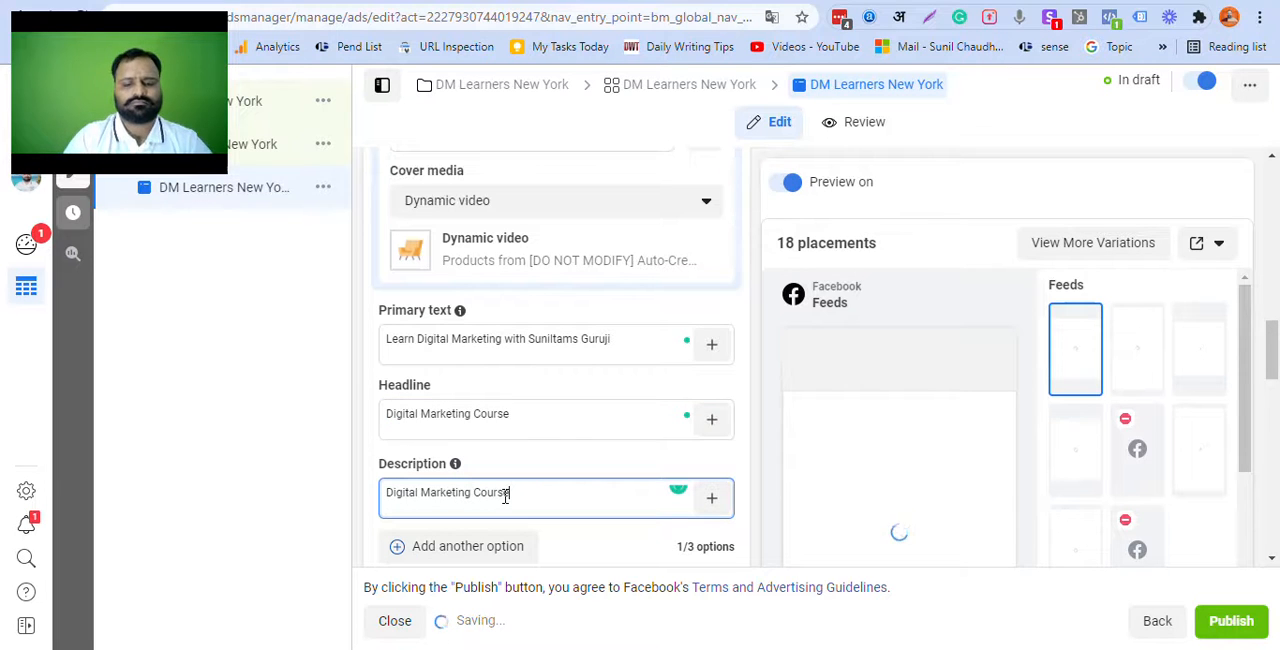
{"action": "type", "text": "with Personal"}
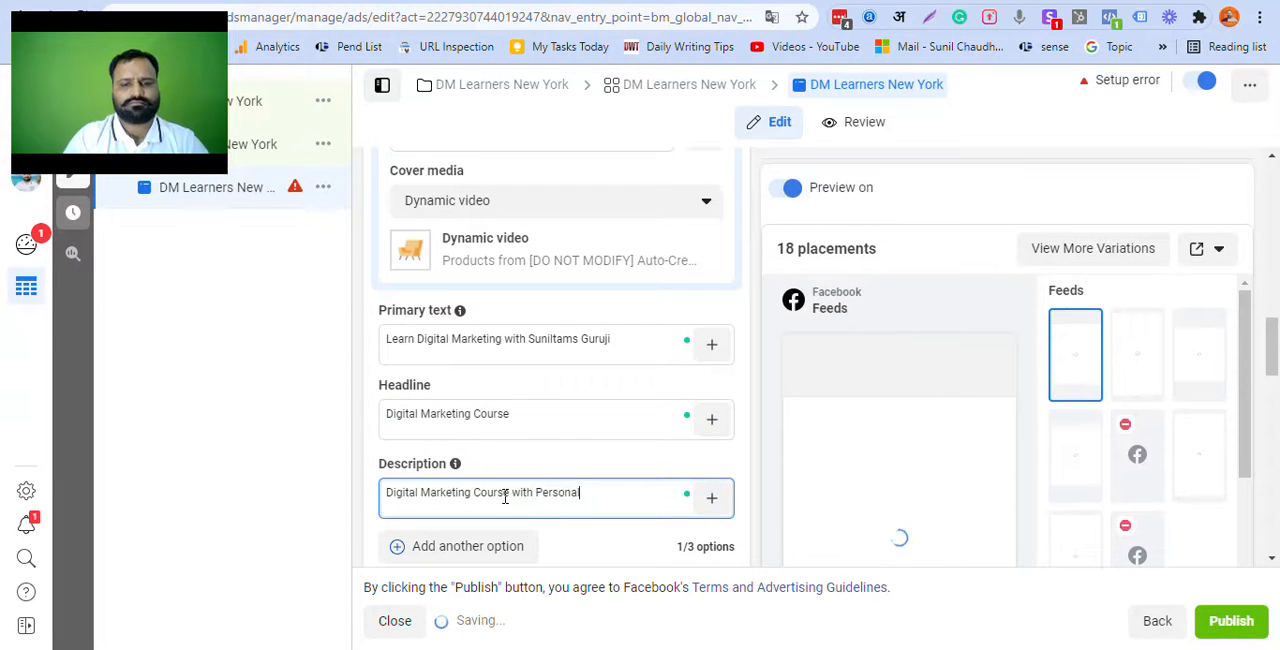
{"action": "type", "text": " mentors"}
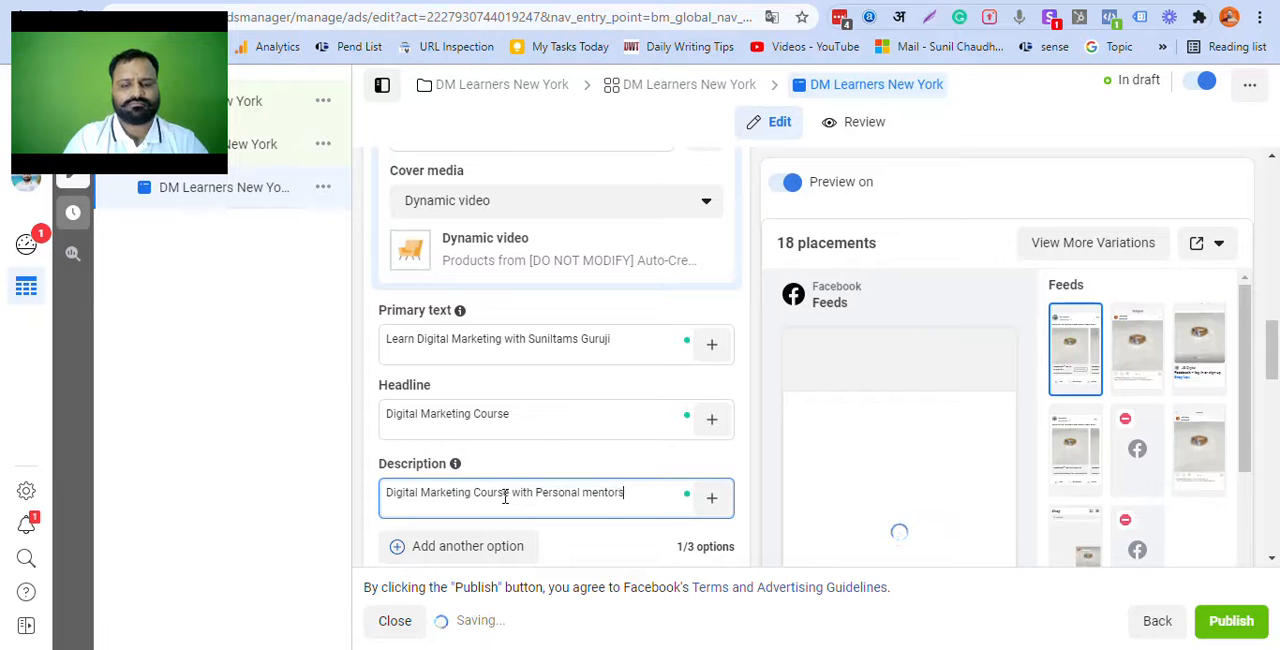
{"action": "type", "text": "hip "}
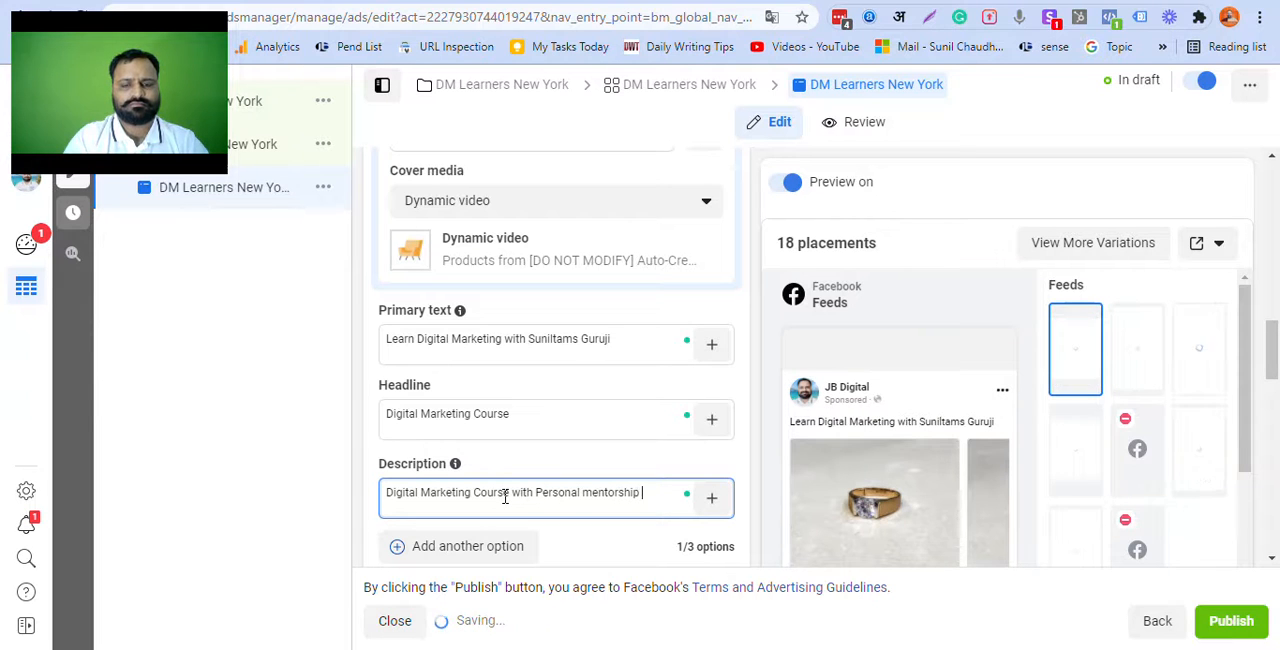
{"action": "type", "text": "and comlete support"}
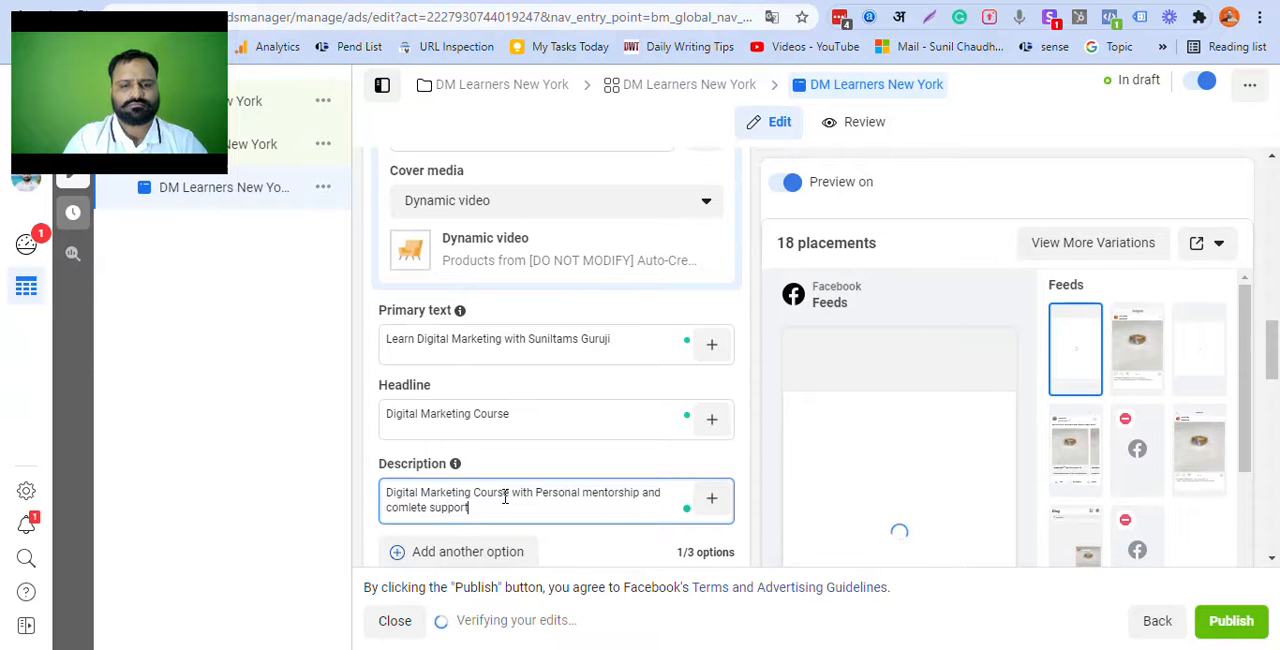
{"action": "type", "text": "tical"}
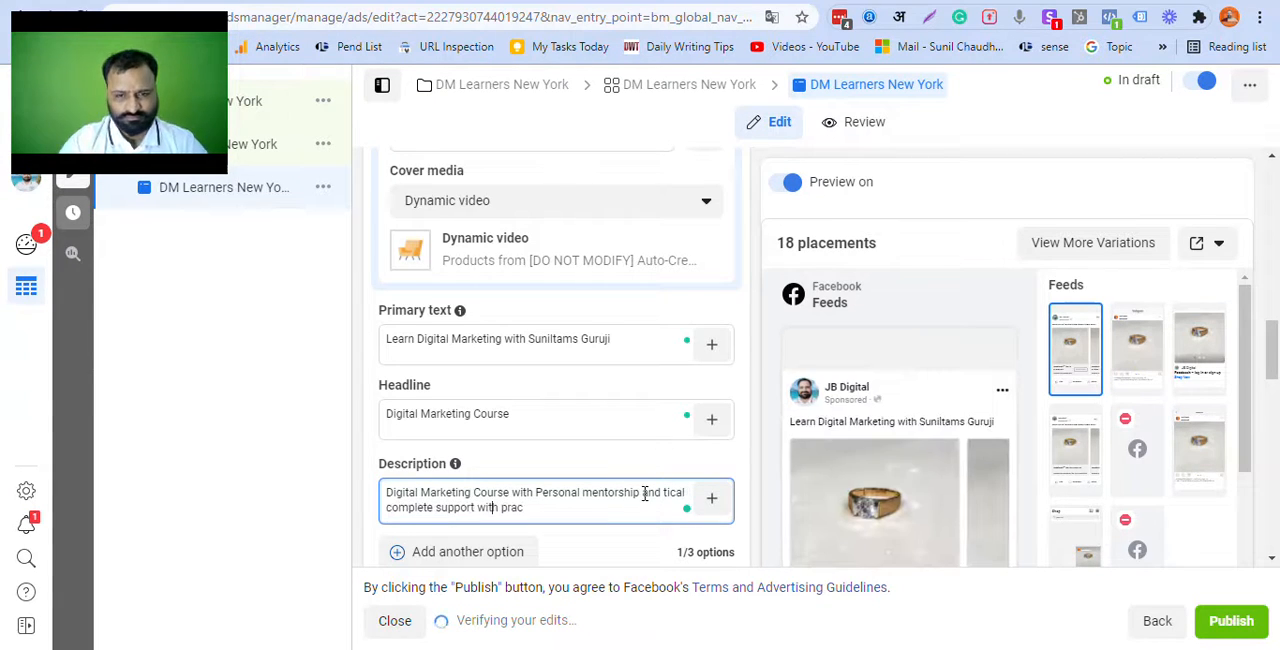
Step: Rewrite the description's ending after "Personal mentorship" as "and complete support with practical and logical implementation tactics"
{"action": "left_click_drag", "start_coordinate": [643, 493], "coordinate": [656, 518]}
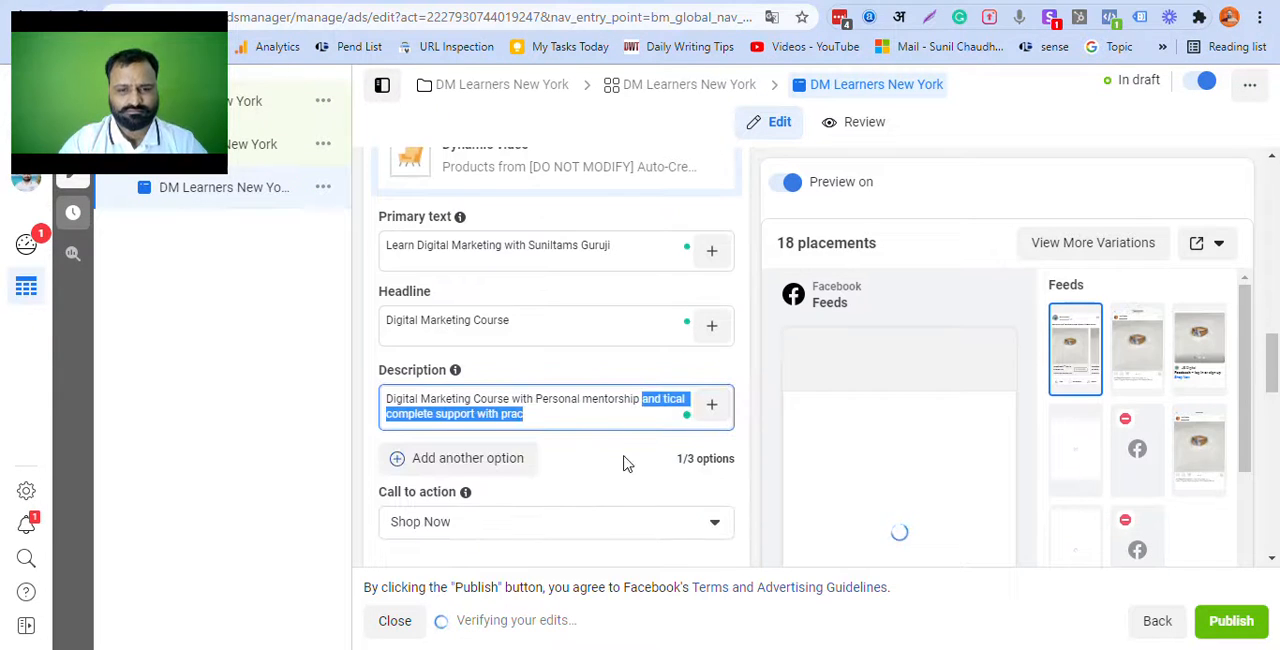
{"action": "key", "text": "BackSpace"}
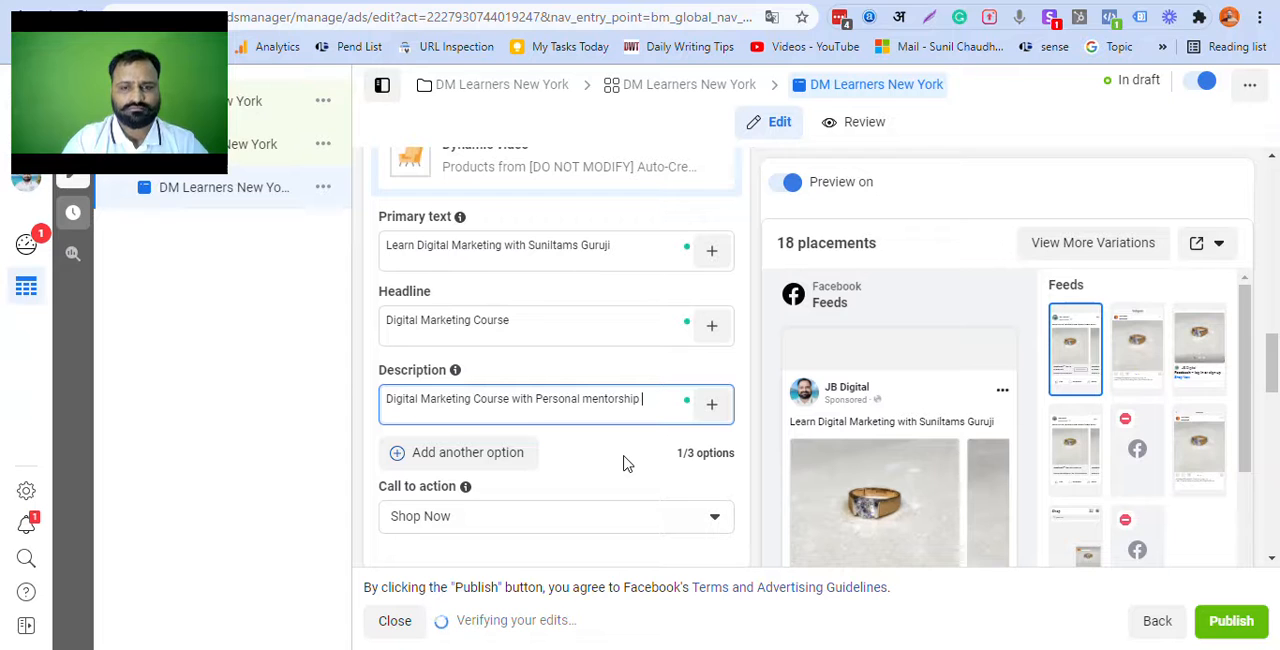
{"action": "type", "text": "and com"}
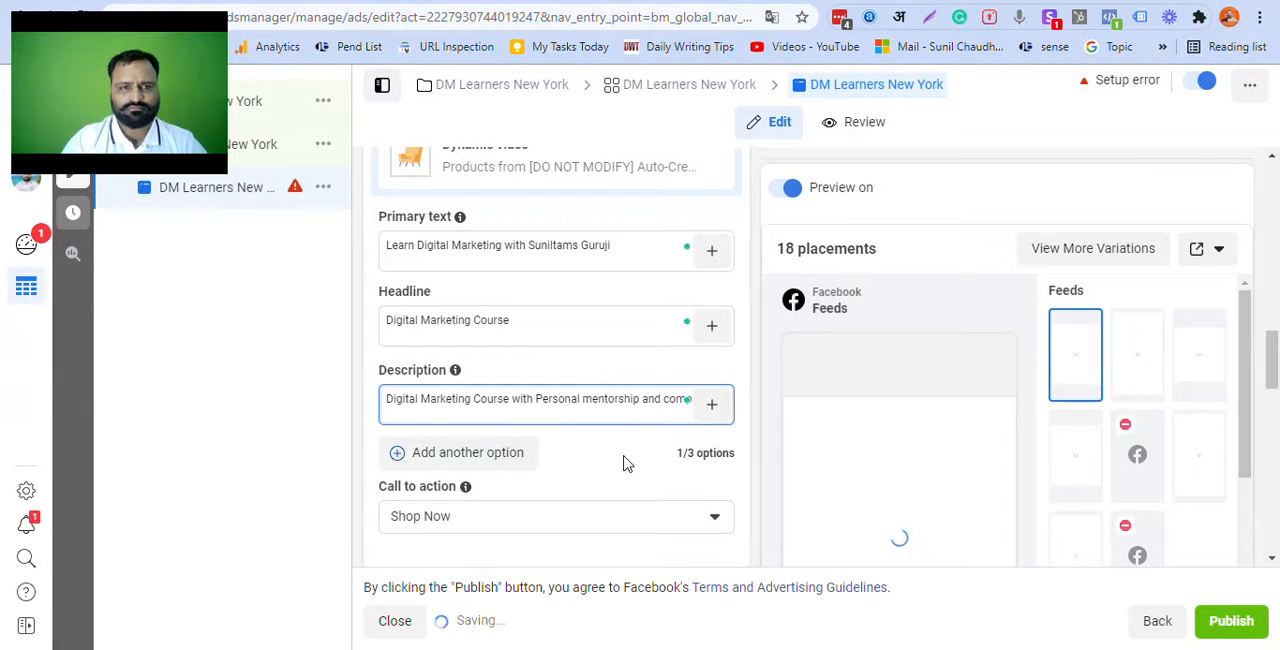
{"action": "type", "text": "plete support wi"}
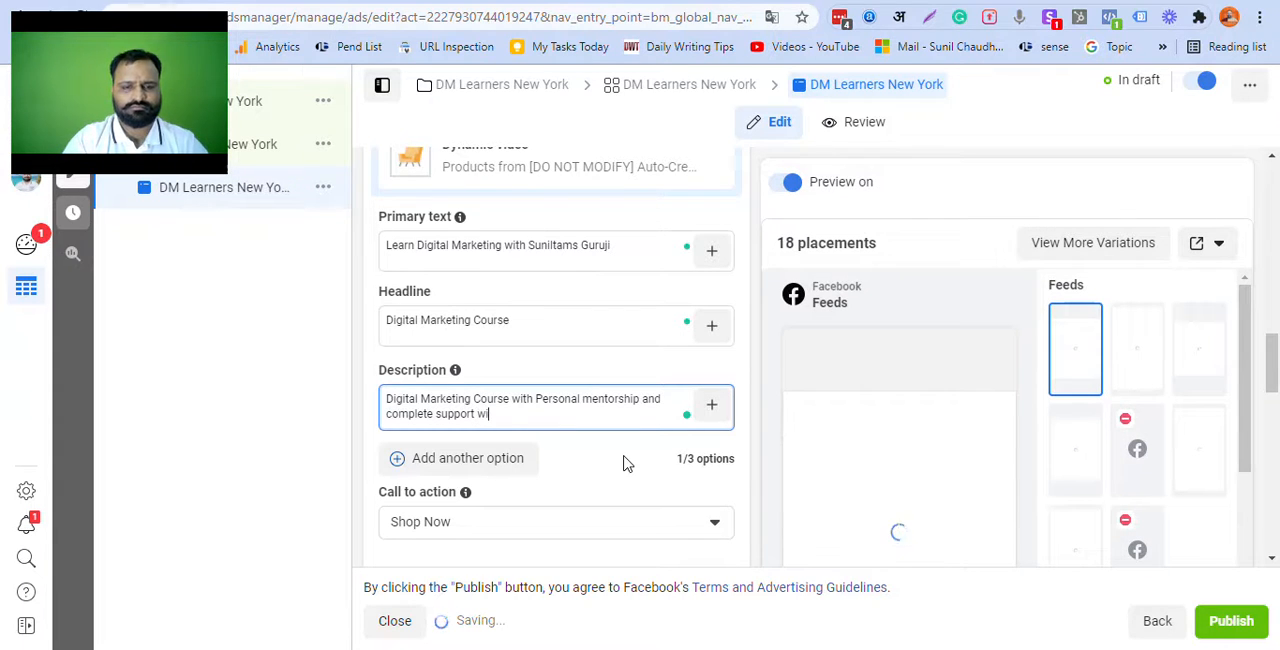
{"action": "type", "text": "th practical"}
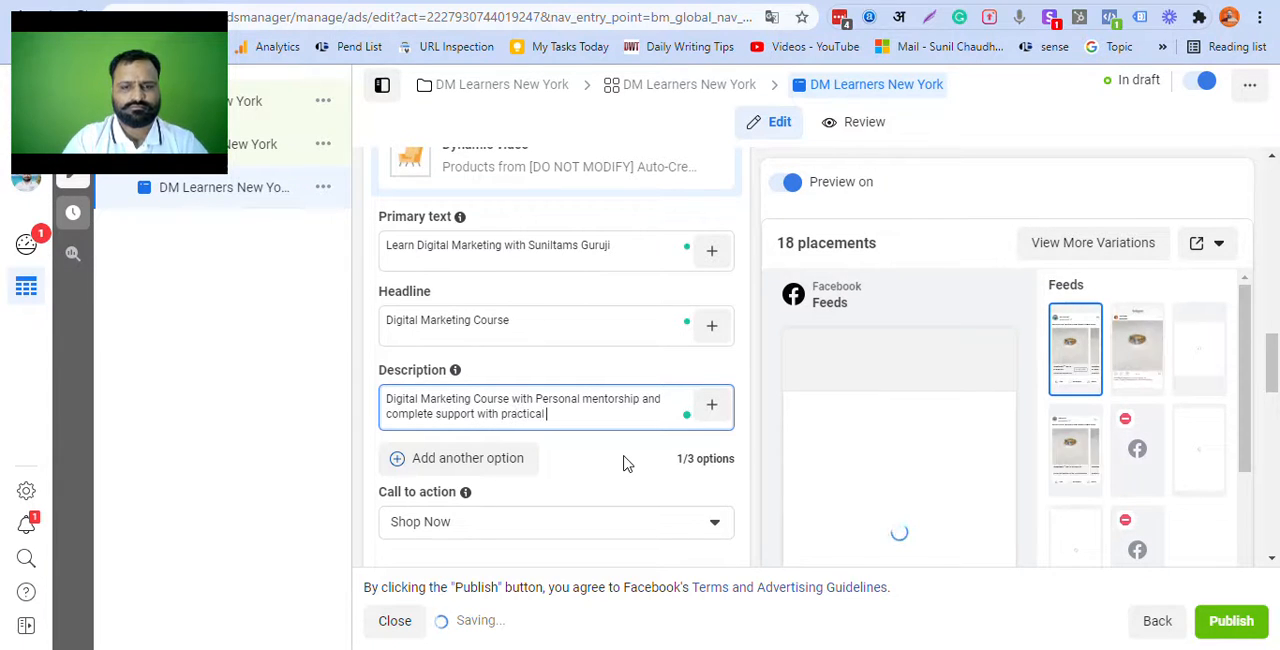
{"action": "type", "text": " and "}
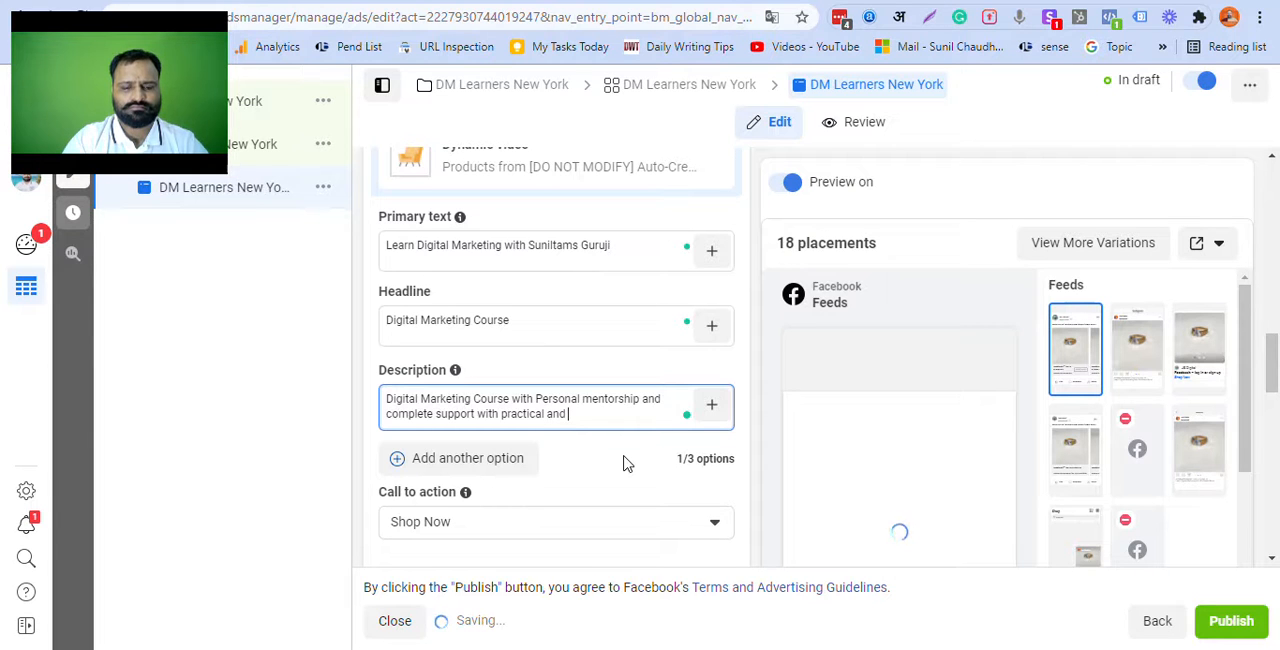
{"action": "type", "text": "logical implementation"}
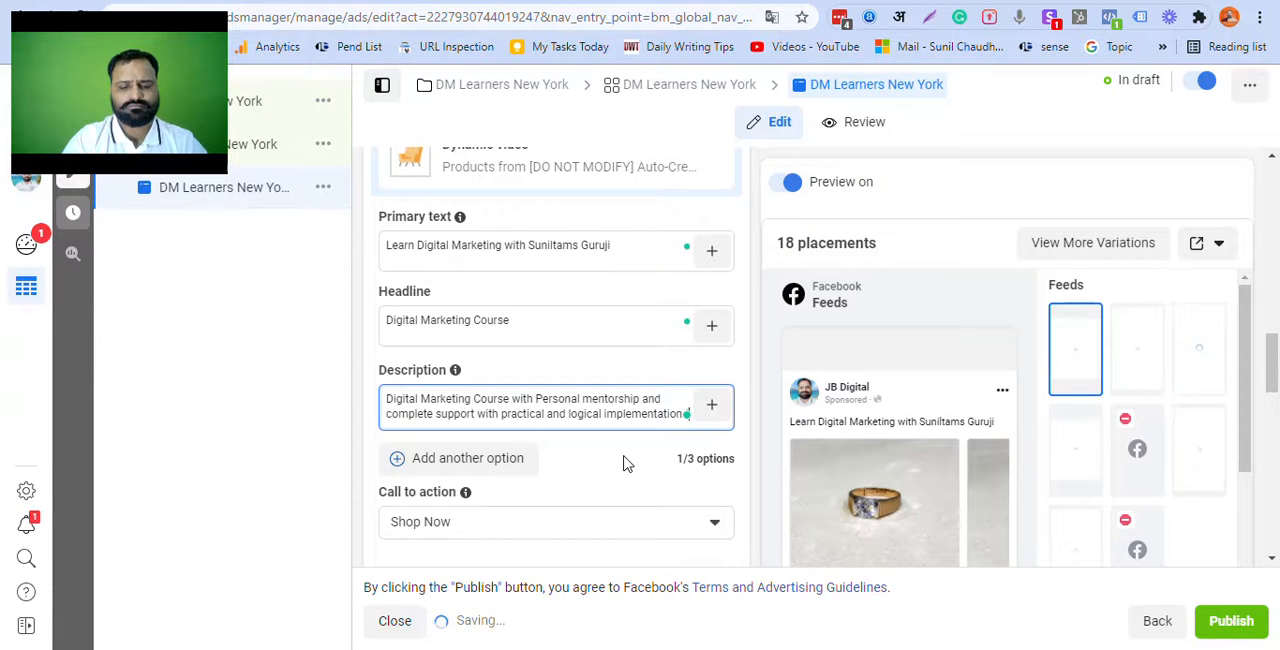
{"action": "type", "text": " tatio"}
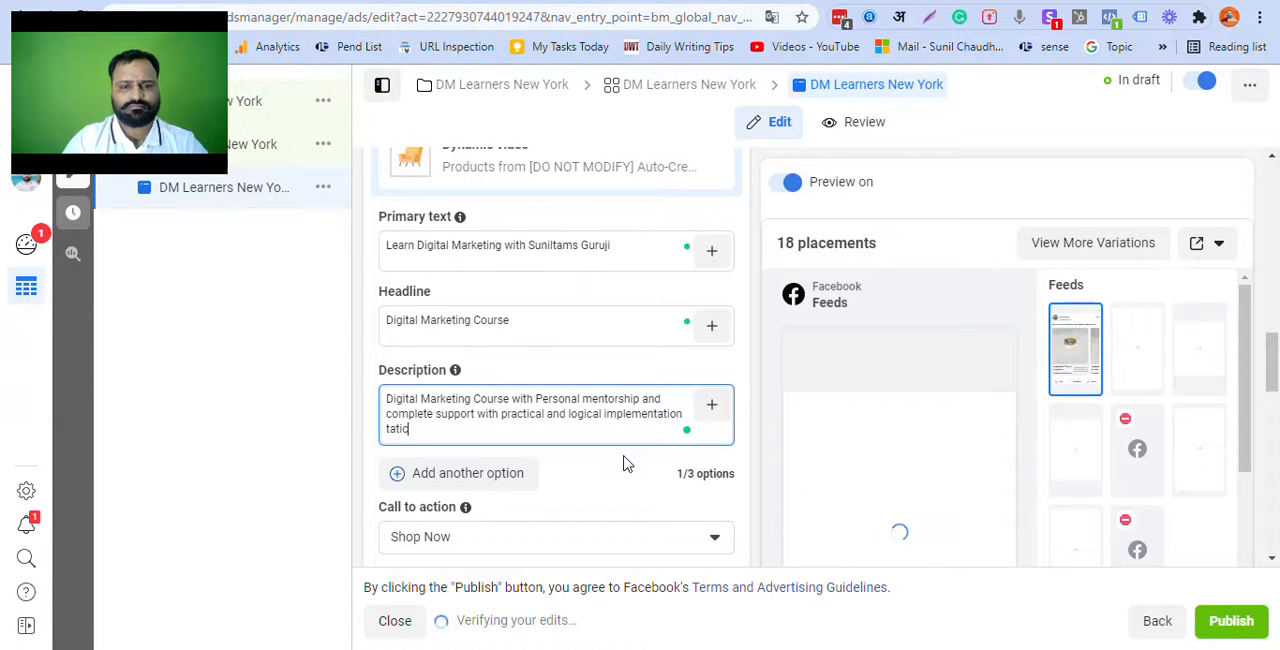
{"action": "type", "text": "ct"}
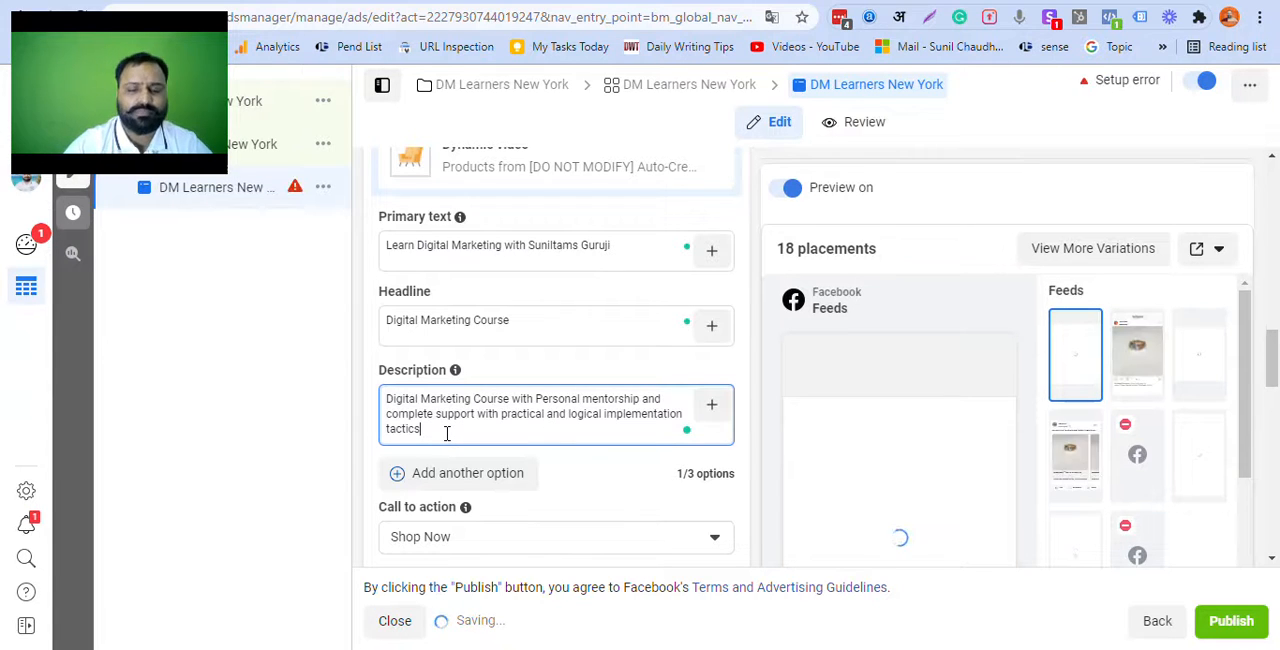
Step: Change the ad's call to action to Learn More
{"action": "scroll", "coordinate": [448, 441], "scroll_direction": "down", "scroll_amount": 1}
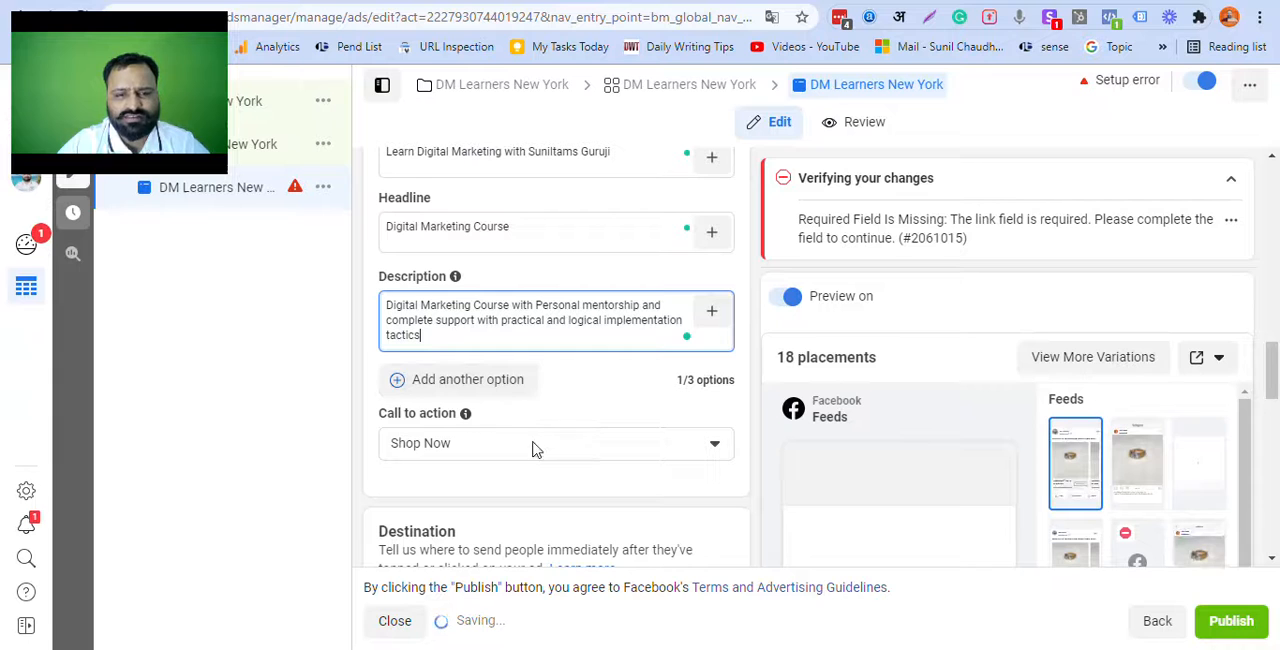
{"action": "left_click", "coordinate": [530, 449]}
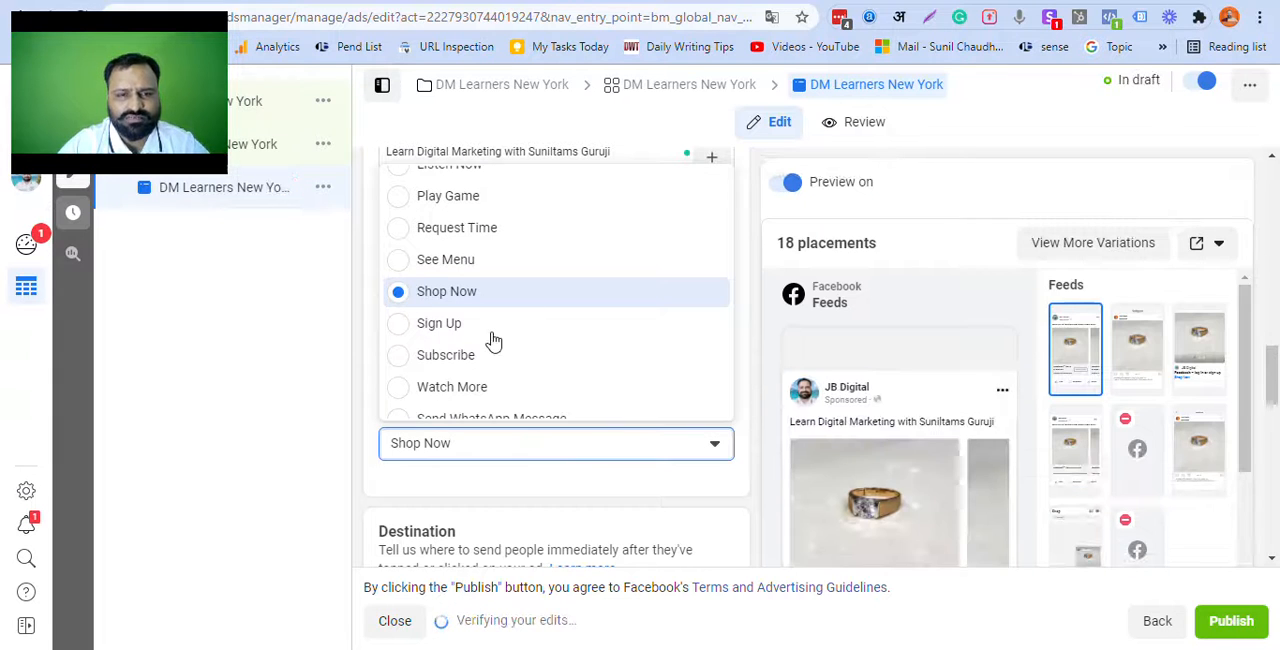
{"action": "scroll", "coordinate": [505, 348], "scroll_direction": "down", "scroll_amount": 1}
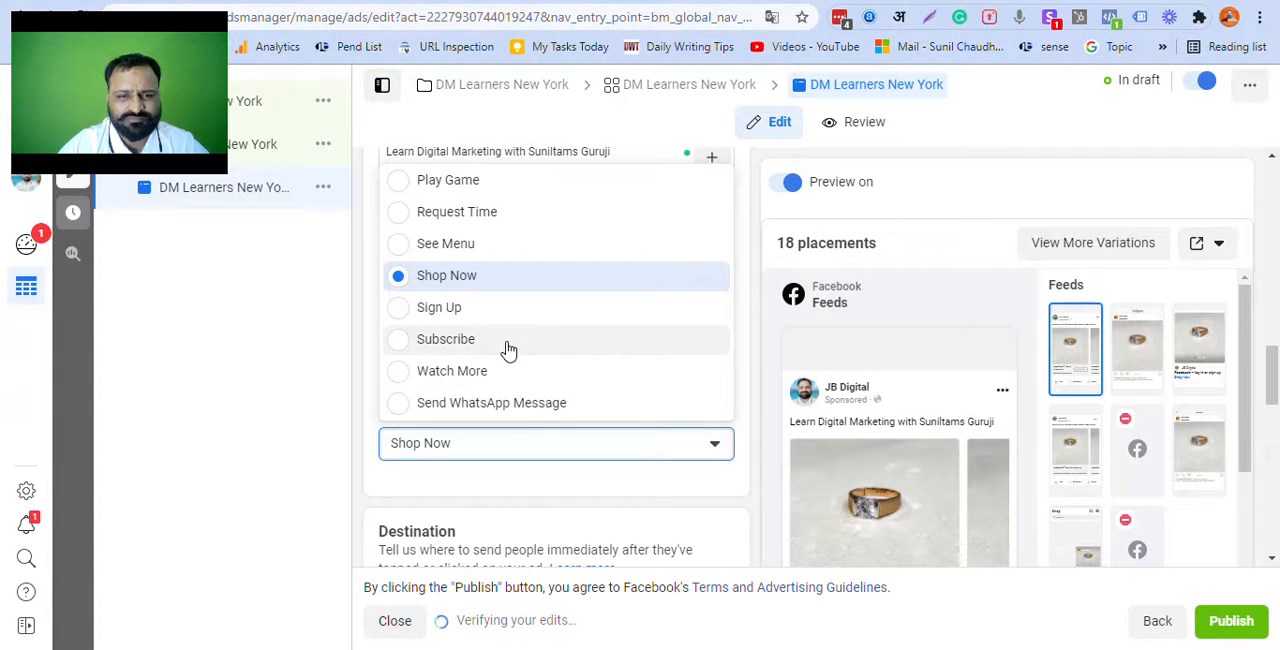
{"action": "scroll", "coordinate": [508, 349], "scroll_direction": "up", "scroll_amount": 1}
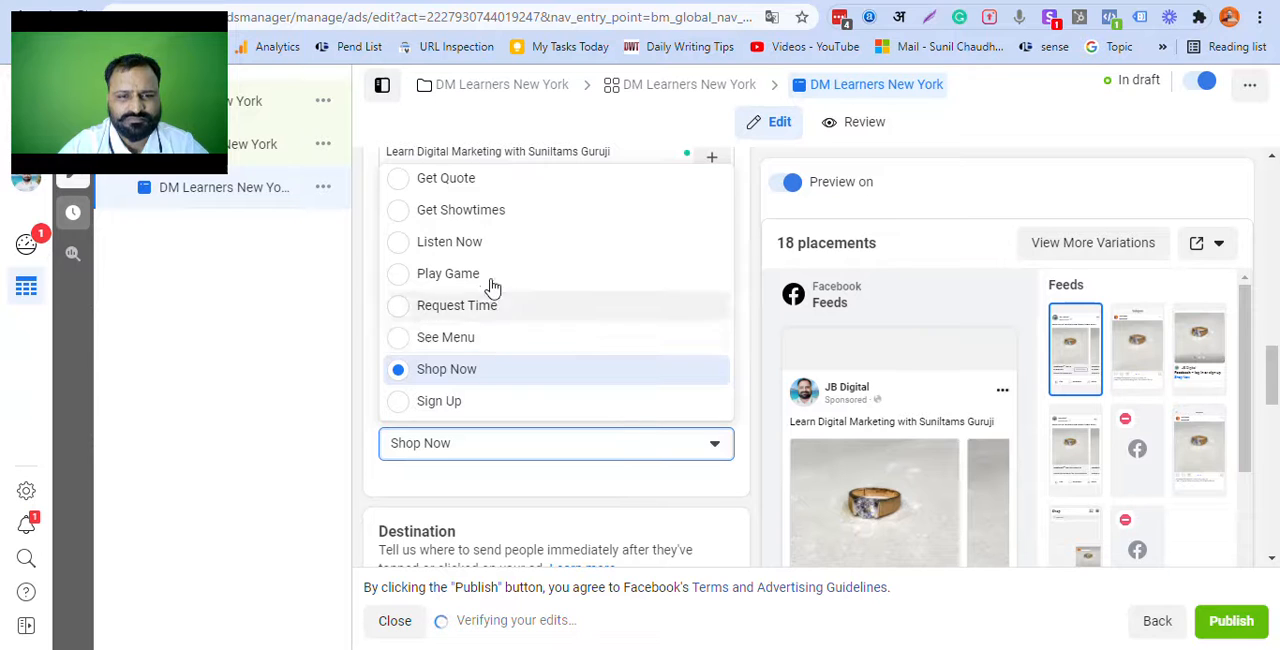
{"action": "scroll", "coordinate": [505, 296], "scroll_direction": "up", "scroll_amount": 1}
{"action": "scroll", "coordinate": [505, 296], "scroll_direction": "up", "scroll_amount": 1}
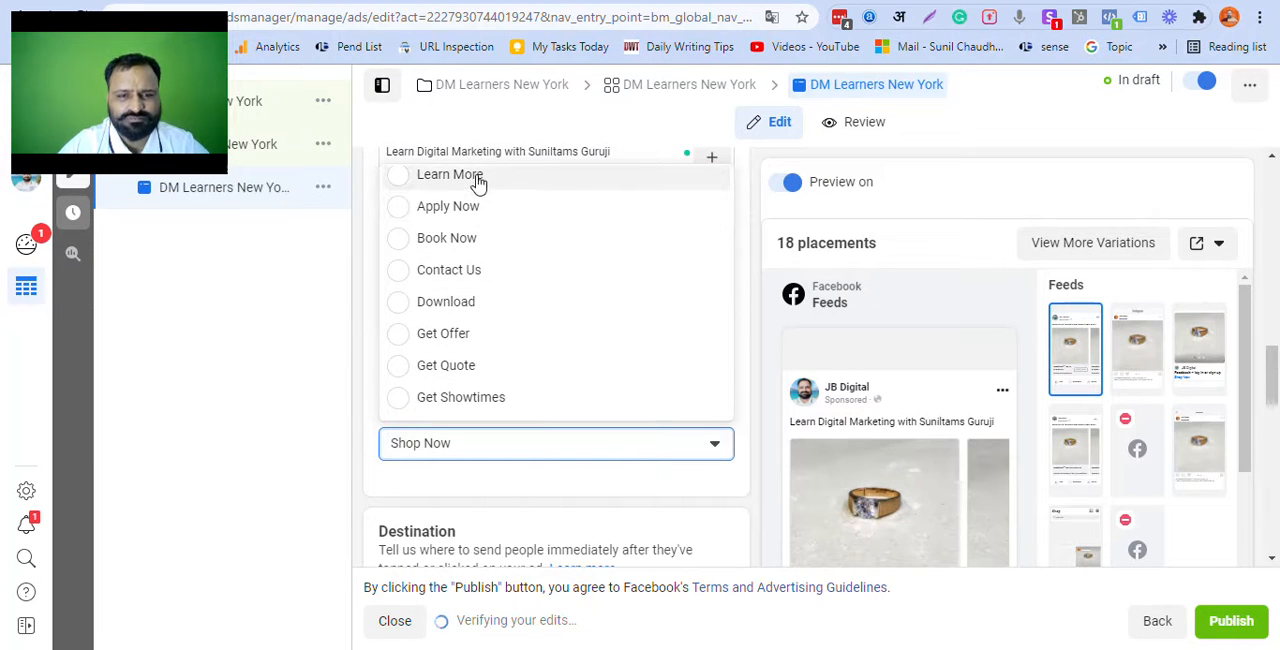
{"action": "left_click", "coordinate": [478, 176]}
Step: Open the Website URL of the ad's destination for editing
{"action": "scroll", "coordinate": [495, 460], "scroll_direction": "down", "scroll_amount": 1}
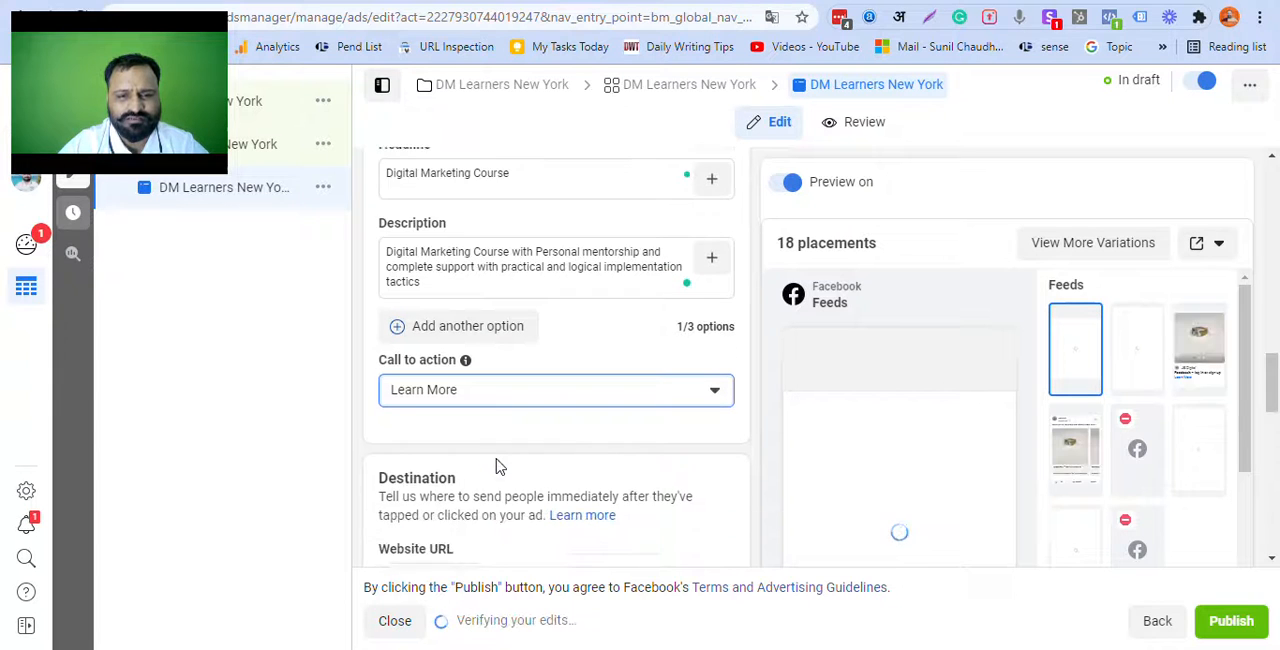
{"action": "scroll", "coordinate": [497, 458], "scroll_direction": "down", "scroll_amount": 2}
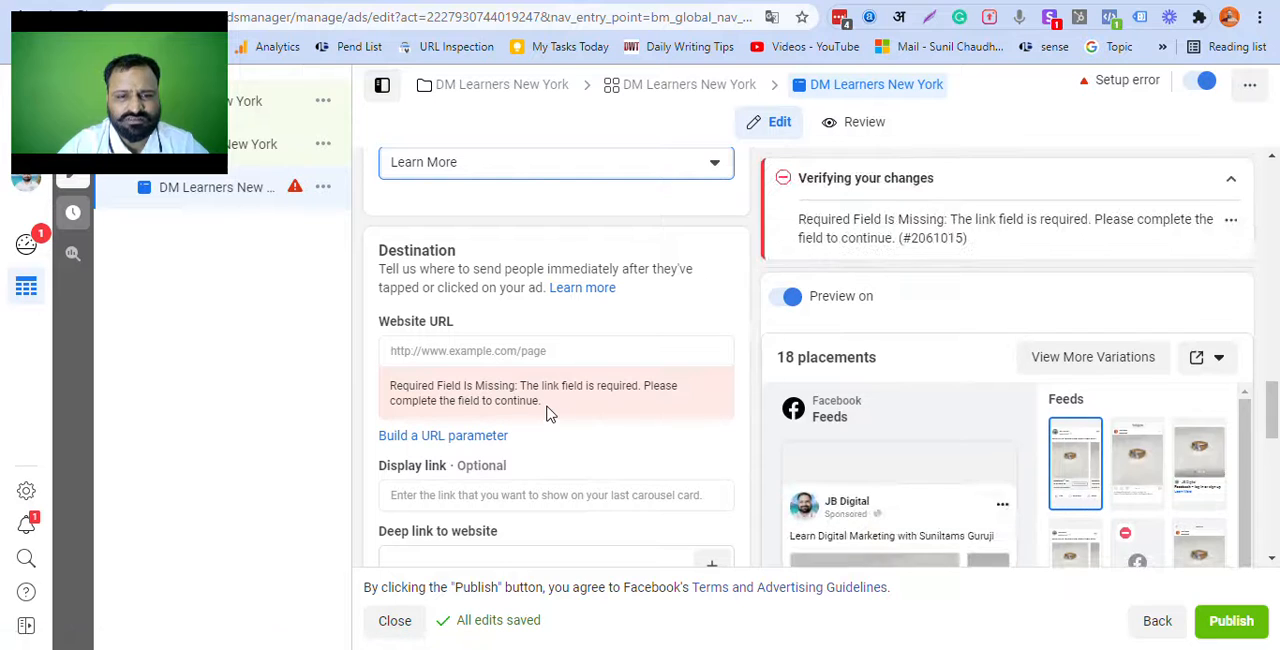
{"action": "scroll", "coordinate": [549, 408], "scroll_direction": "down", "scroll_amount": 1}
{"action": "left_click", "coordinate": [512, 260]}
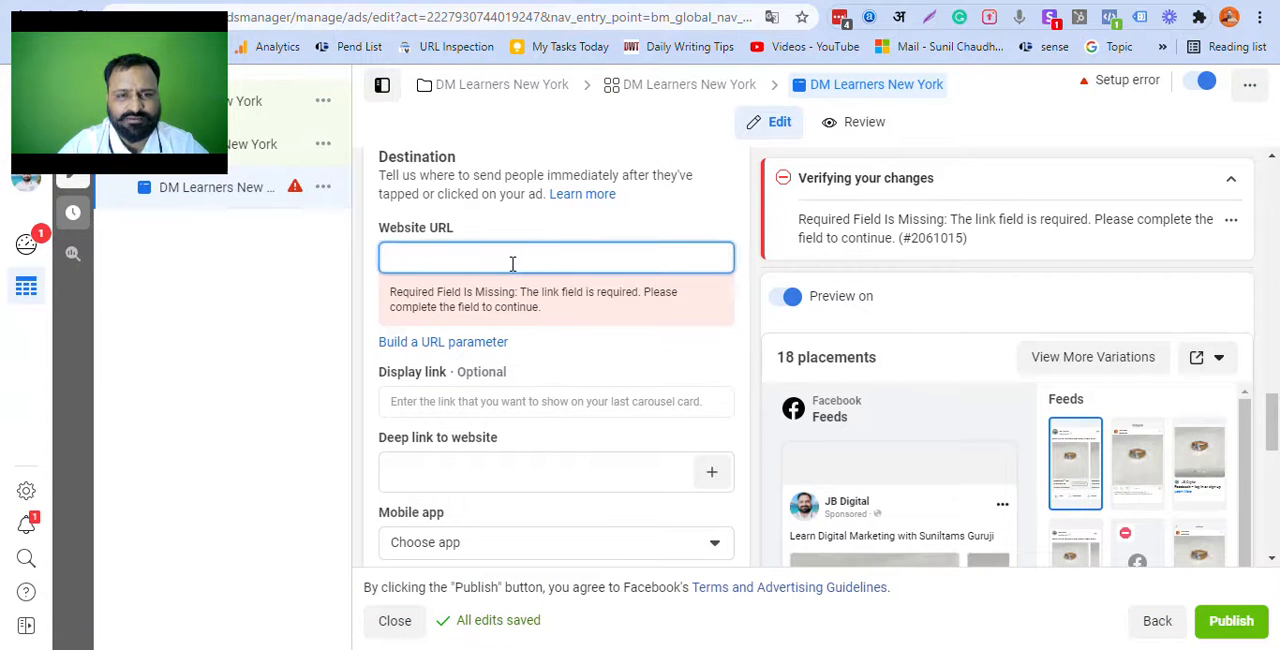
Step: Switch to the other Chrome profile that has the school.suniltams.com course site open
{"action": "left_click", "coordinate": [568, 2]}
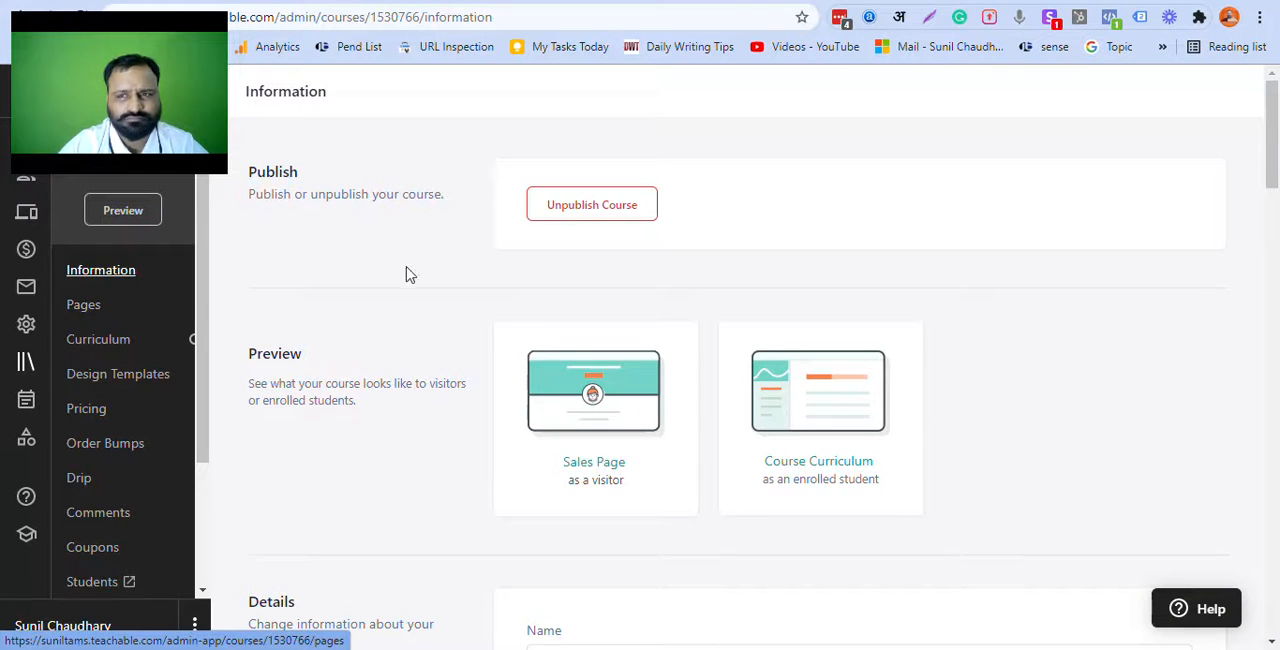
{"action": "left_click", "coordinate": [1229, 19]}
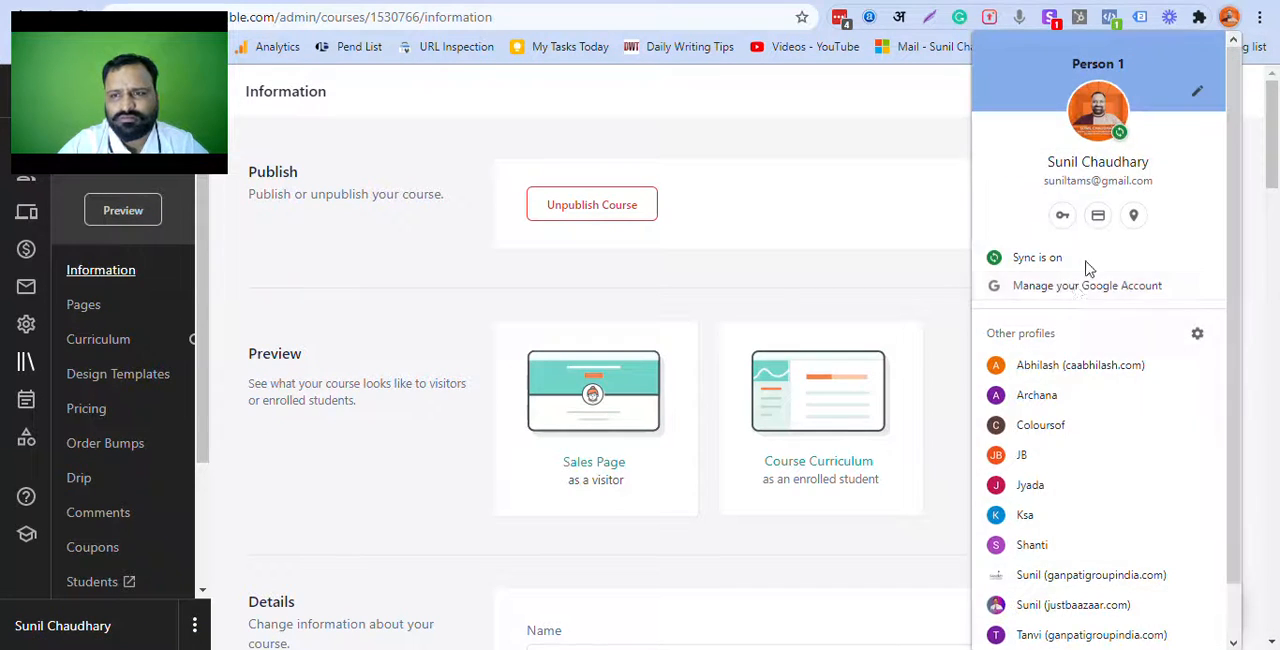
{"action": "left_click", "coordinate": [1036, 395]}
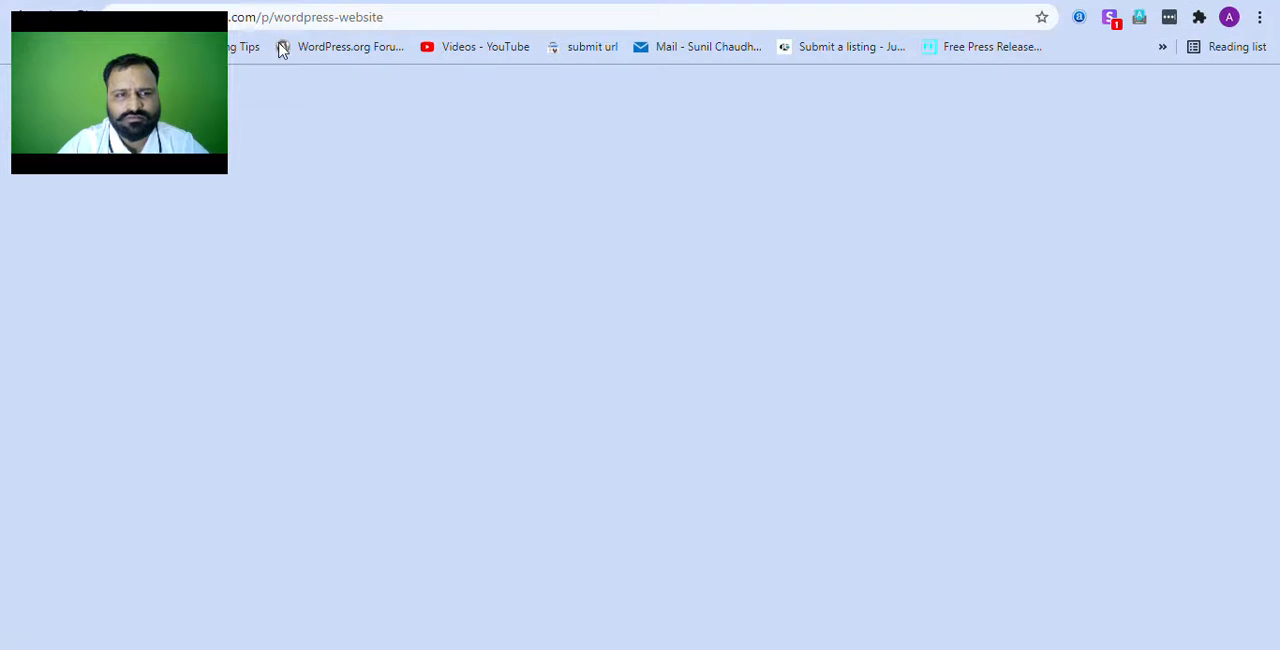
{"action": "left_click_drag", "start_coordinate": [180, 58], "coordinate": [174, 511]}
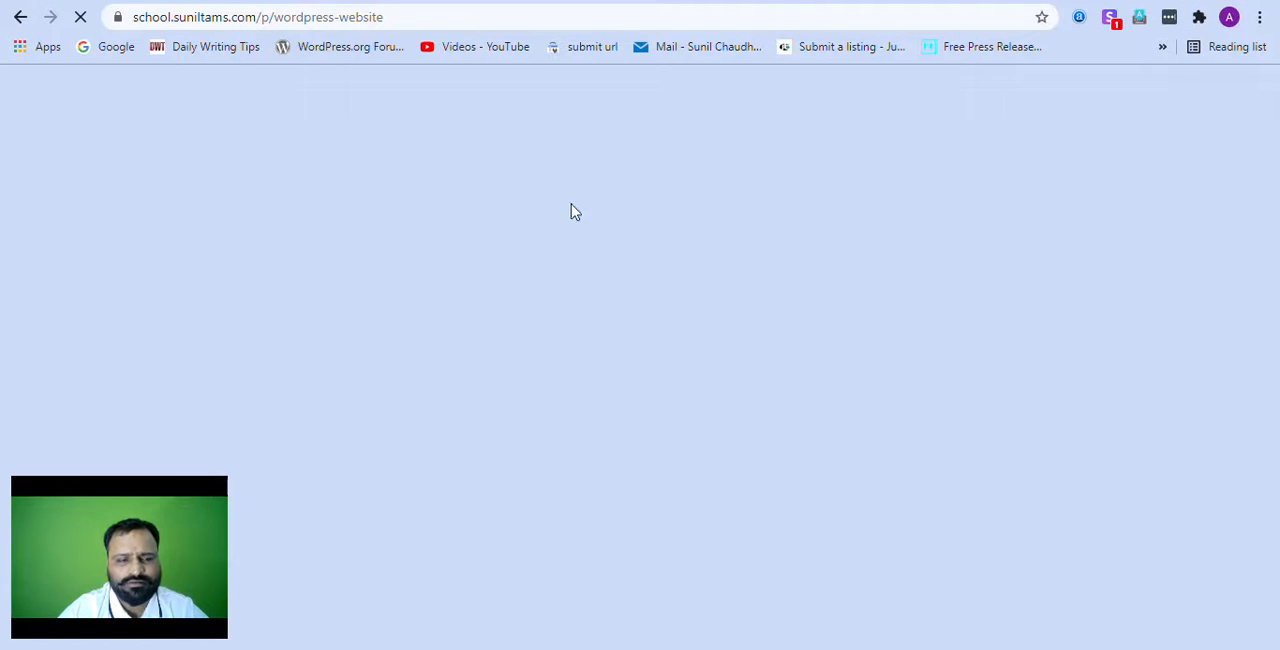
{"action": "left_click", "coordinate": [290, 14]}
{"action": "scroll", "coordinate": [854, 263], "scroll_direction": "up", "scroll_amount": 5}
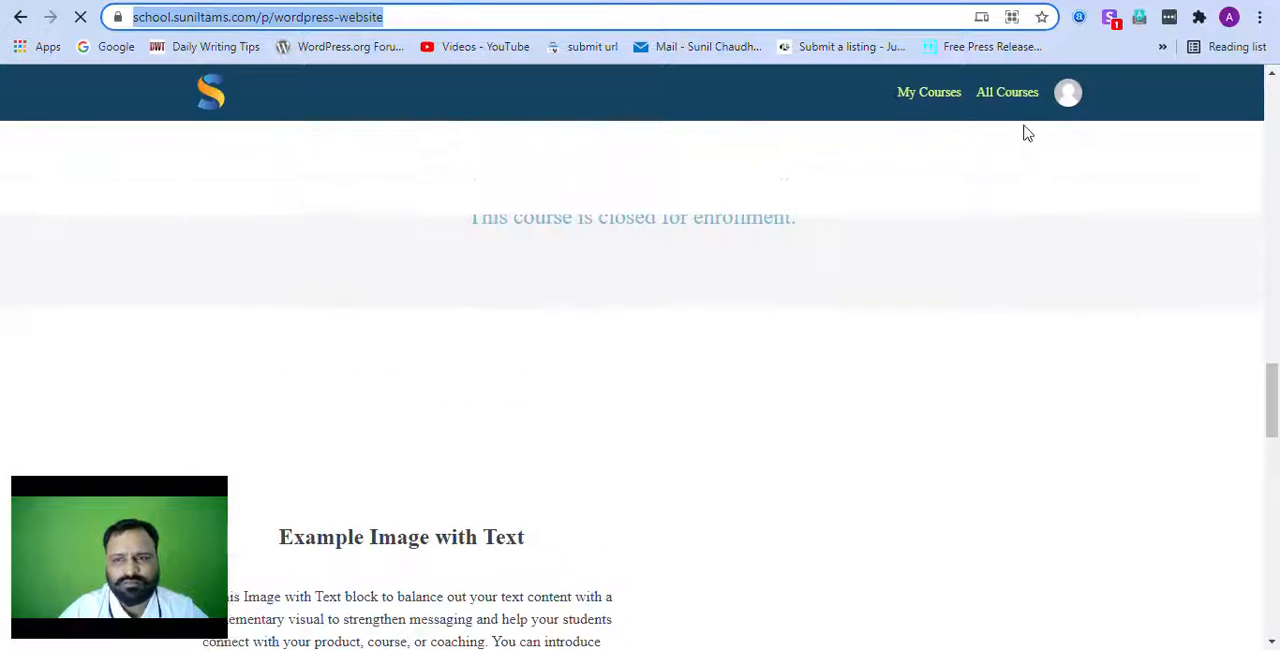
Step: Open the Digital Marketing Empire course page from the school's list of all courses
{"action": "left_click", "coordinate": [1016, 101]}
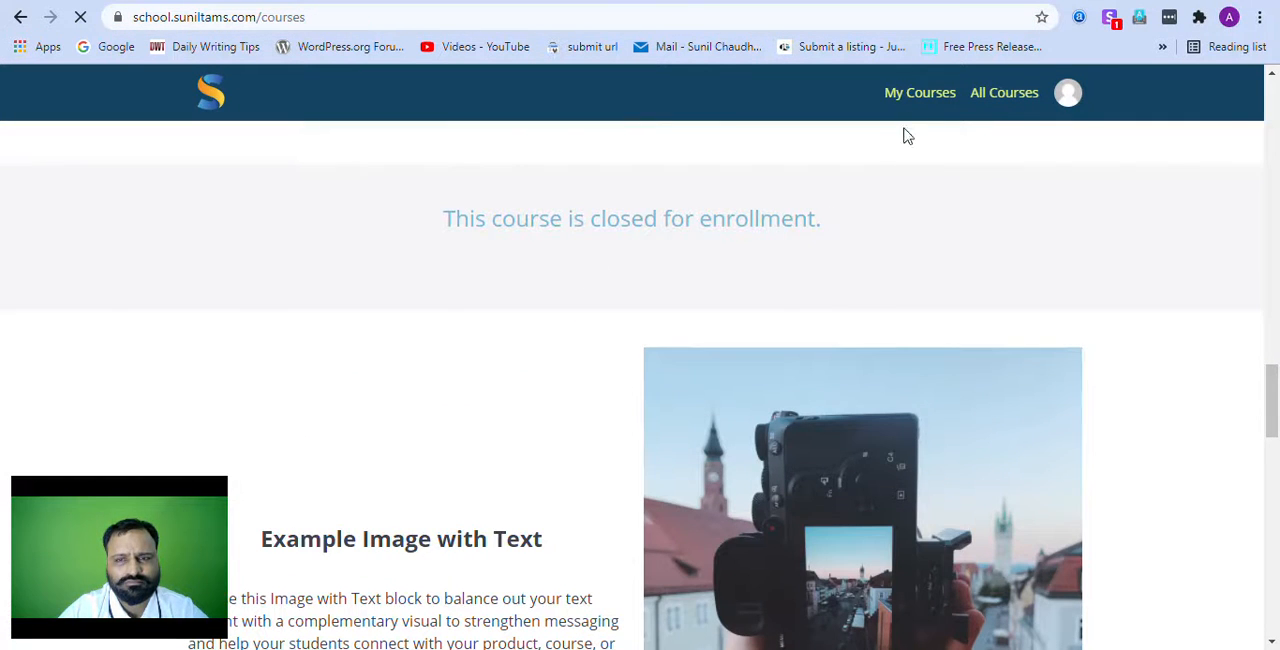
{"action": "scroll", "coordinate": [760, 355], "scroll_direction": "down", "scroll_amount": 5}
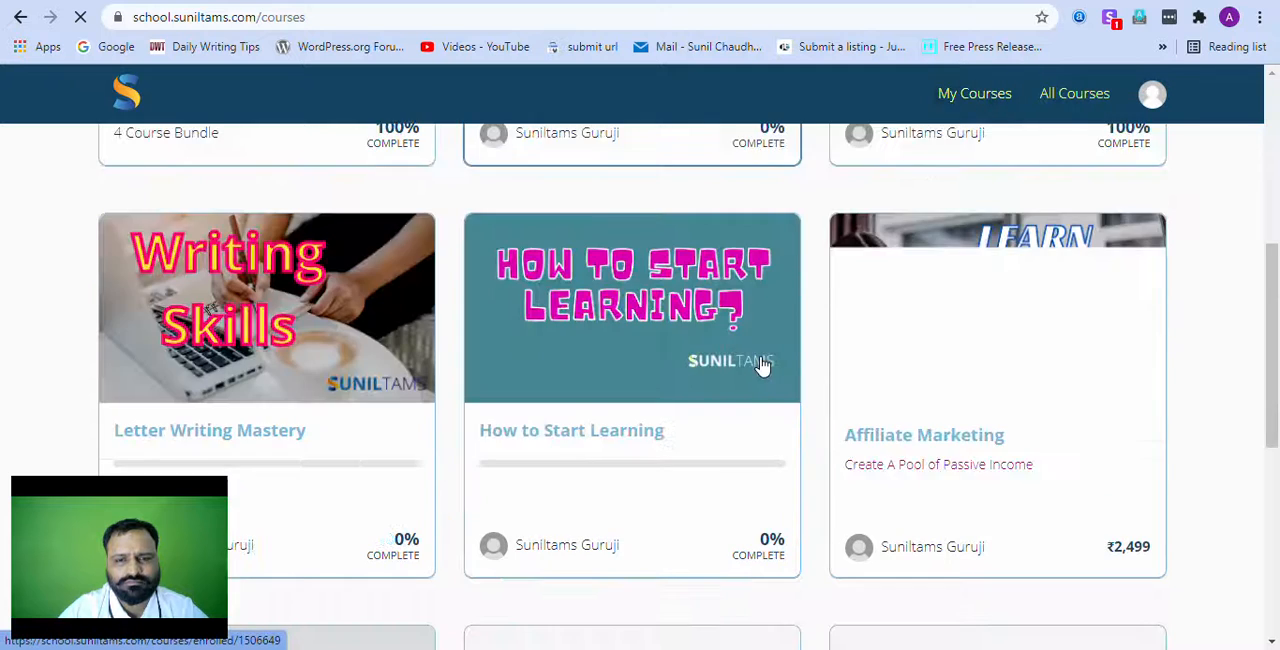
{"action": "scroll", "coordinate": [760, 365], "scroll_direction": "down", "scroll_amount": 5}
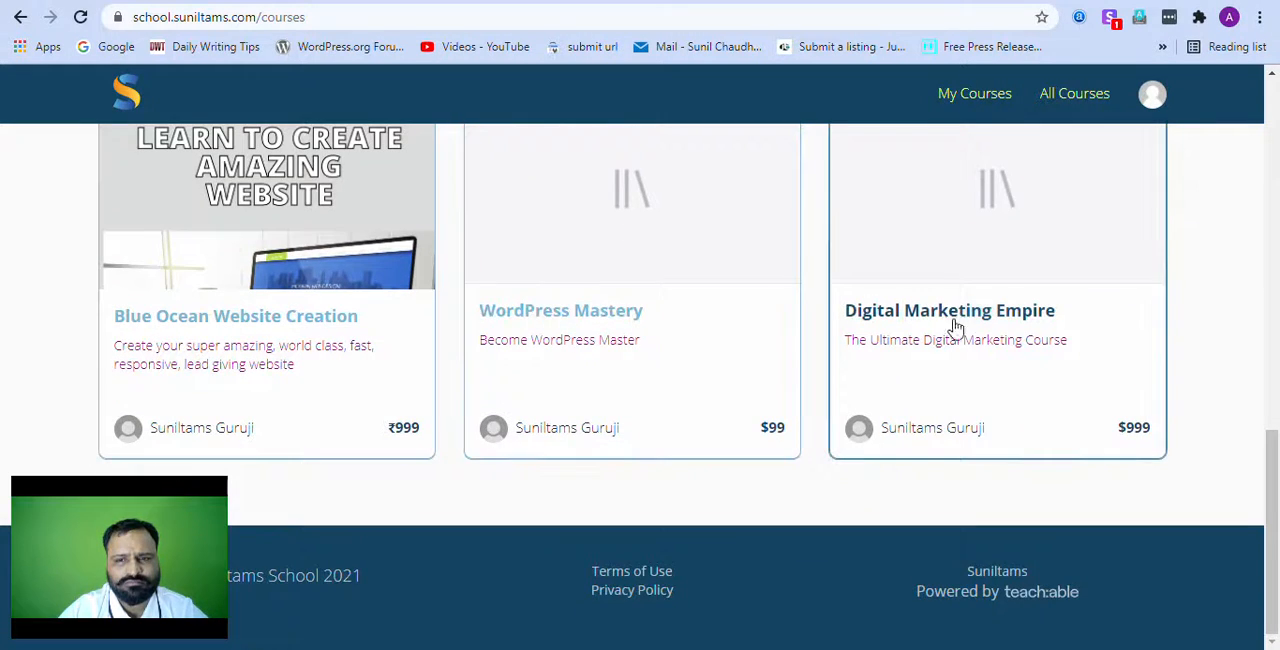
{"action": "left_click", "coordinate": [975, 318]}
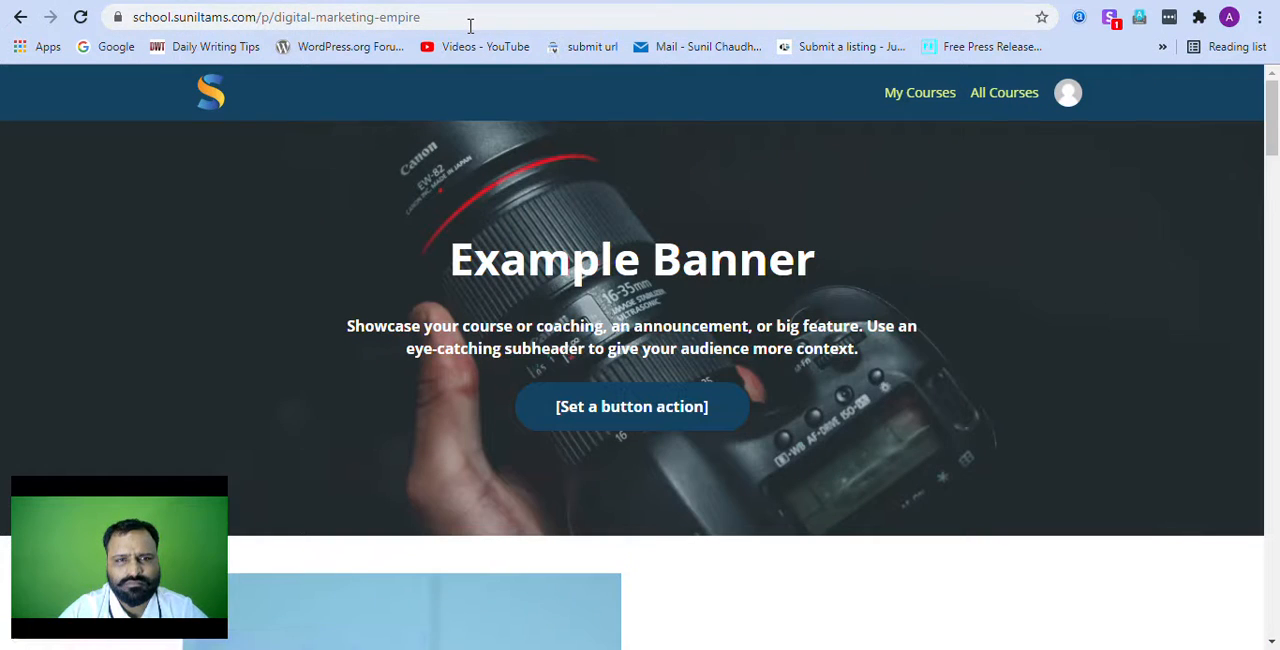
{"action": "left_click", "coordinate": [470, 25]}
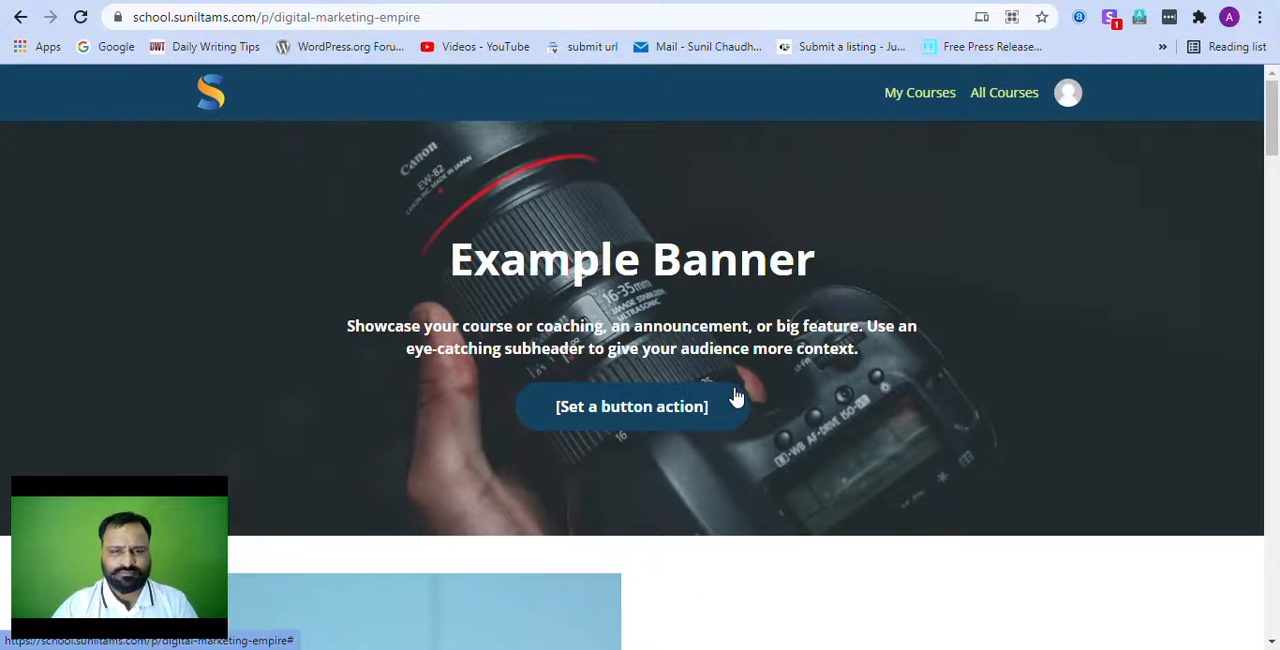
{"action": "key", "text": "alt+Tab"}
{"action": "key", "text": "Tab"}
{"action": "scroll", "coordinate": [674, 420], "scroll_direction": "down", "scroll_amount": 3}
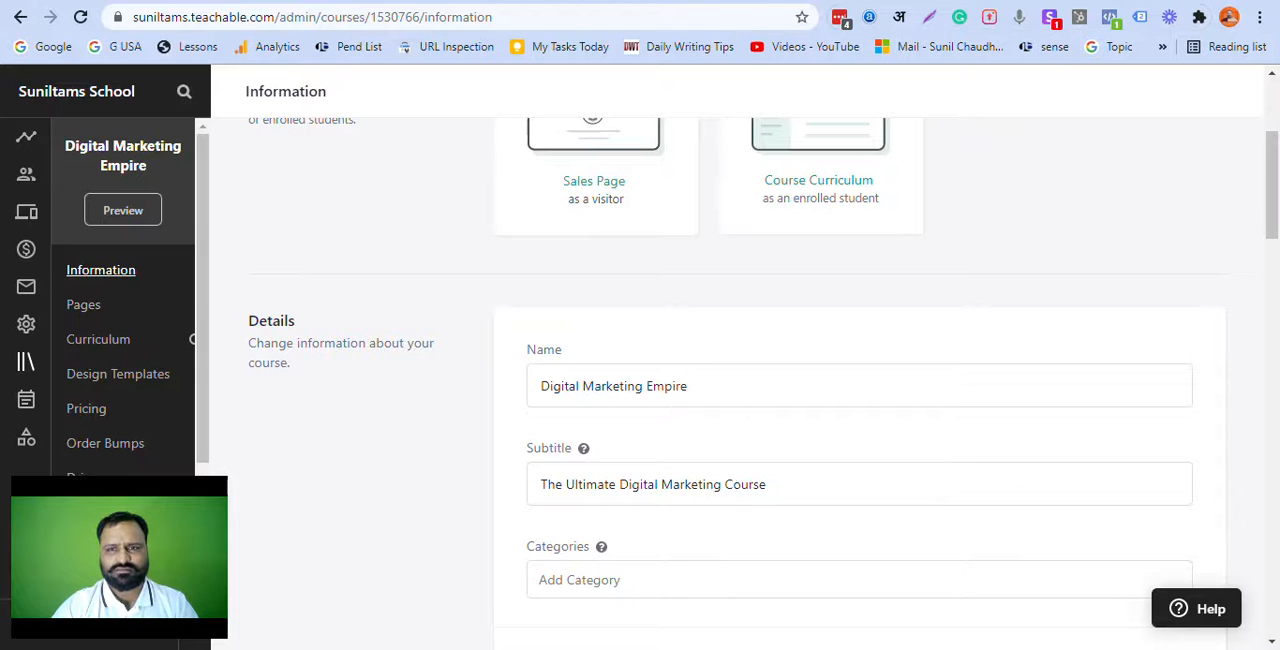
{"action": "left_click", "coordinate": [990, 1]}
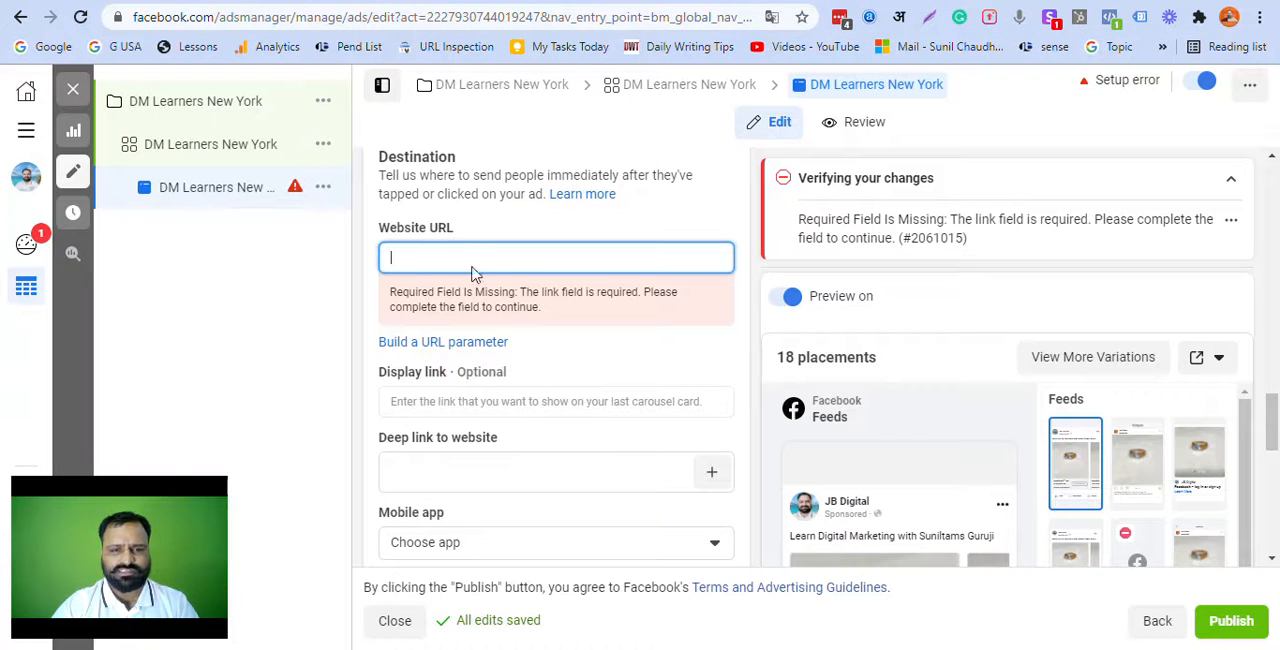
{"action": "type", "text": "https://school.suniltams.com/p/digital-marketing-empire"}
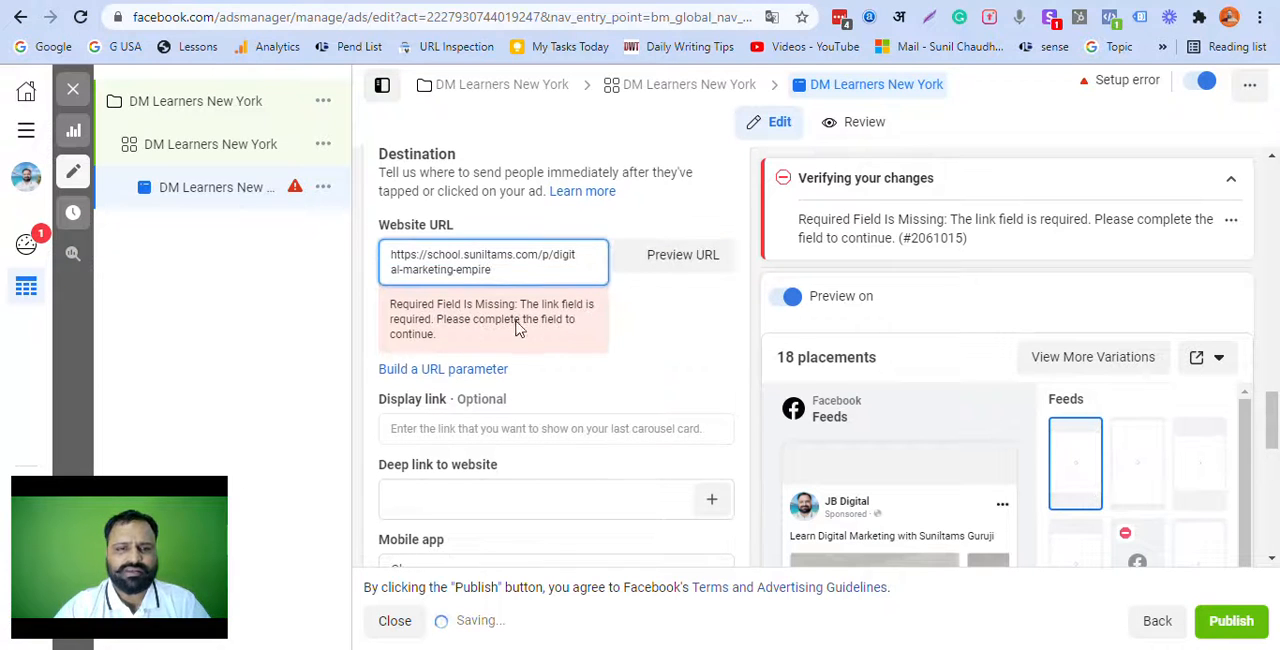
{"action": "scroll", "coordinate": [500, 380], "scroll_direction": "down", "scroll_amount": 1}
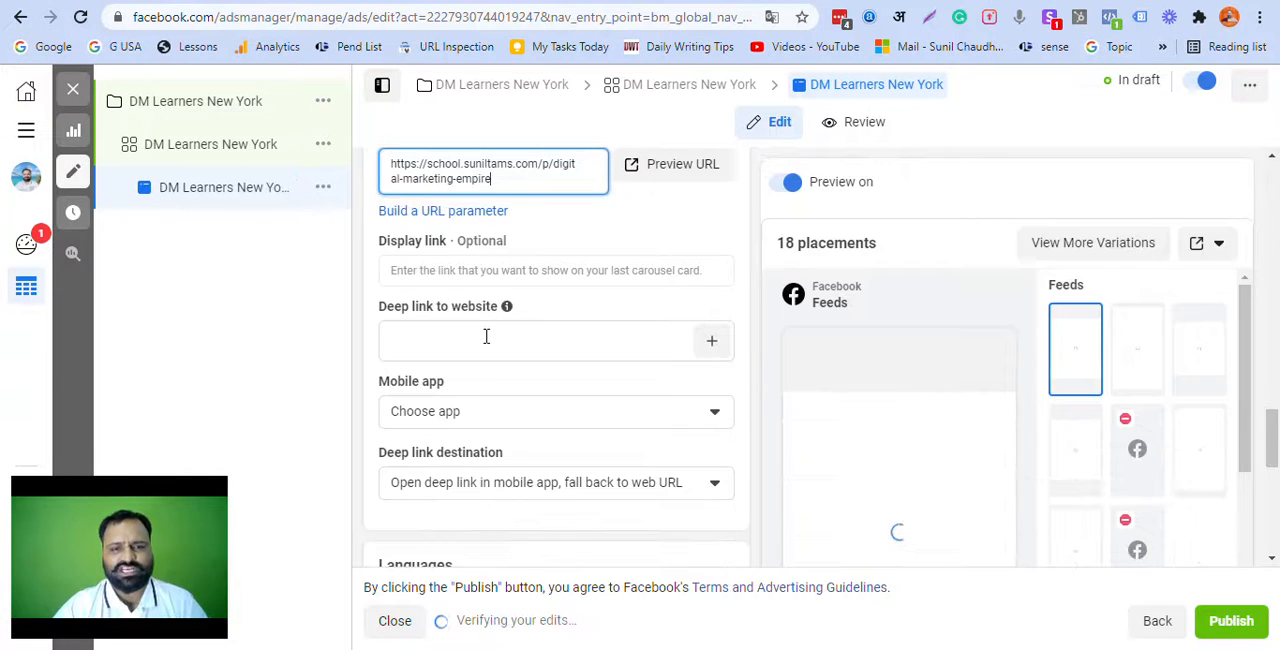
{"action": "left_click", "coordinate": [486, 335]}
{"action": "left_click", "coordinate": [491, 277]}
{"action": "type", "text": "https://school.sunilitams.com/p/digital-marketing-empire"}
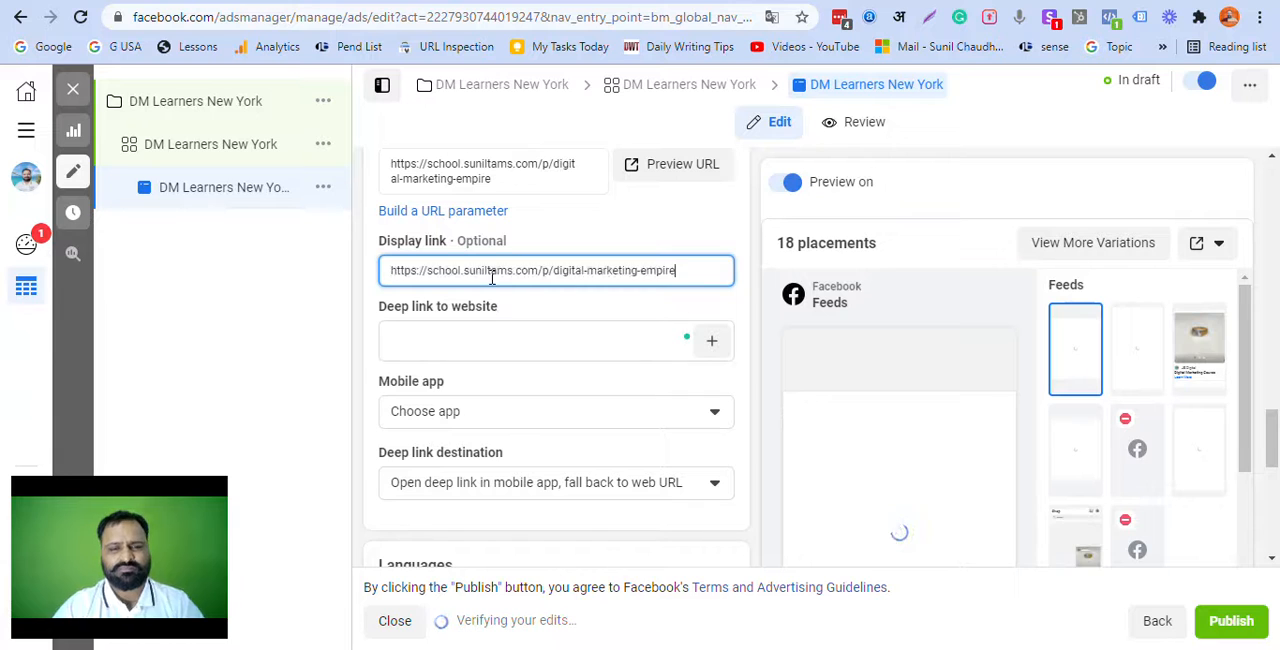
{"action": "left_click_drag", "start_coordinate": [543, 270], "coordinate": [703, 275]}
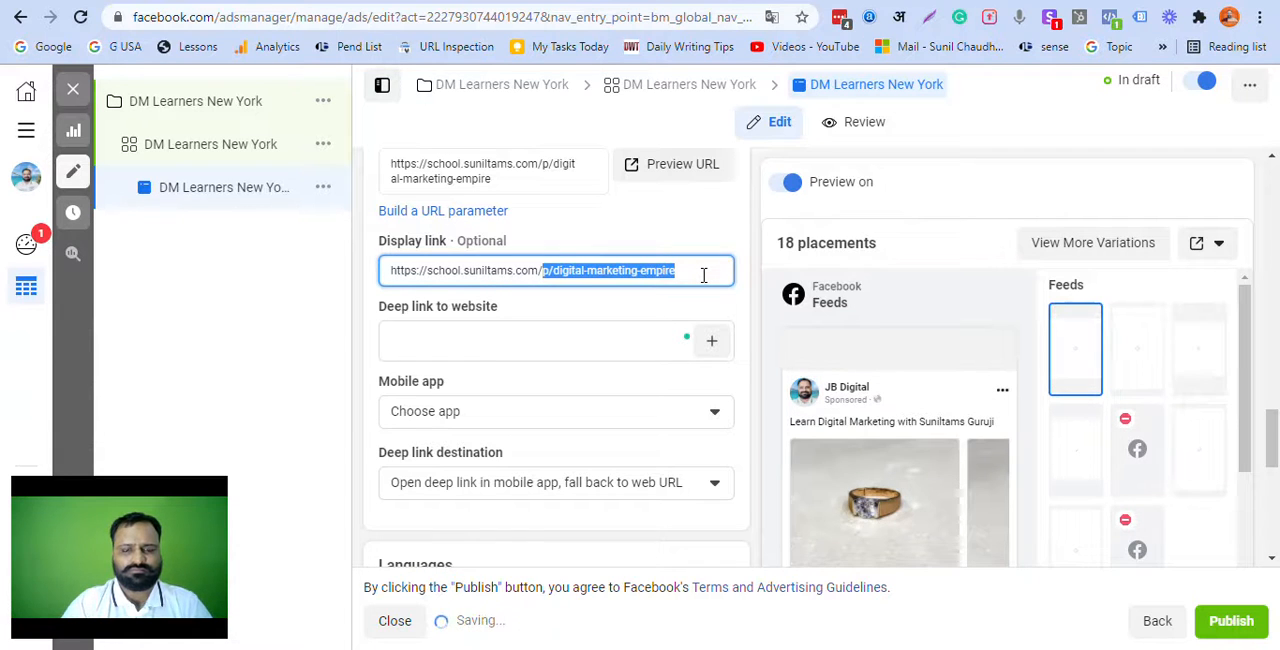
{"action": "type", "text": "DigitalMark"}
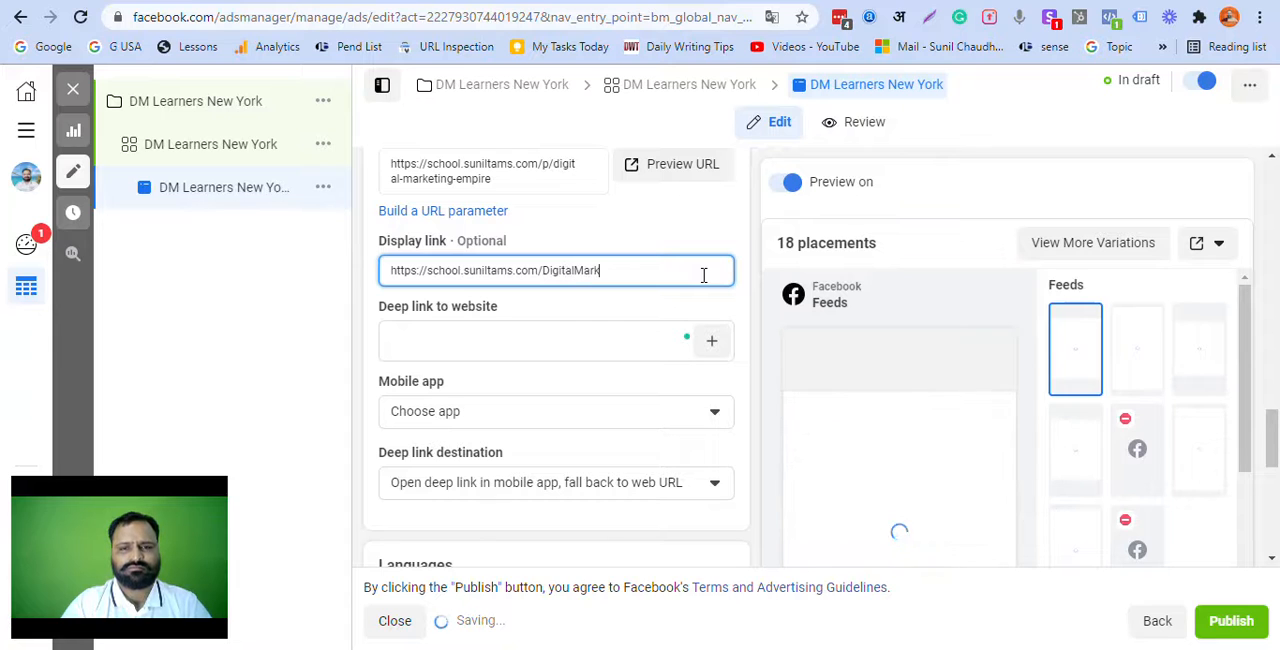
{"action": "type", "text": "etingCourse"}
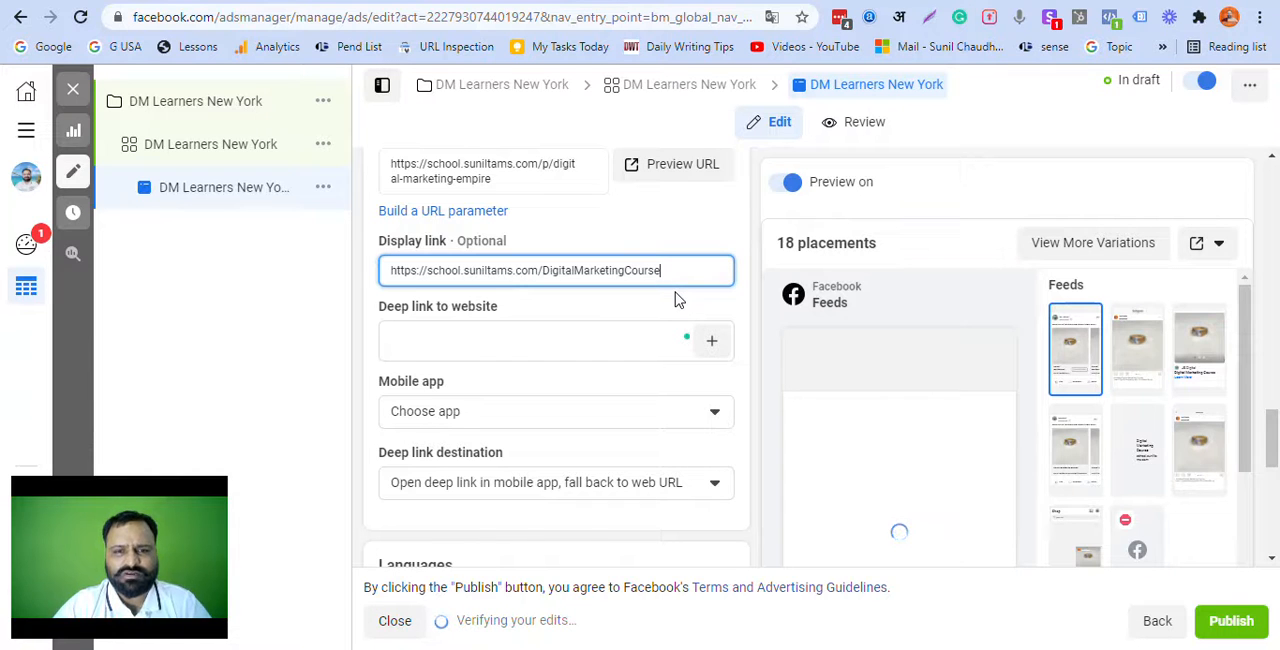
{"action": "left_click", "coordinate": [670, 310]}
{"action": "scroll", "coordinate": [671, 317], "scroll_direction": "up", "scroll_amount": 1}
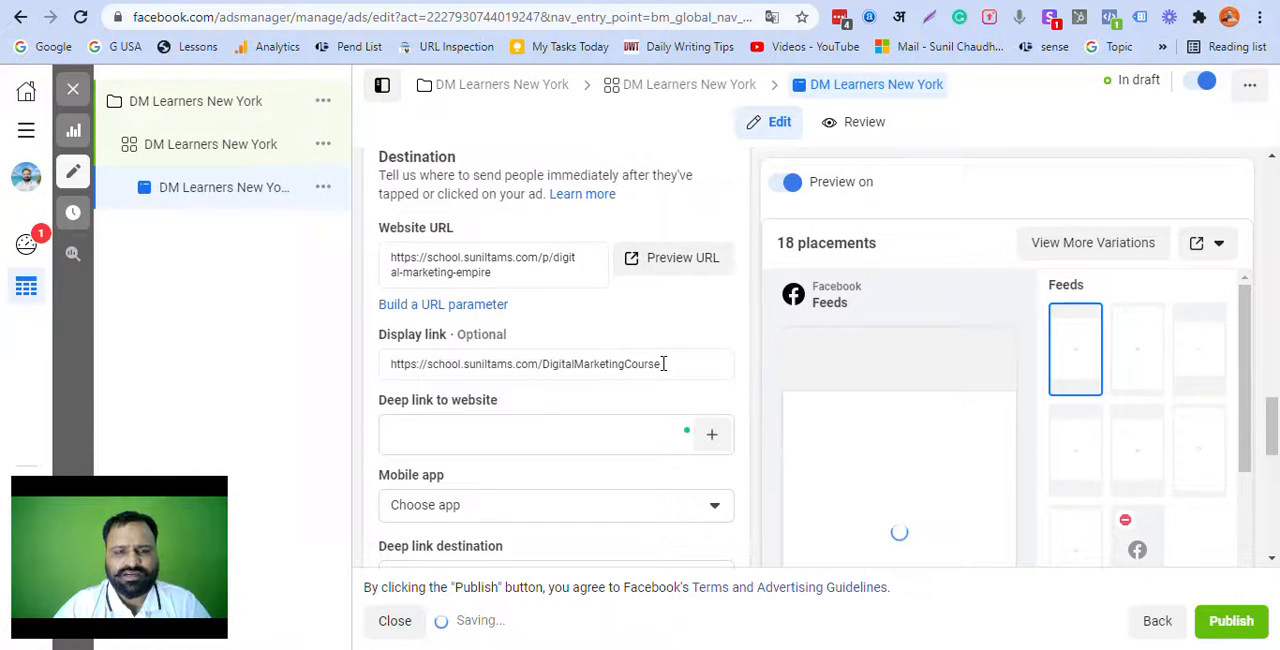
Step: Review the ad's deep link, mobile app, languages and tracking settings
{"action": "left_click", "coordinate": [665, 434]}
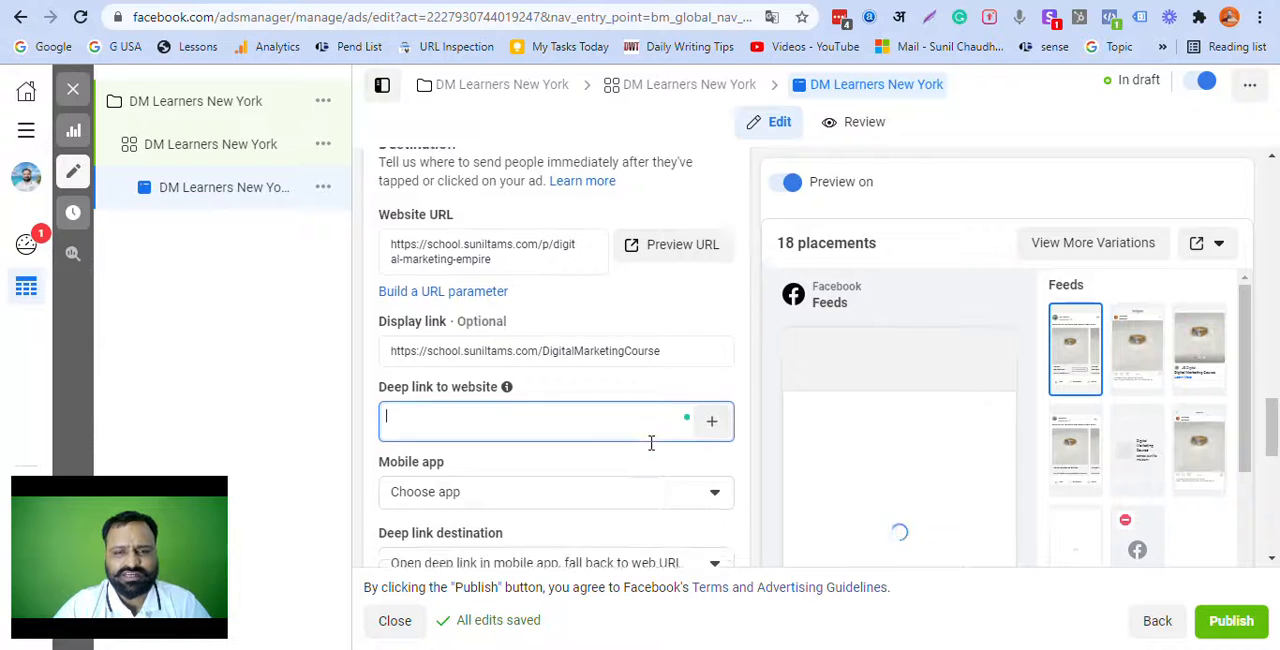
{"action": "scroll", "coordinate": [651, 445], "scroll_direction": "down", "scroll_amount": 2}
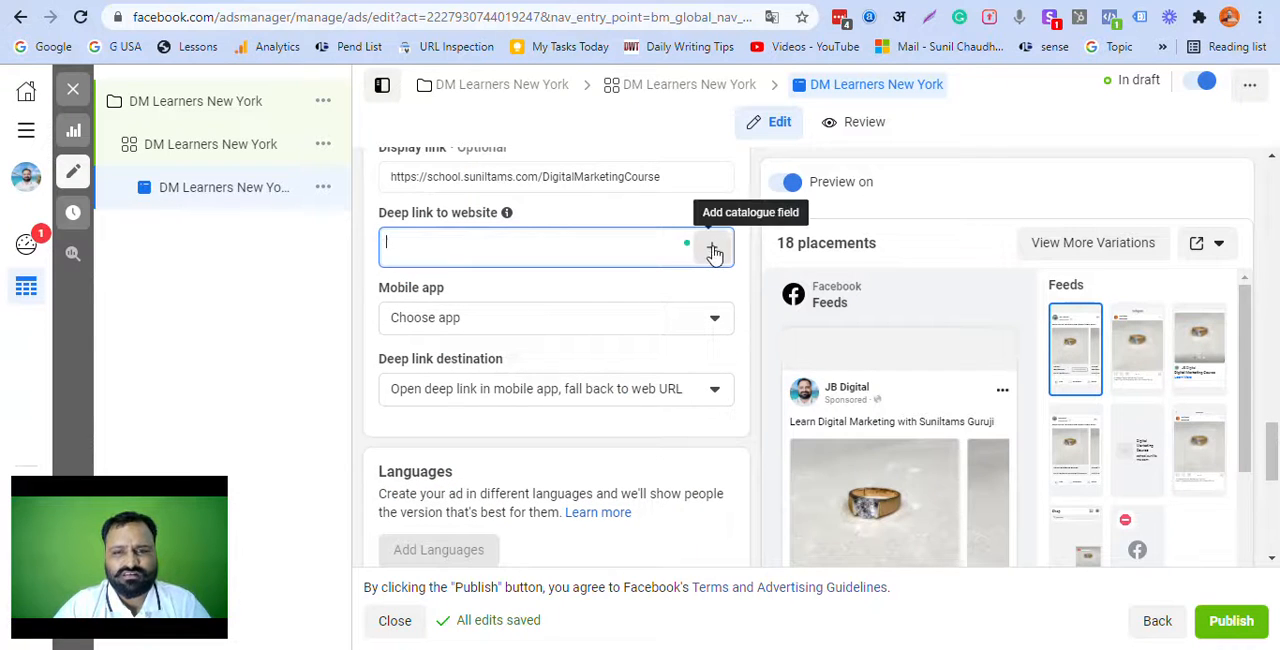
{"action": "left_click", "coordinate": [453, 320]}
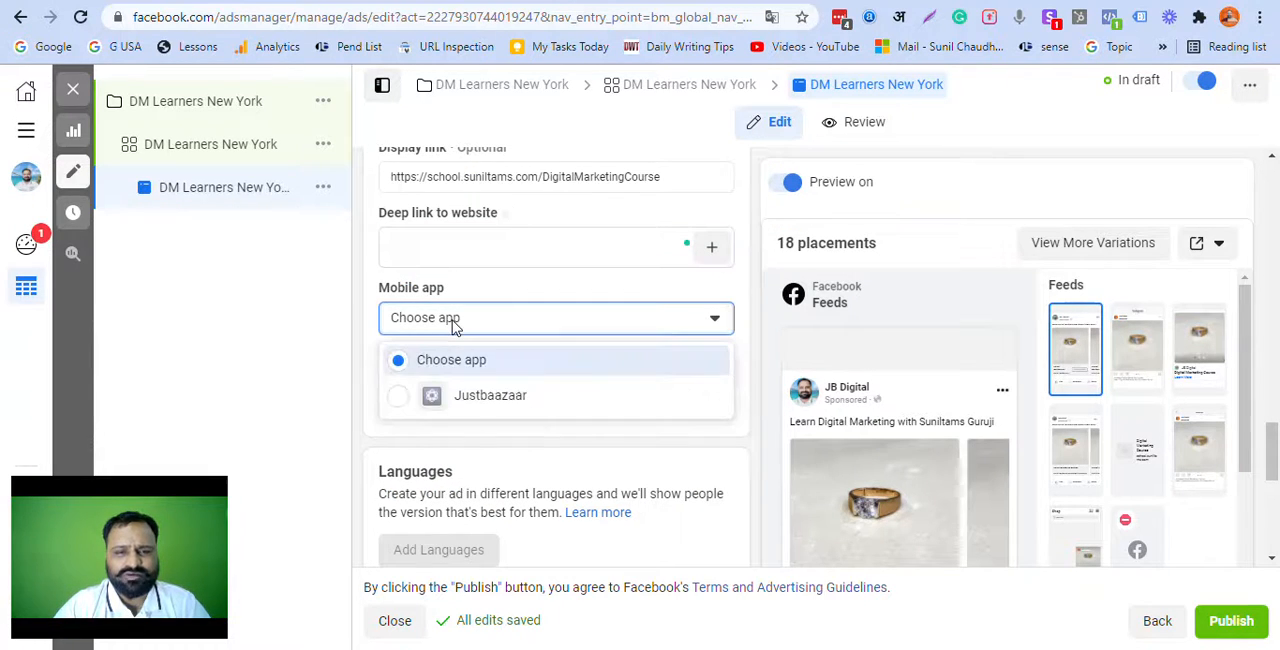
{"action": "left_click", "coordinate": [453, 320]}
{"action": "scroll", "coordinate": [451, 403], "scroll_direction": "down", "scroll_amount": 1}
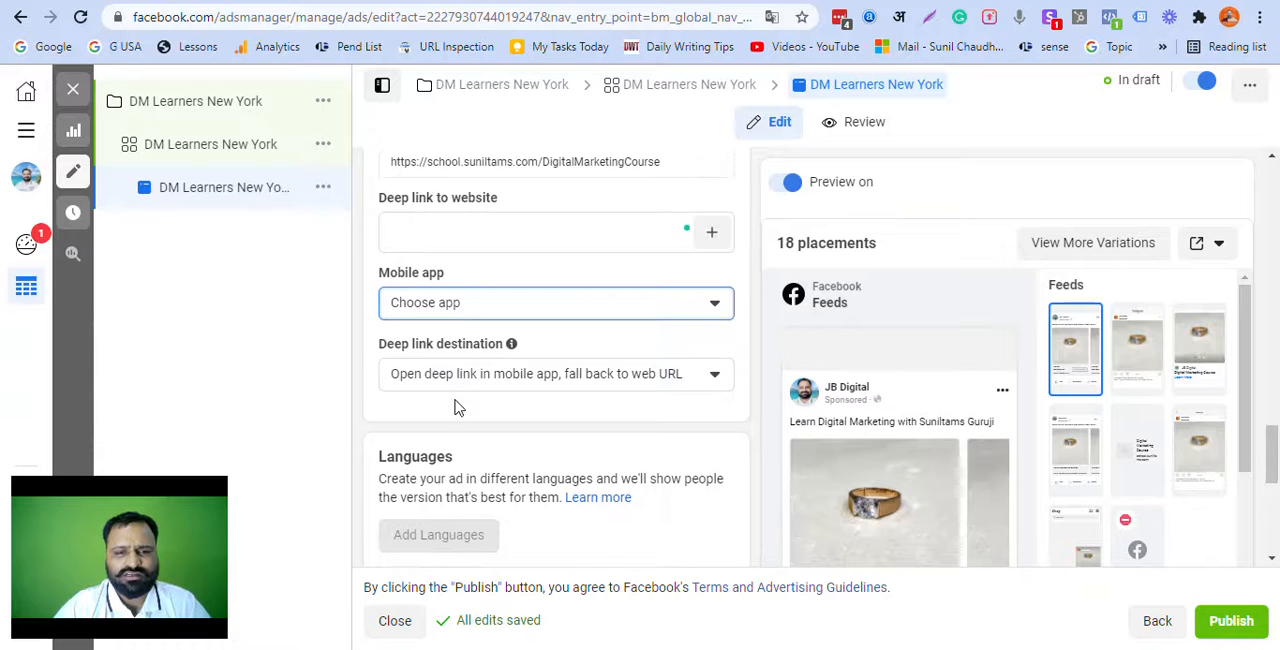
{"action": "scroll", "coordinate": [455, 400], "scroll_direction": "down", "scroll_amount": 1}
{"action": "scroll", "coordinate": [486, 355], "scroll_direction": "down", "scroll_amount": 3}
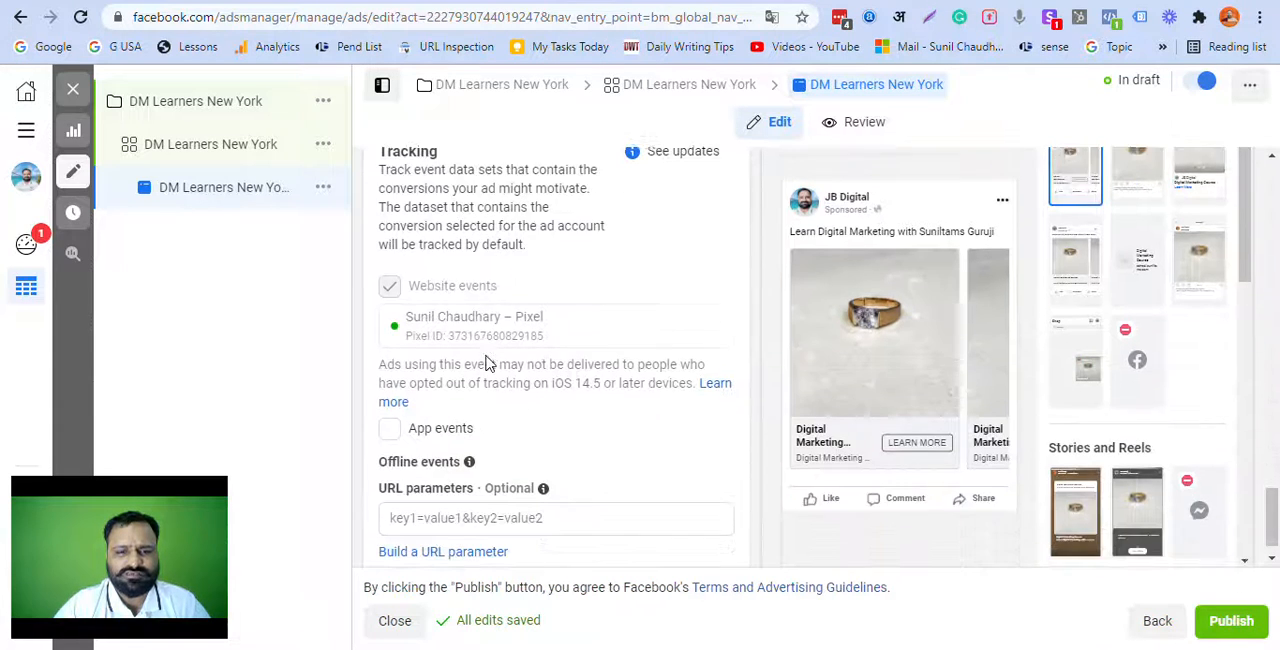
{"action": "scroll", "coordinate": [495, 365], "scroll_direction": "up", "scroll_amount": 4}
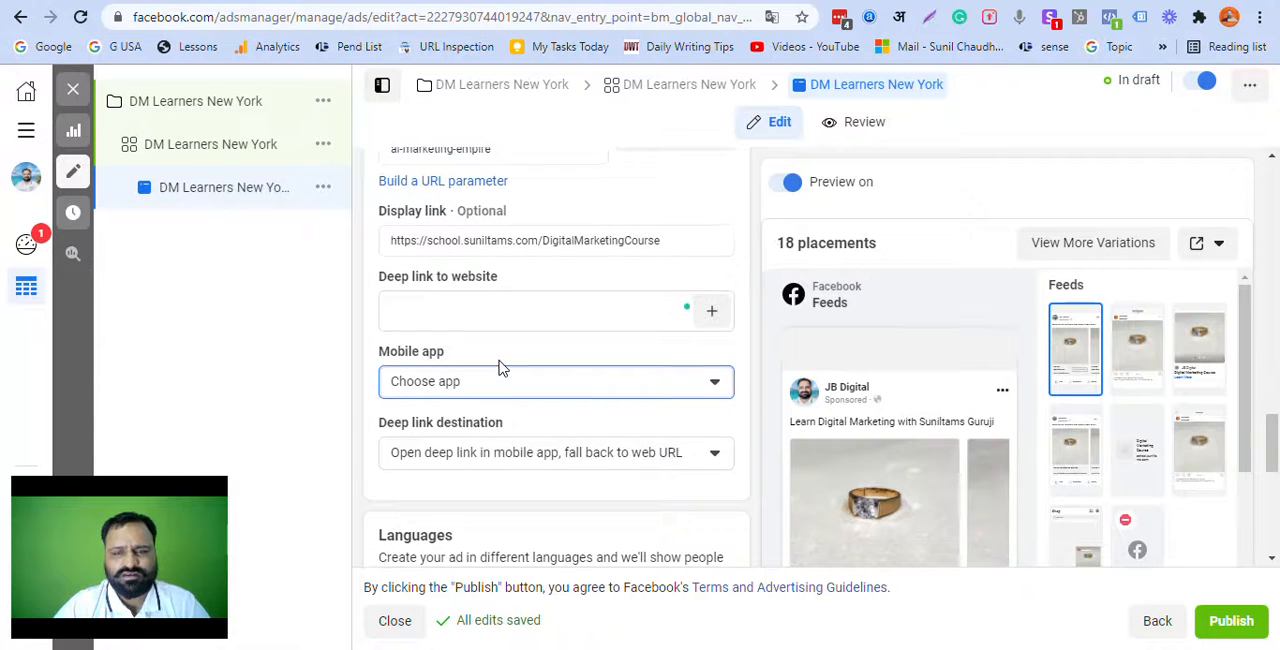
{"action": "scroll", "coordinate": [500, 368], "scroll_direction": "up", "scroll_amount": 2}
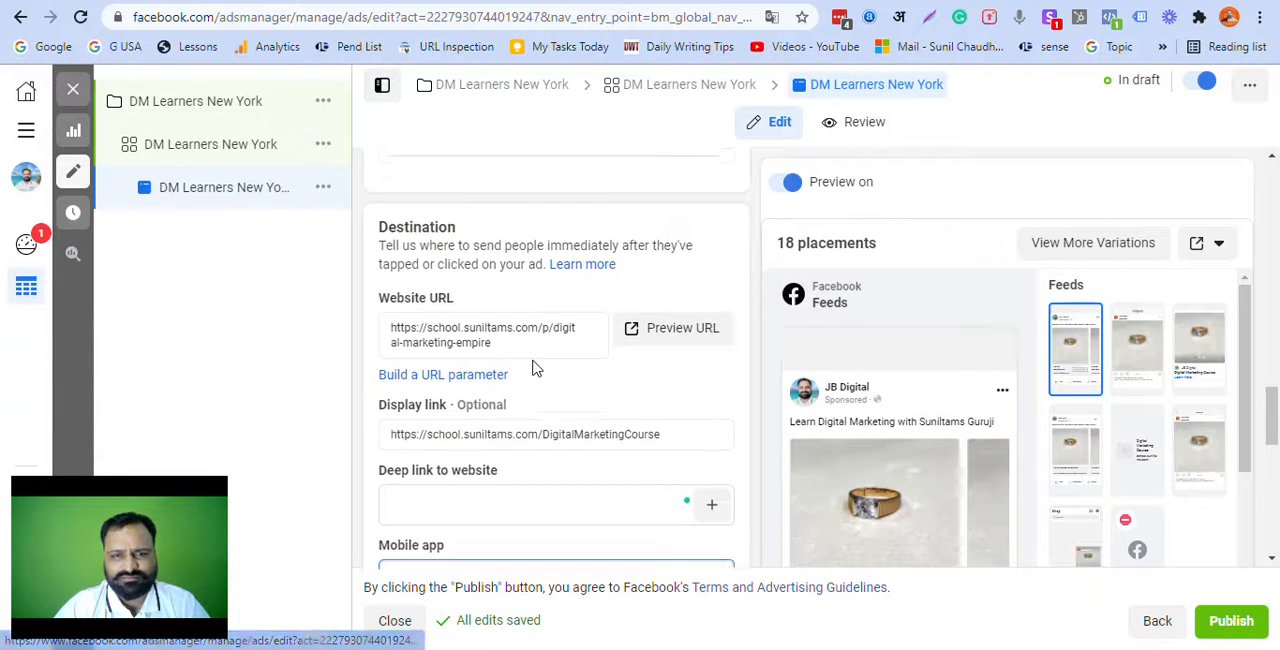
Step: Change the catalogue's cover media to Image, using the 1280 × 720 "Blue and White Smartphone Review" picture from the account images
{"action": "scroll", "coordinate": [531, 366], "scroll_direction": "up", "scroll_amount": 3}
{"action": "scroll", "coordinate": [589, 380], "scroll_direction": "up", "scroll_amount": 3}
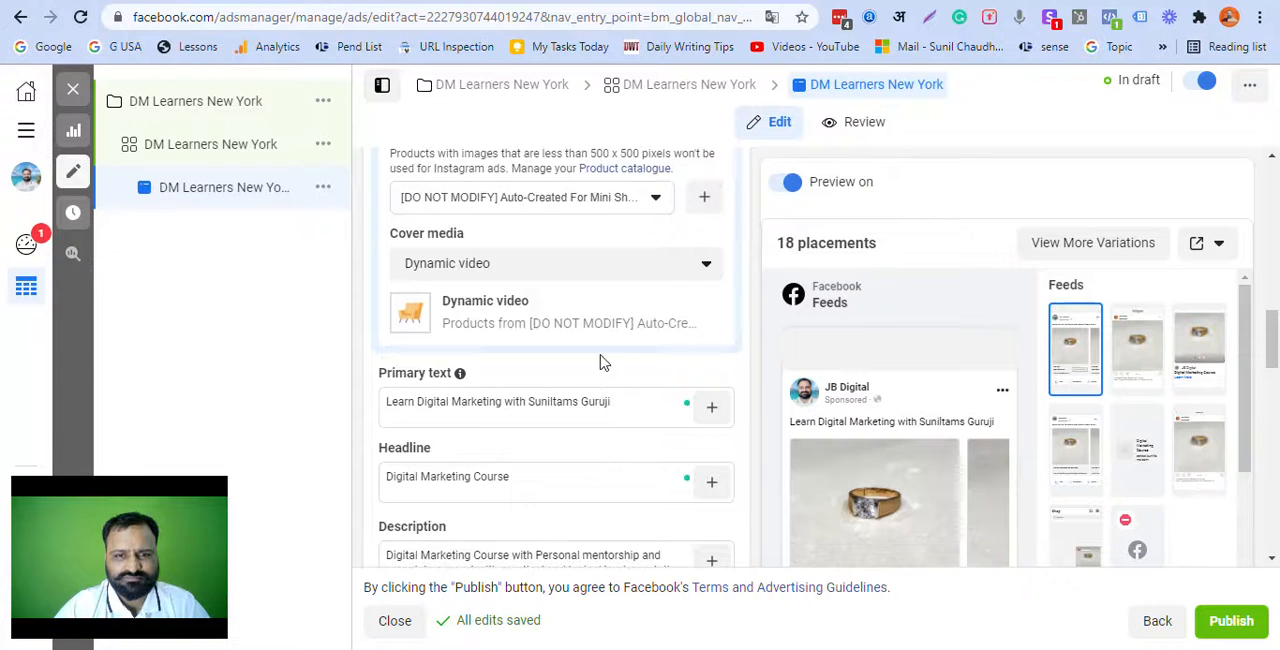
{"action": "left_click", "coordinate": [600, 268]}
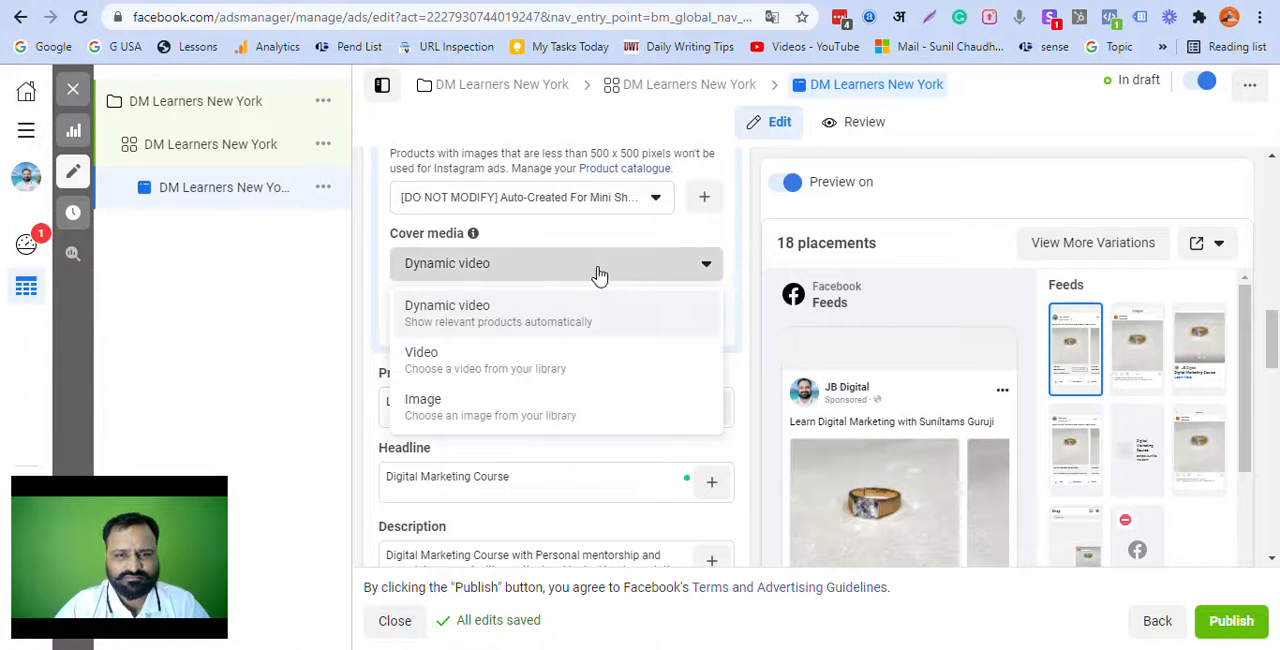
{"action": "left_click", "coordinate": [478, 407]}
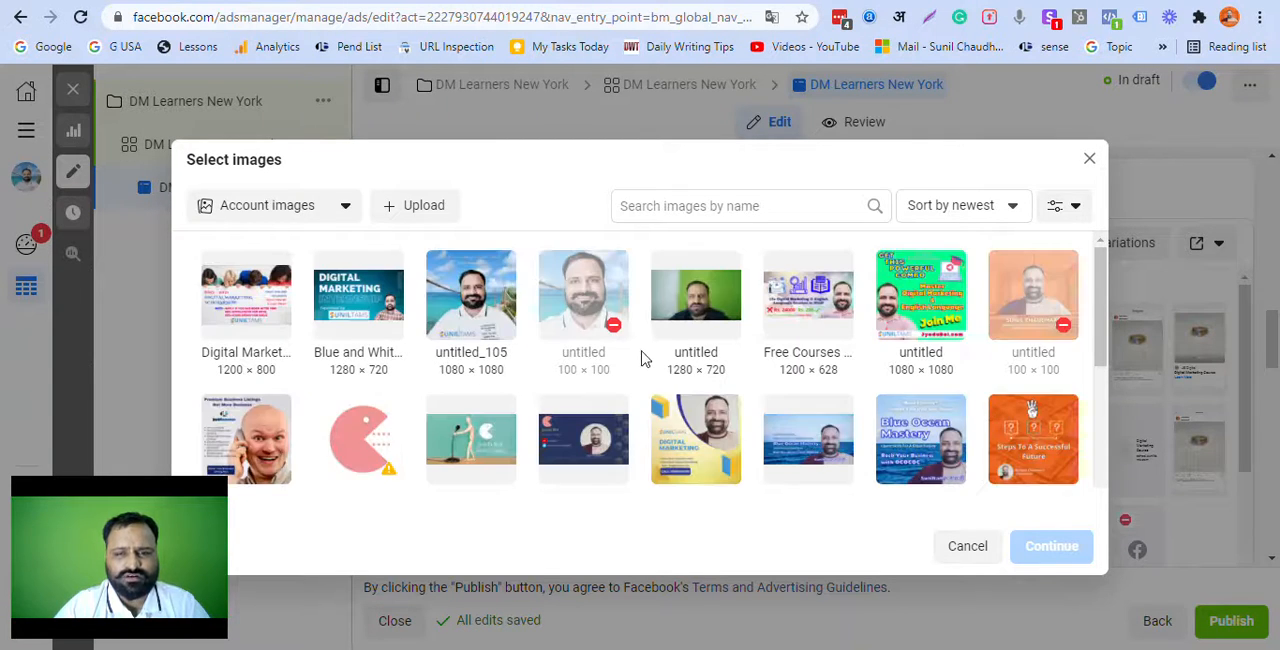
{"action": "left_click", "coordinate": [368, 305]}
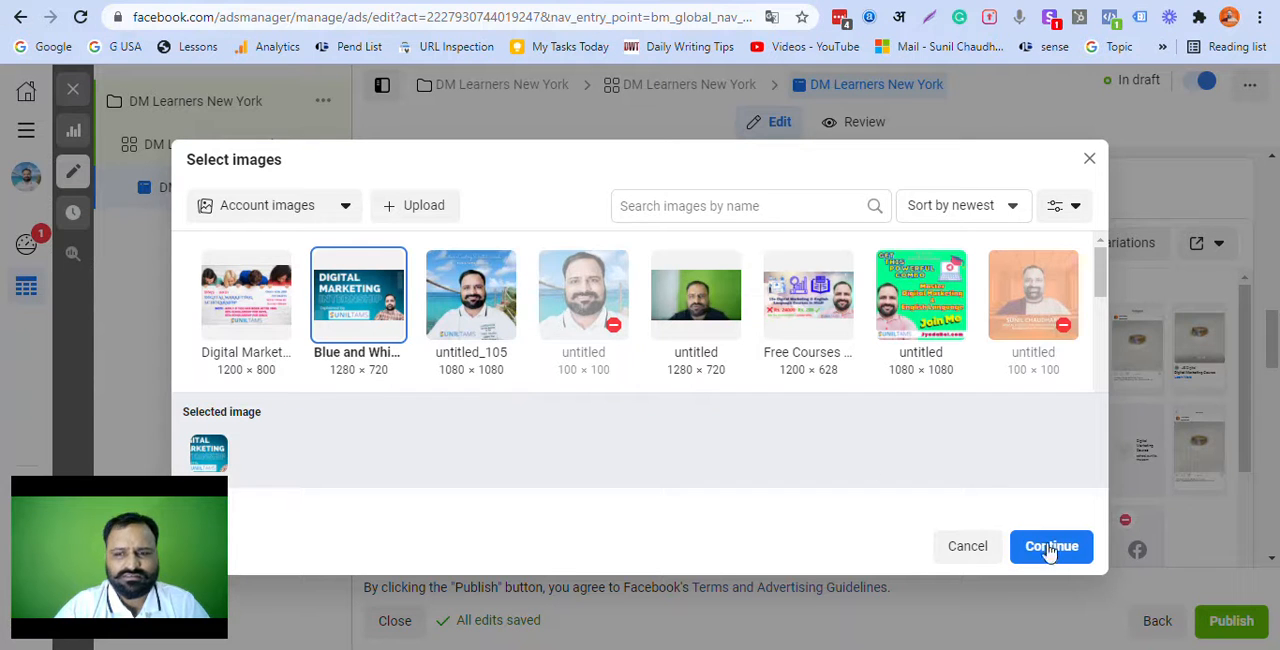
{"action": "left_click", "coordinate": [1051, 547]}
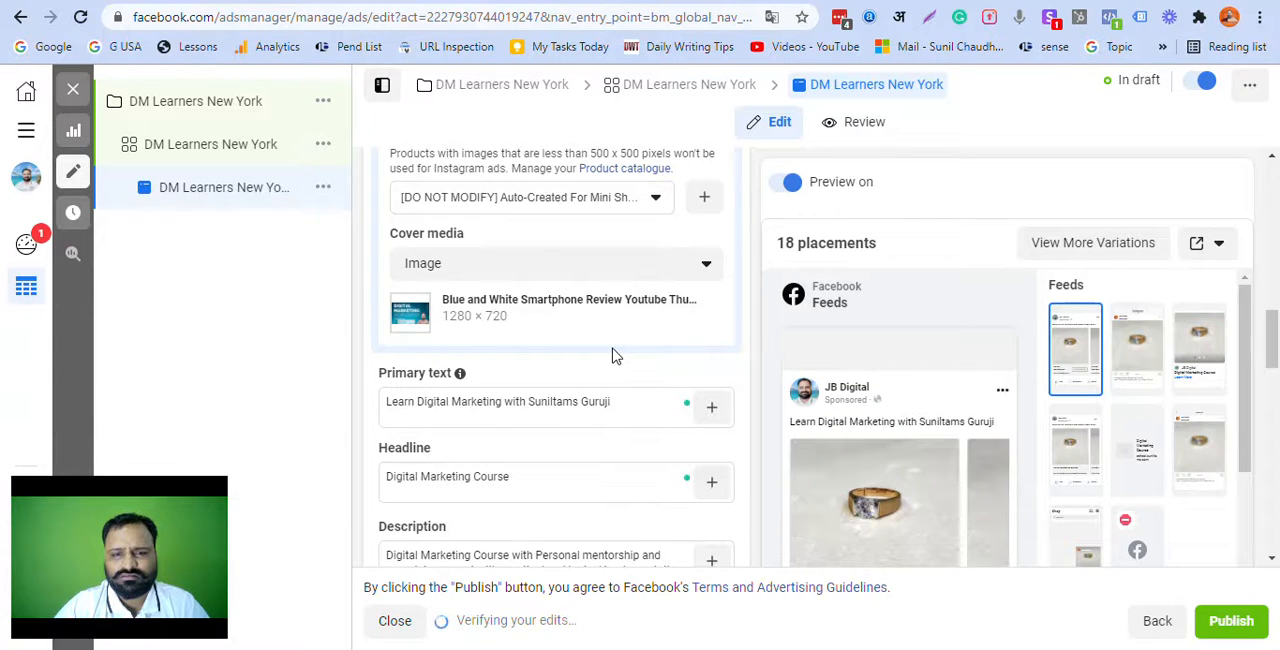
Step: Review the ad's identity, setup and creative sections, collapsing the catalogue media details
{"action": "scroll", "coordinate": [1000, 475], "scroll_direction": "down", "scroll_amount": 4}
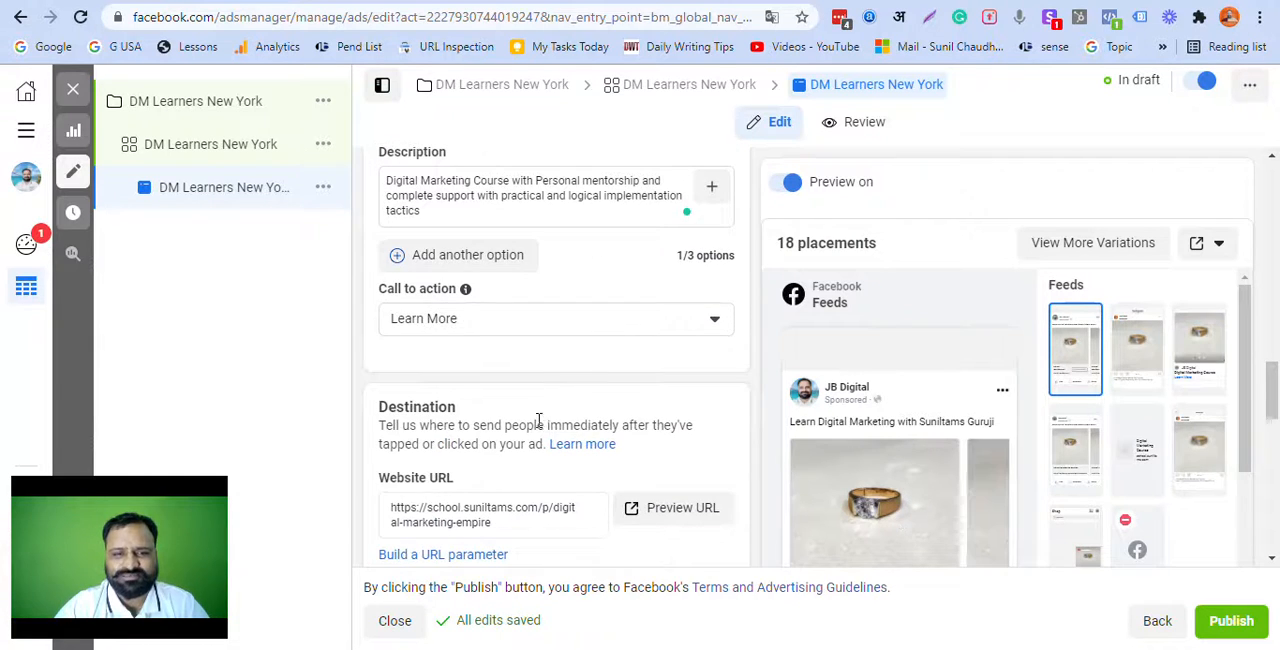
{"action": "scroll", "coordinate": [548, 428], "scroll_direction": "up", "scroll_amount": 3}
{"action": "scroll", "coordinate": [548, 428], "scroll_direction": "up", "scroll_amount": 3}
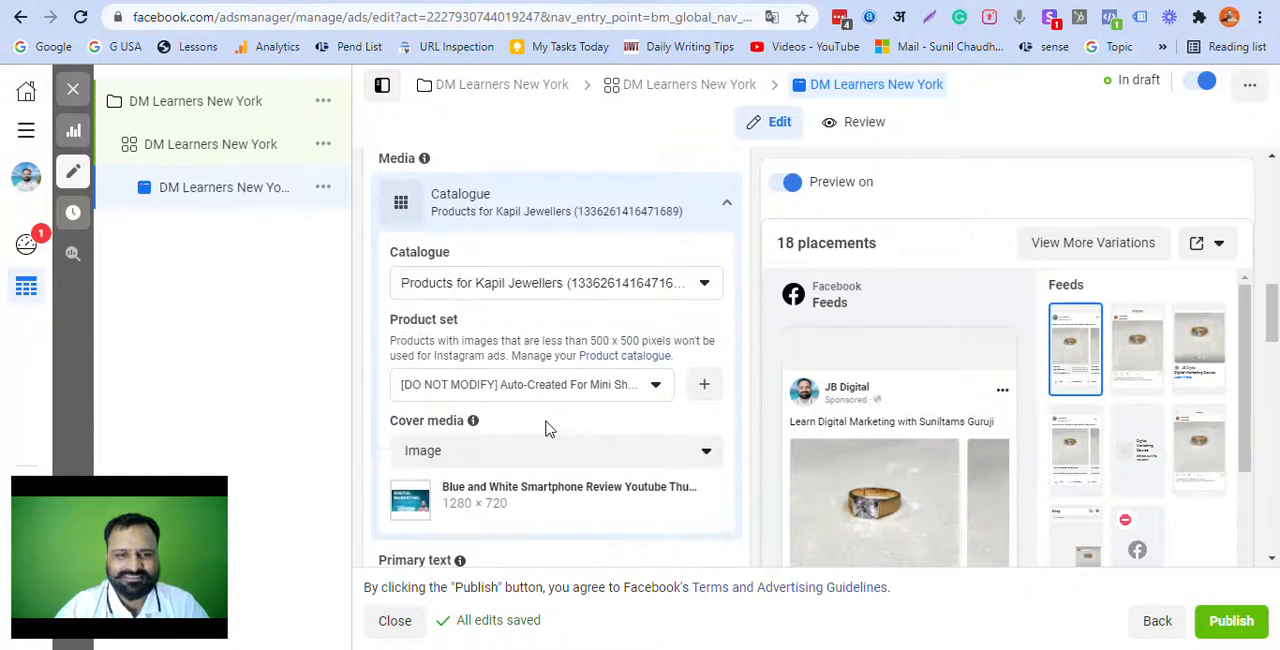
{"action": "scroll", "coordinate": [552, 280], "scroll_direction": "up", "scroll_amount": 3}
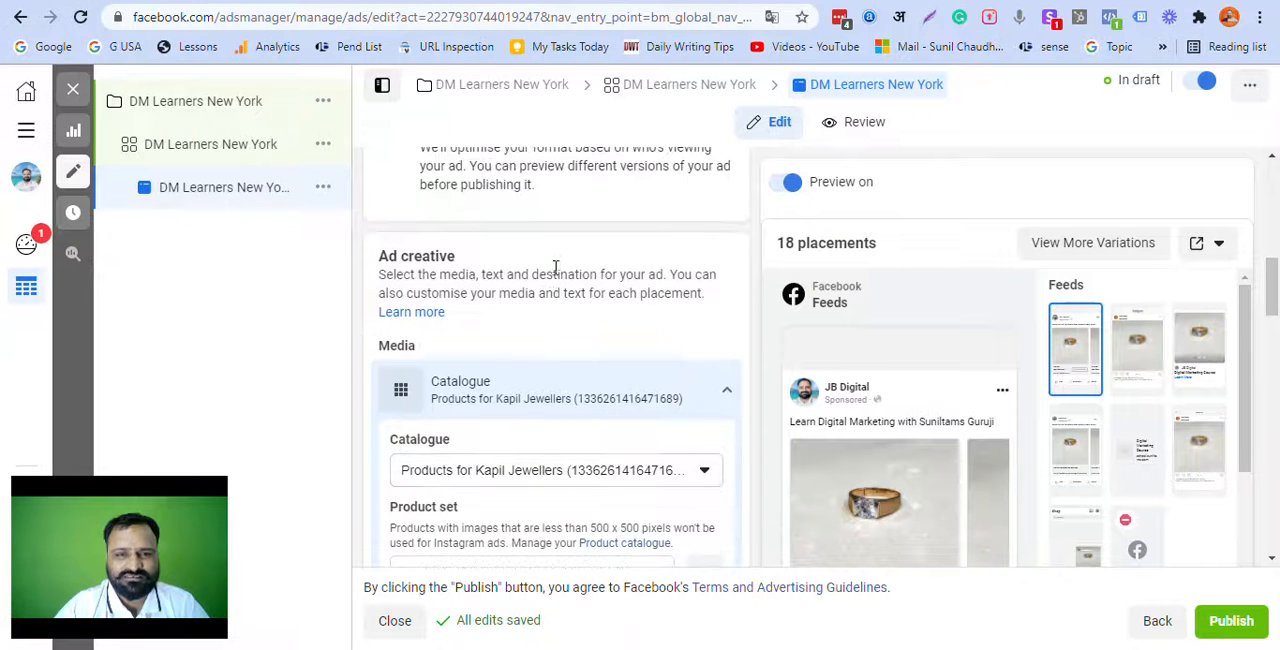
{"action": "scroll", "coordinate": [556, 271], "scroll_direction": "up", "scroll_amount": 2}
{"action": "scroll", "coordinate": [553, 265], "scroll_direction": "down", "scroll_amount": 3}
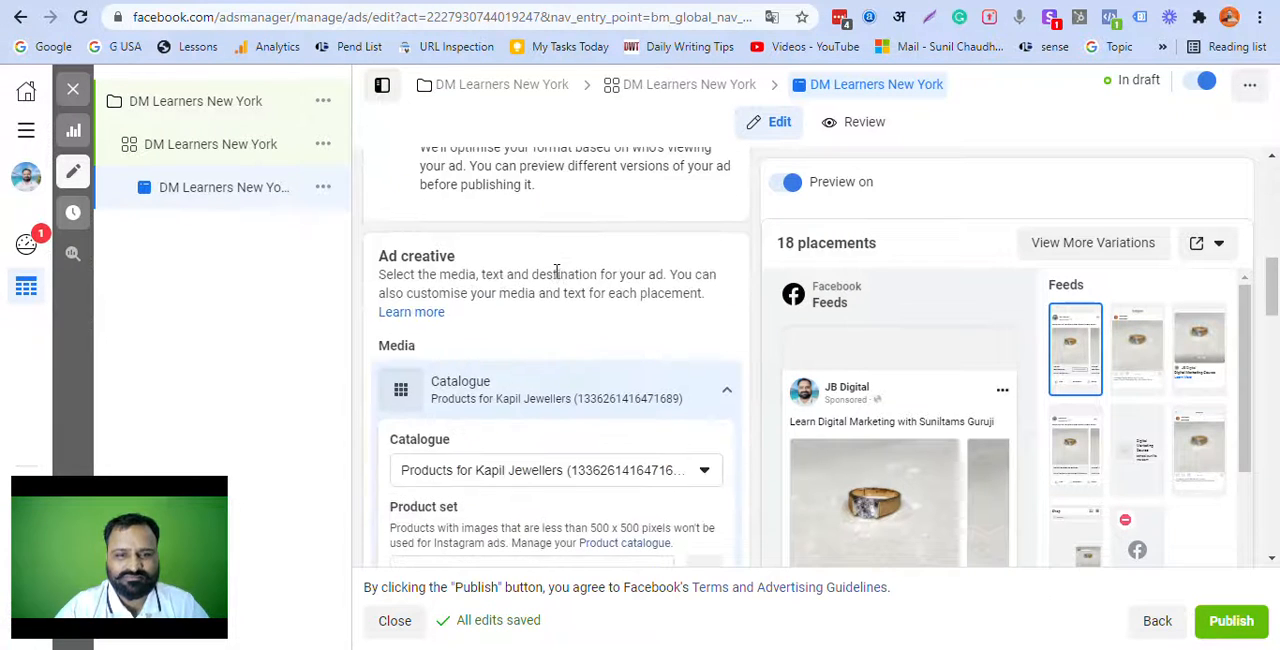
{"action": "left_click", "coordinate": [658, 396]}
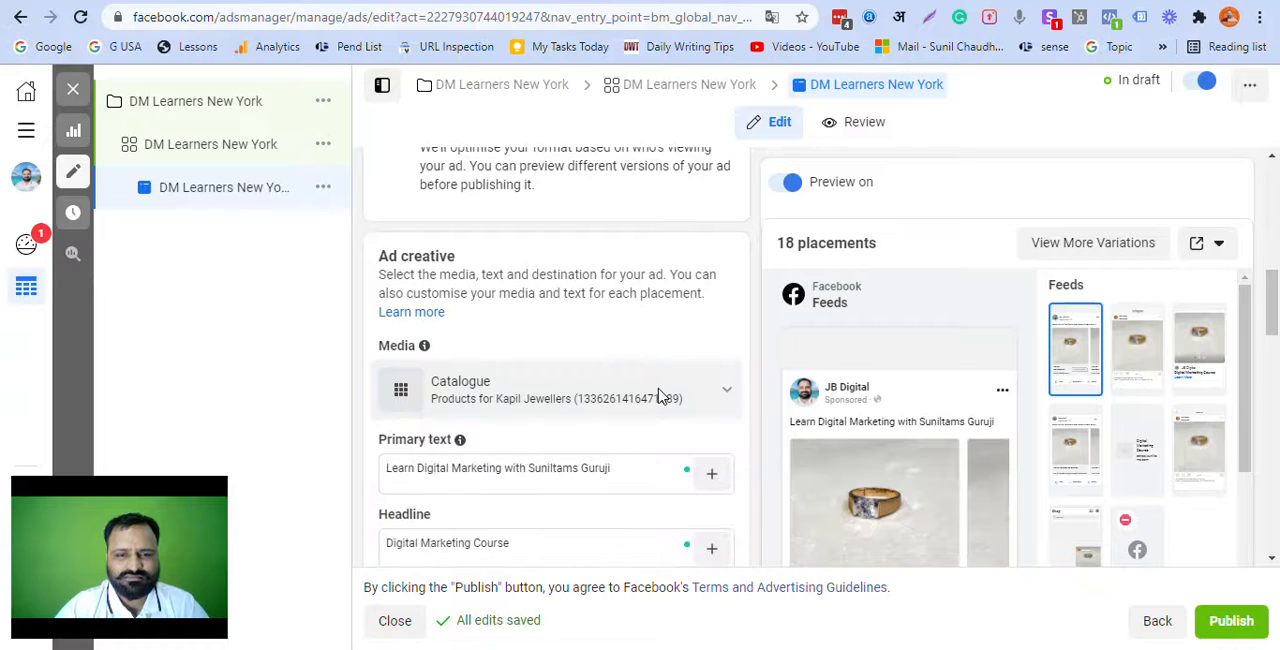
{"action": "scroll", "coordinate": [658, 396], "scroll_direction": "down", "scroll_amount": 2}
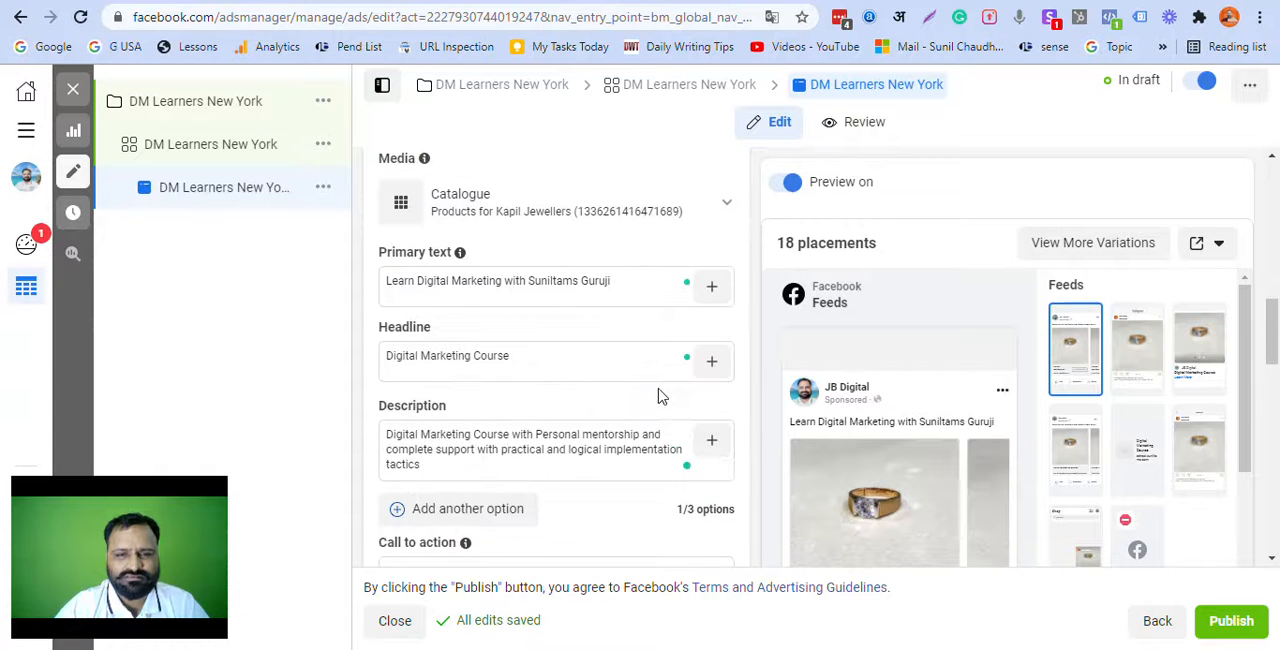
{"action": "scroll", "coordinate": [594, 277], "scroll_direction": "up", "scroll_amount": 5}
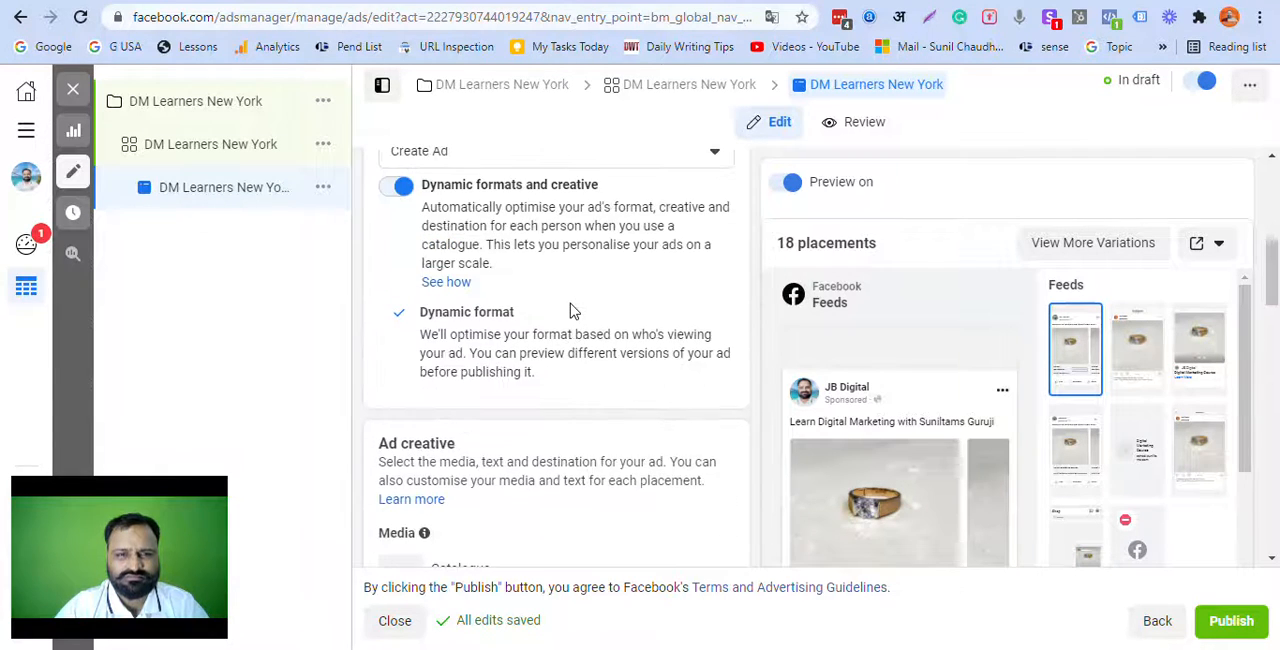
{"action": "scroll", "coordinate": [573, 313], "scroll_direction": "up", "scroll_amount": 3}
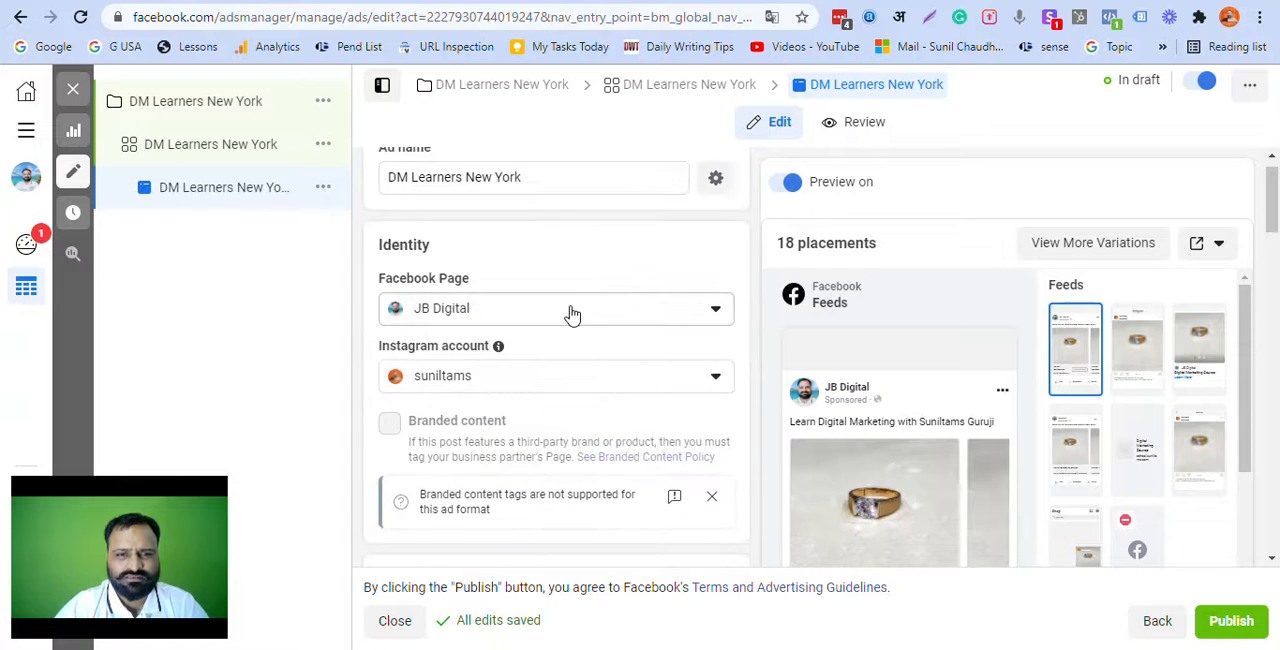
{"action": "scroll", "coordinate": [530, 392], "scroll_direction": "down", "scroll_amount": 2}
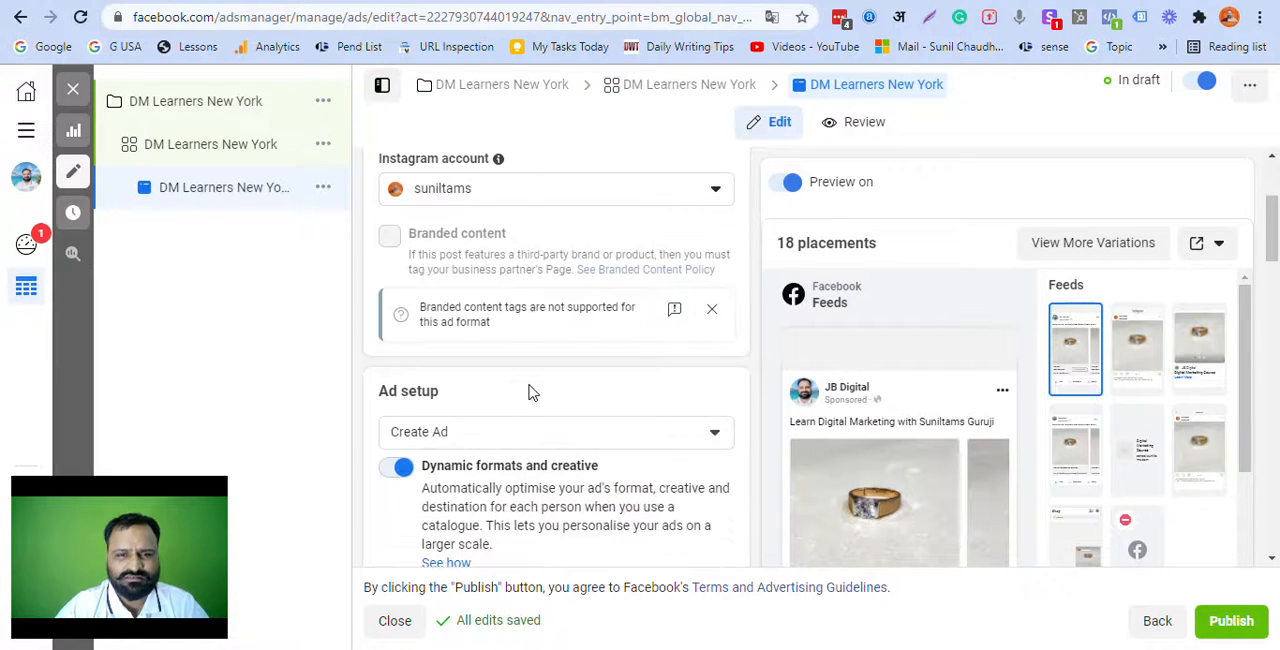
{"action": "scroll", "coordinate": [530, 392], "scroll_direction": "down", "scroll_amount": 2}
{"action": "scroll", "coordinate": [530, 392], "scroll_direction": "down", "scroll_amount": 2}
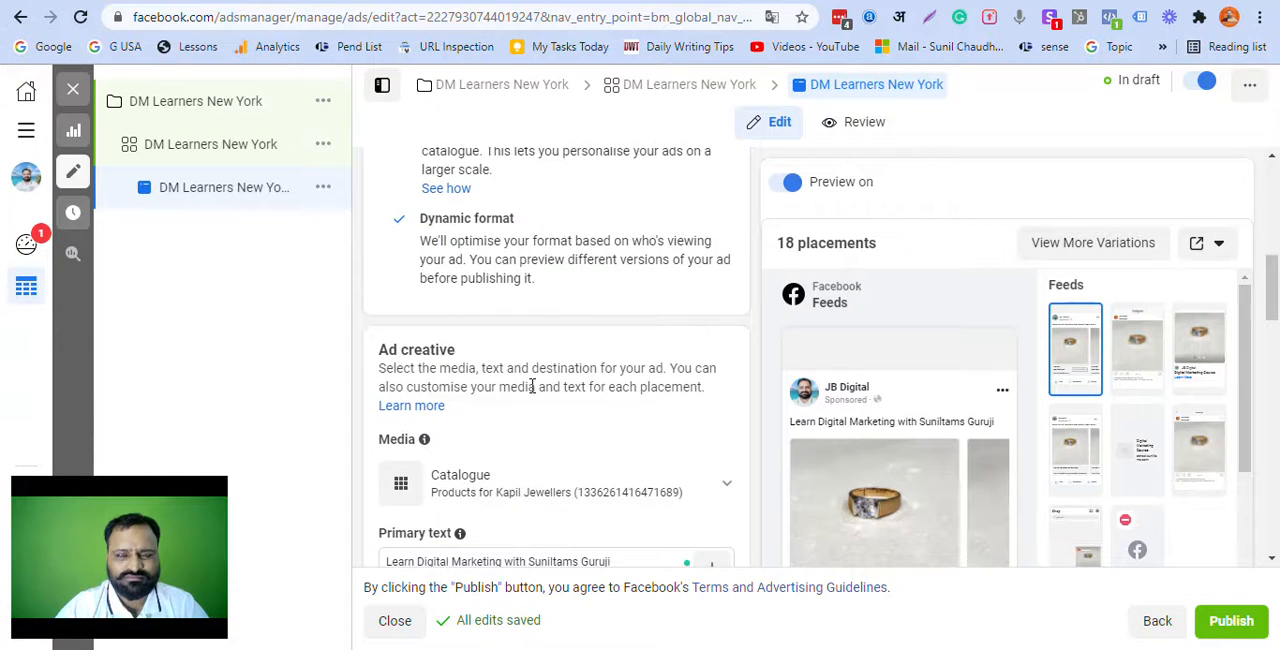
Step: Turn off Dynamic formats and creative and set the ad format to Single image or video
{"action": "scroll", "coordinate": [533, 390], "scroll_direction": "up", "scroll_amount": 1}
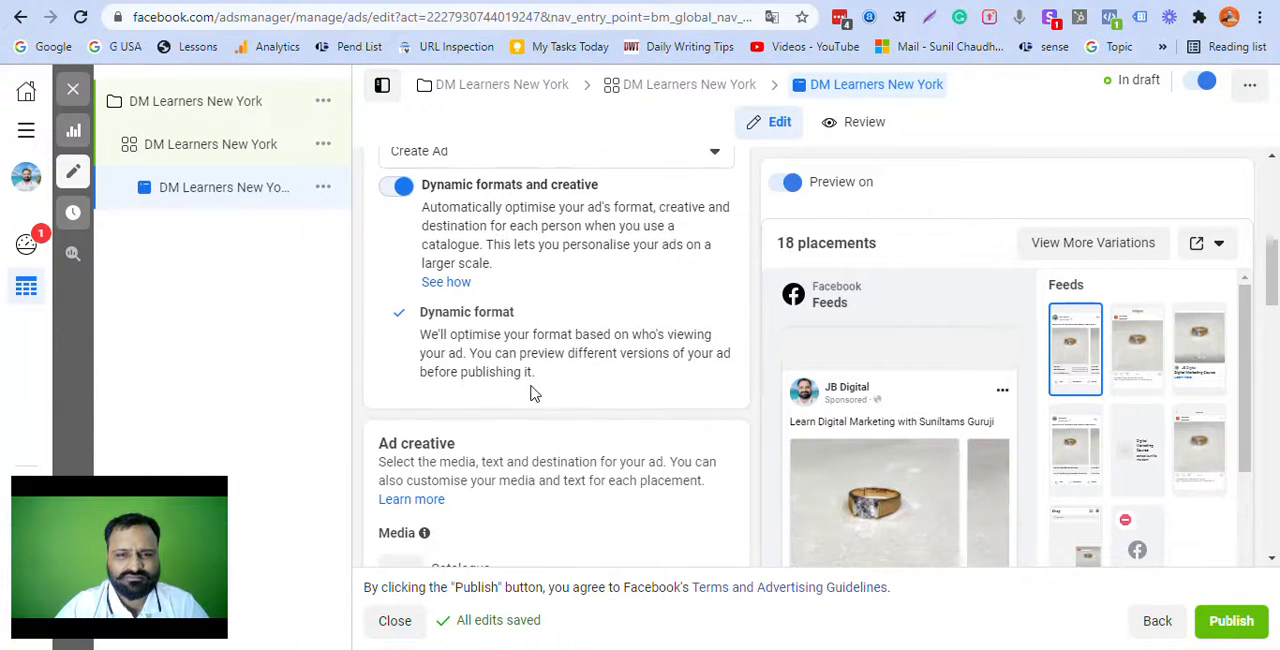
{"action": "left_click", "coordinate": [397, 188]}
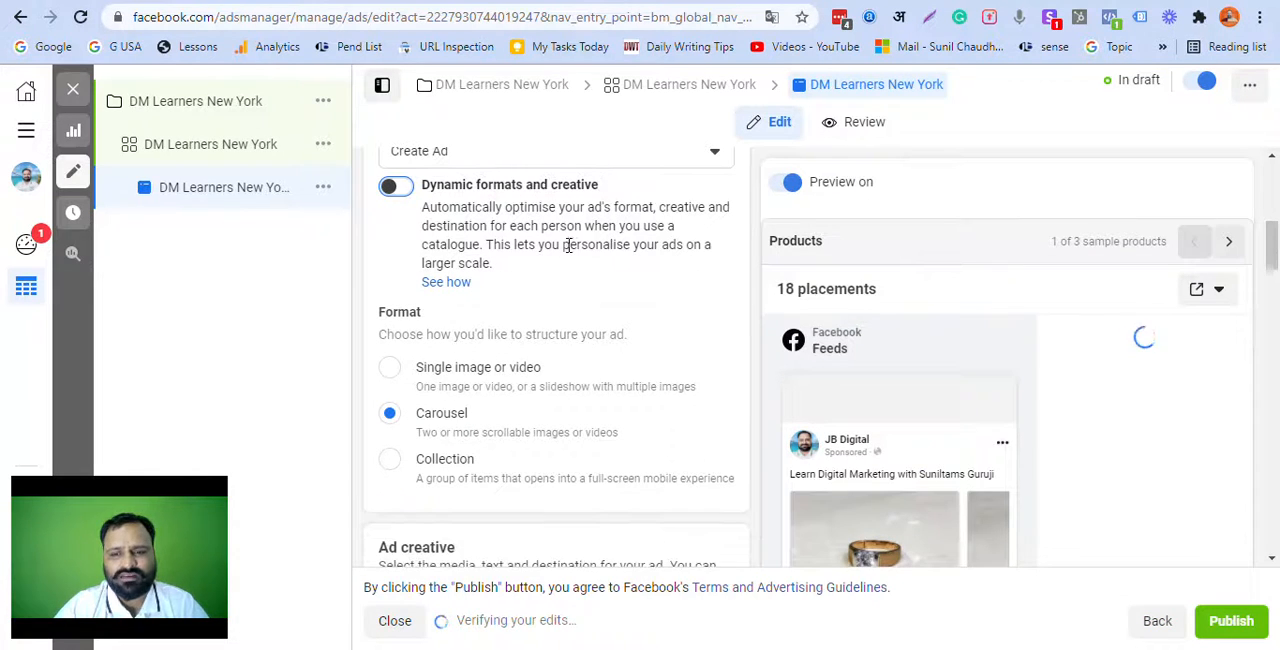
{"action": "scroll", "coordinate": [563, 249], "scroll_direction": "down", "scroll_amount": 1}
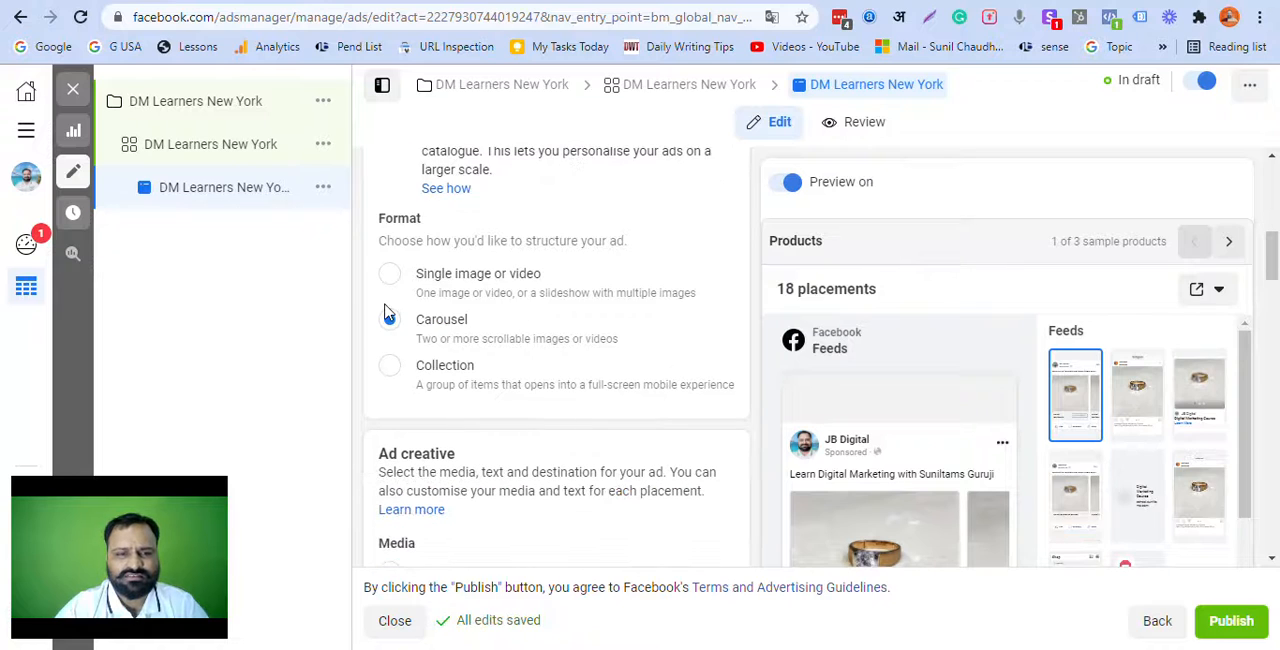
{"action": "left_click", "coordinate": [405, 285]}
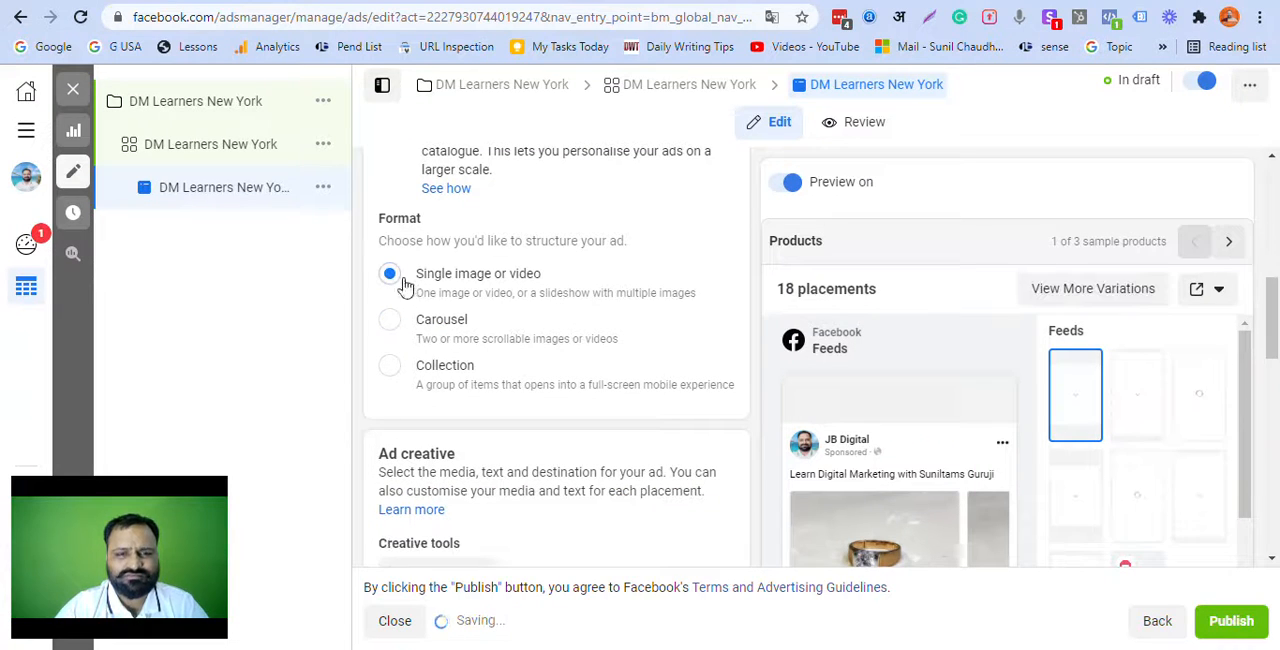
Step: Remove the Products for Kapil Jewellers catalogue from the ad creative's media
{"action": "scroll", "coordinate": [558, 322], "scroll_direction": "down", "scroll_amount": 2}
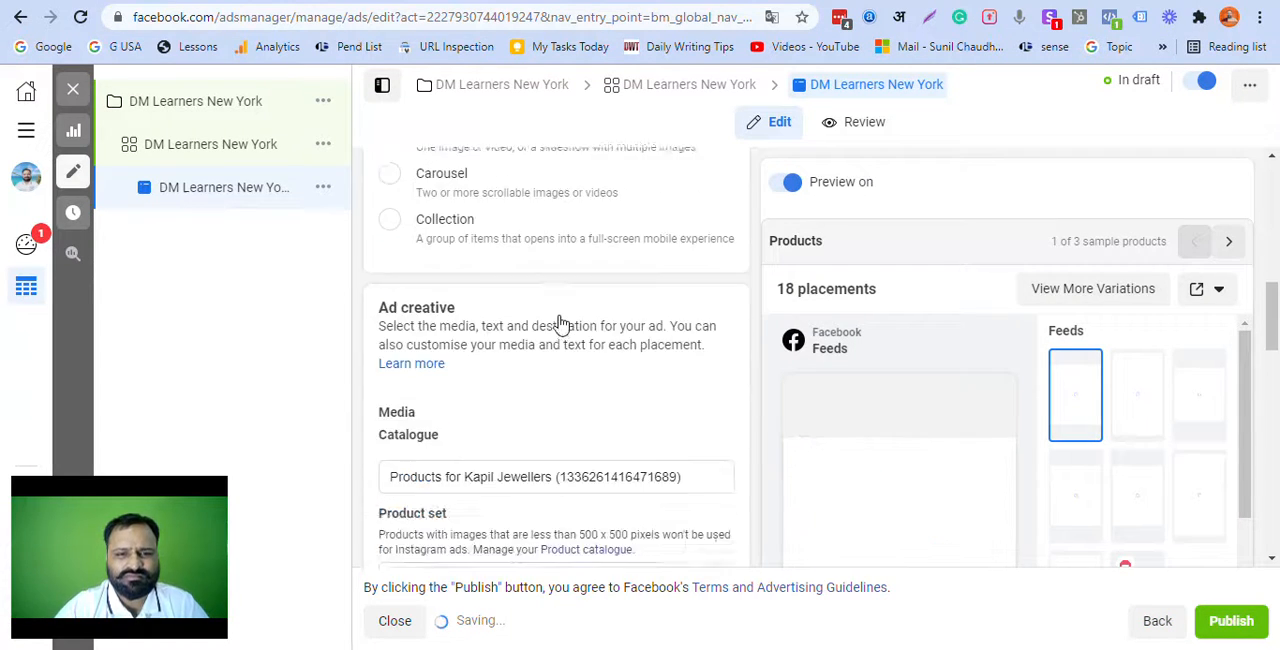
{"action": "scroll", "coordinate": [560, 322], "scroll_direction": "down", "scroll_amount": 2}
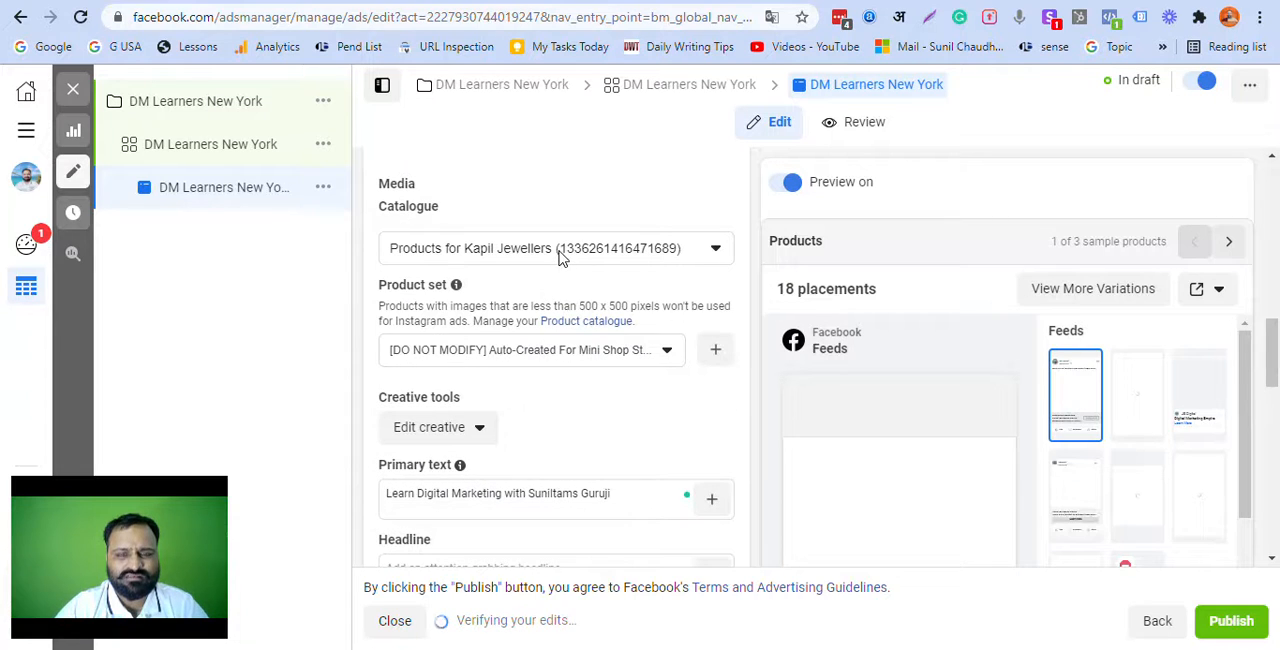
{"action": "left_click", "coordinate": [560, 258]}
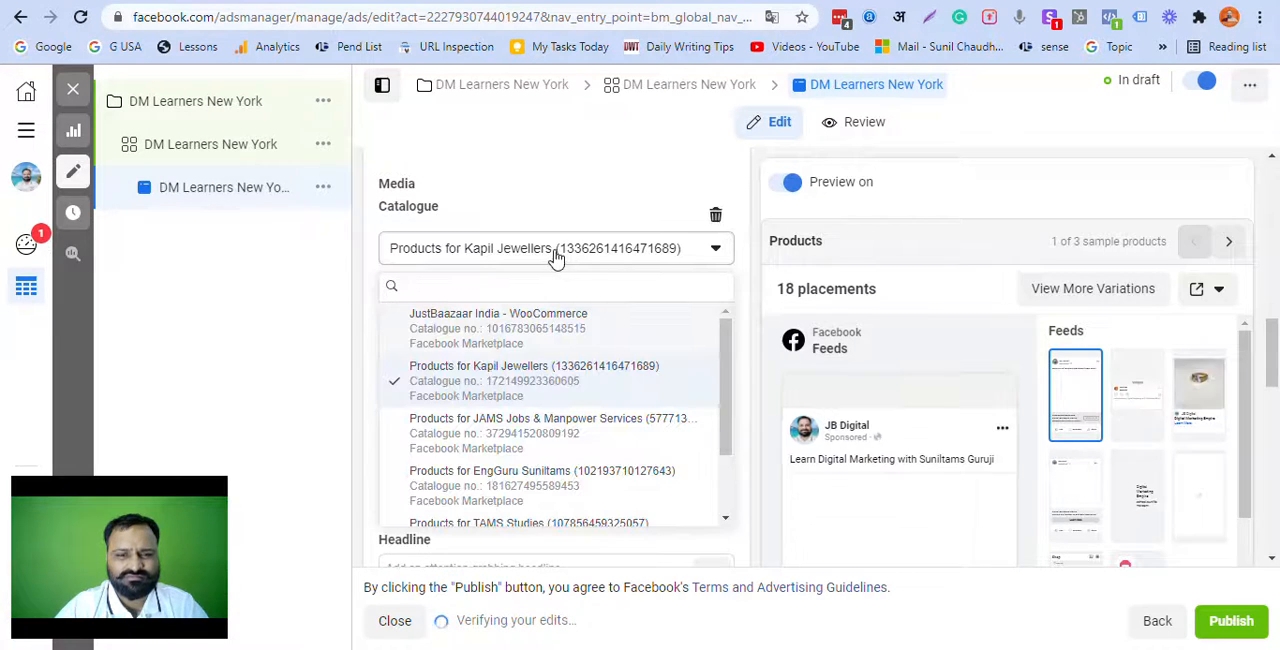
{"action": "left_click", "coordinate": [703, 224]}
Step: Add the 1280 × 720 "Blue and White" Digital Marketing Internship account image as ad media, keeping the preselected crops and optimisations
{"action": "left_click", "coordinate": [419, 216]}
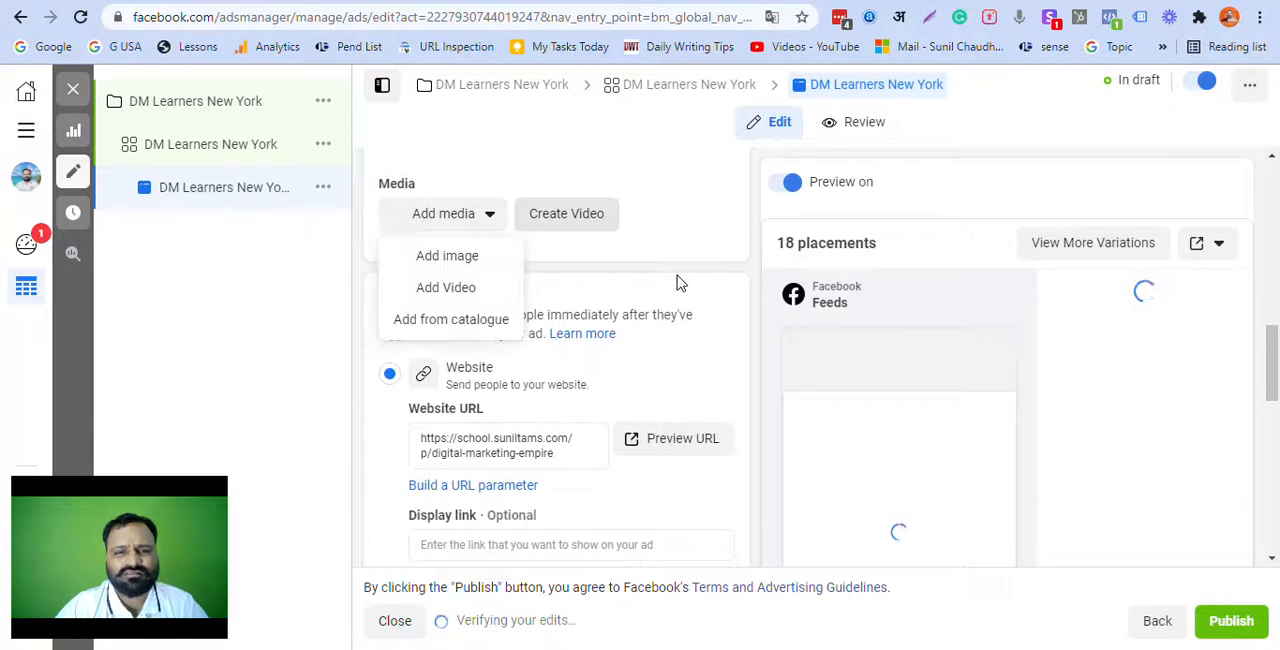
{"action": "left_click", "coordinate": [463, 264]}
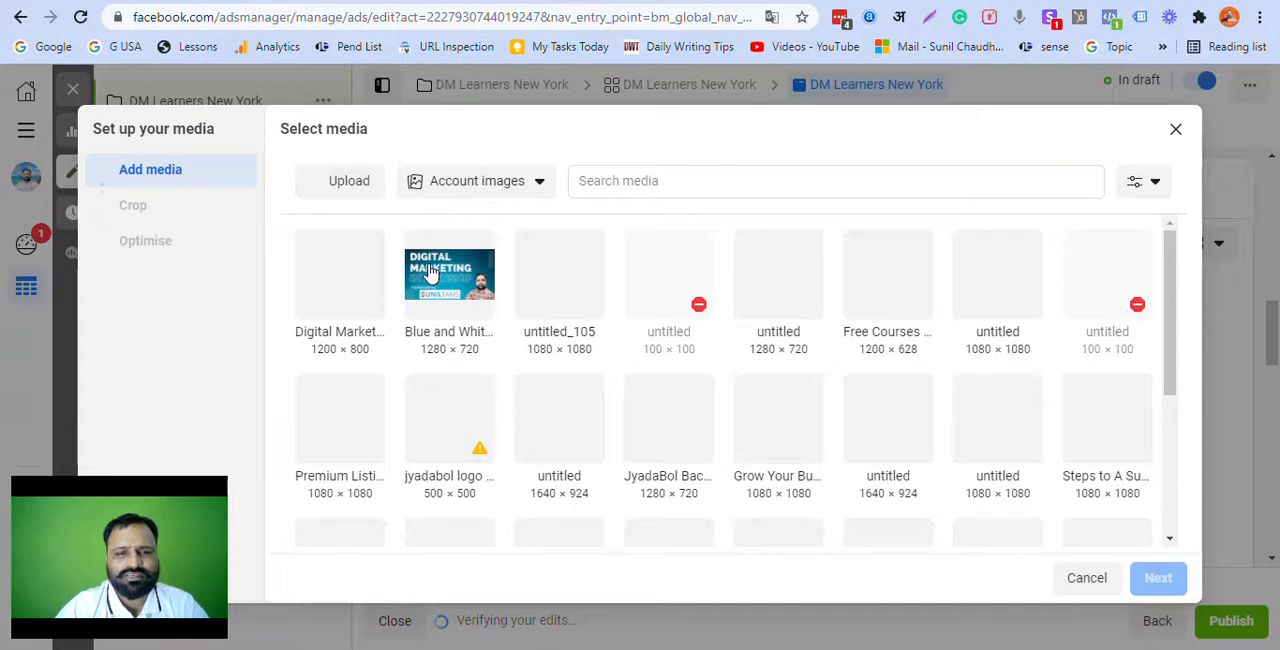
{"action": "left_click", "coordinate": [432, 275]}
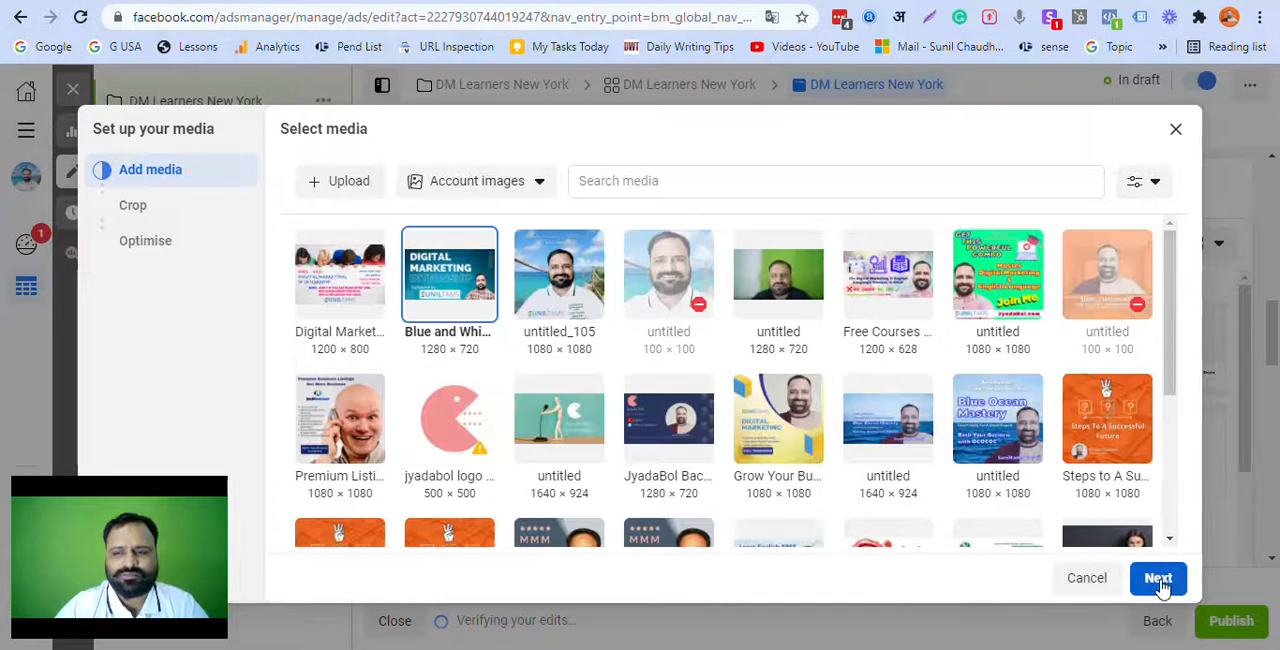
{"action": "left_click", "coordinate": [1160, 585]}
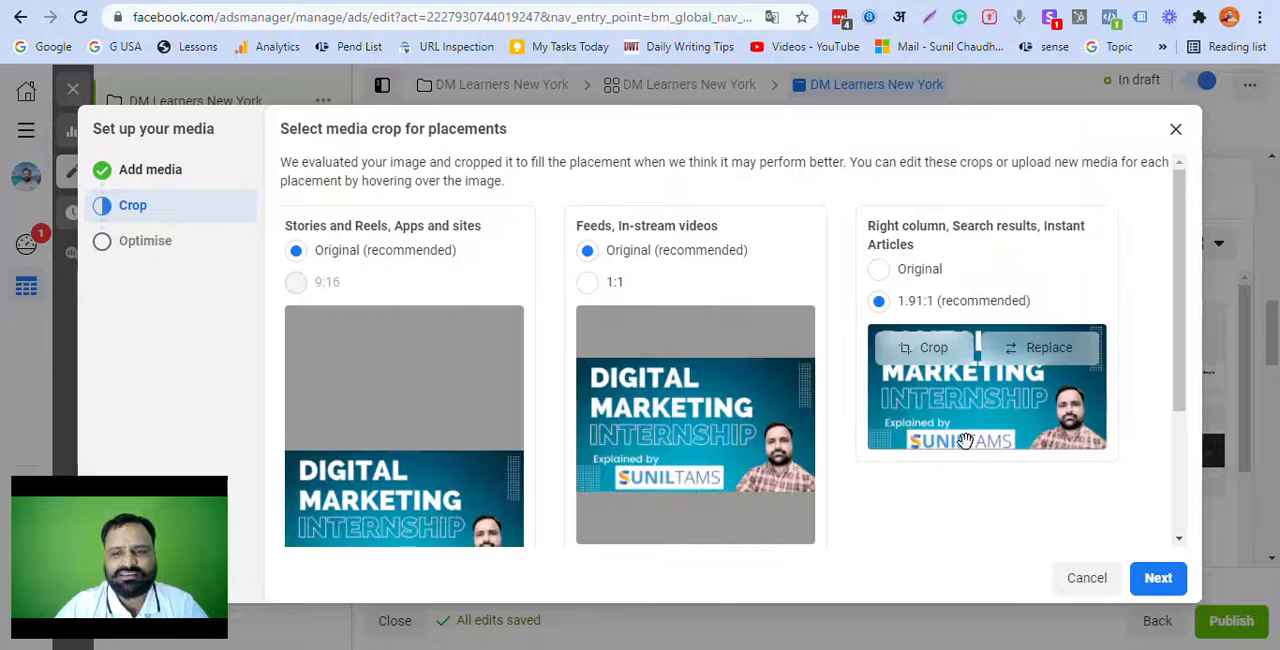
{"action": "scroll", "coordinate": [966, 445], "scroll_direction": "down", "scroll_amount": 2}
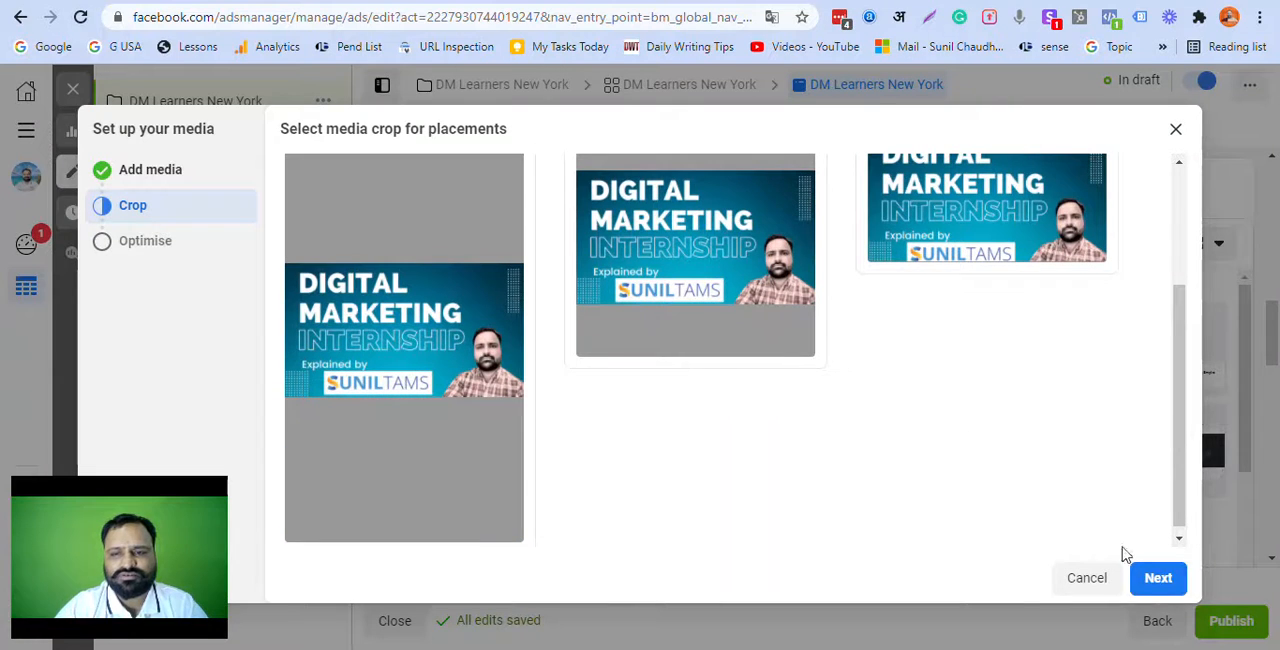
{"action": "left_click", "coordinate": [1158, 585]}
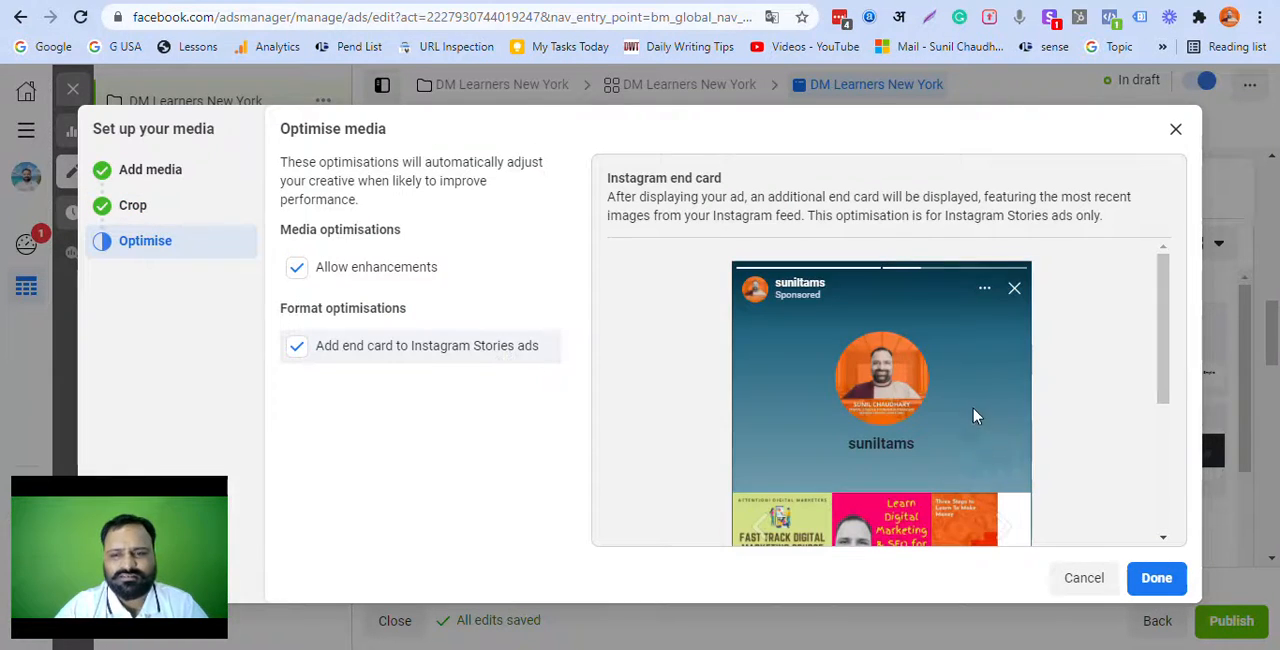
{"action": "scroll", "coordinate": [975, 416], "scroll_direction": "down", "scroll_amount": 5}
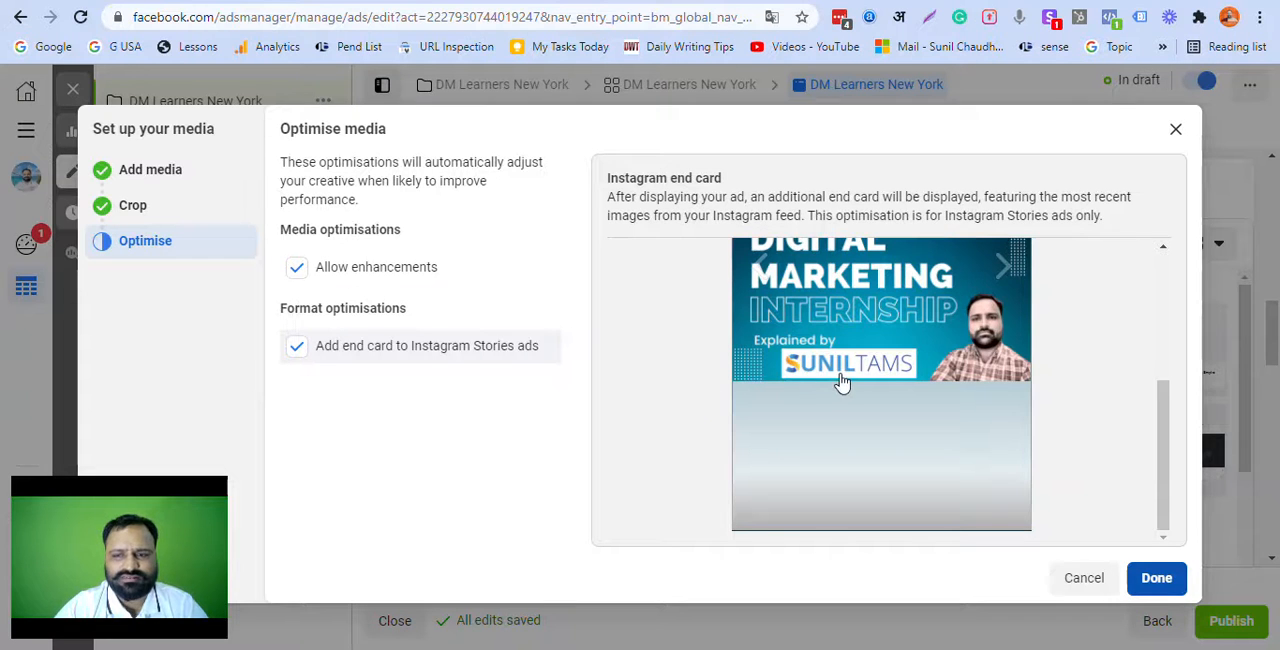
{"action": "left_click", "coordinate": [1152, 580]}
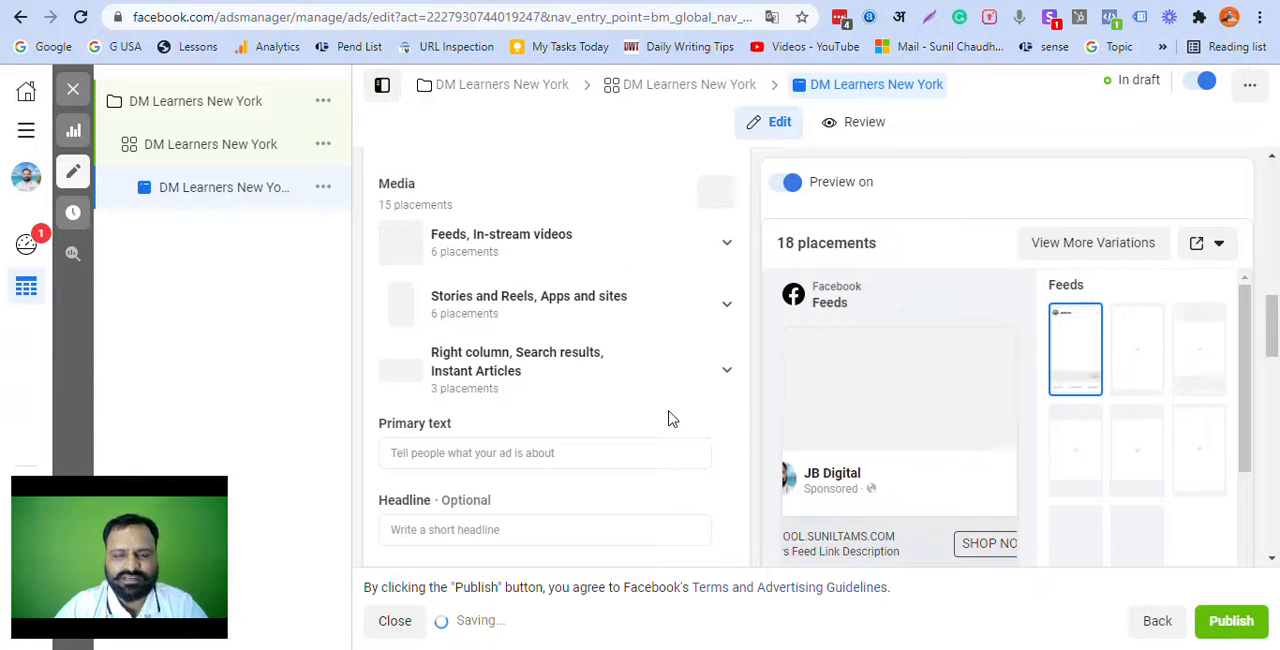
Step: Review the ad's identity, setup, format and media placement settings
{"action": "scroll", "coordinate": [671, 421], "scroll_direction": "up", "scroll_amount": 10}
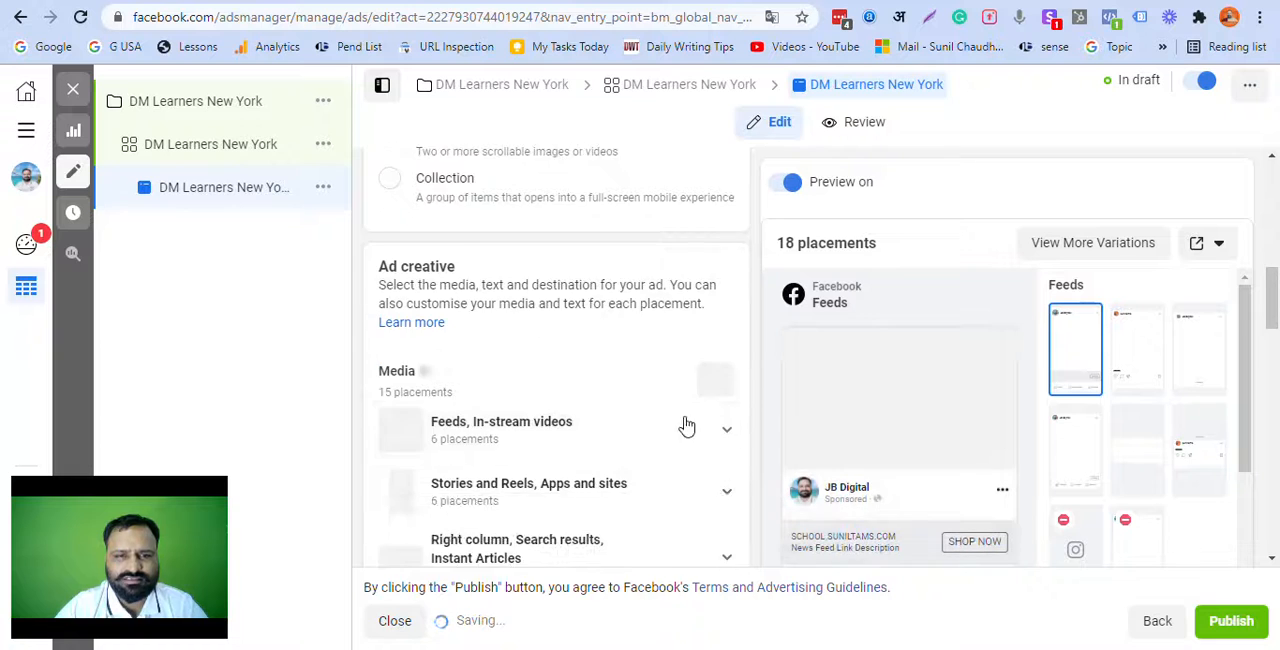
{"action": "scroll", "coordinate": [714, 418], "scroll_direction": "up", "scroll_amount": 3}
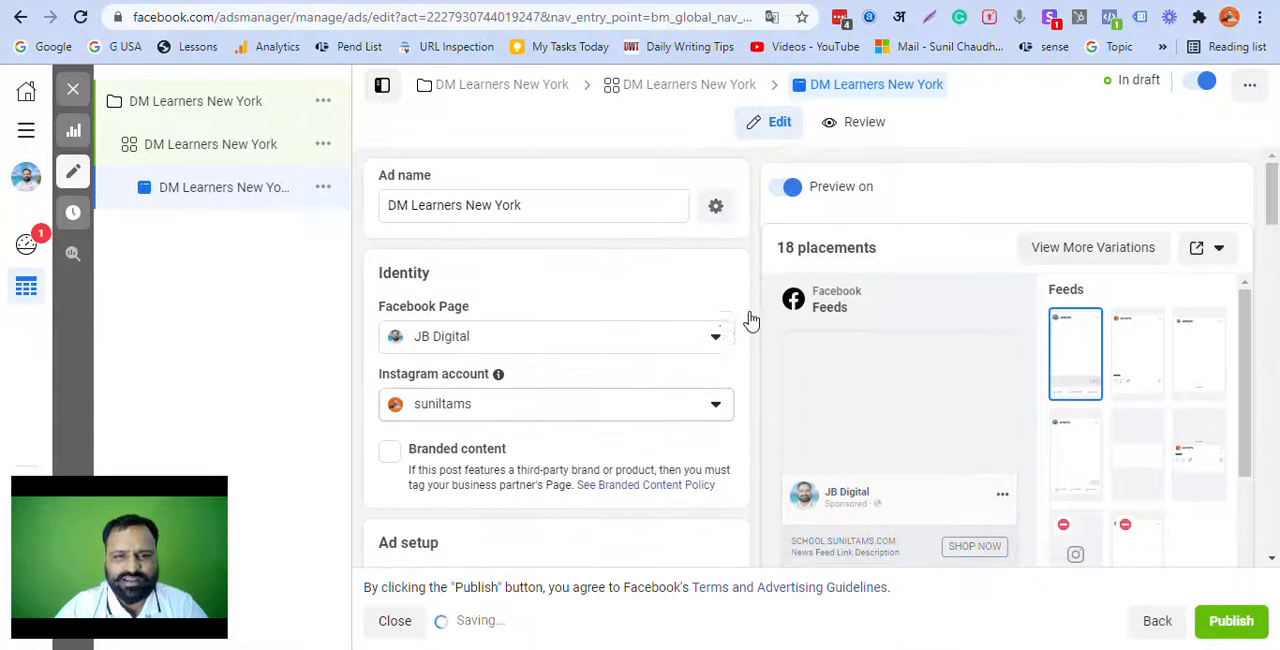
{"action": "scroll", "coordinate": [660, 230], "scroll_direction": "down", "scroll_amount": 1}
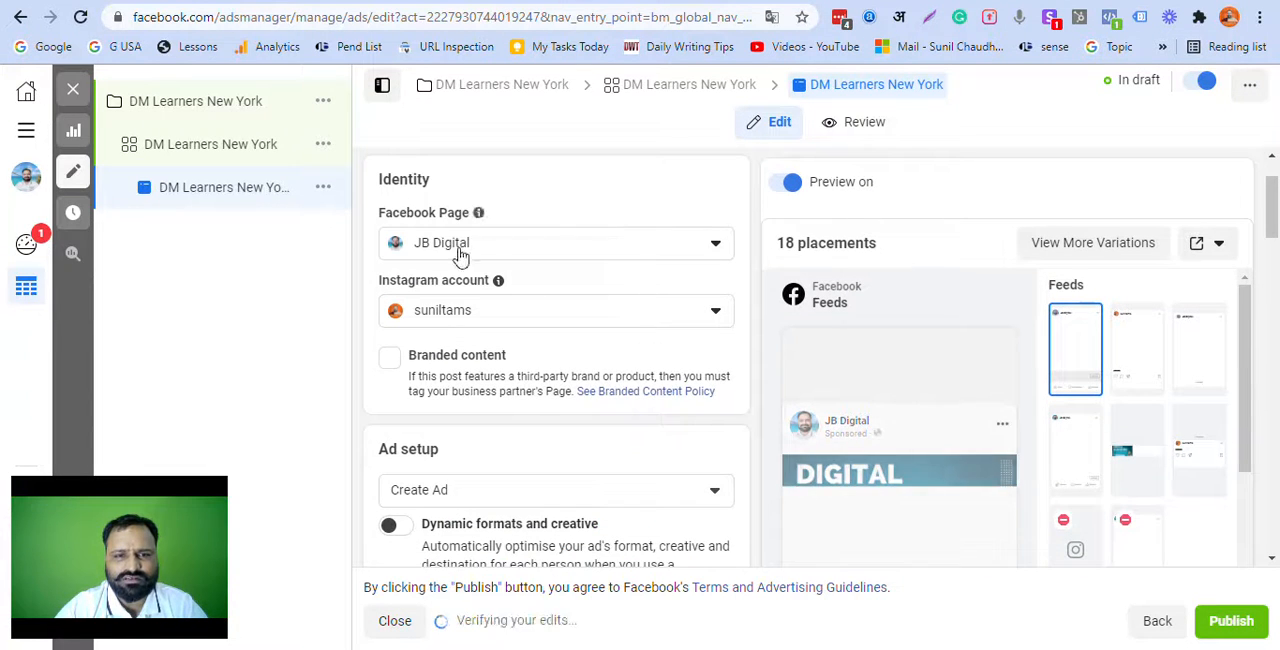
{"action": "scroll", "coordinate": [557, 251], "scroll_direction": "down", "scroll_amount": 1}
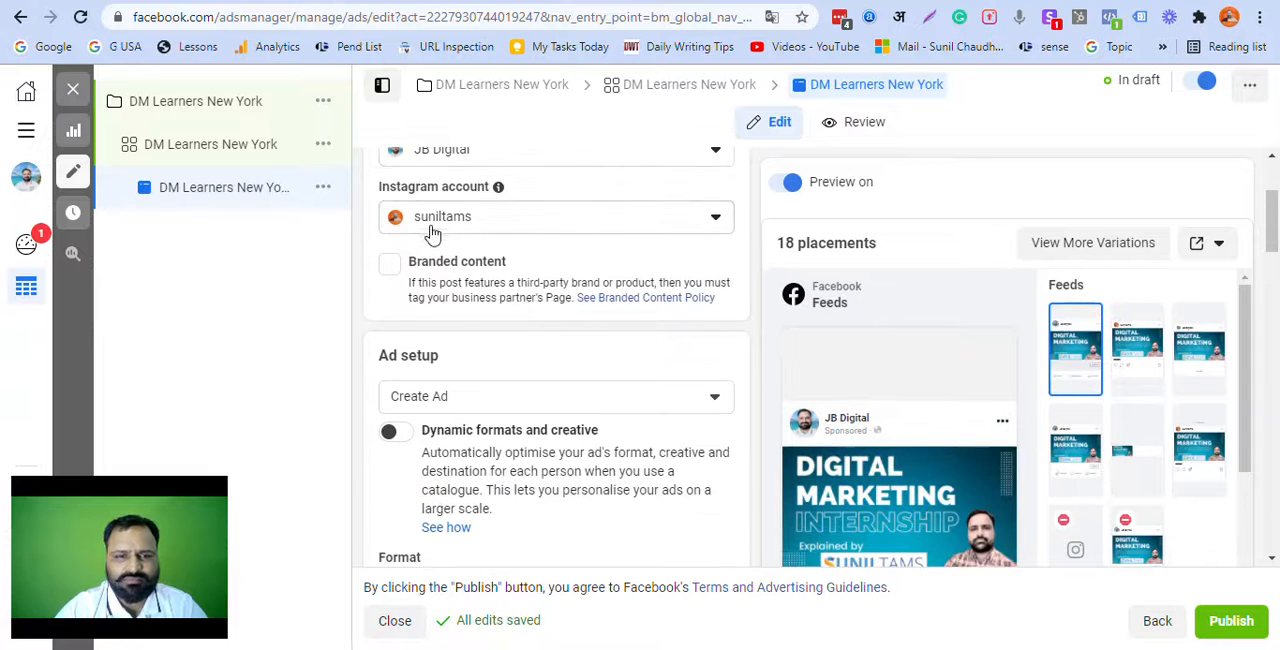
{"action": "scroll", "coordinate": [557, 282], "scroll_direction": "down", "scroll_amount": 2}
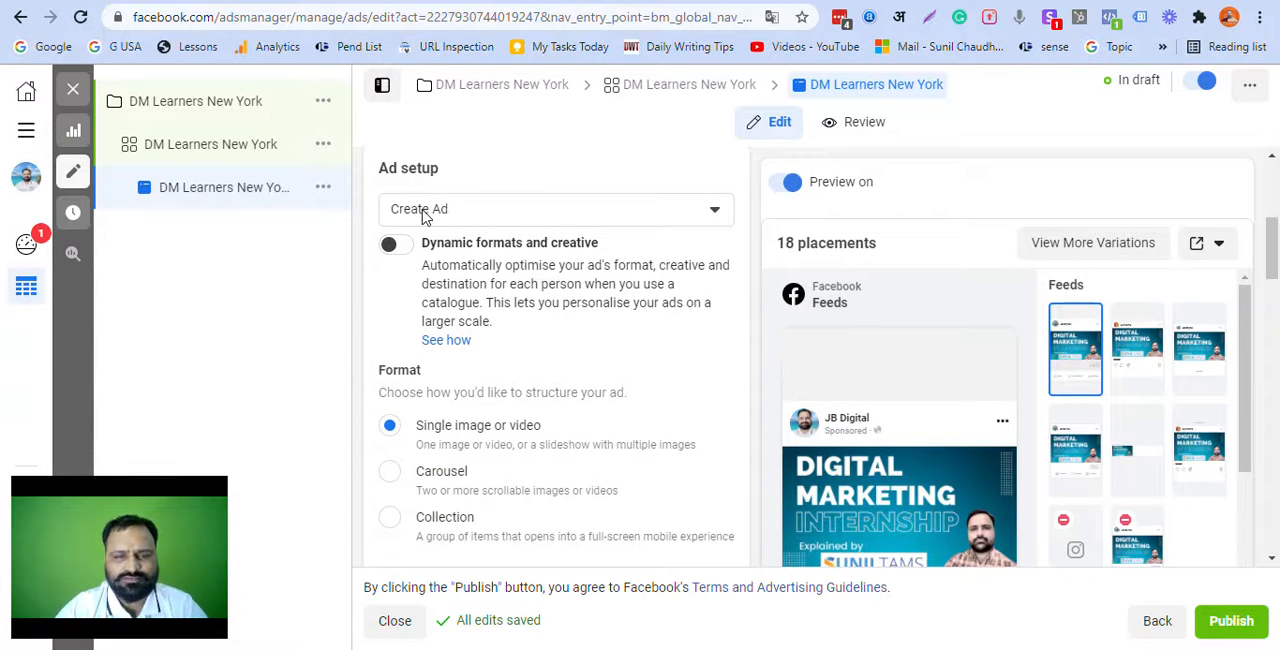
{"action": "scroll", "coordinate": [490, 300], "scroll_direction": "down", "scroll_amount": 2}
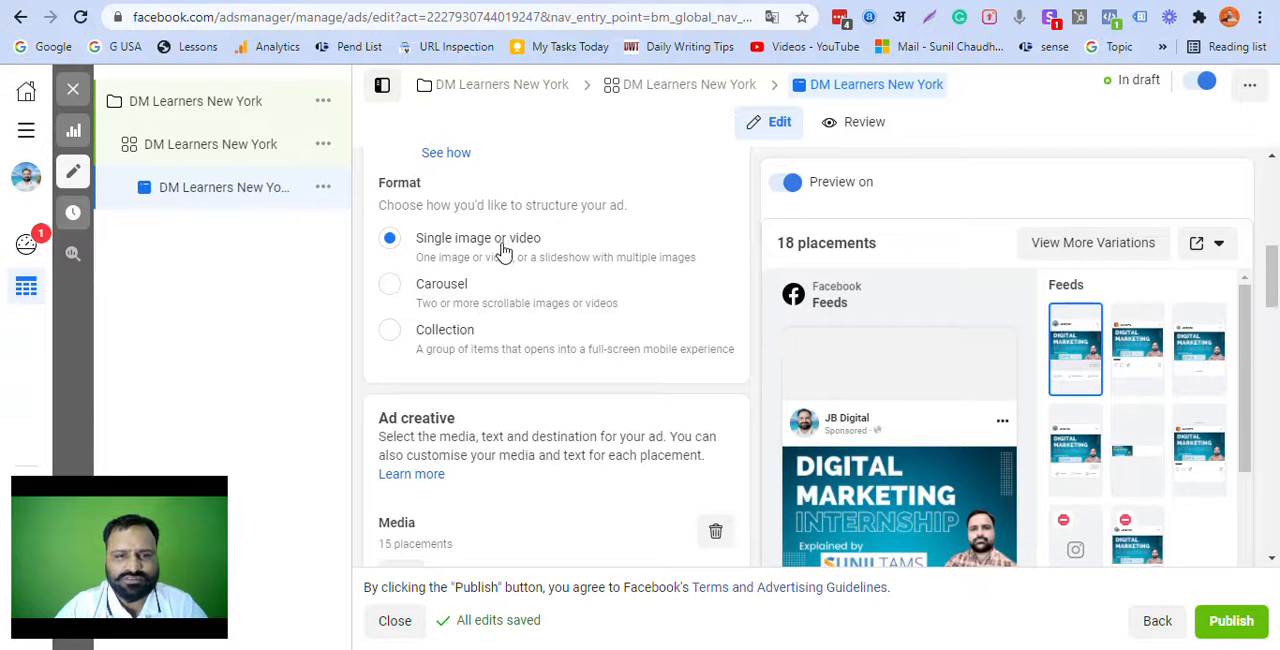
{"action": "scroll", "coordinate": [510, 252], "scroll_direction": "down", "scroll_amount": 1}
{"action": "scroll", "coordinate": [513, 254], "scroll_direction": "down", "scroll_amount": 4}
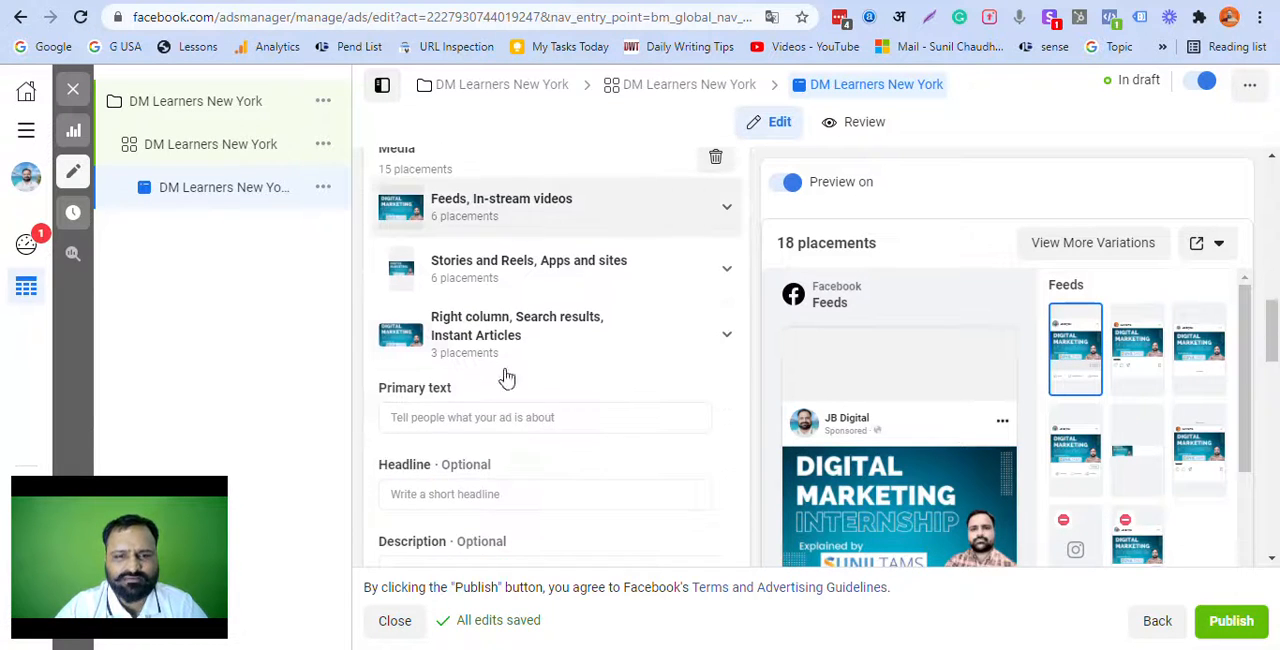
Step: Set the ad's primary text to "Most Comprehensive Digital Marketing Course For You"
{"action": "left_click", "coordinate": [451, 325]}
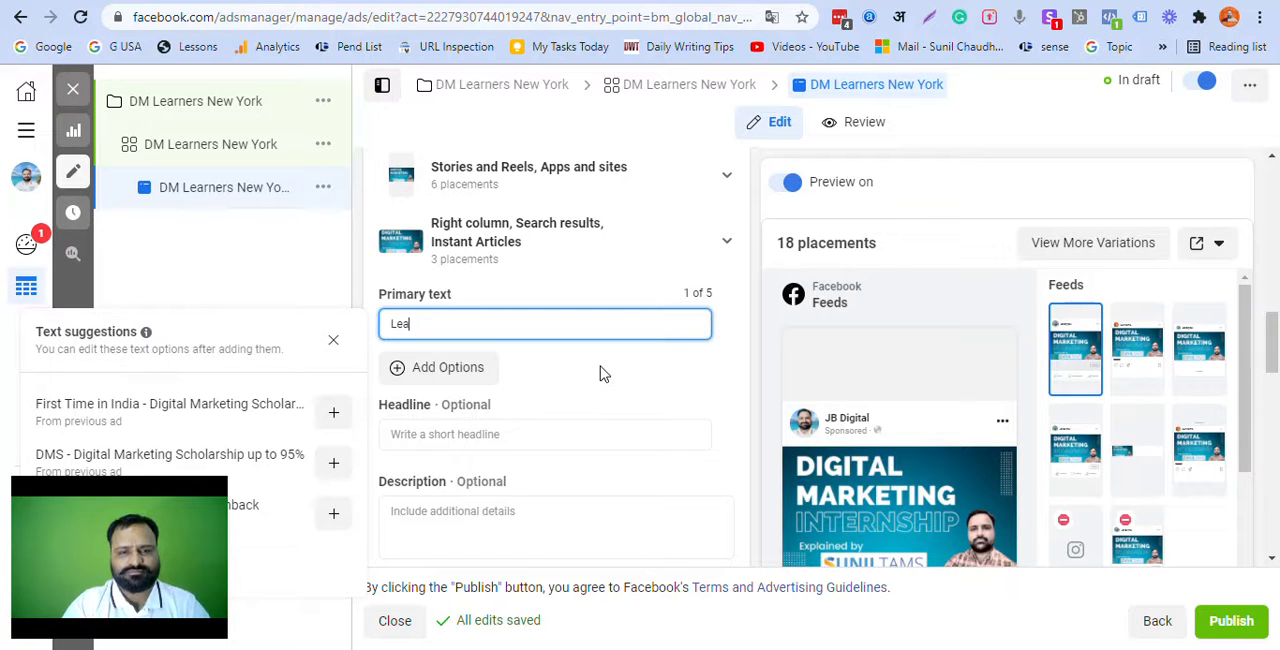
{"action": "type", "text": "Learn Digital Marketing with Suniltams"}
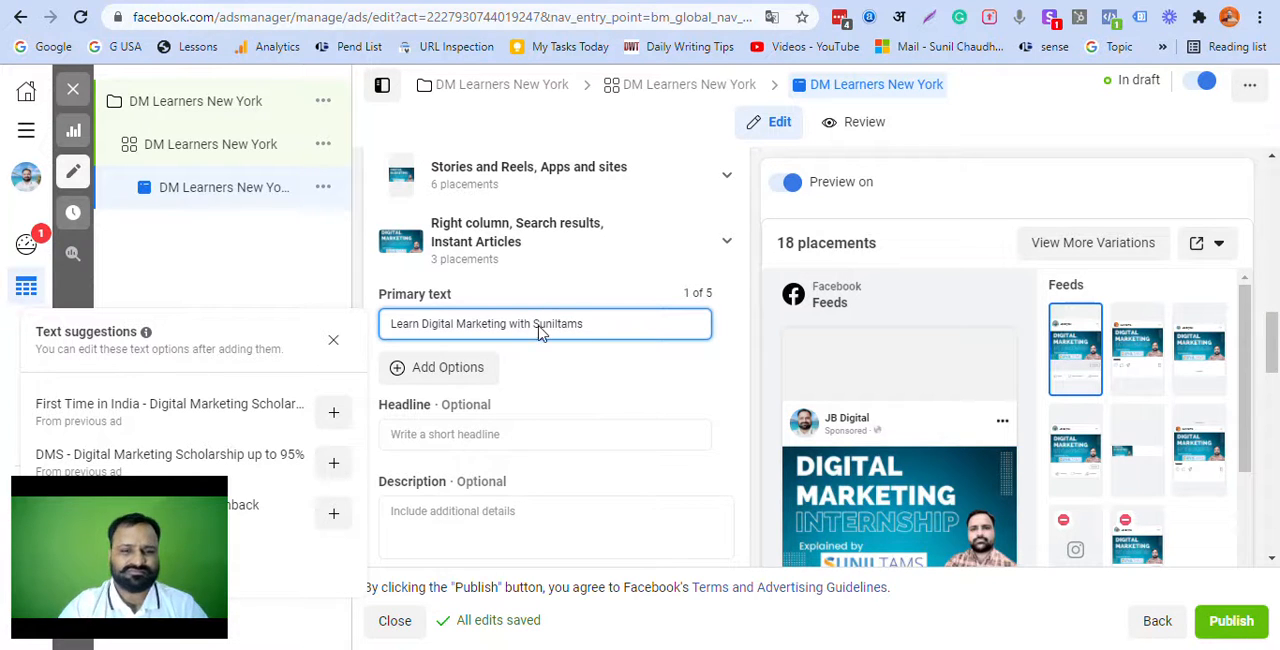
{"action": "key", "text": "ctrl+a"}
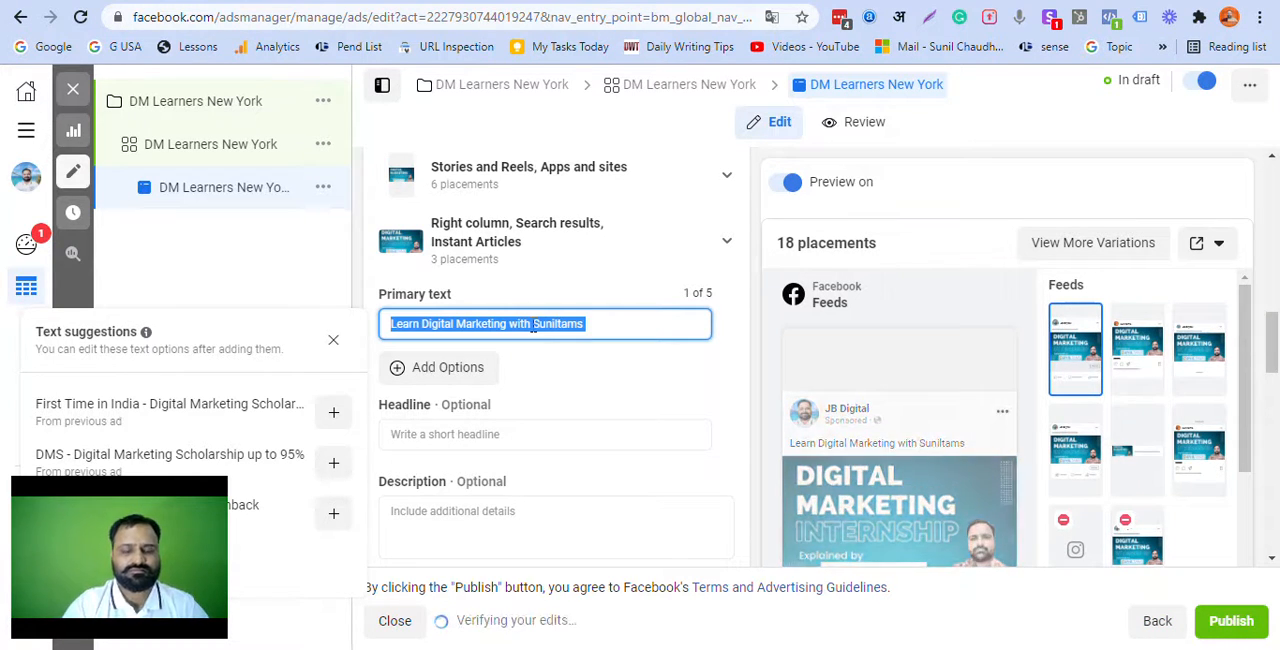
{"action": "type", "text": "Most "}
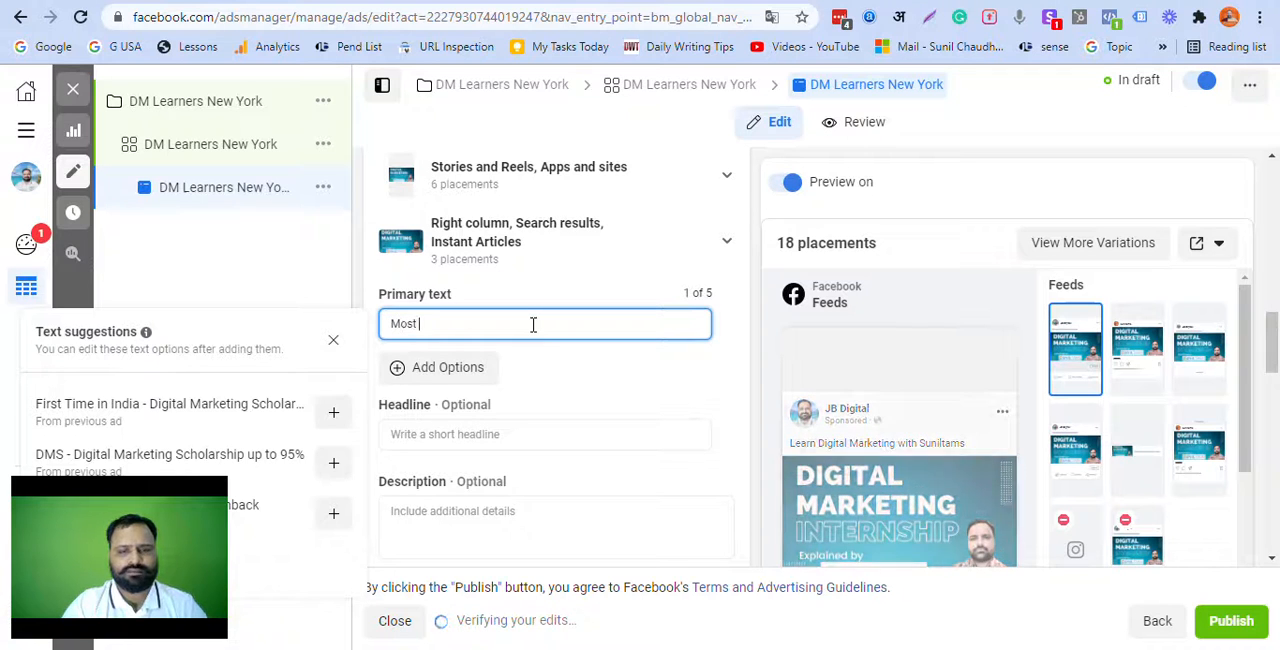
{"action": "type", "text": "Compreh"}
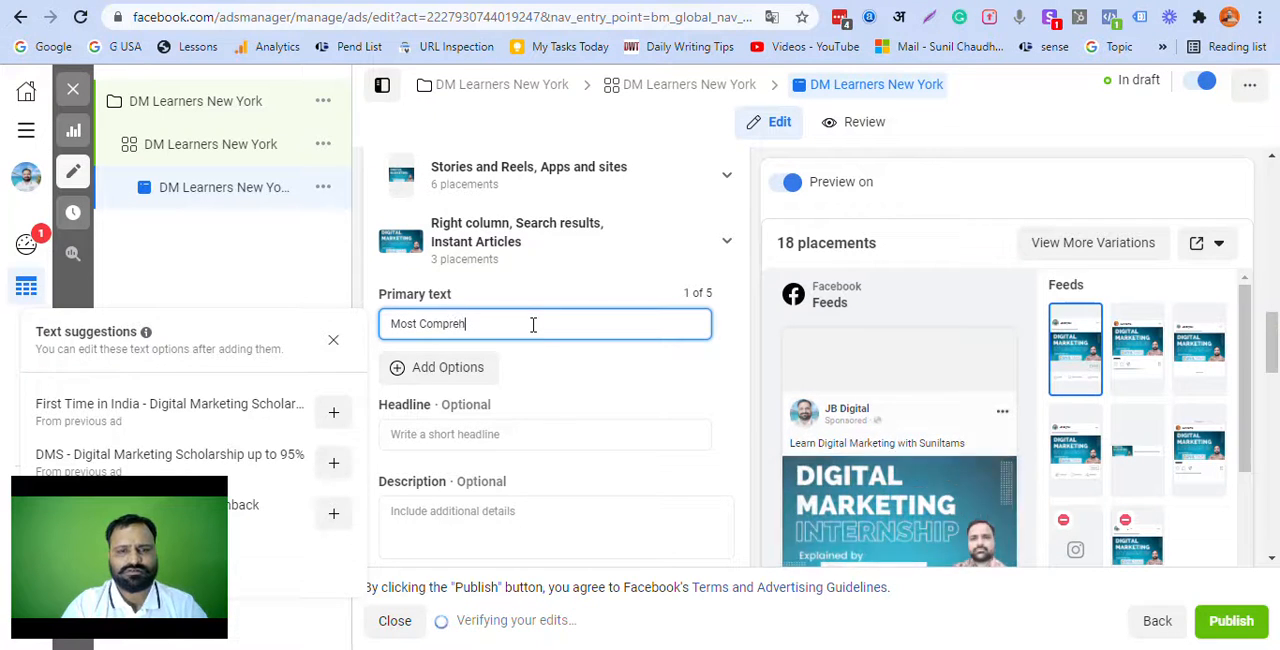
{"action": "type", "text": "ensiv"}
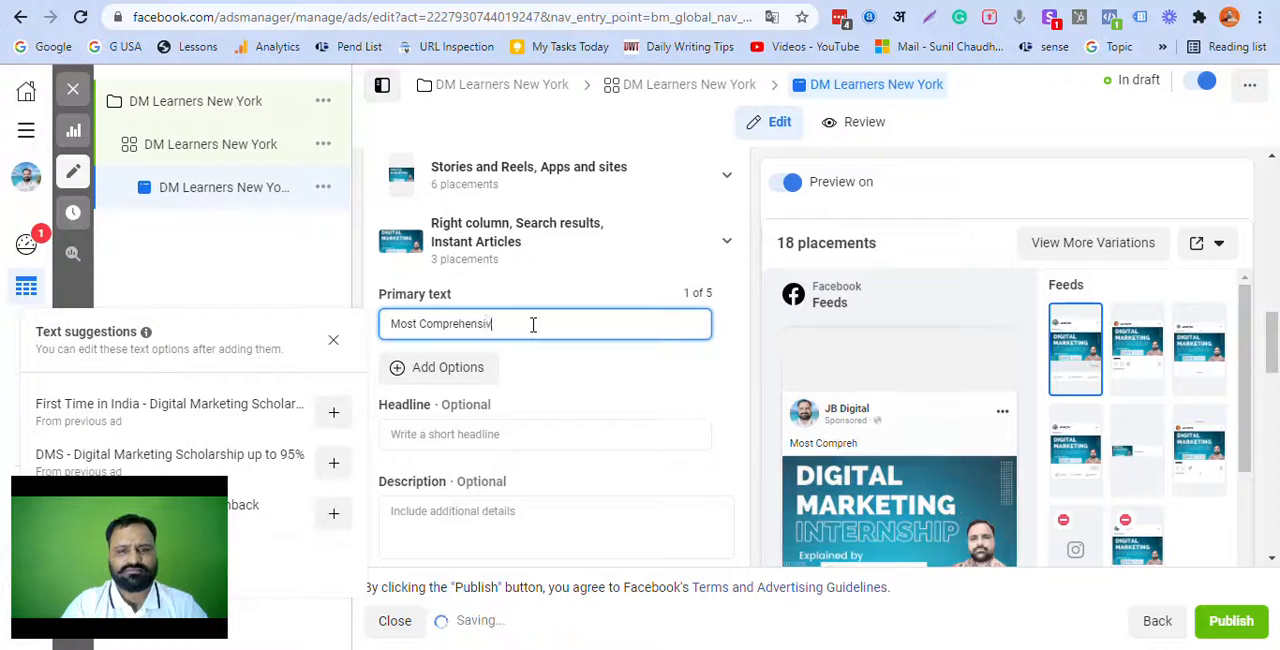
{"action": "type", "text": "e Digital Mar"}
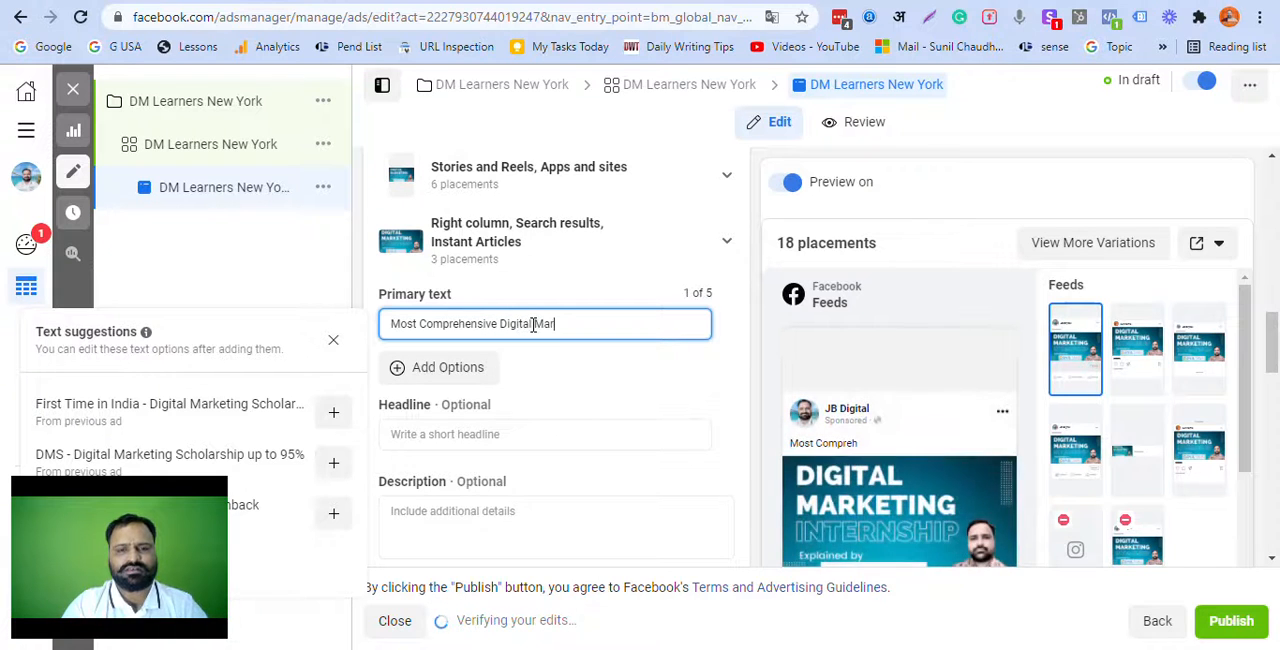
{"action": "type", "text": "keting Course Fo"}
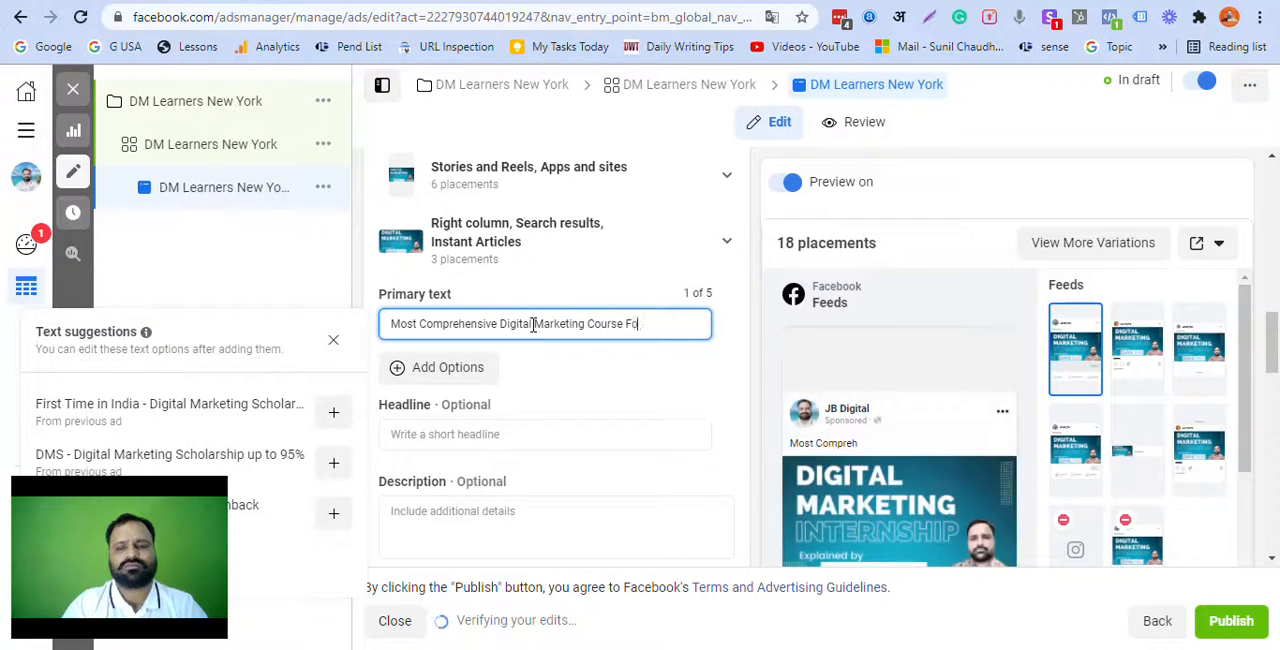
{"action": "type", "text": "r You"}
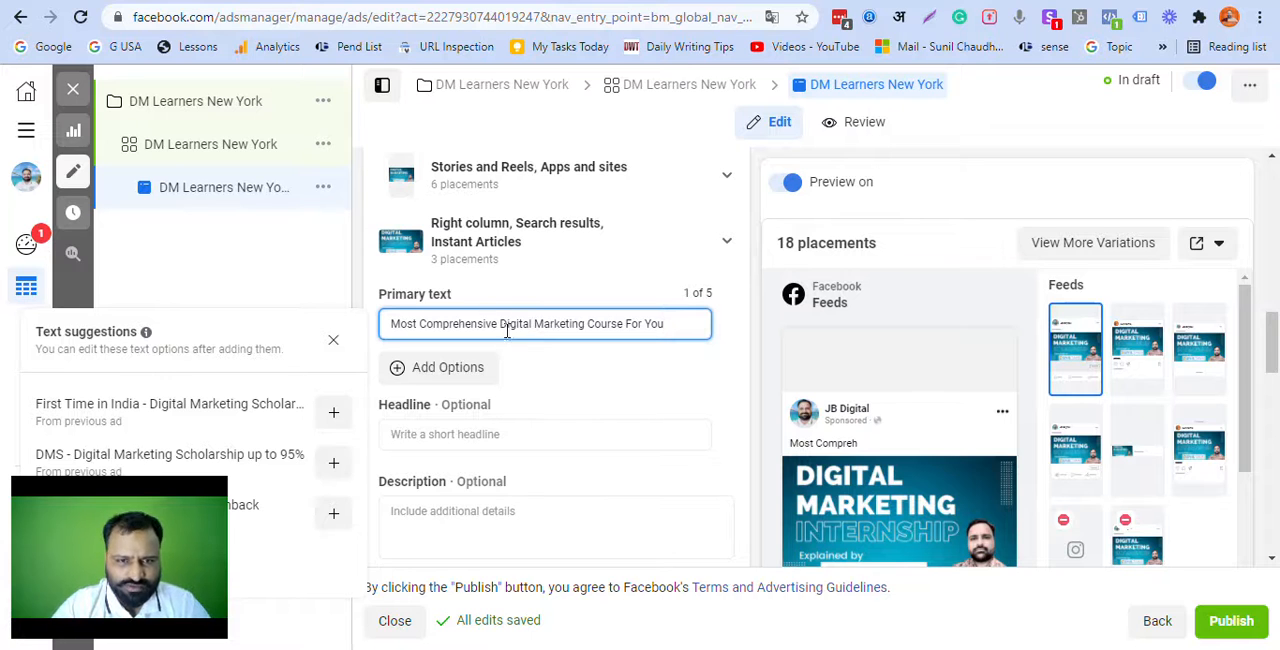
Step: Copy the primary text "Most Comprehensive Digital Marketing Course For You" into the ad's headline and description
{"action": "key", "text": "ctrl+a"}
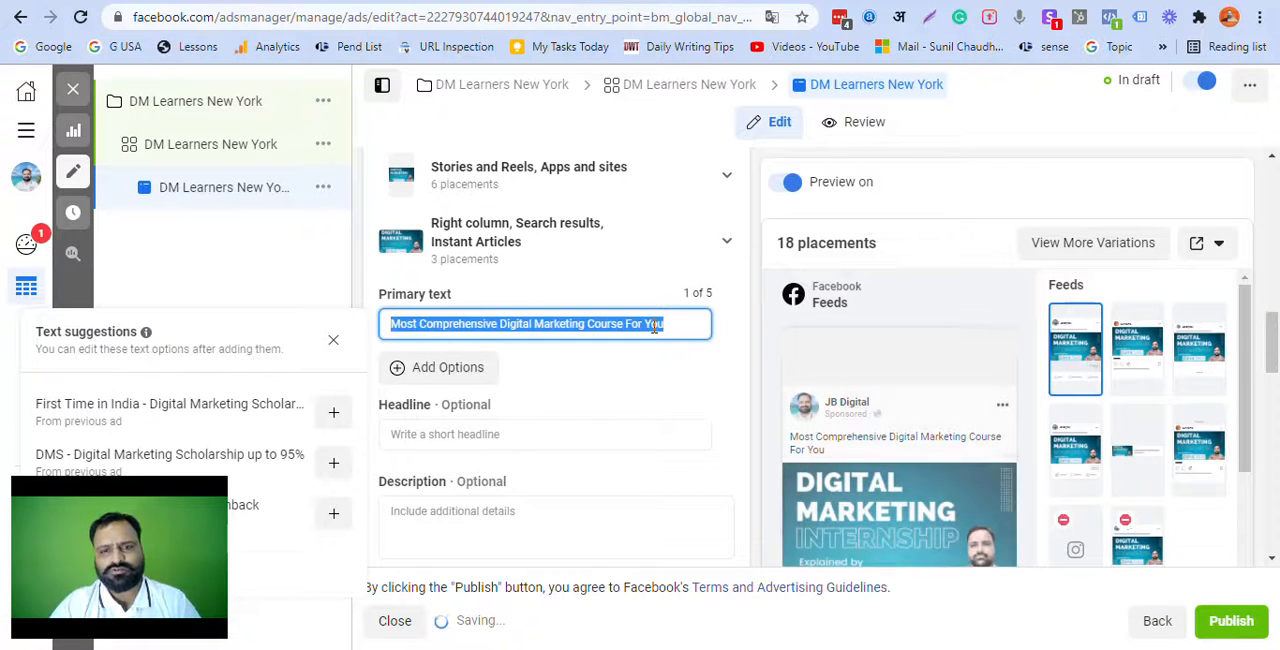
{"action": "left_click", "coordinate": [534, 439]}
{"action": "type", "text": "Most Comprehensive Digital Marketing Course For You"}
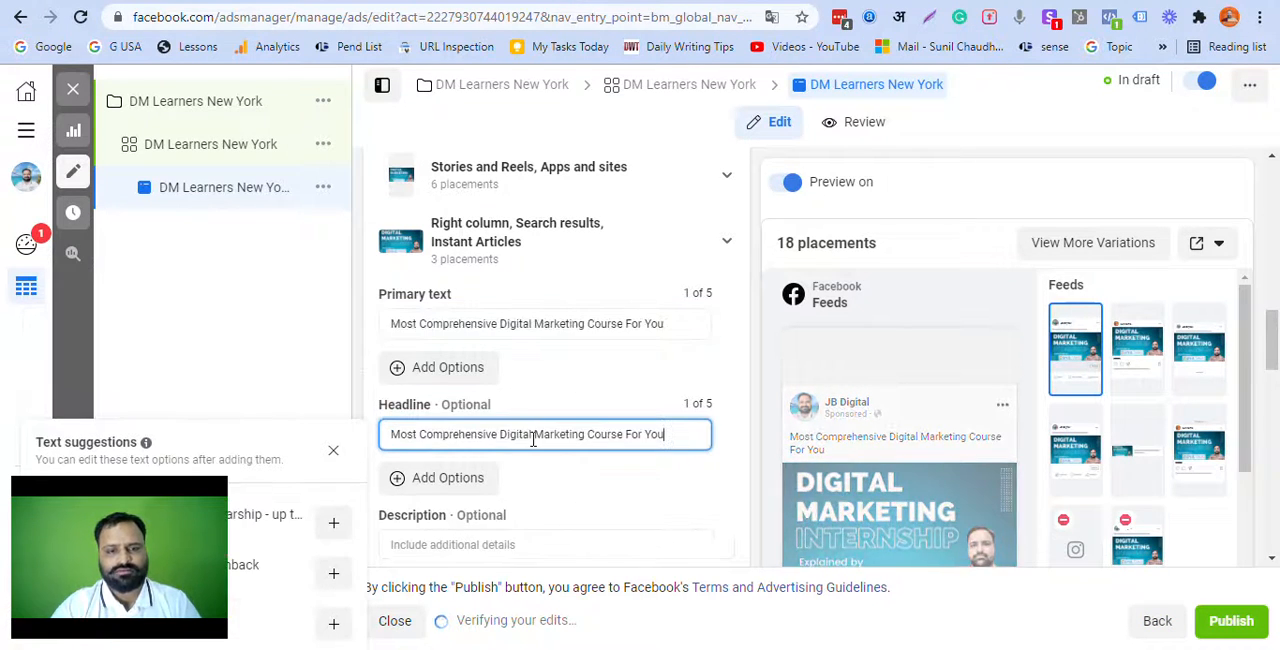
{"action": "scroll", "coordinate": [531, 446], "scroll_direction": "down", "scroll_amount": 2}
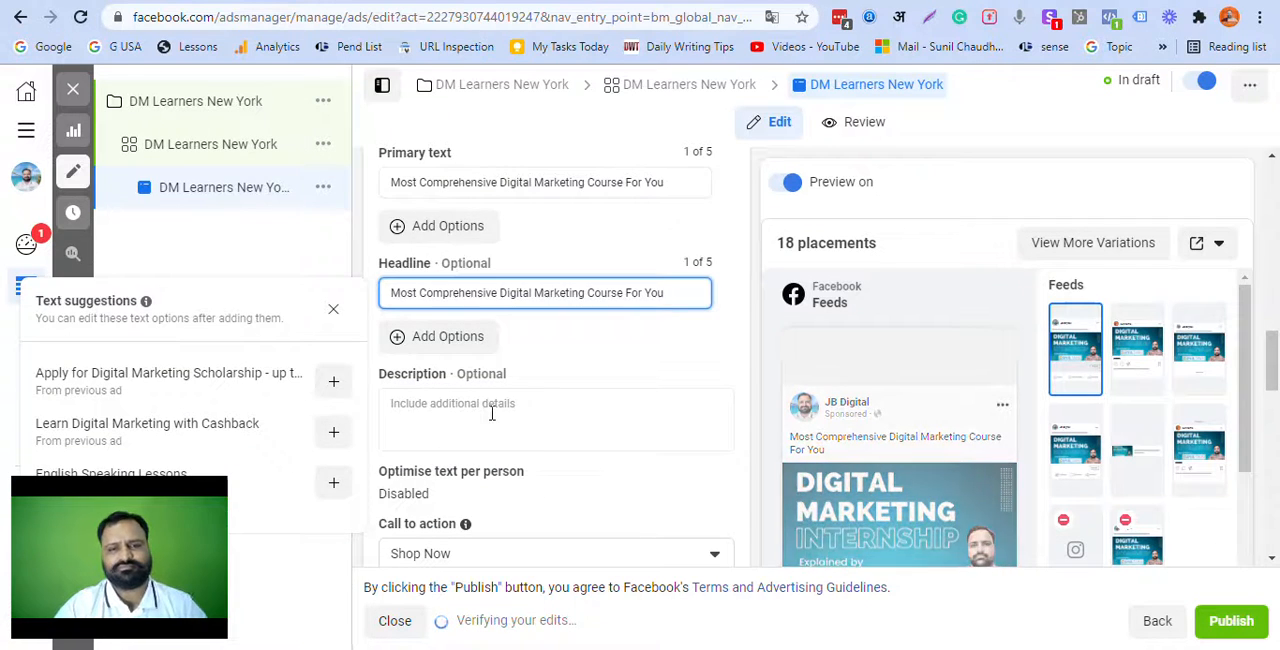
{"action": "left_click", "coordinate": [490, 420]}
{"action": "type", "text": "Most Comprehensive Digital Marketing Course For You"}
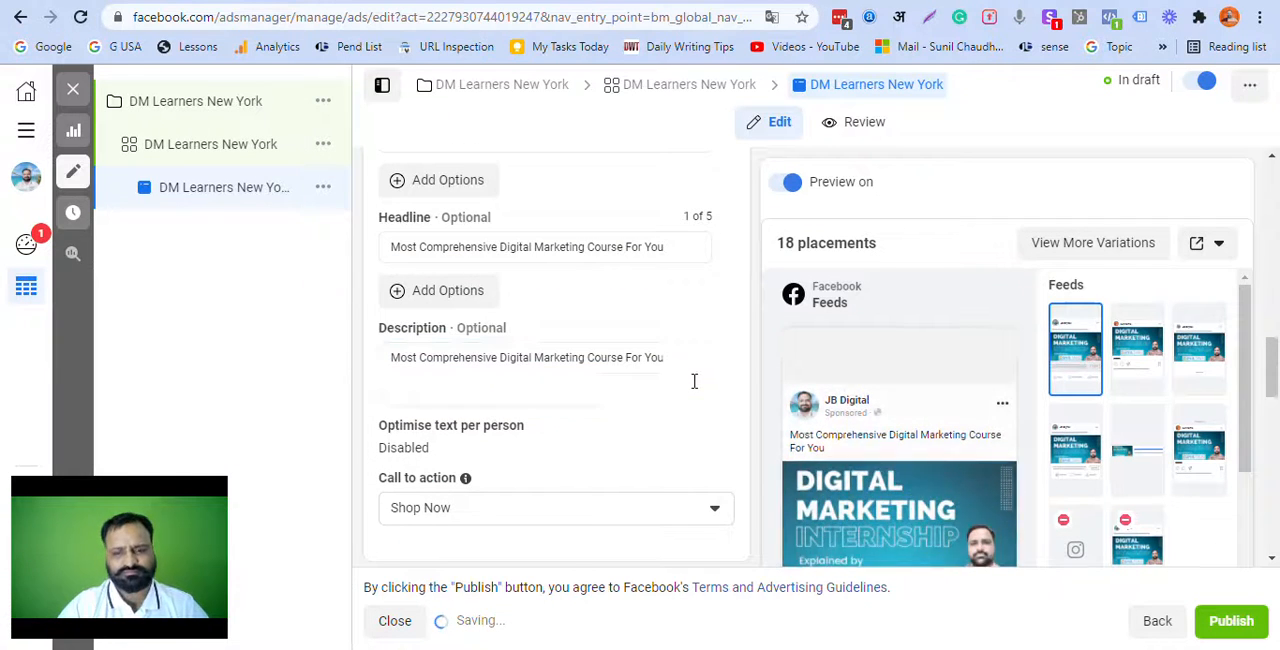
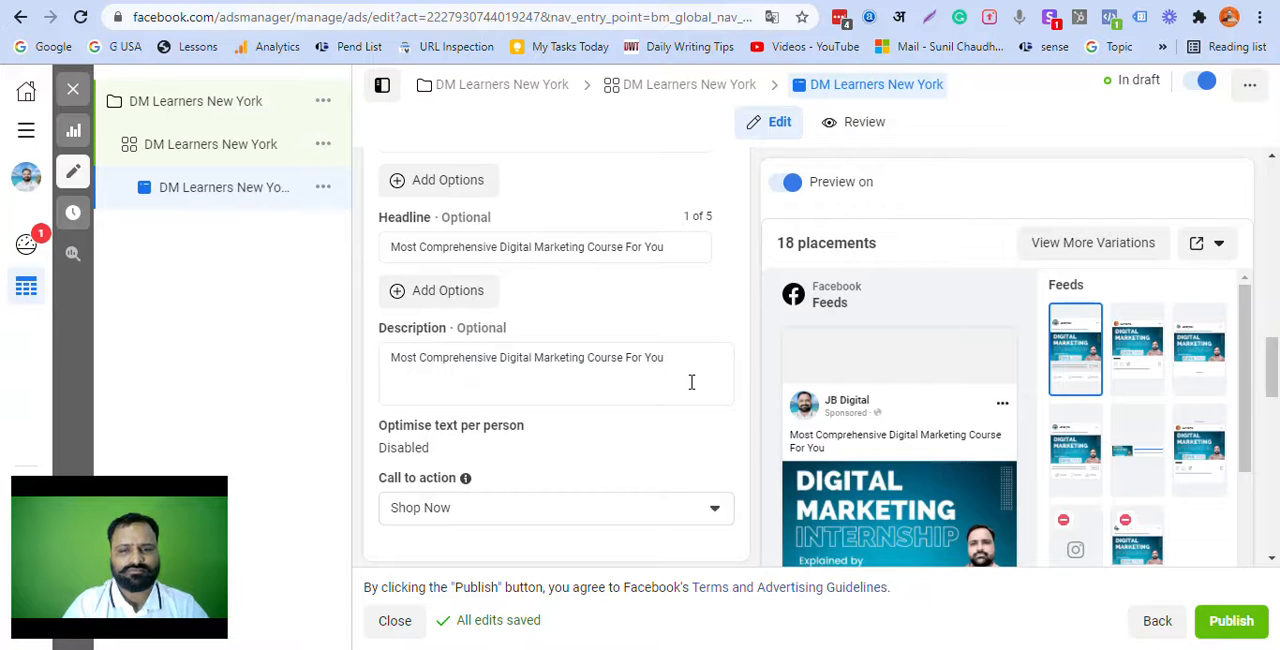
Step: Extend the ad's description with the words "with personal mentorship and practical implementation tactics"
{"action": "left_click", "coordinate": [686, 376]}
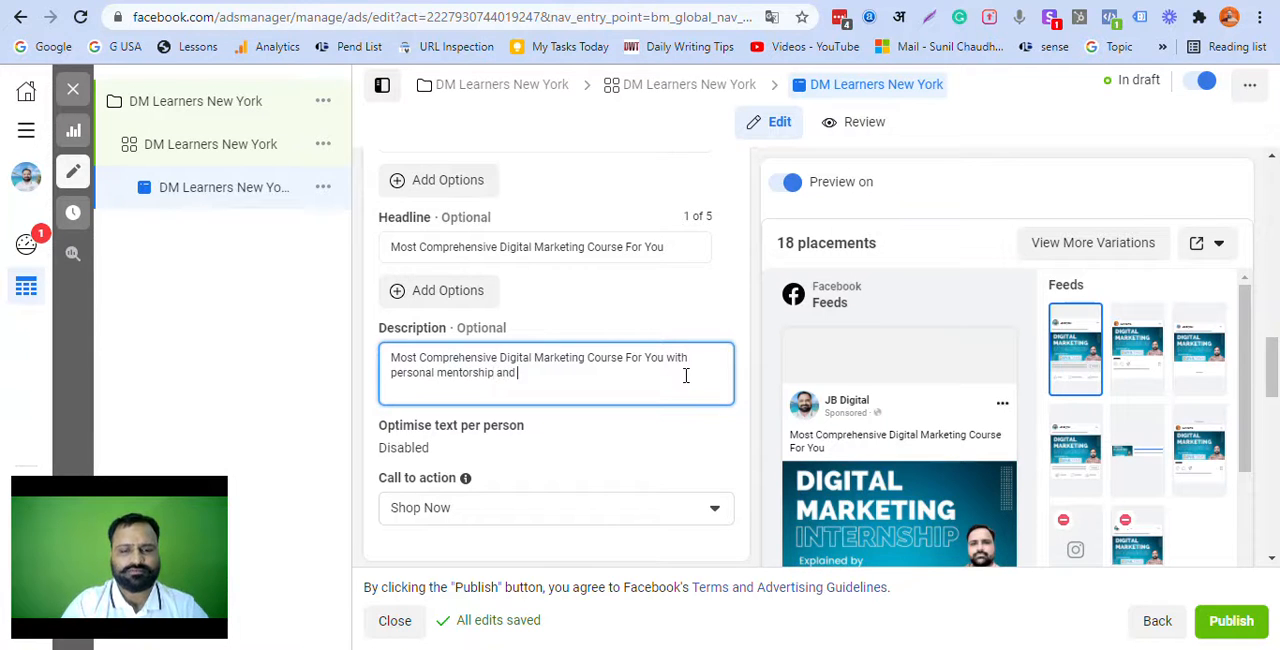
{"action": "type", "text": "practic"}
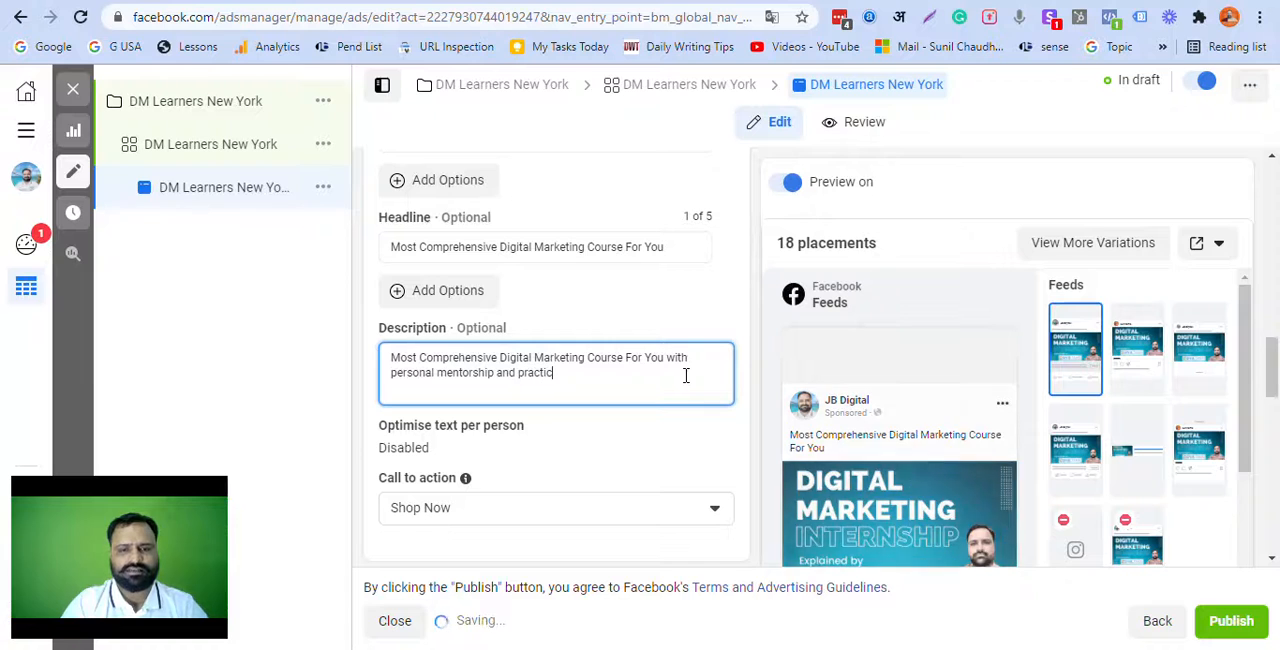
{"action": "type", "text": "al implemen"}
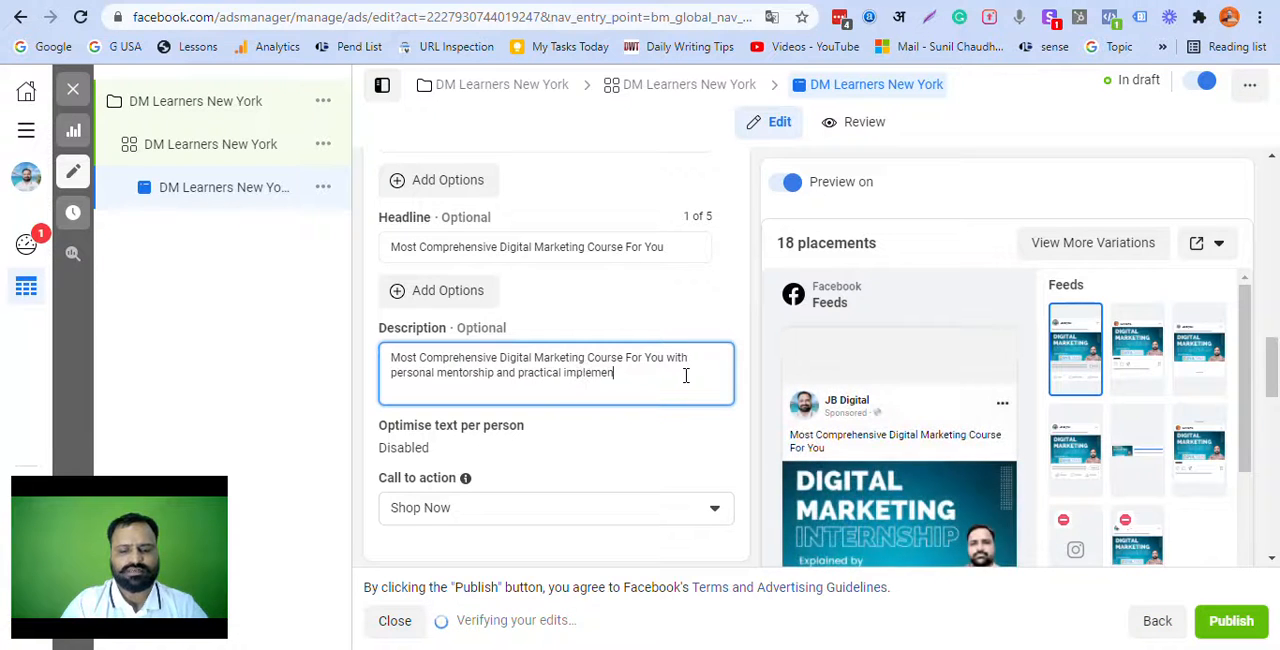
{"action": "type", "text": "tation tactics"}
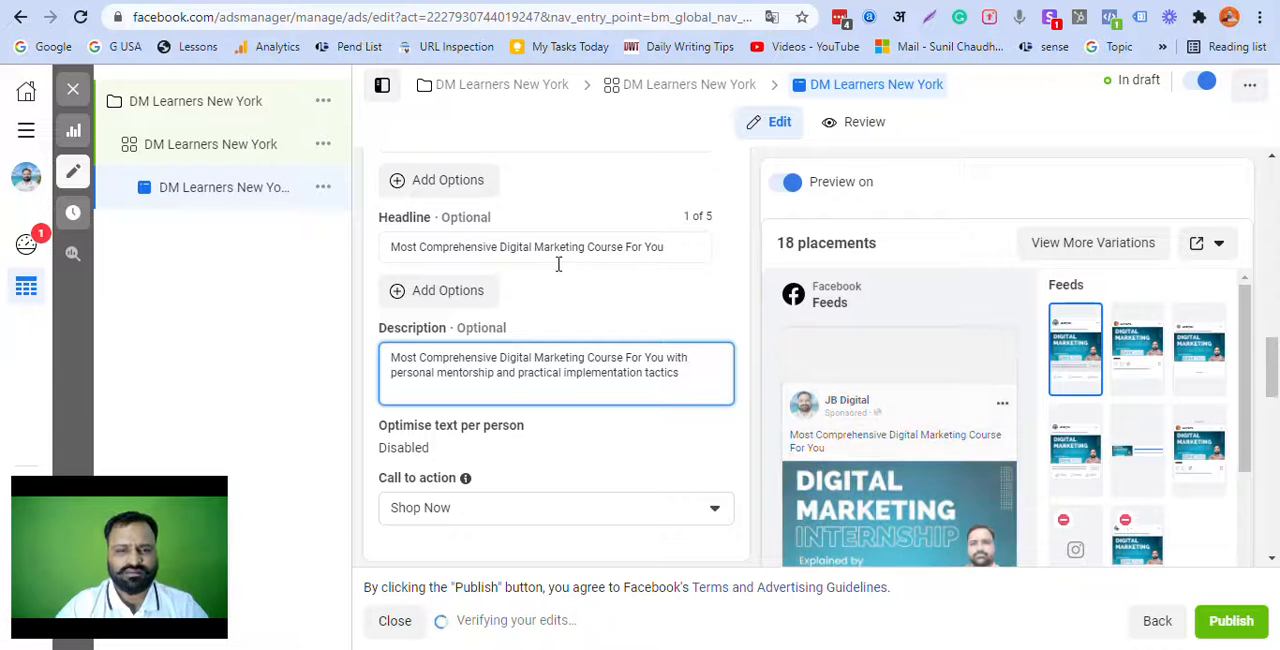
Step: Change the ad's call to action to Learn More
{"action": "scroll", "coordinate": [537, 354], "scroll_direction": "down", "scroll_amount": 2}
{"action": "left_click", "coordinate": [449, 321]}
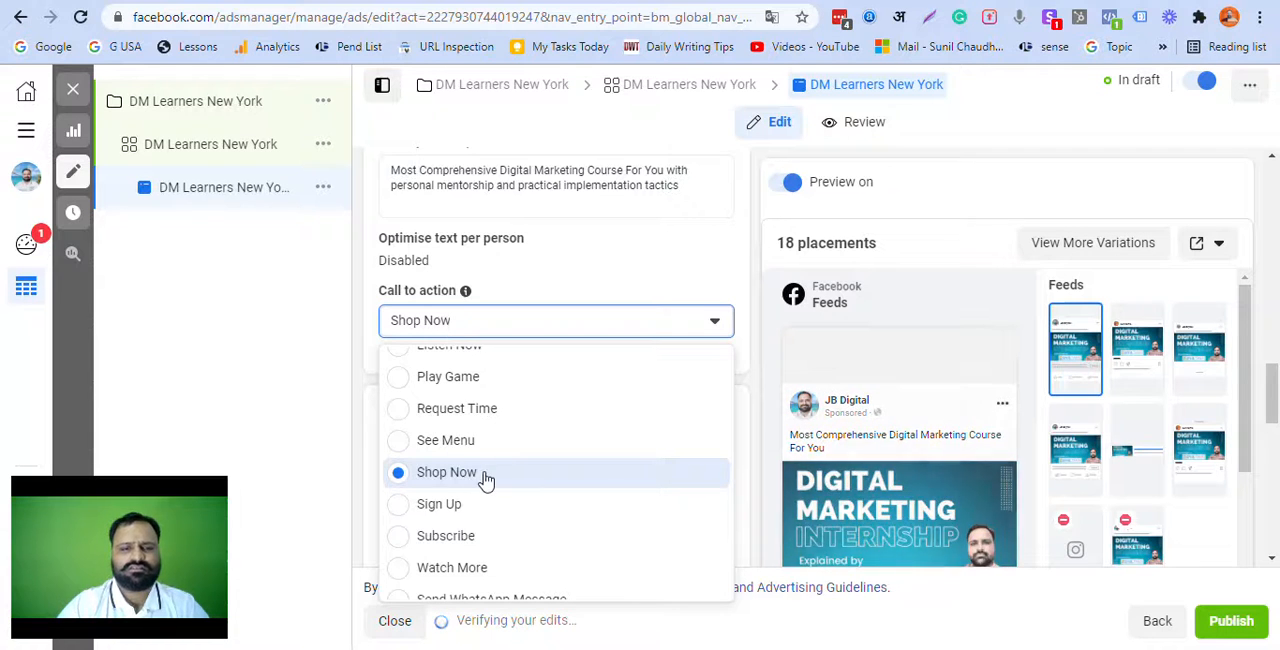
{"action": "scroll", "coordinate": [488, 481], "scroll_direction": "up", "scroll_amount": 3}
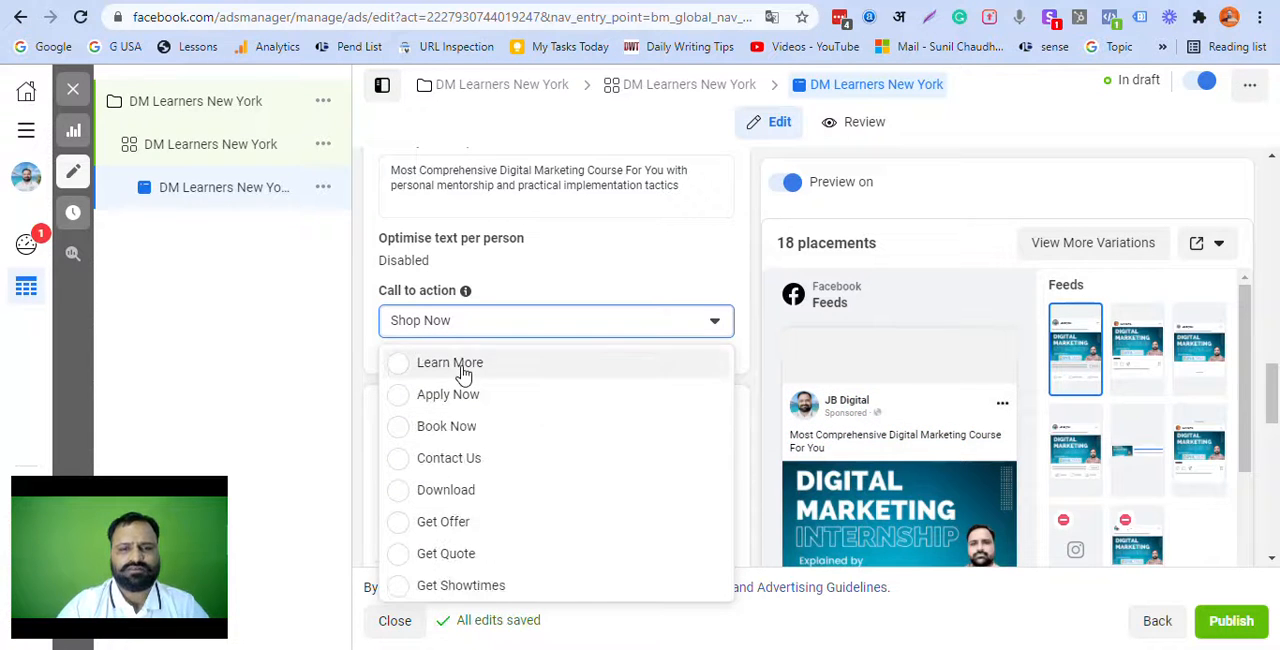
{"action": "left_click", "coordinate": [462, 371]}
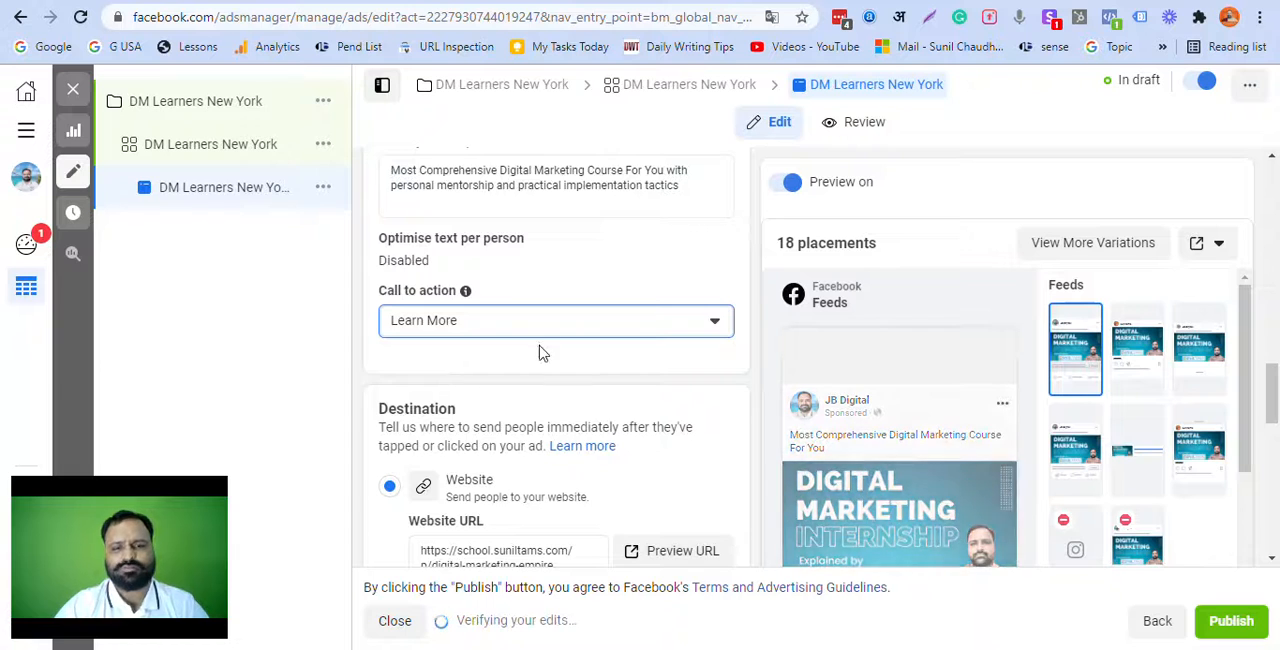
Step: Check the ad's destination website URL against the address of the course landing page in the other browser window
{"action": "scroll", "coordinate": [537, 349], "scroll_direction": "down", "scroll_amount": 2}
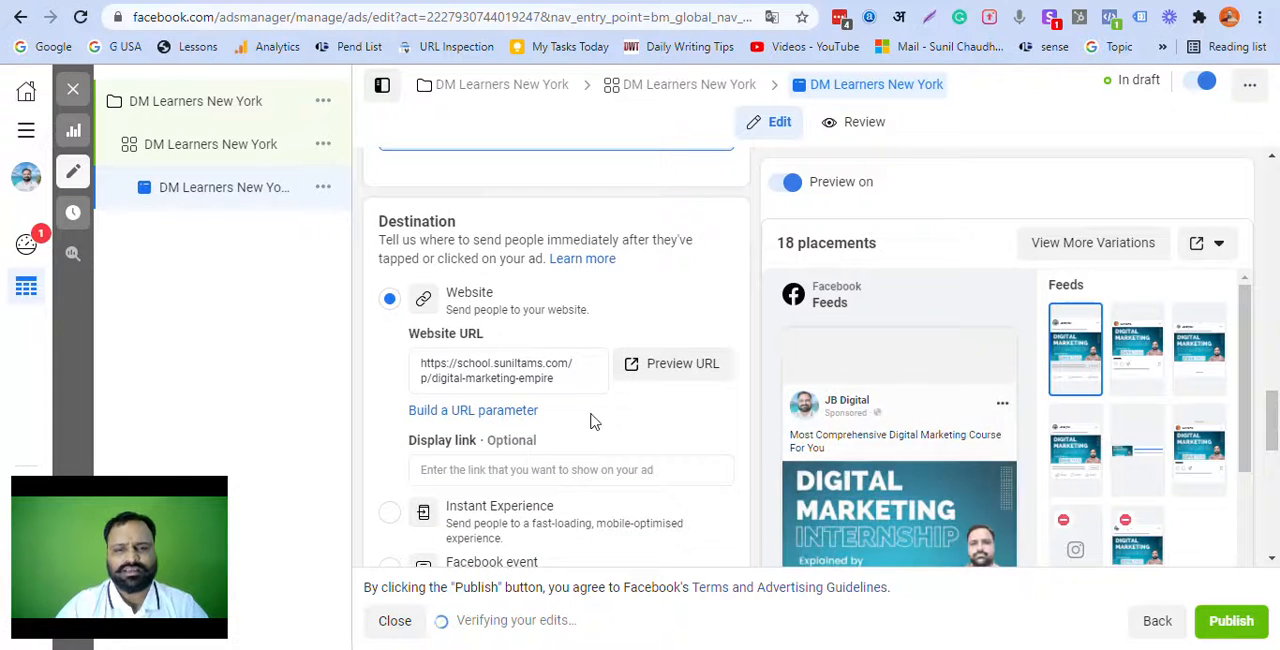
{"action": "scroll", "coordinate": [590, 420], "scroll_direction": "down", "scroll_amount": 1}
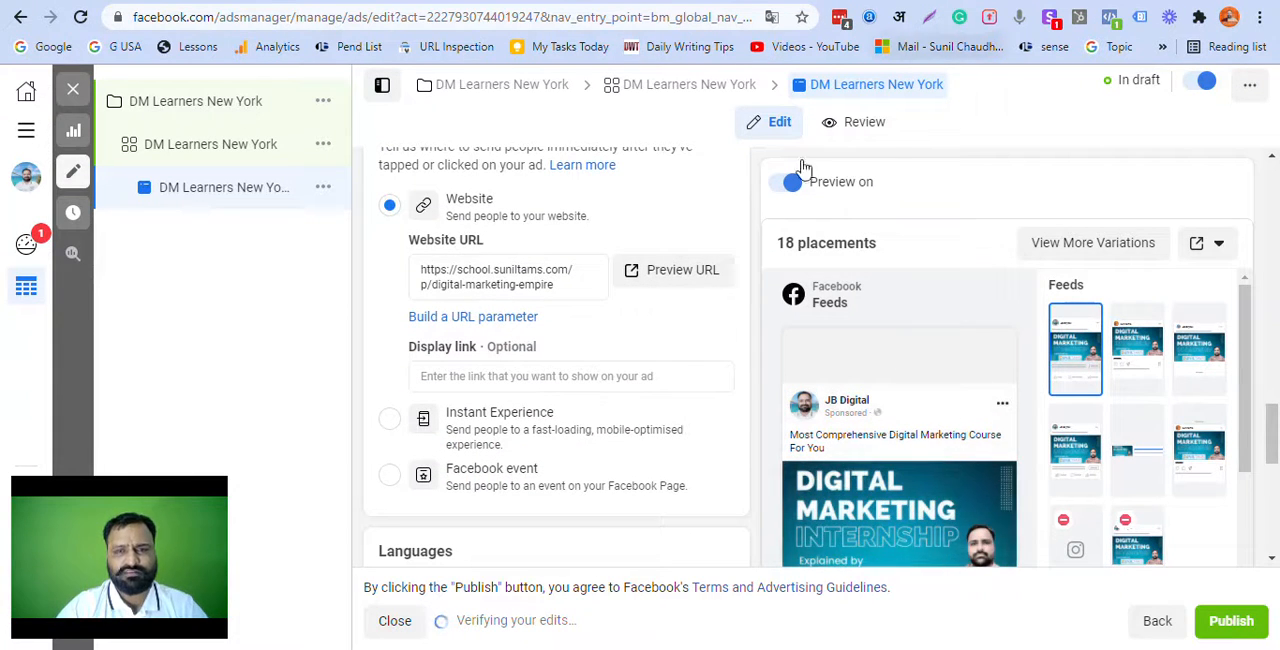
{"action": "key", "text": "alt+Tab"}
{"action": "left_click", "coordinate": [433, 13]}
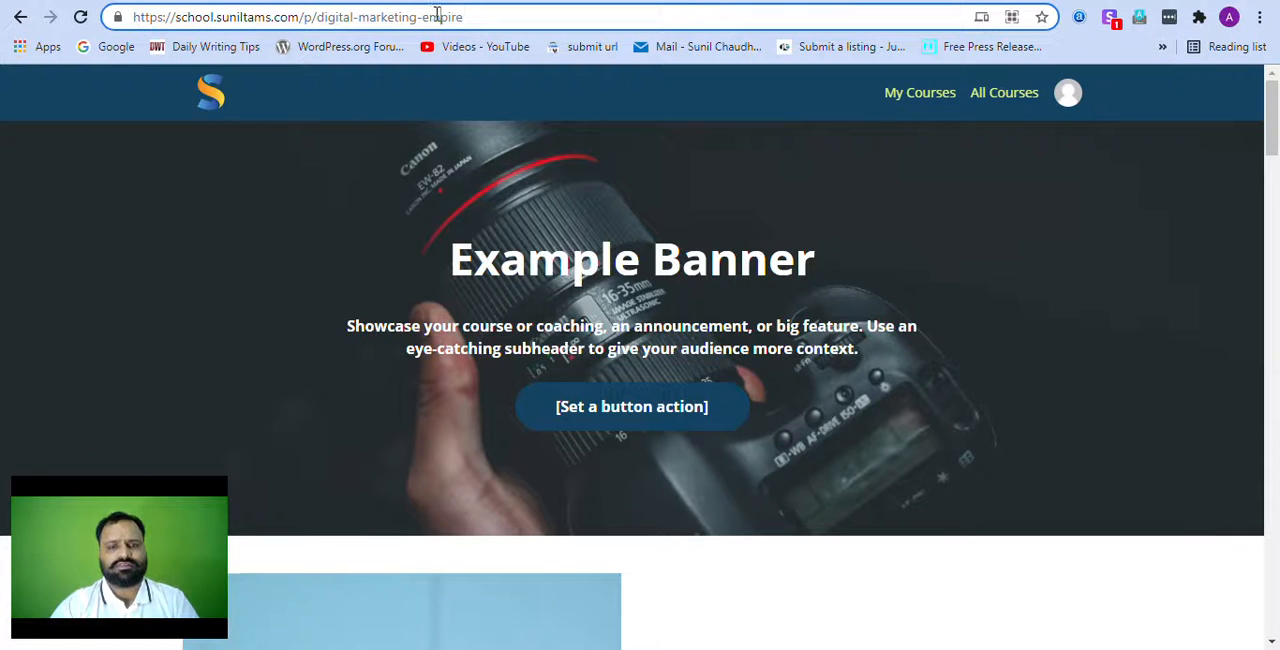
{"action": "triple_click", "coordinate": [437, 14]}
{"action": "key", "text": "ctrl+c"}
{"action": "left_click", "coordinate": [555, 372]}
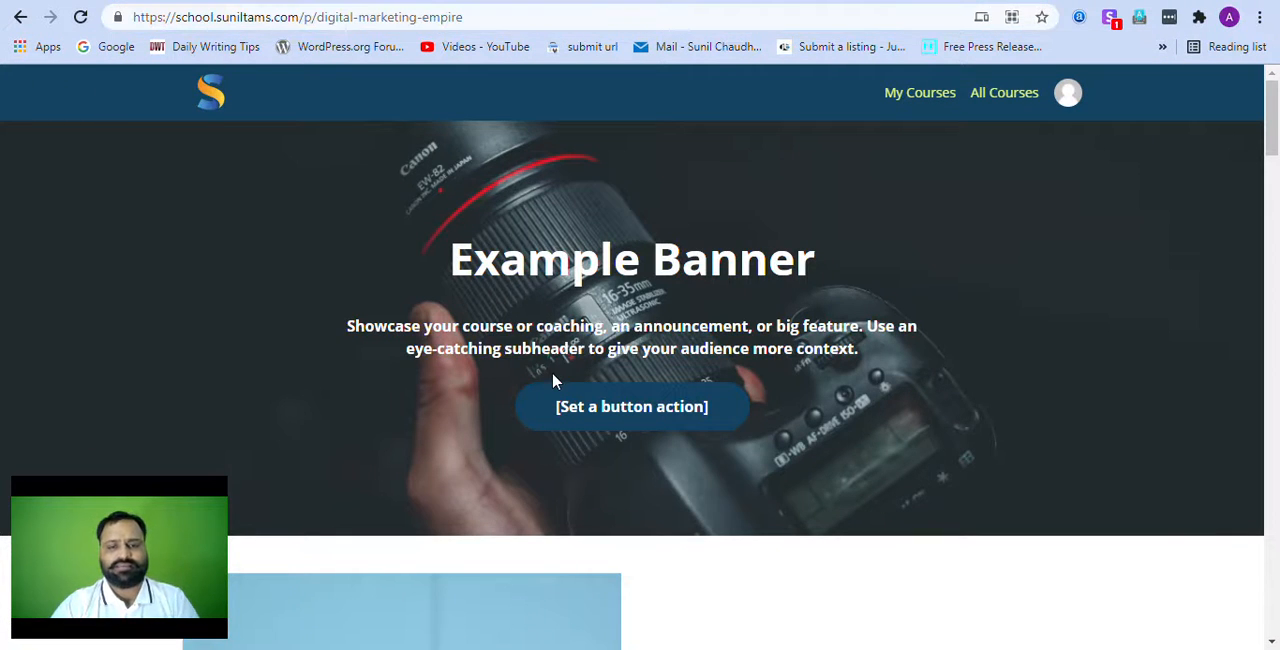
{"action": "key", "text": "alt+Tab"}
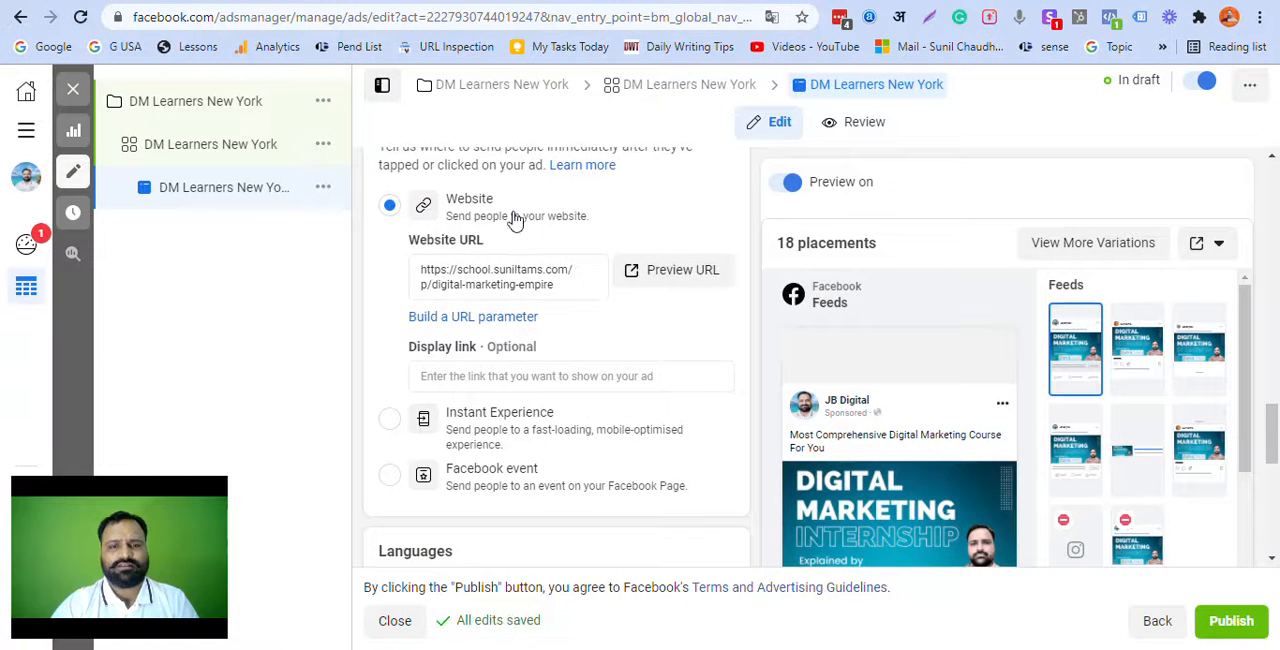
{"action": "left_click", "coordinate": [514, 283]}
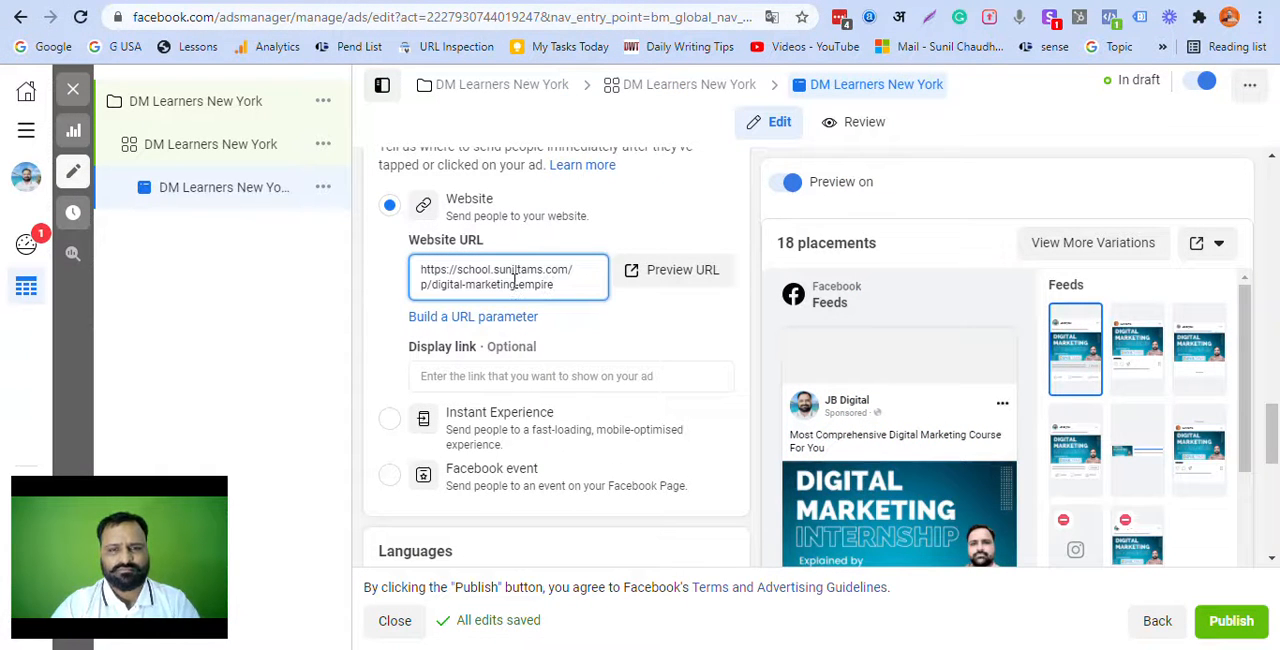
{"action": "left_click", "coordinate": [607, 374]}
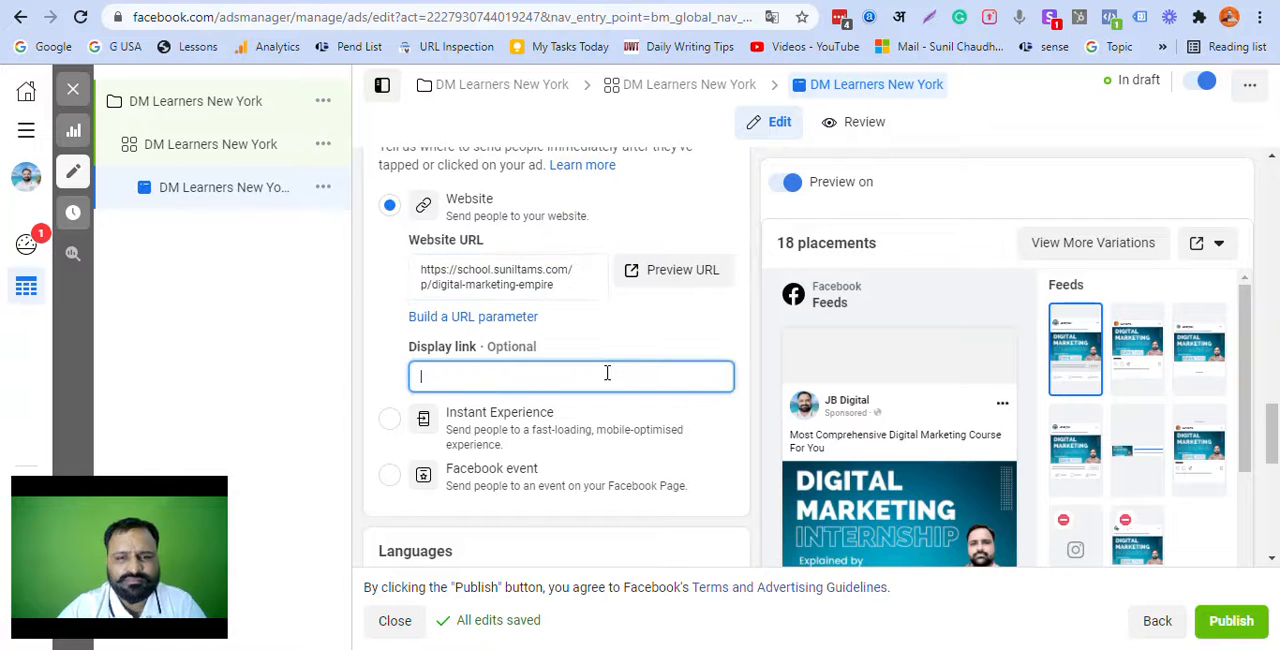
{"action": "key", "text": "ctrl+v"}
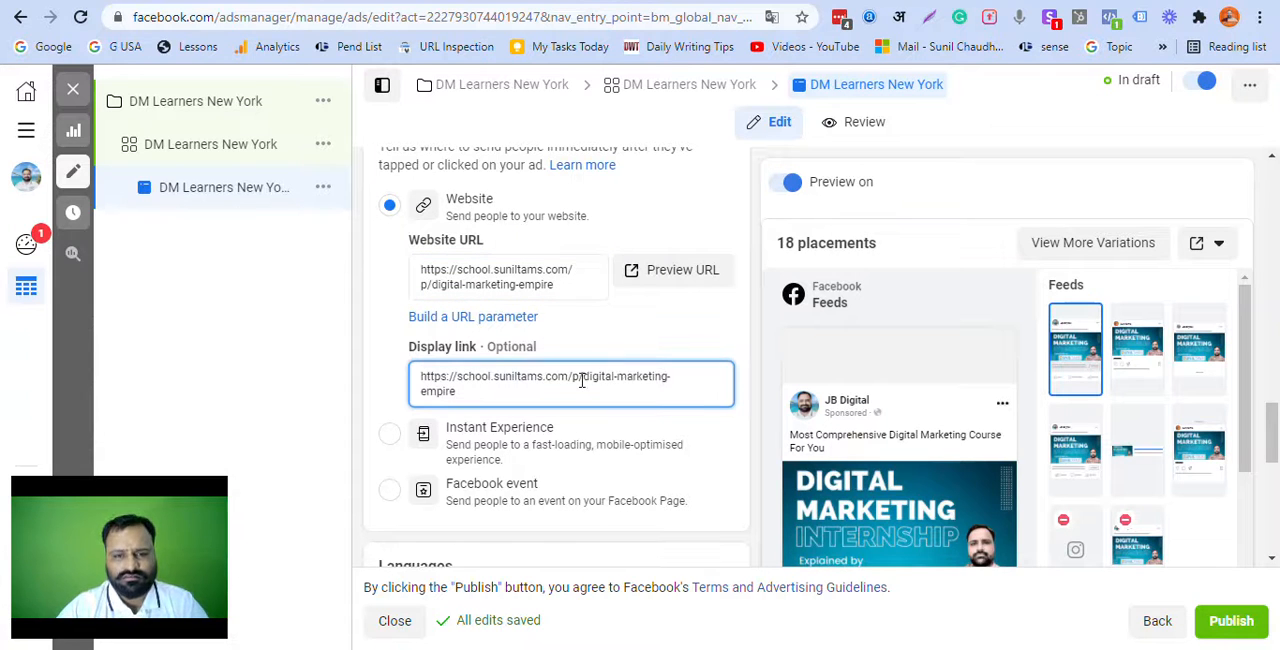
{"action": "left_click_drag", "start_coordinate": [572, 376], "coordinate": [708, 399]}
{"action": "type", "text": "Digital M"}
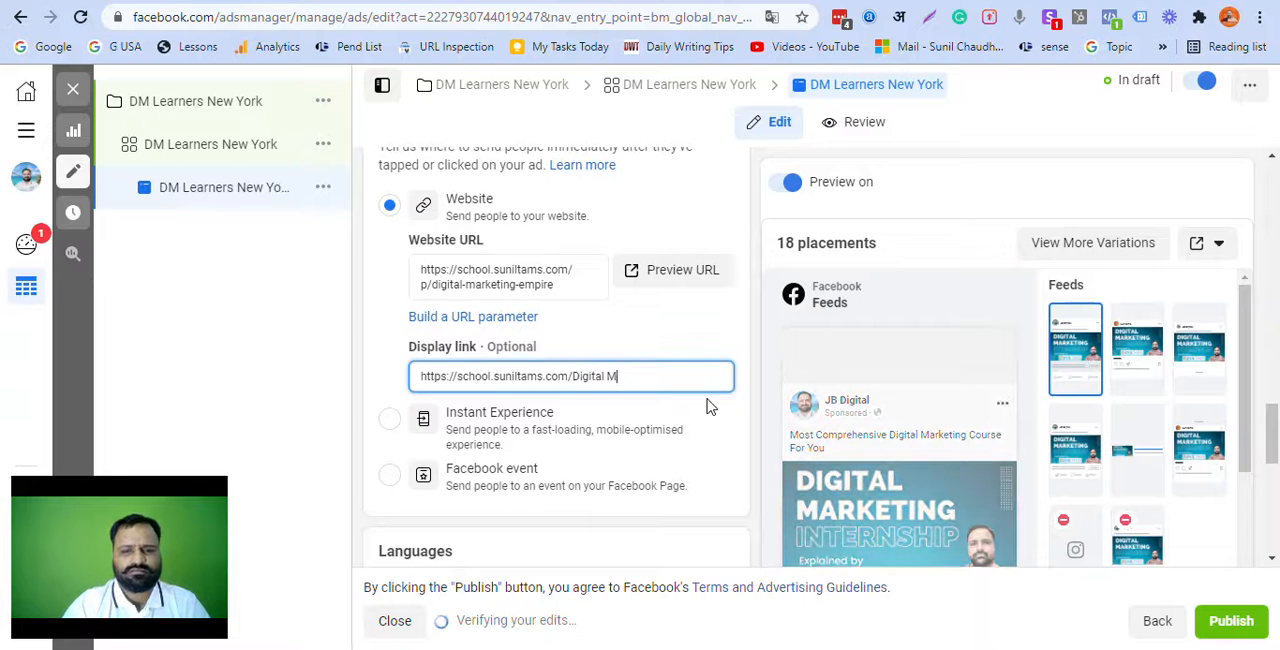
{"action": "type", "text": "arketingCourse"}
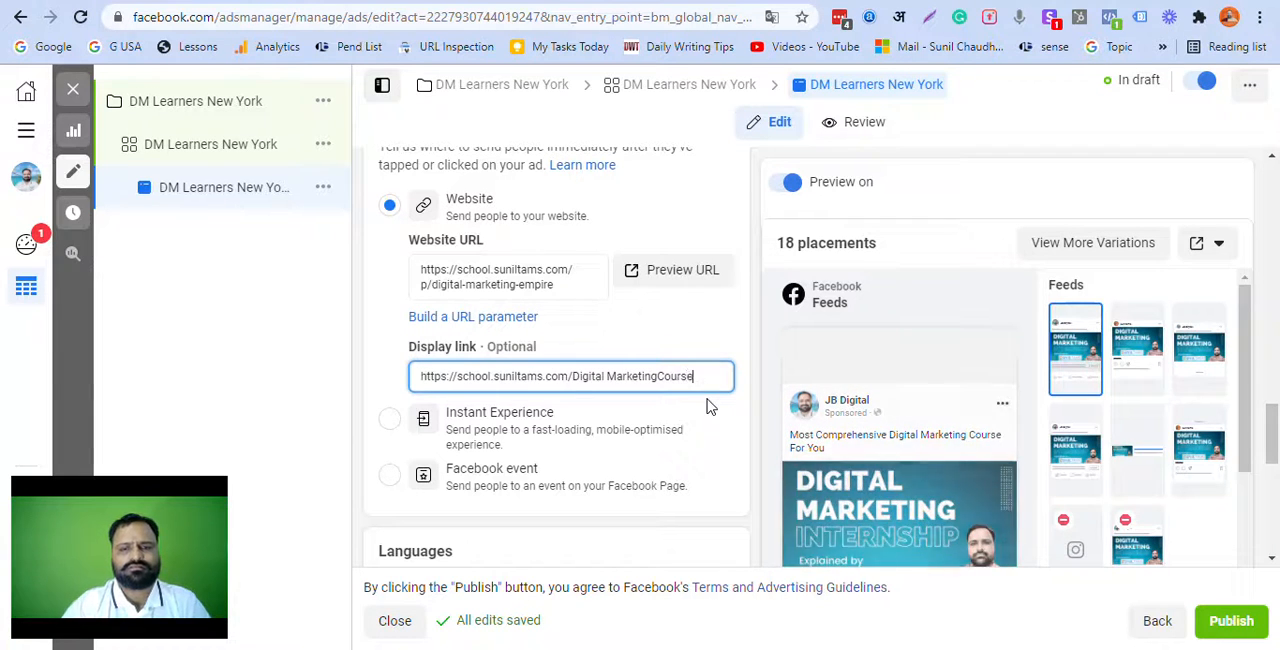
{"action": "left_click", "coordinate": [358, 378]}
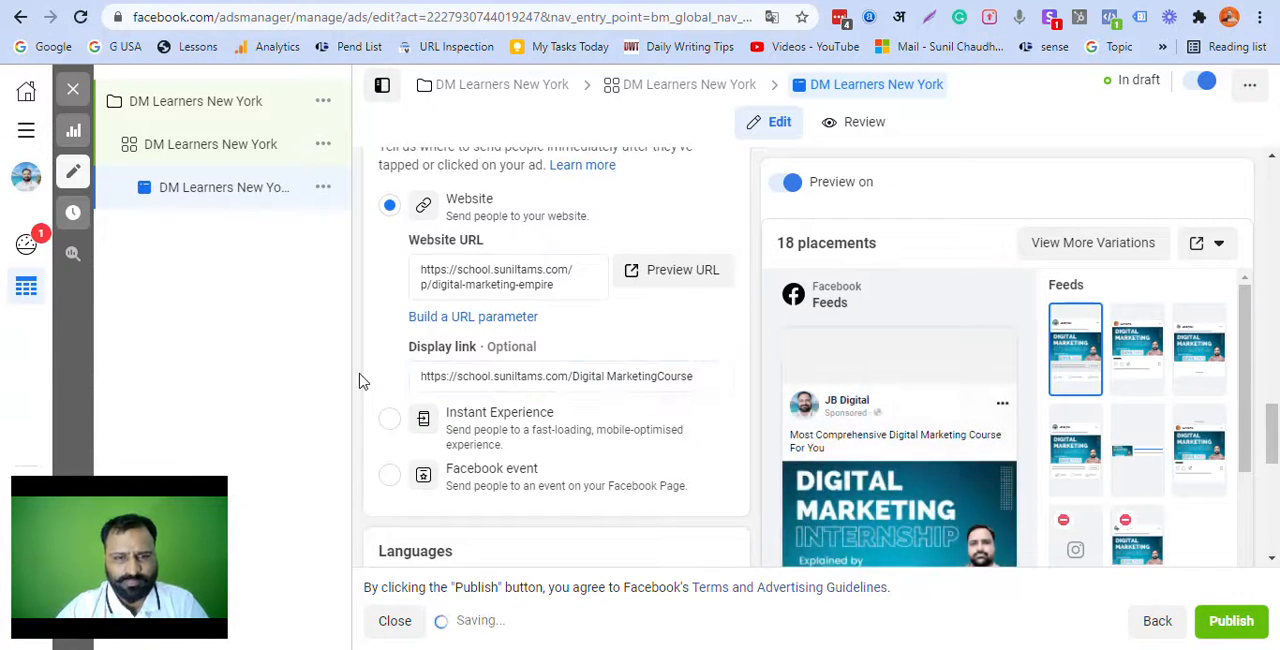
{"action": "left_click", "coordinate": [503, 277]}
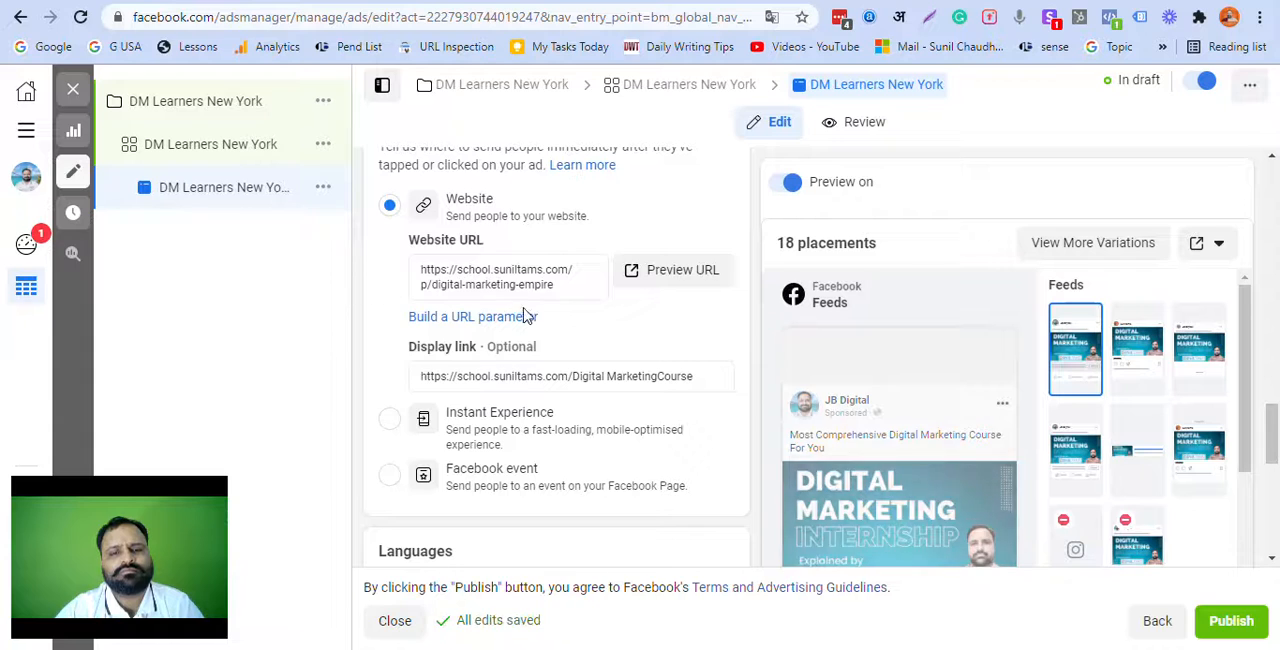
Step: Review the whole ad from destination and tracking settings through identity, setup, format, media and texts, together with its preview
{"action": "scroll", "coordinate": [523, 314], "scroll_direction": "up", "scroll_amount": 2}
{"action": "scroll", "coordinate": [532, 323], "scroll_direction": "up", "scroll_amount": 1}
{"action": "scroll", "coordinate": [532, 321], "scroll_direction": "down", "scroll_amount": 8}
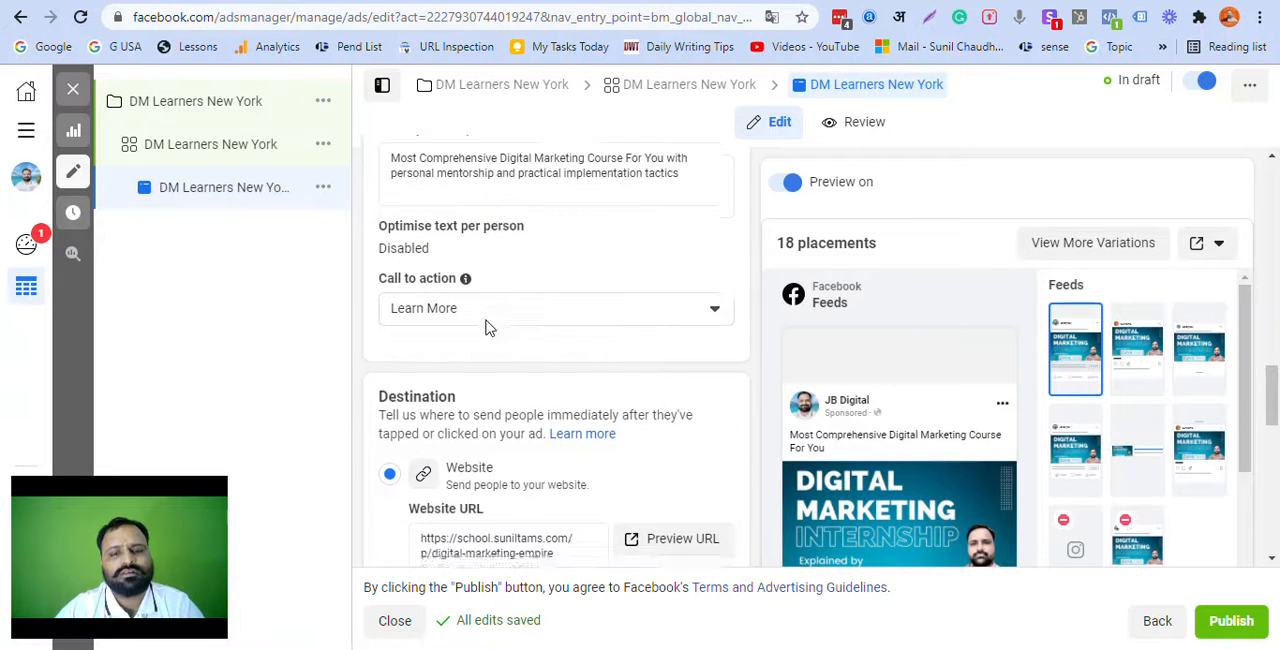
{"action": "scroll", "coordinate": [505, 361], "scroll_direction": "down", "scroll_amount": 1}
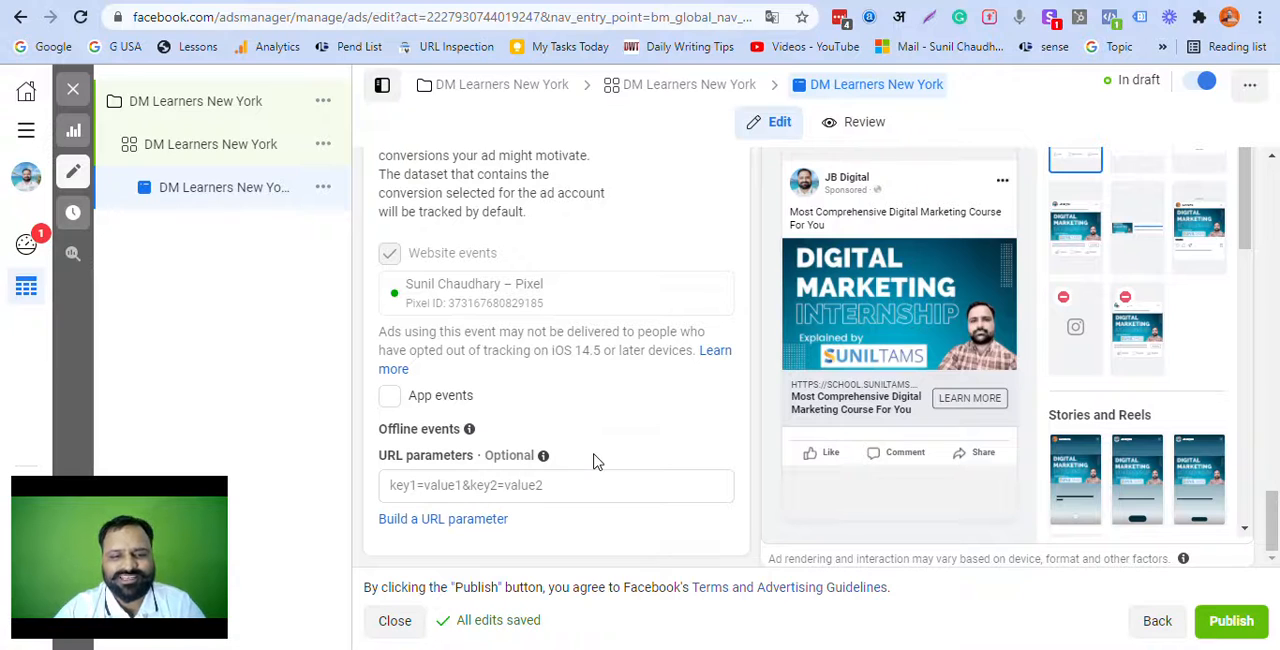
{"action": "scroll", "coordinate": [620, 466], "scroll_direction": "up", "scroll_amount": 15}
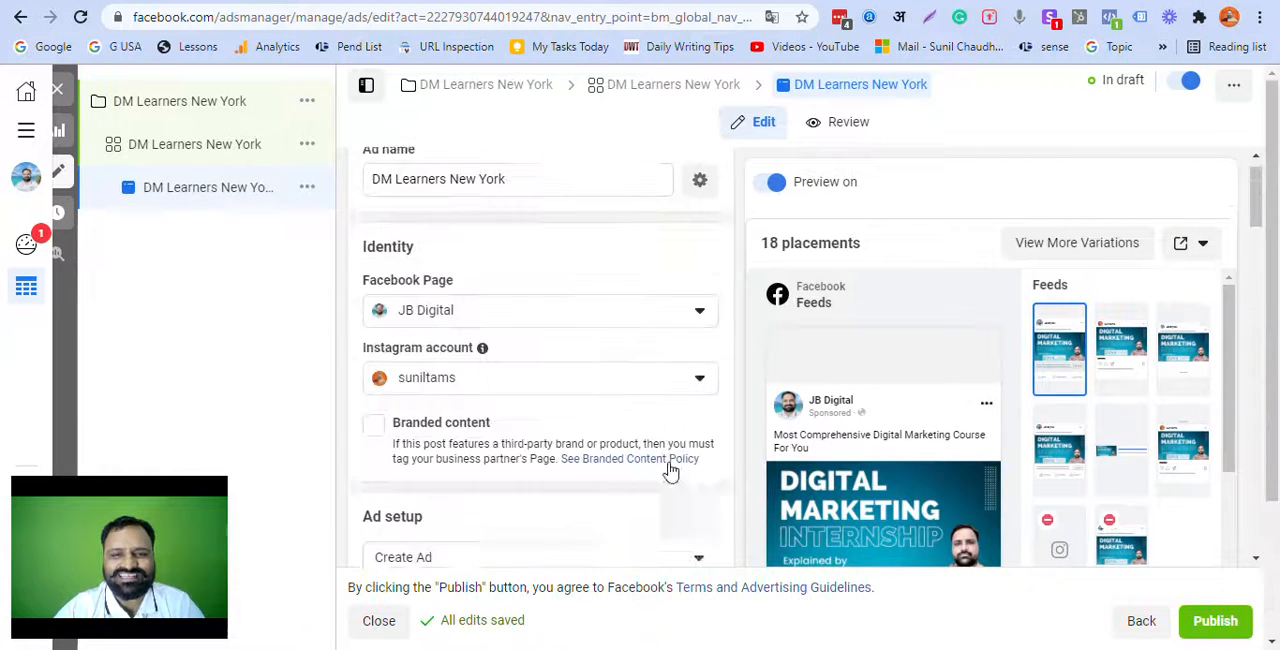
{"action": "scroll", "coordinate": [670, 470], "scroll_direction": "up", "scroll_amount": 1}
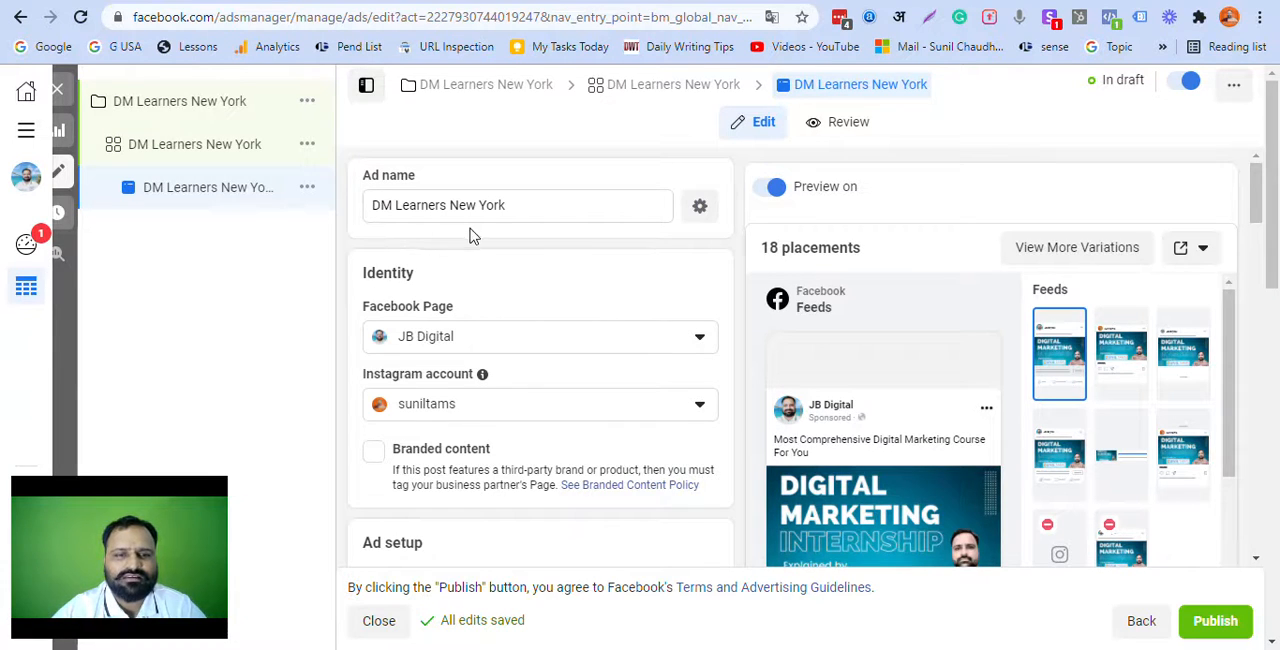
{"action": "scroll", "coordinate": [557, 211], "scroll_direction": "down", "scroll_amount": 2}
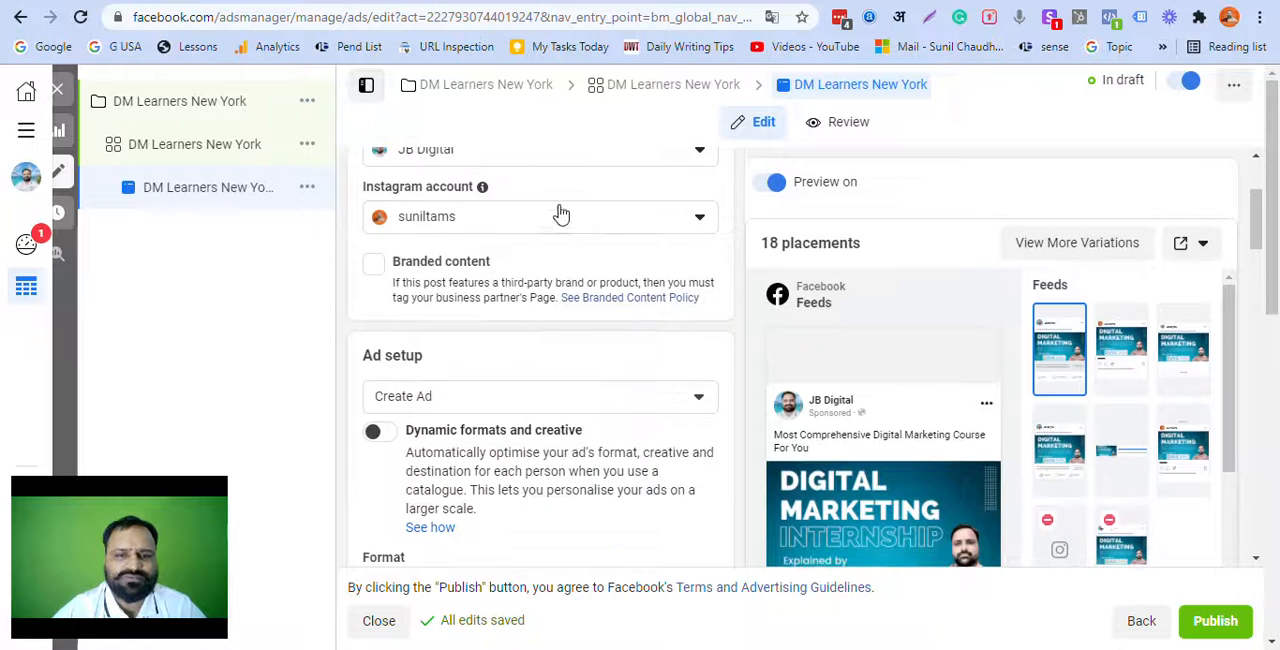
{"action": "scroll", "coordinate": [590, 248], "scroll_direction": "down", "scroll_amount": 1}
{"action": "scroll", "coordinate": [592, 250], "scroll_direction": "down", "scroll_amount": 3}
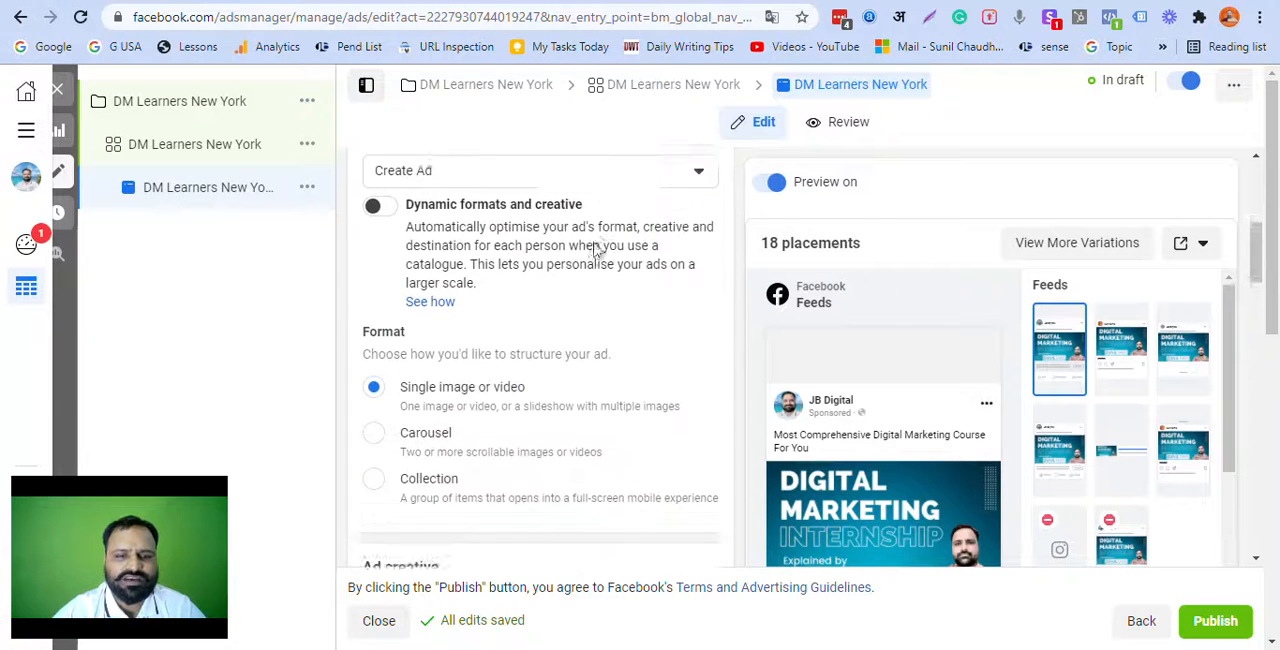
{"action": "scroll", "coordinate": [590, 251], "scroll_direction": "down", "scroll_amount": 2}
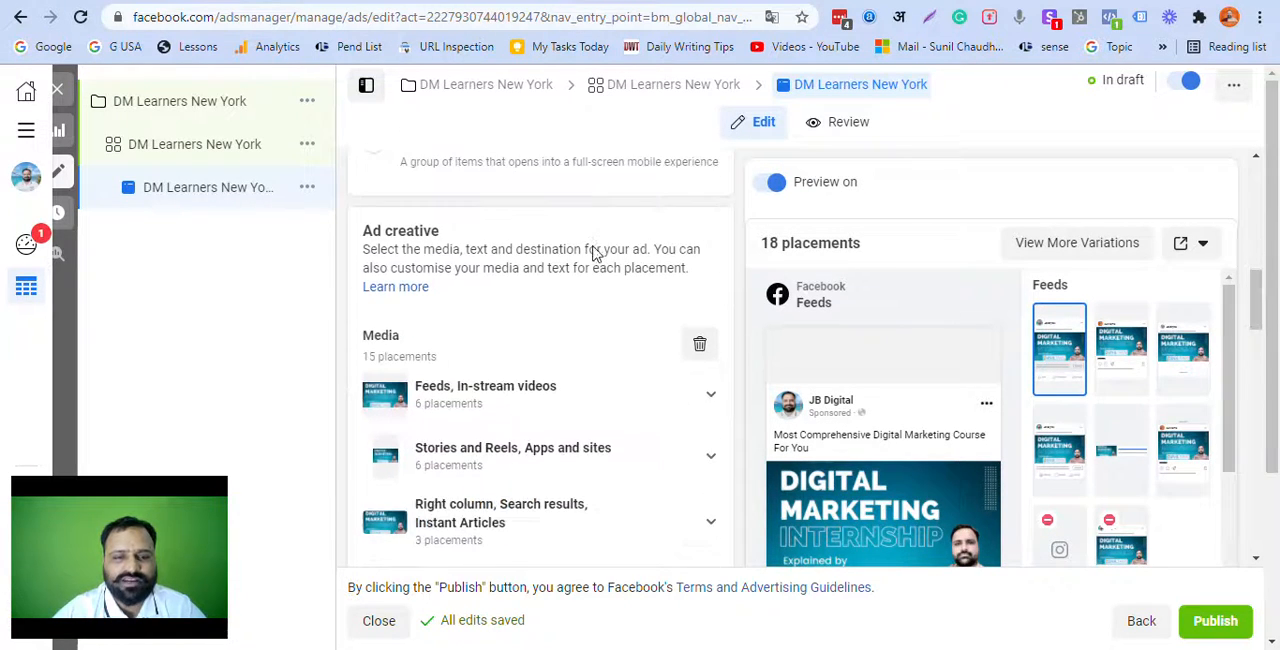
{"action": "scroll", "coordinate": [437, 247], "scroll_direction": "down", "scroll_amount": 3}
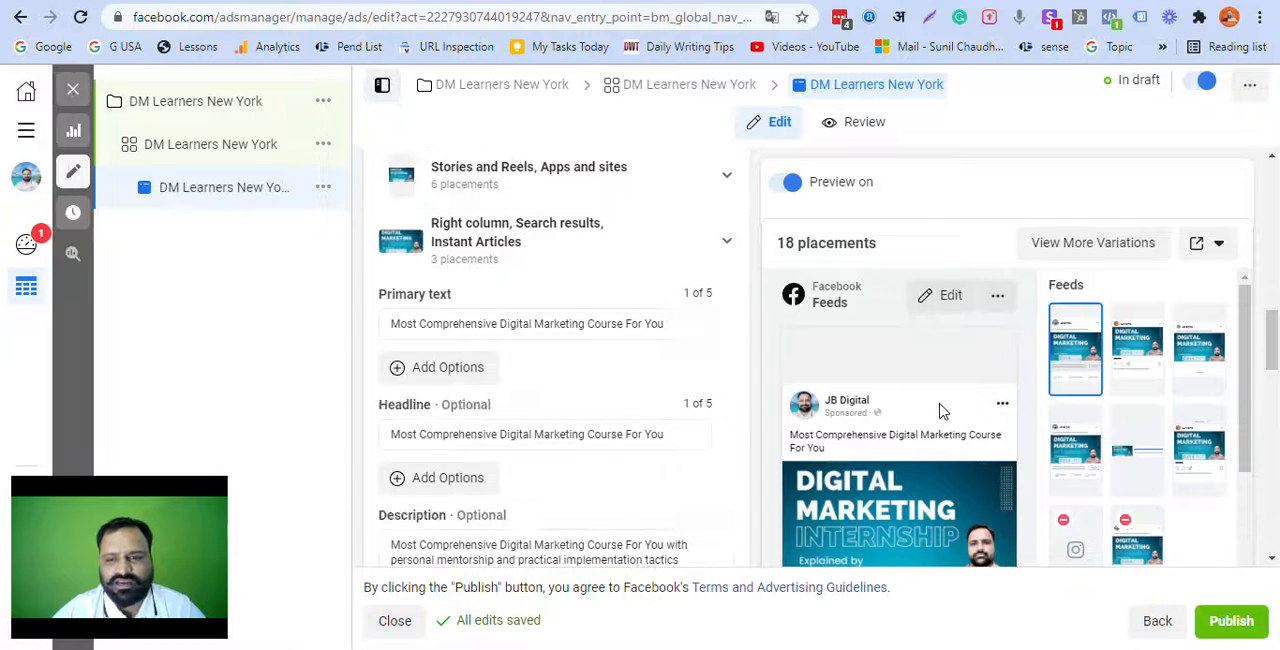
{"action": "mouse_move", "coordinate": [500, 405]}
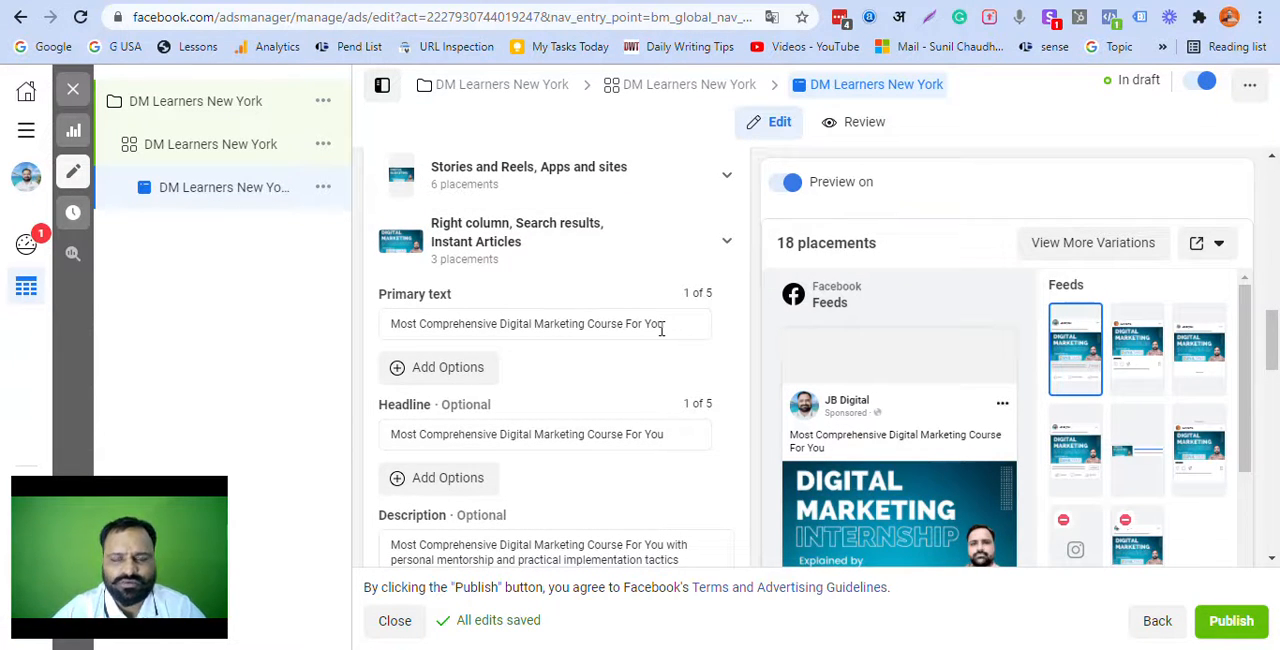
Step: Replace "For You" at the end of the ad's primary text with "You Can Ever Have. Join Today and Start Learning"
{"action": "left_click_drag", "start_coordinate": [627, 325], "coordinate": [697, 325]}
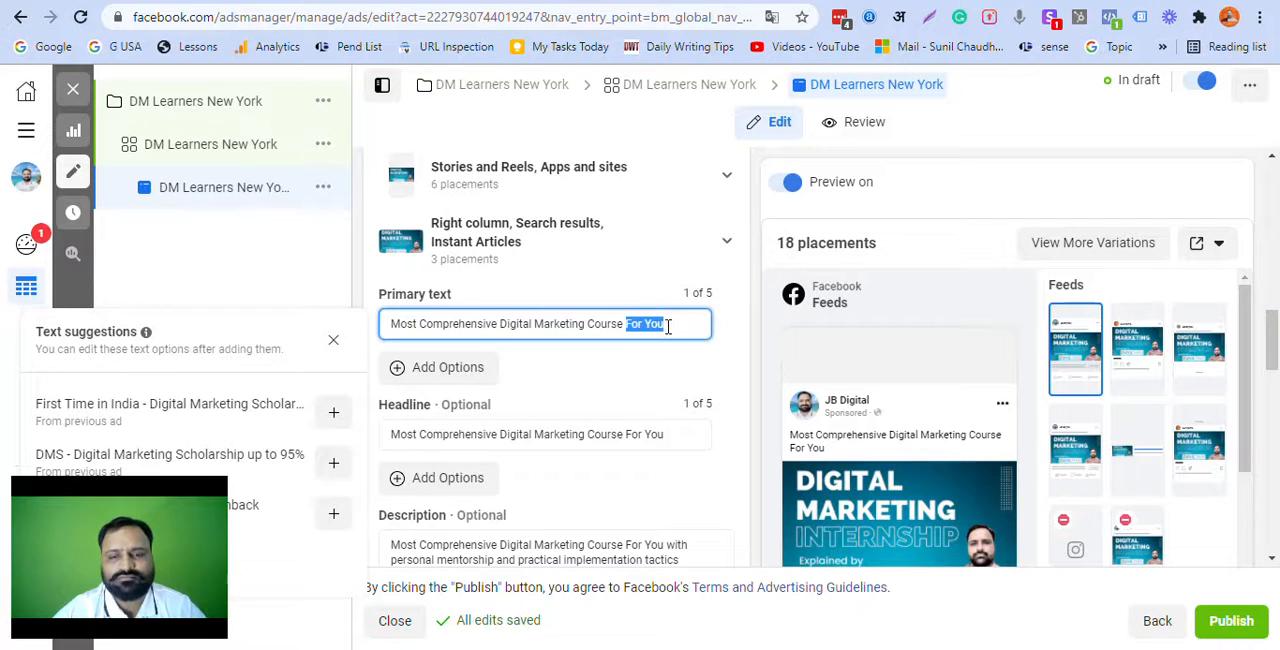
{"action": "left_click", "coordinate": [683, 326]}
{"action": "left_click_drag", "start_coordinate": [627, 324], "coordinate": [678, 324]}
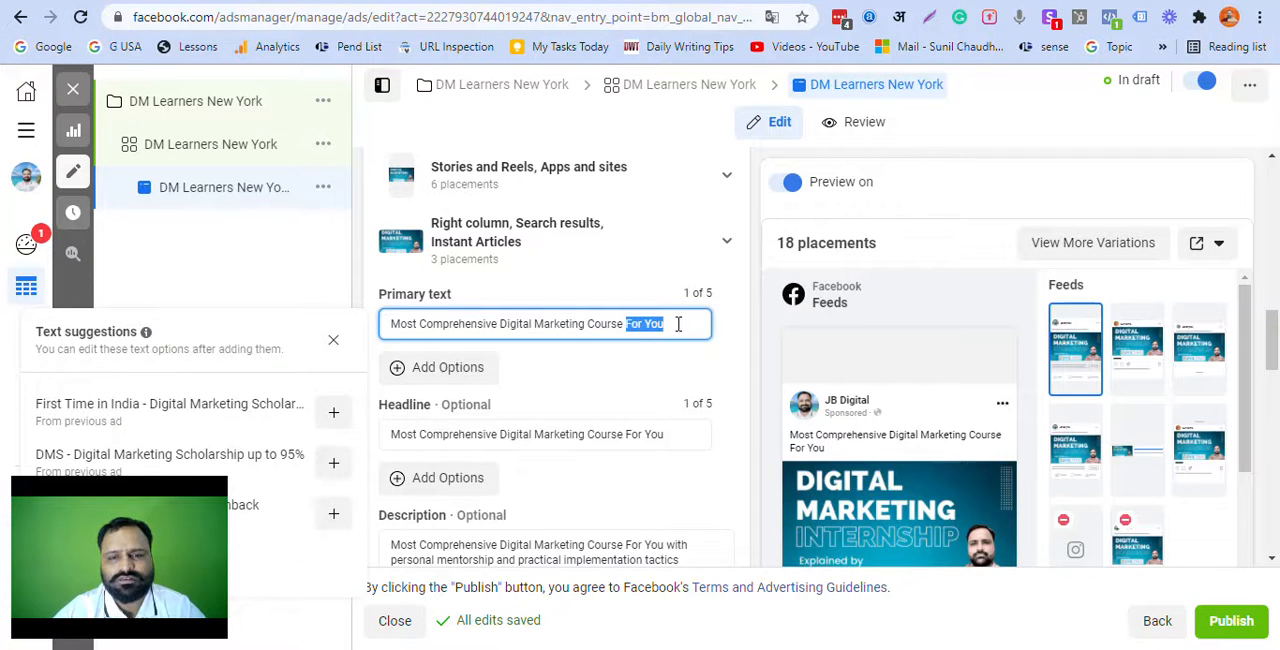
{"action": "type", "text": "You C"}
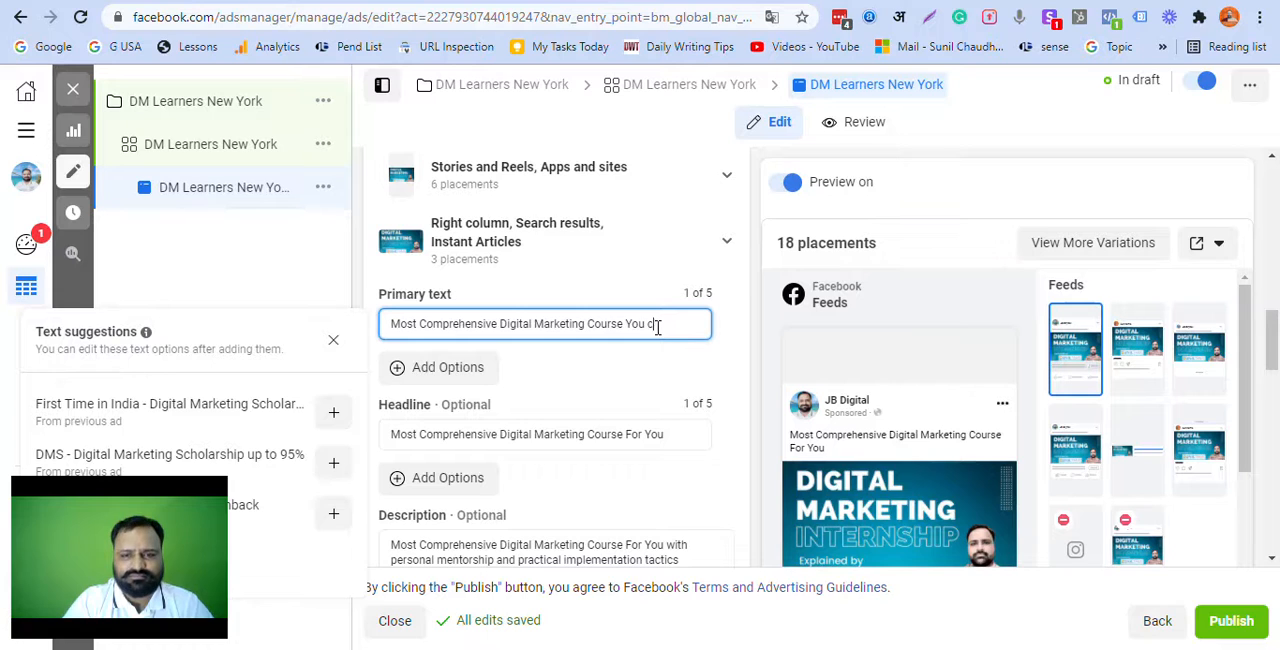
{"action": "type", "text": "an Ever"}
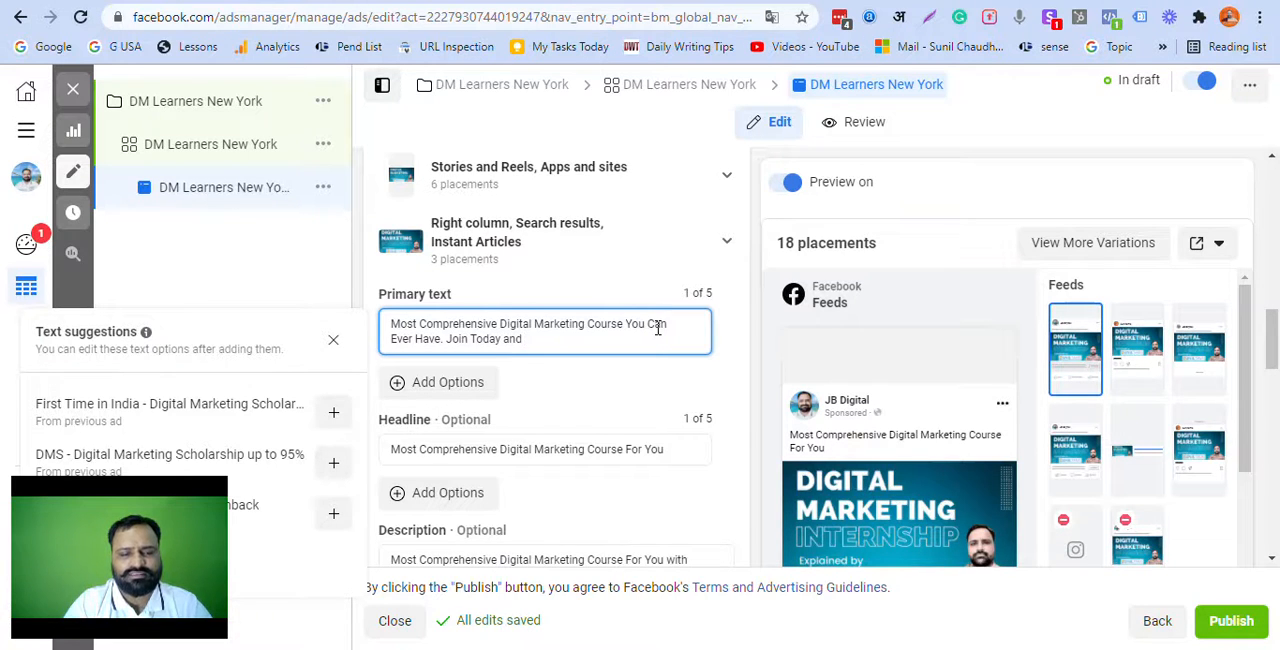
{"action": "type", "text": "Have. Join Today and Start Learning"}
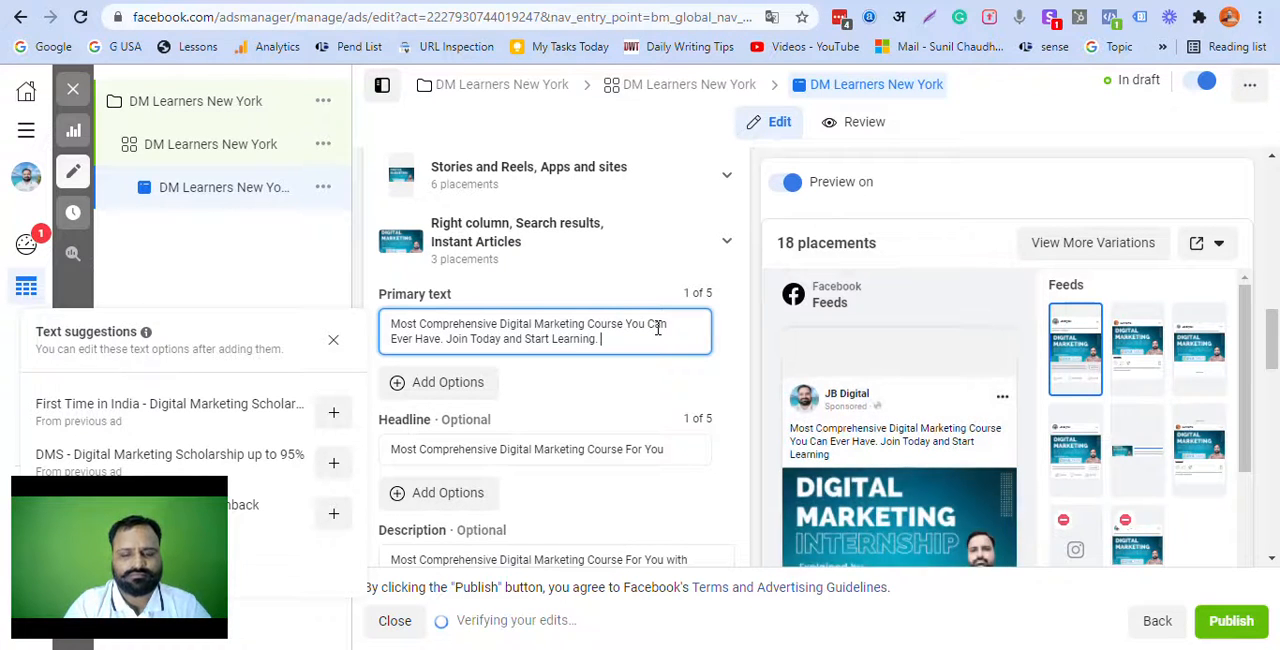
{"action": "type", "text": ". Start"}
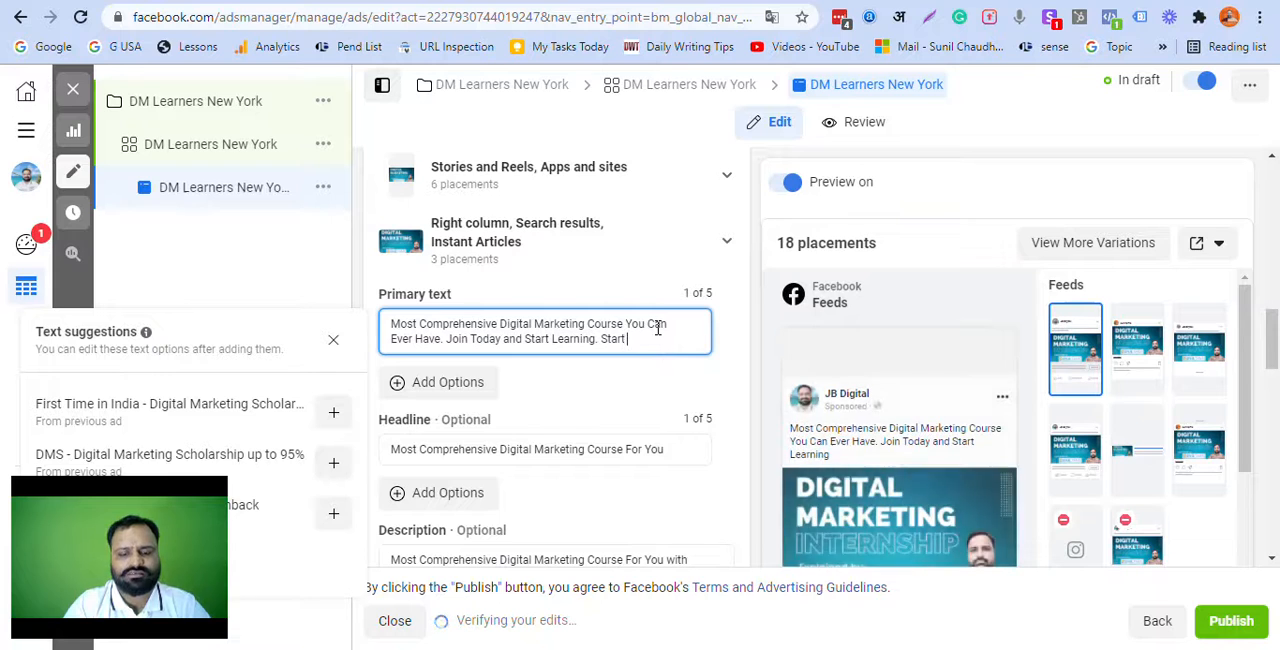
{"action": "type", "text": " Making Money"}
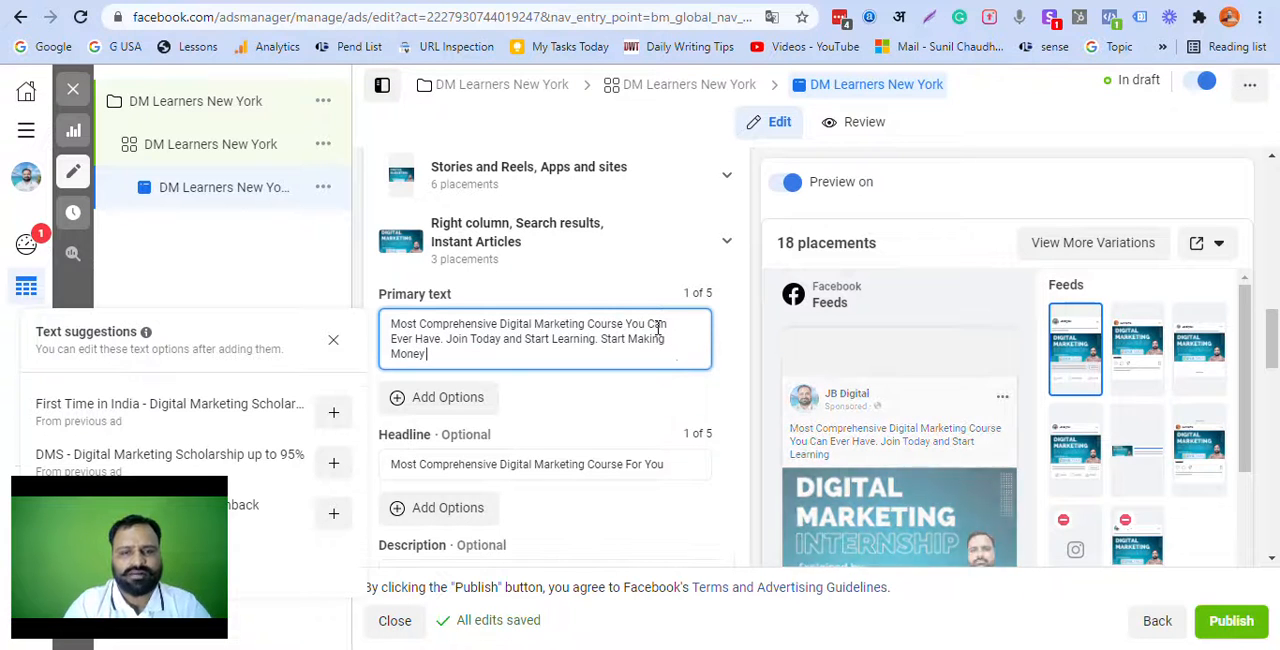
{"action": "type", "text": " by "}
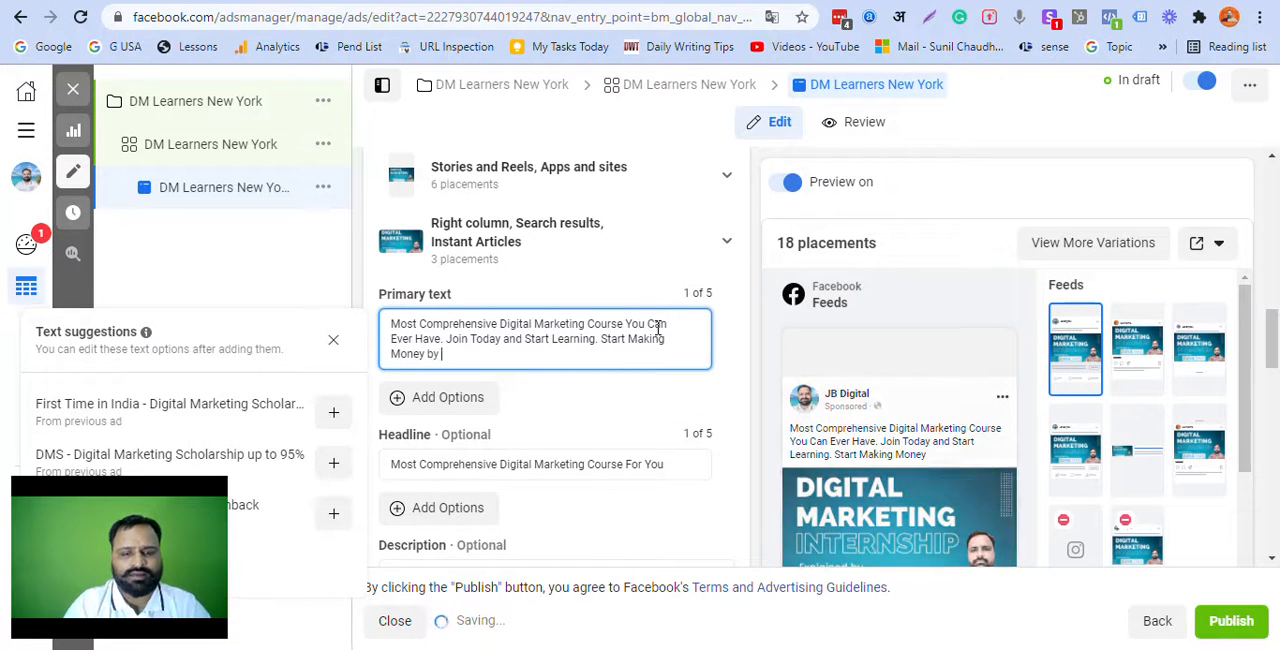
{"action": "type", "text": "implementi"}
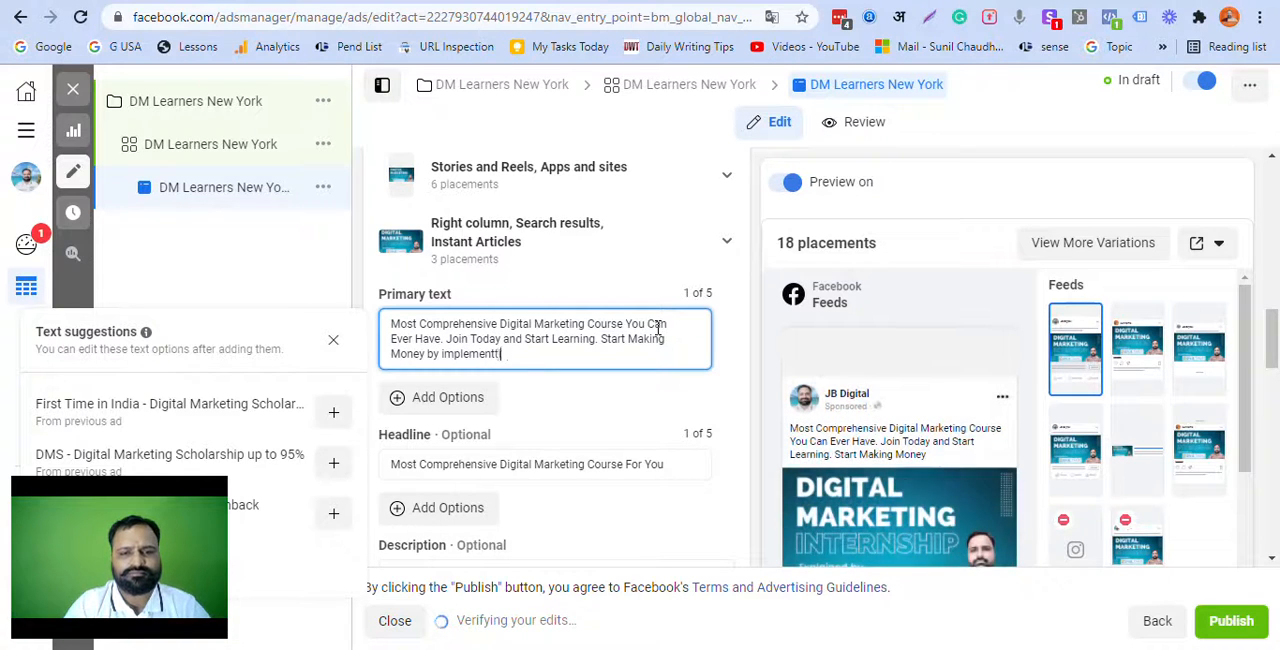
Step: Extend the ad's primary text with ". Start Making Money by implementing the lessons. It is easier than you think."
{"action": "type", "text": "n"}
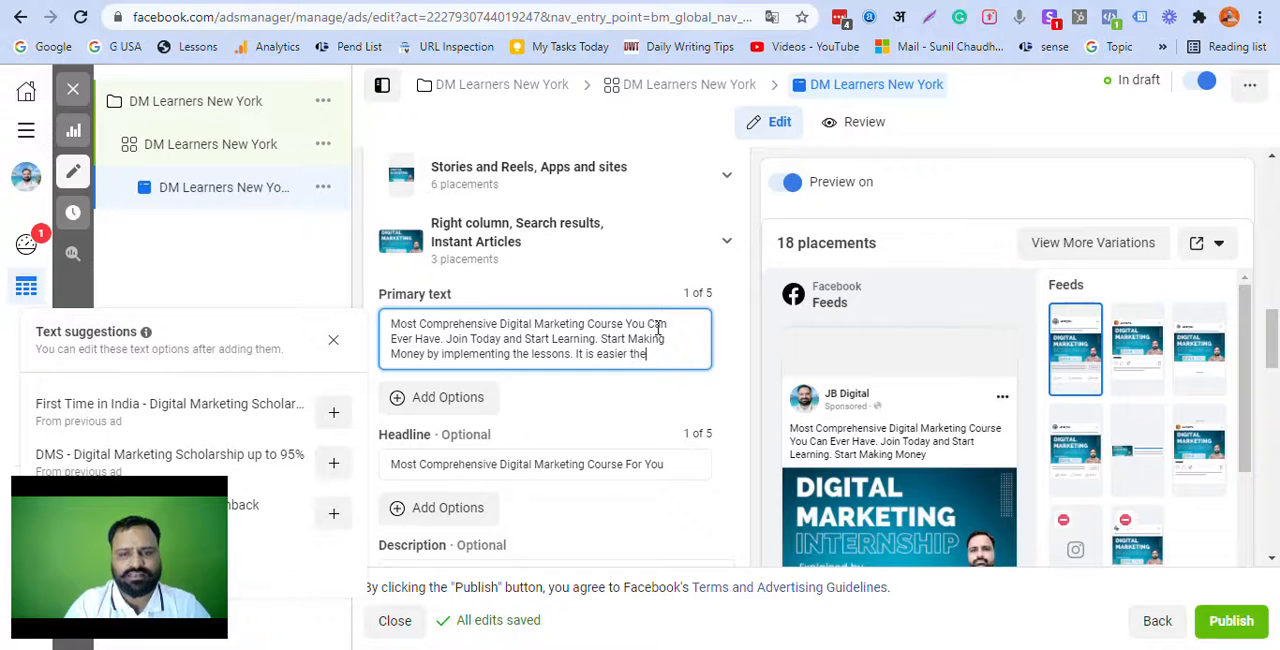
{"action": "type", "text": "think."}
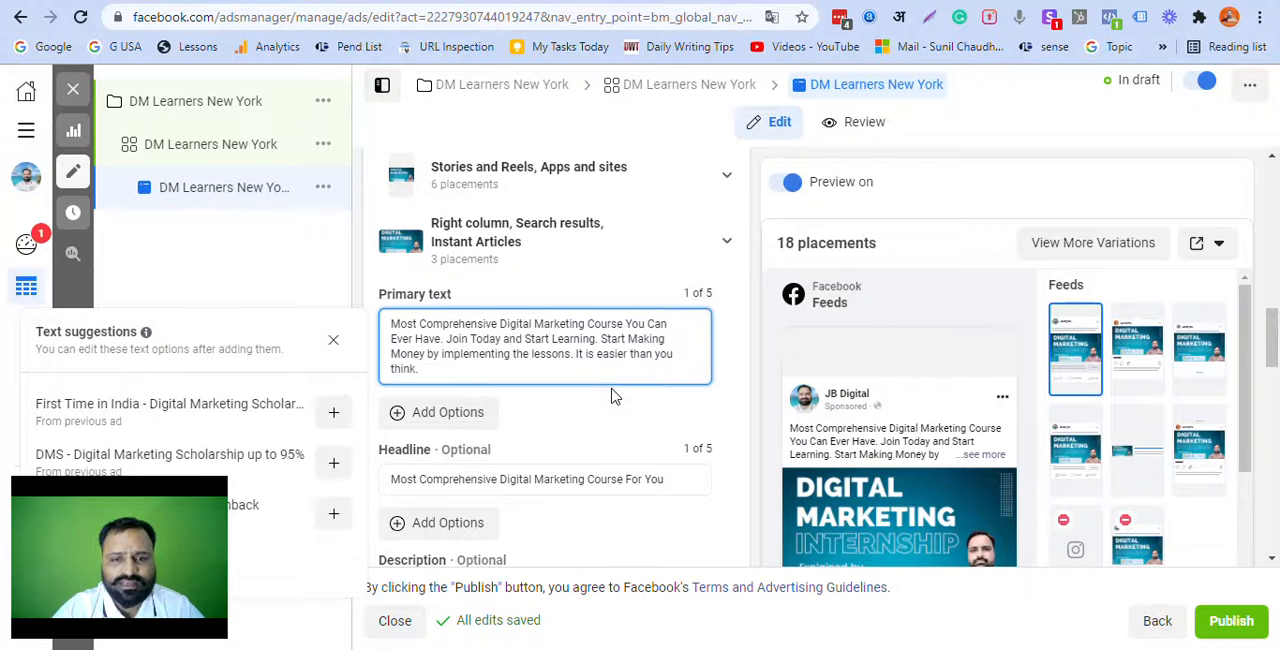
{"action": "scroll", "coordinate": [612, 389], "scroll_direction": "down", "scroll_amount": 2}
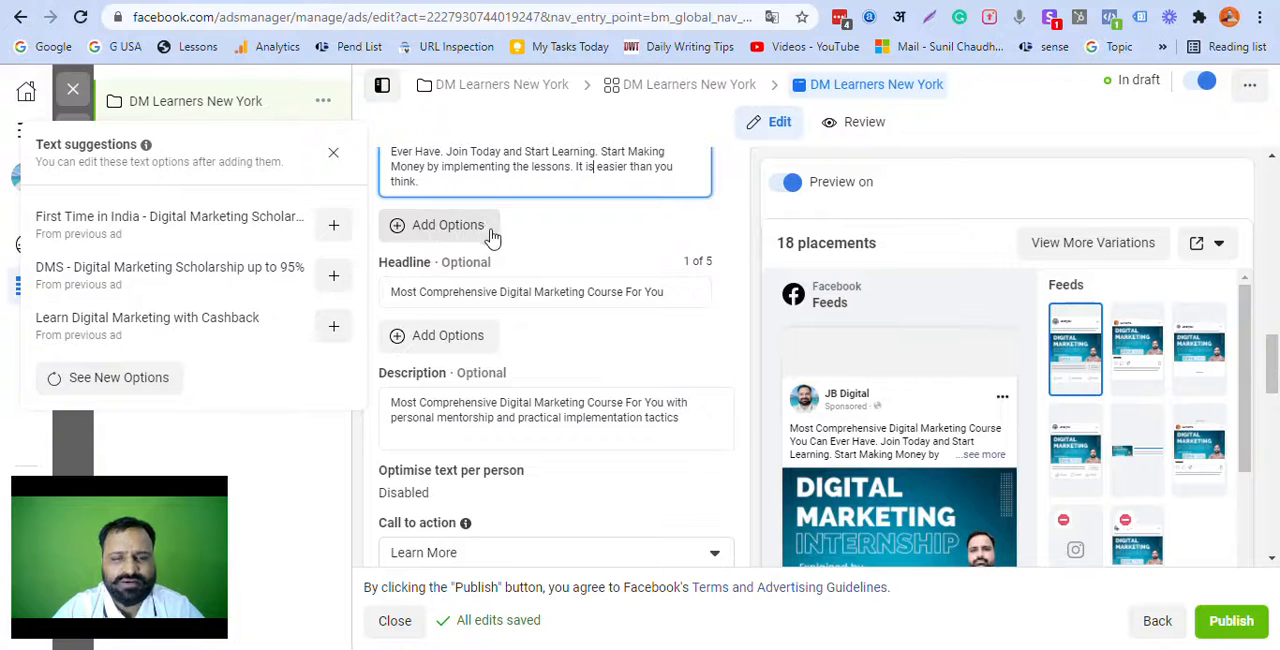
{"action": "scroll", "coordinate": [525, 280], "scroll_direction": "down", "scroll_amount": 1}
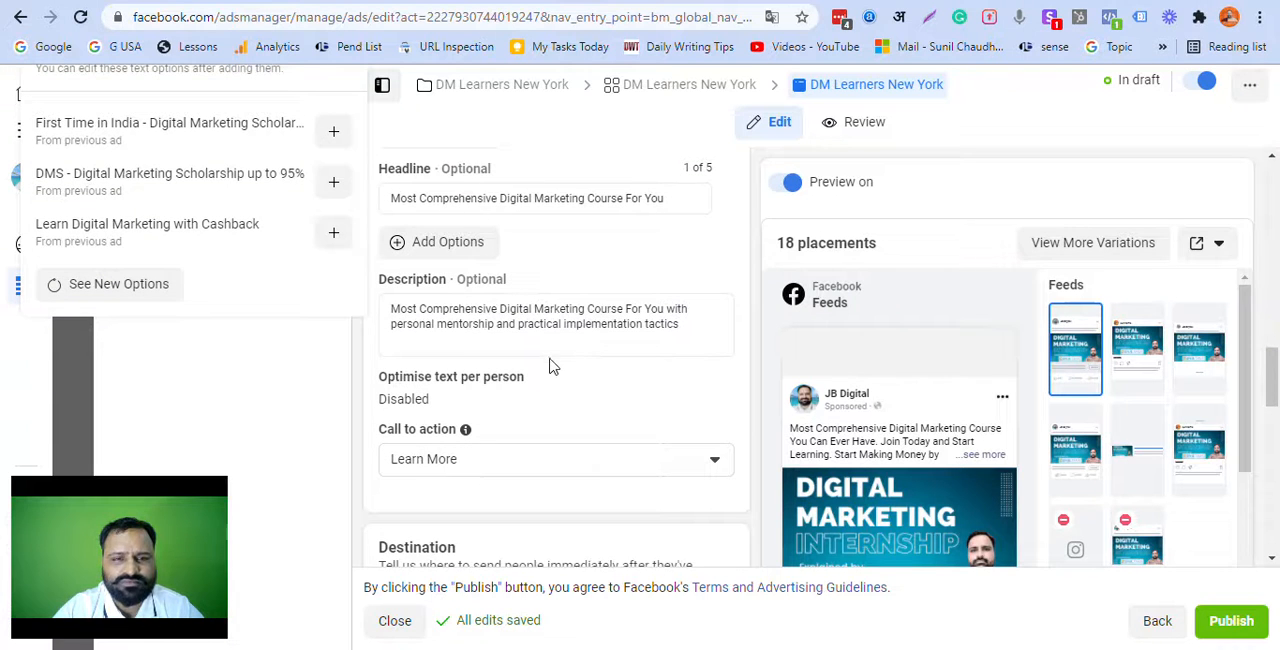
{"action": "scroll", "coordinate": [559, 367], "scroll_direction": "down", "scroll_amount": 5}
{"action": "scroll", "coordinate": [566, 373], "scroll_direction": "up", "scroll_amount": 4}
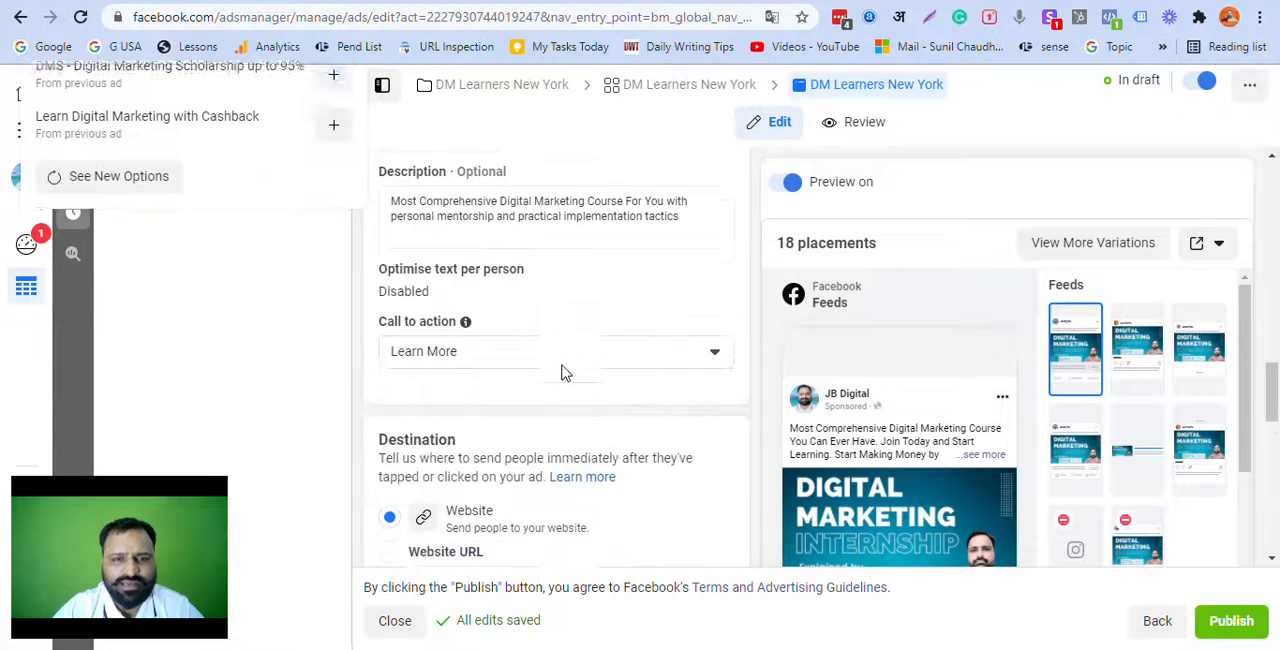
{"action": "scroll", "coordinate": [563, 368], "scroll_direction": "down", "scroll_amount": 2}
{"action": "mouse_move", "coordinate": [545, 486]}
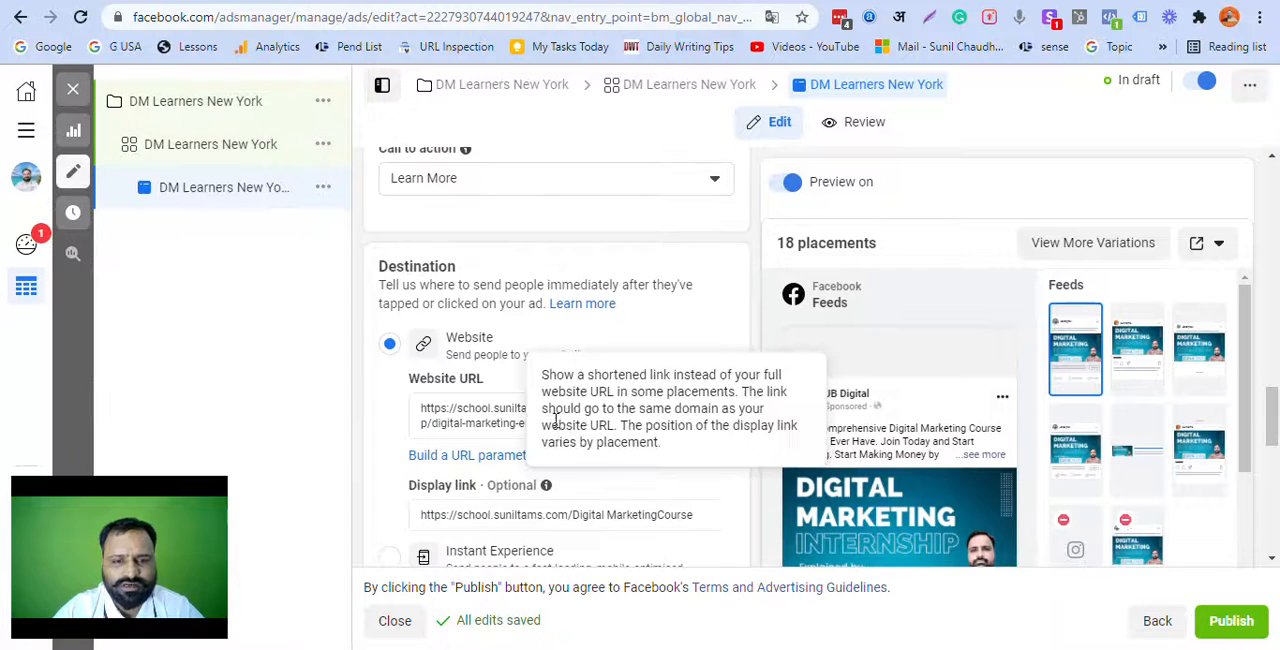
{"action": "left_click", "coordinate": [505, 422]}
{"action": "scroll", "coordinate": [575, 421], "scroll_direction": "down", "scroll_amount": 1}
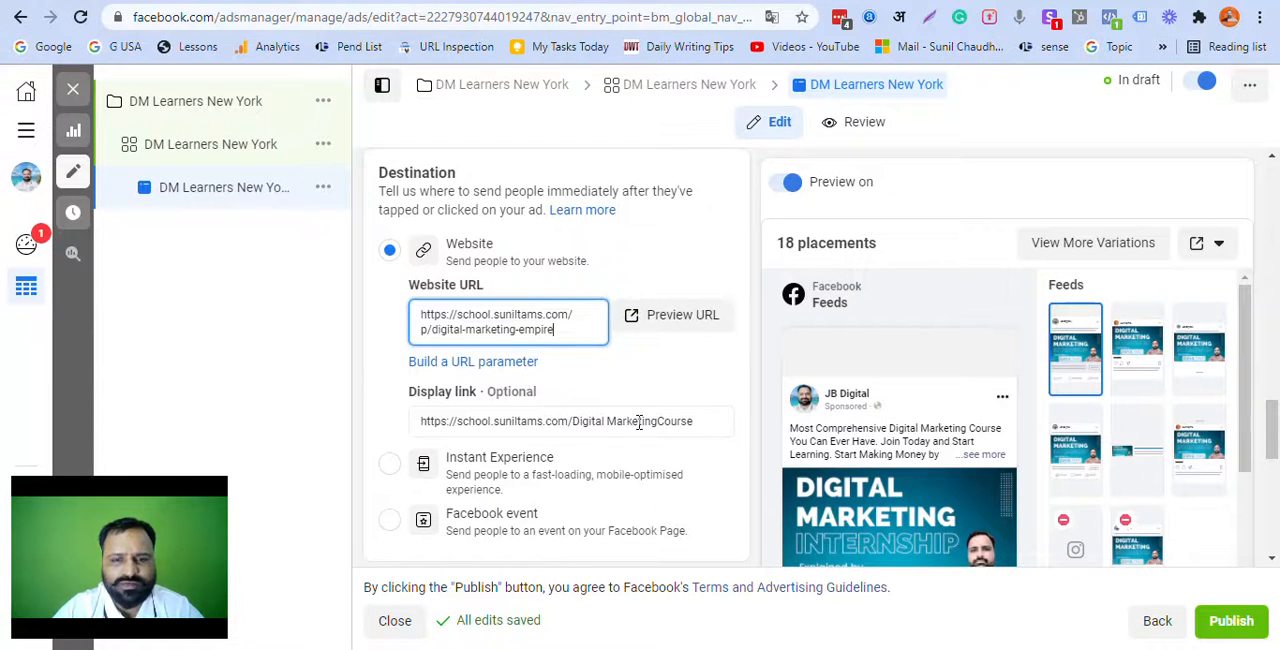
{"action": "left_click", "coordinate": [607, 422]}
{"action": "key", "text": "BackSpace"}
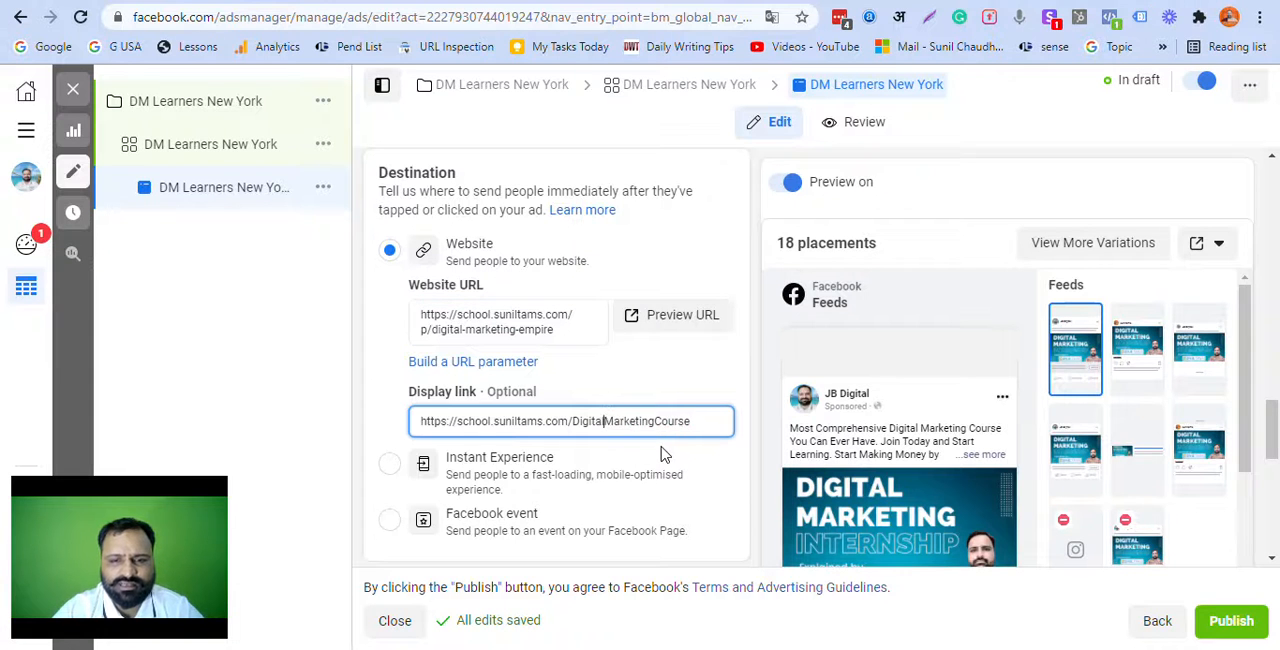
Step: Publish the DM Learners New York campaign with its ad set and ad
{"action": "scroll", "coordinate": [697, 421], "scroll_direction": "down", "scroll_amount": 6}
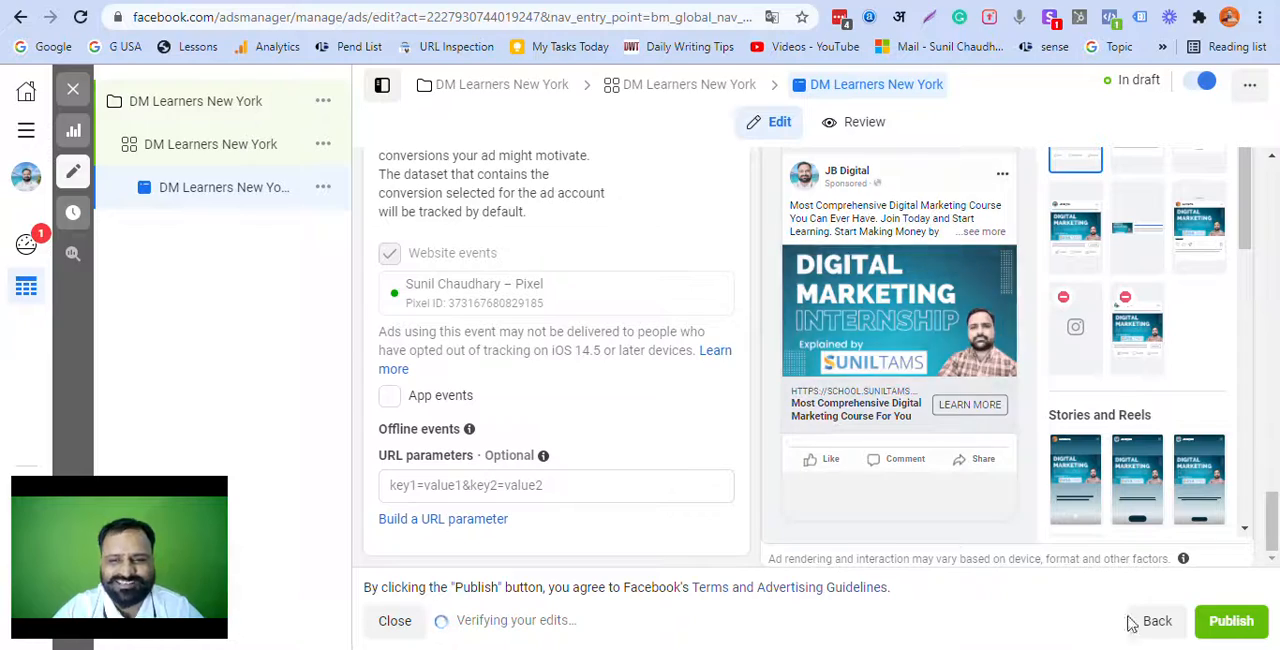
{"action": "left_click", "coordinate": [1240, 626]}
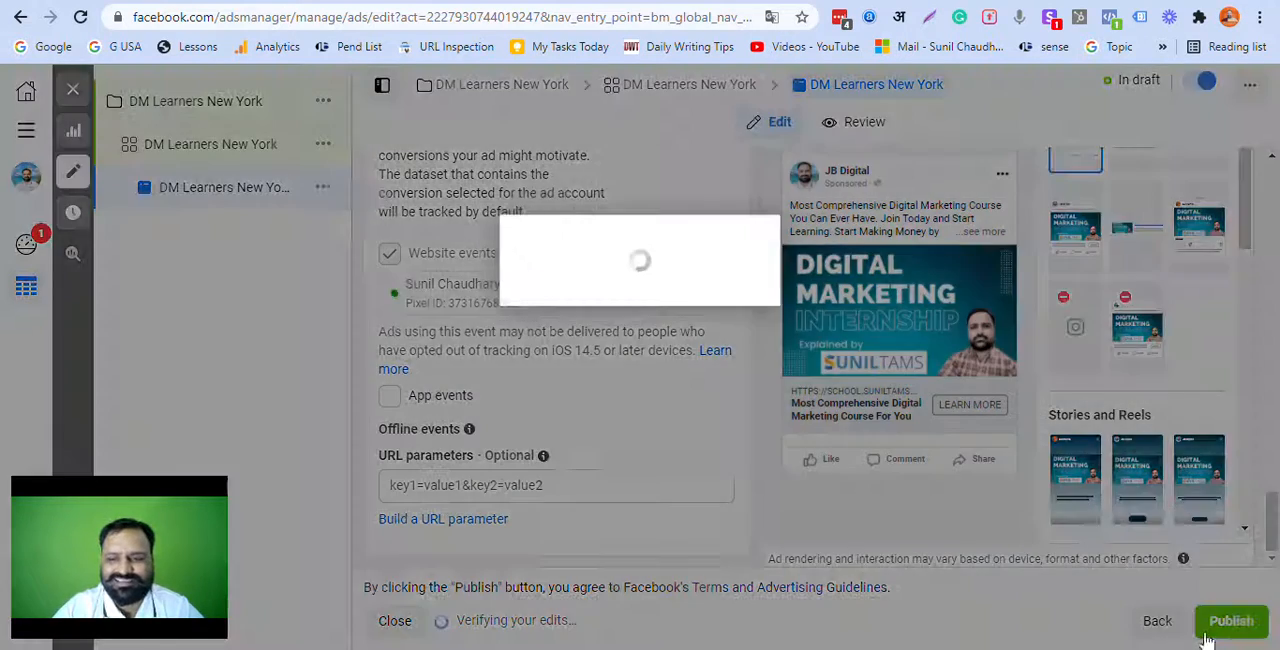